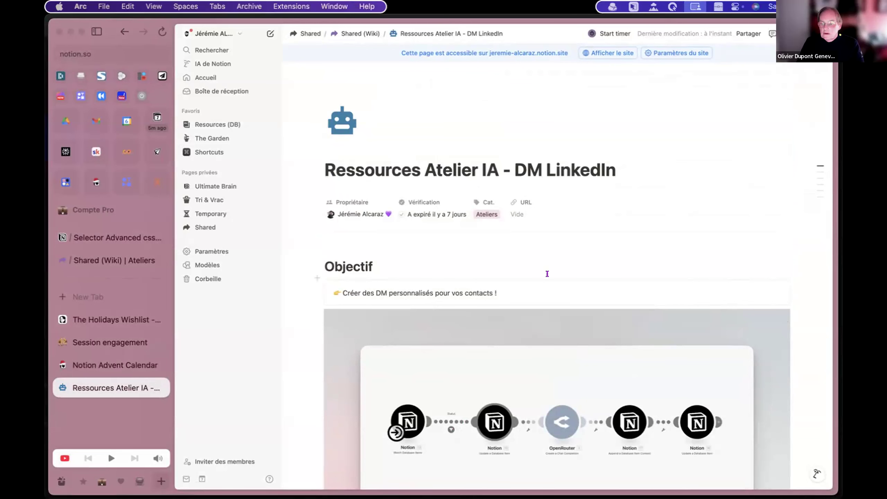
Step: Hide the Notion navigation sidebar and the browser sidebar to show the Ressources Atelier IA - DM LinkedIn page at full width
{"action": "scroll", "coordinate": [445, 194], "scroll_direction": "down", "scroll_amount": 2}
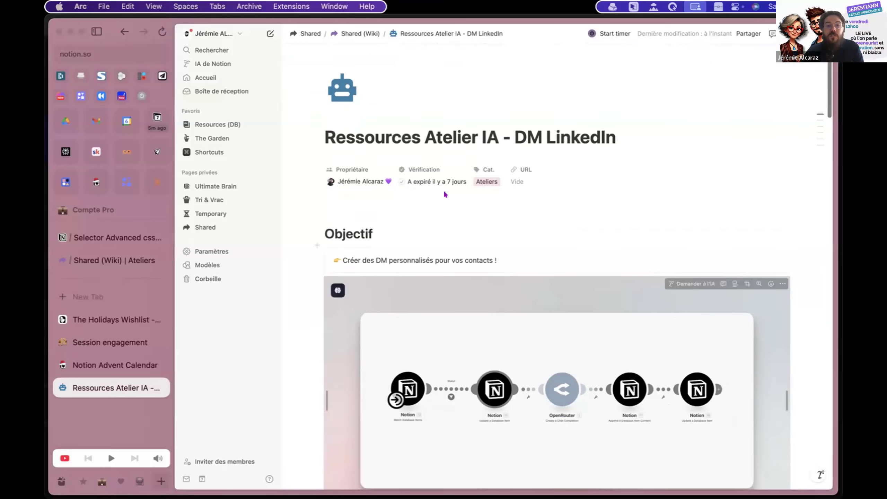
{"action": "left_click", "coordinate": [253, 33]}
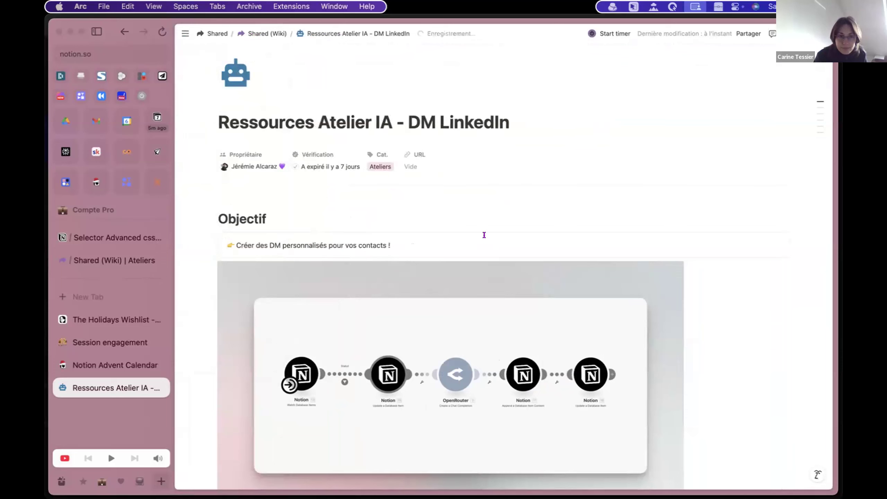
{"action": "key", "text": "super+s"}
{"action": "scroll", "coordinate": [484, 235], "scroll_direction": "down", "scroll_amount": 3}
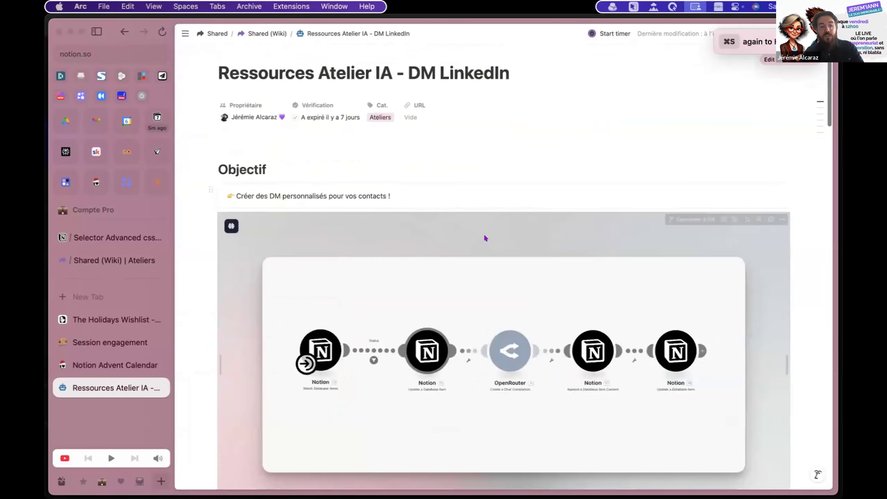
{"action": "key", "text": "super+s"}
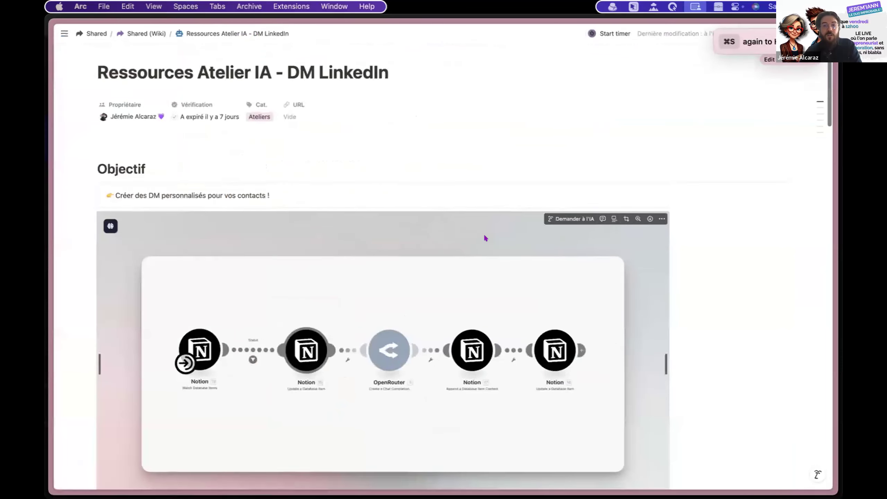
Step: Open the third contact in the Contacts (Démo) table in side peek and examine its profile properties and latest posts
{"action": "scroll", "coordinate": [485, 238], "scroll_direction": "down", "scroll_amount": 10}
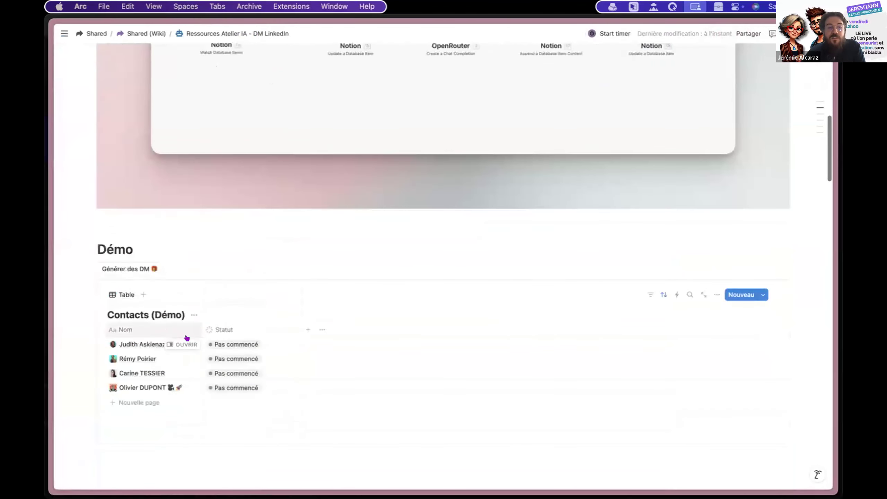
{"action": "scroll", "coordinate": [218, 360], "scroll_direction": "down", "scroll_amount": 2}
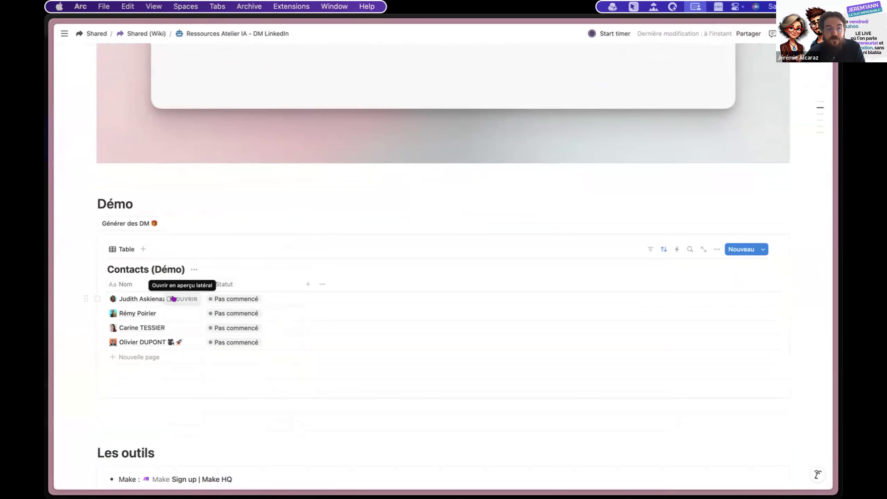
{"action": "left_click", "coordinate": [179, 327]}
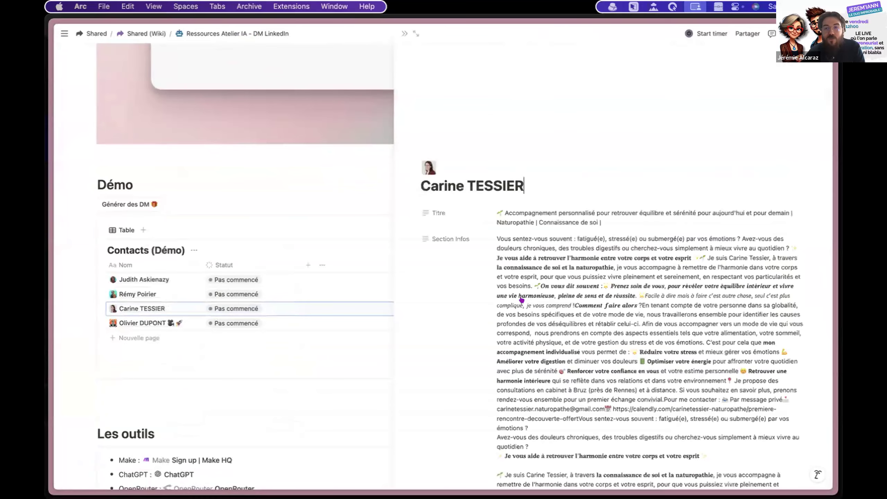
{"action": "scroll", "coordinate": [522, 300], "scroll_direction": "down", "scroll_amount": 15}
{"action": "scroll", "coordinate": [521, 300], "scroll_direction": "down", "scroll_amount": 10}
{"action": "scroll", "coordinate": [538, 245], "scroll_direction": "up", "scroll_amount": 5}
{"action": "scroll", "coordinate": [555, 187], "scroll_direction": "down", "scroll_amount": 5}
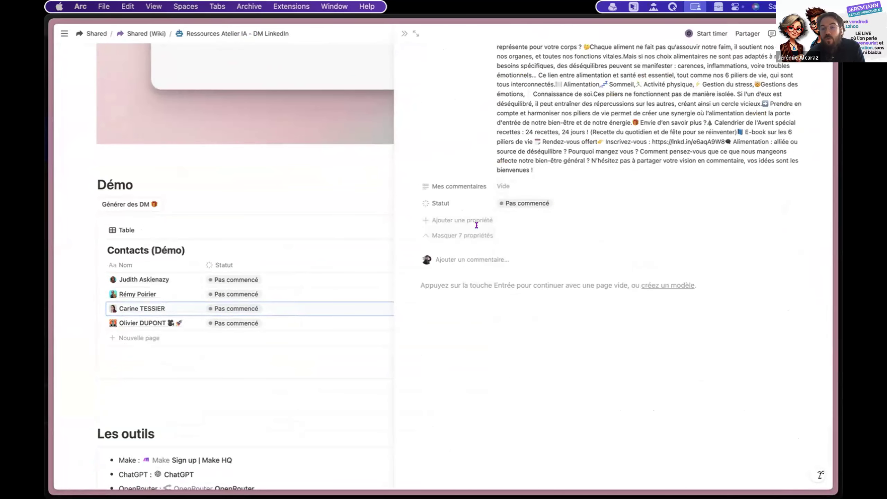
{"action": "scroll", "coordinate": [510, 206], "scroll_direction": "up", "scroll_amount": 10}
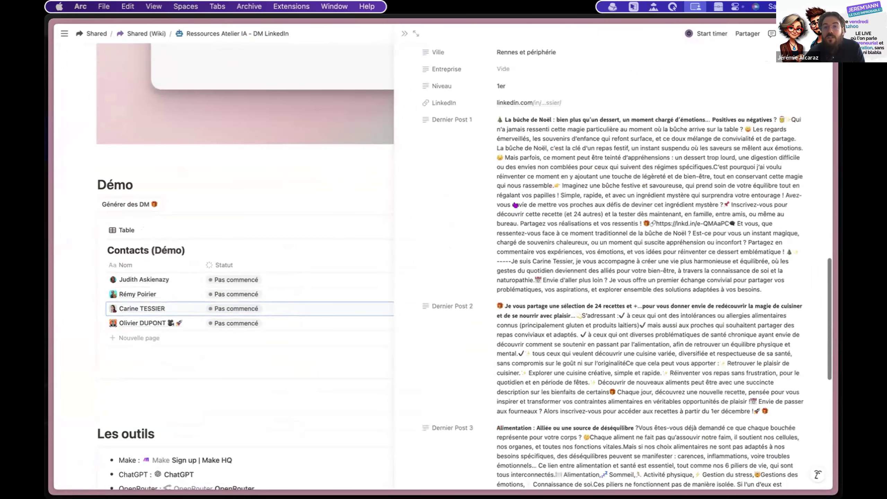
{"action": "scroll", "coordinate": [515, 206], "scroll_direction": "up", "scroll_amount": 7}
{"action": "scroll", "coordinate": [515, 206], "scroll_direction": "up", "scroll_amount": 1}
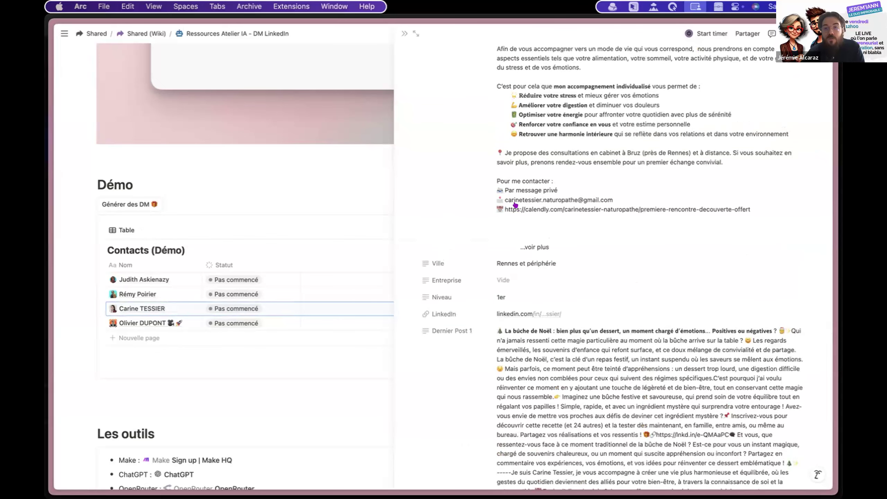
{"action": "scroll", "coordinate": [515, 205], "scroll_direction": "up", "scroll_amount": 10}
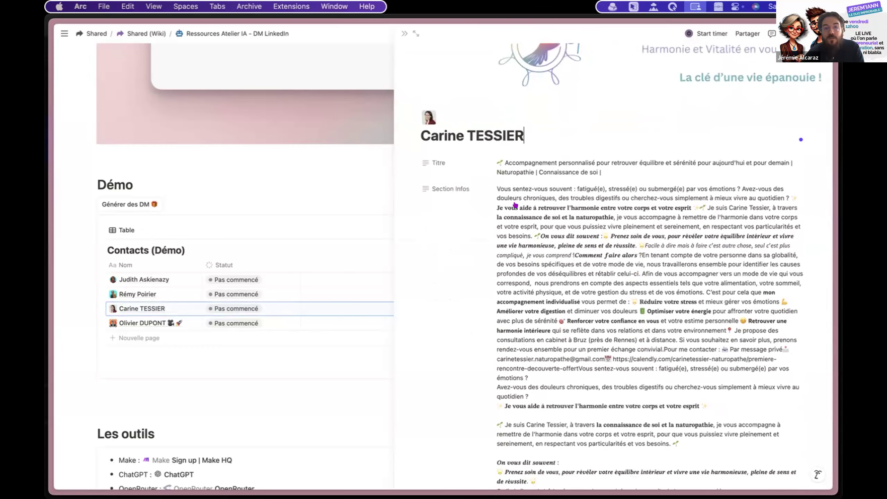
{"action": "scroll", "coordinate": [515, 205], "scroll_direction": "down", "scroll_amount": 20}
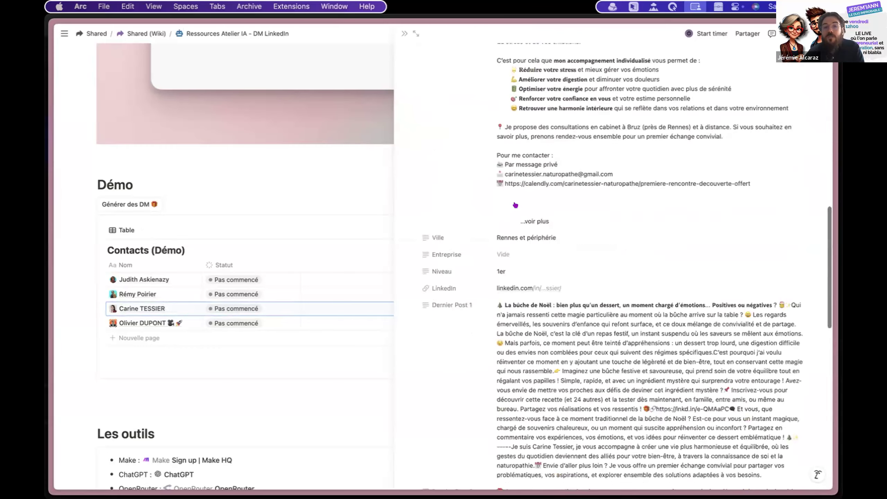
{"action": "scroll", "coordinate": [496, 203], "scroll_direction": "up", "scroll_amount": 3}
{"action": "scroll", "coordinate": [496, 203], "scroll_direction": "up", "scroll_amount": 1}
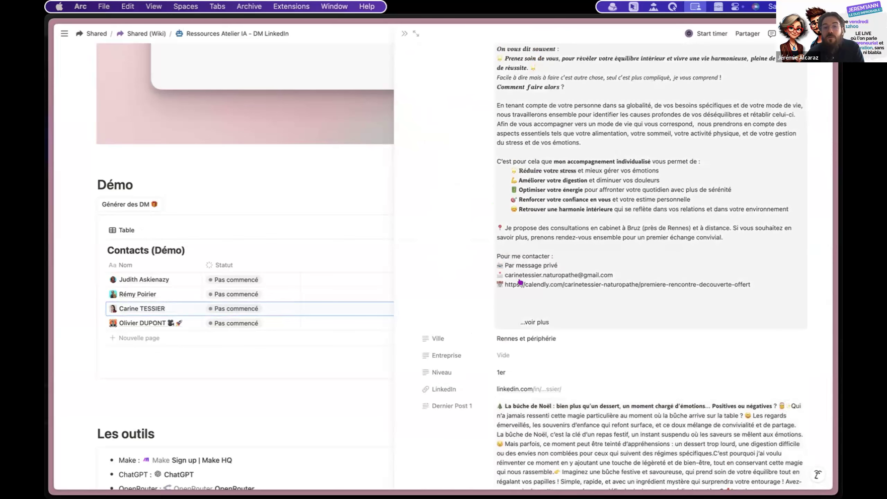
{"action": "scroll", "coordinate": [556, 315], "scroll_direction": "down", "scroll_amount": 12}
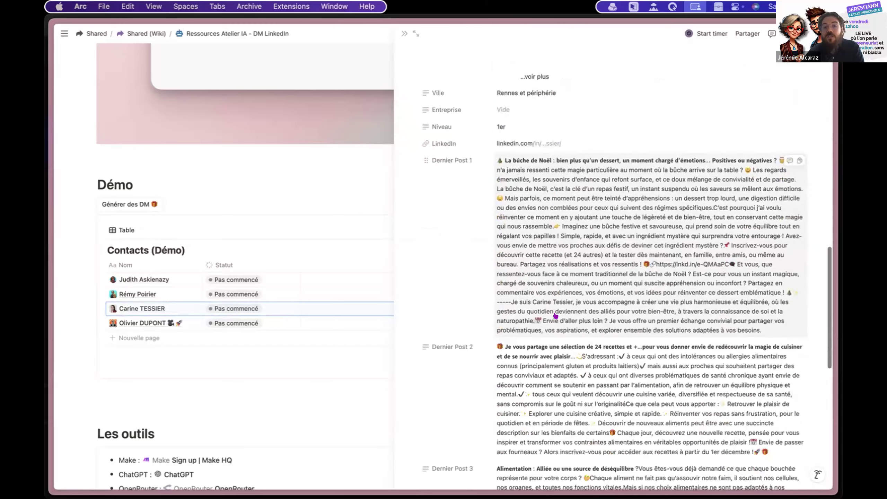
{"action": "scroll", "coordinate": [556, 315], "scroll_direction": "down", "scroll_amount": 7}
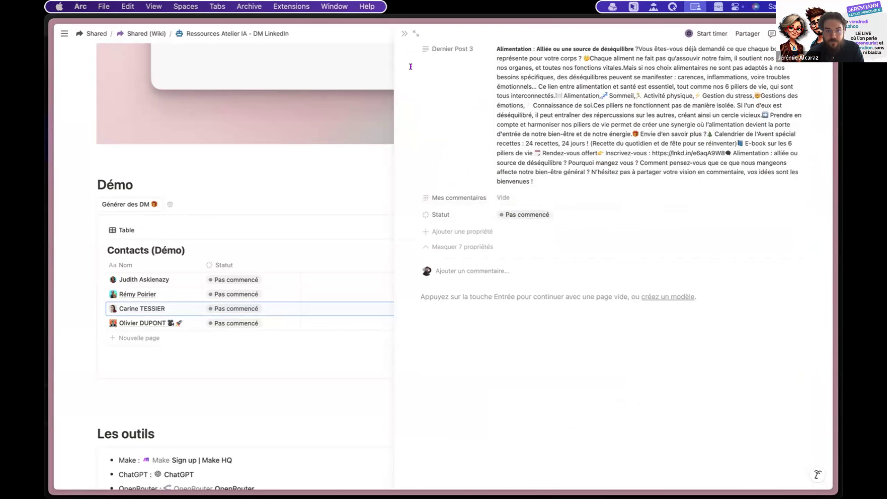
Step: Close the contact record and trigger Générer des DM above the Contacts (Démo) table
{"action": "left_click", "coordinate": [254, 302]}
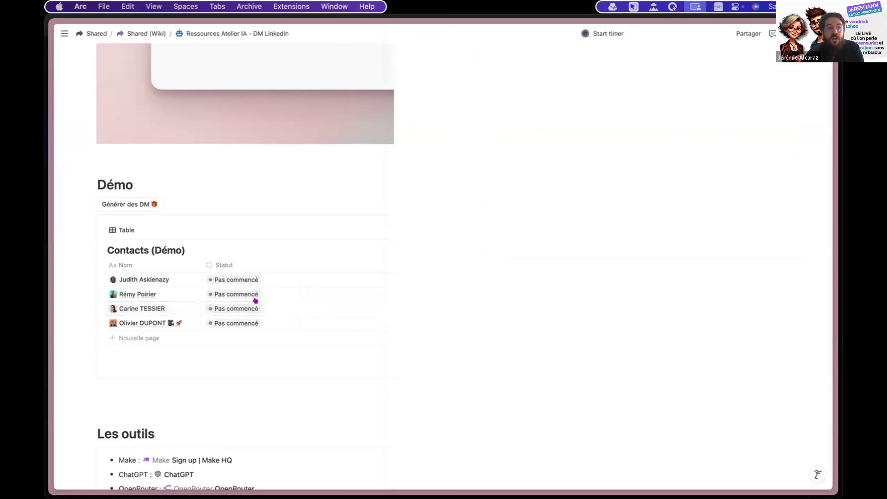
{"action": "scroll", "coordinate": [157, 273], "scroll_direction": "up", "scroll_amount": 3}
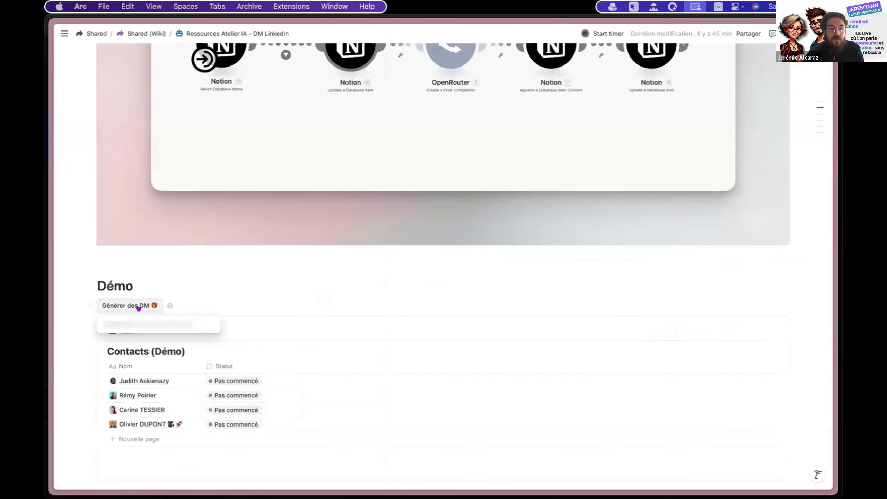
{"action": "scroll", "coordinate": [138, 308], "scroll_direction": "up", "scroll_amount": 3}
{"action": "scroll", "coordinate": [138, 307], "scroll_direction": "down", "scroll_amount": 5}
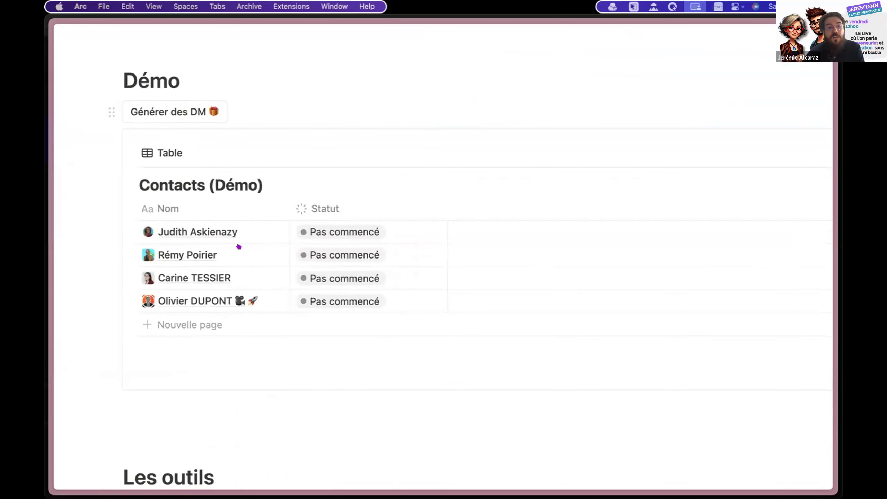
Step: Reopen the third contact's record, review its properties and page body, and close it
{"action": "left_click", "coordinate": [270, 277]}
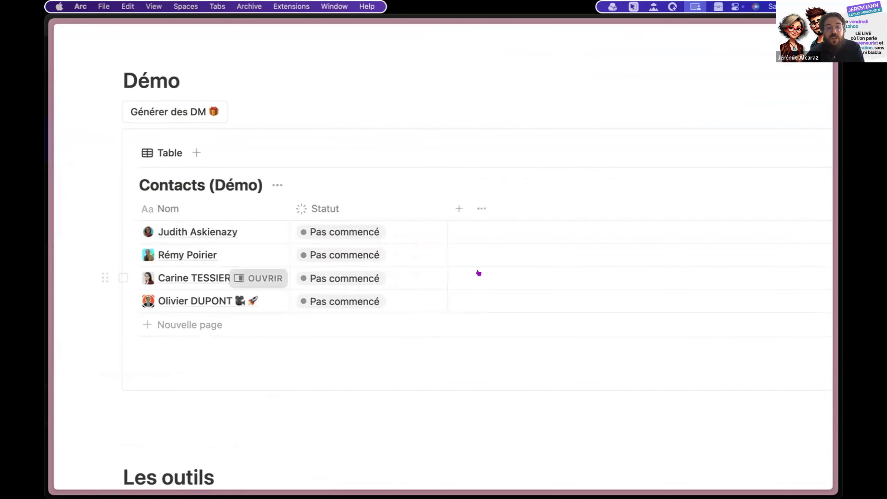
{"action": "scroll", "coordinate": [517, 350], "scroll_direction": "down", "scroll_amount": 2}
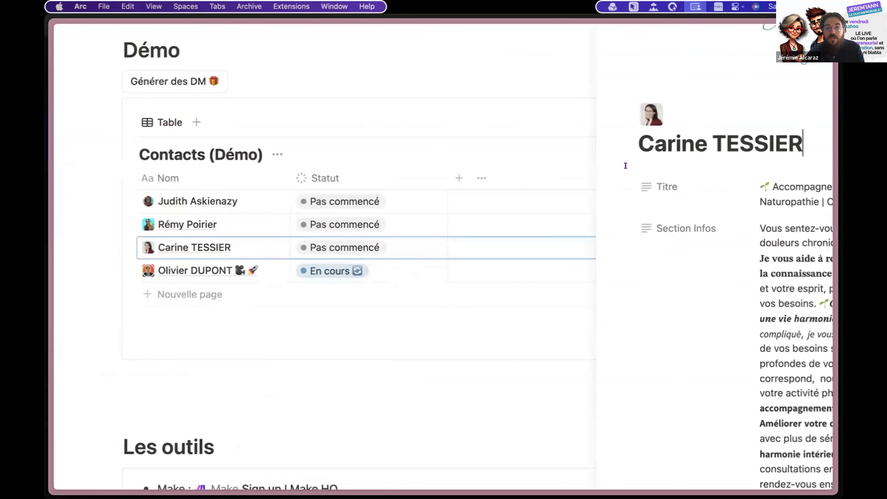
{"action": "scroll", "coordinate": [626, 166], "scroll_direction": "down", "scroll_amount": 2}
{"action": "scroll", "coordinate": [625, 166], "scroll_direction": "down", "scroll_amount": 3}
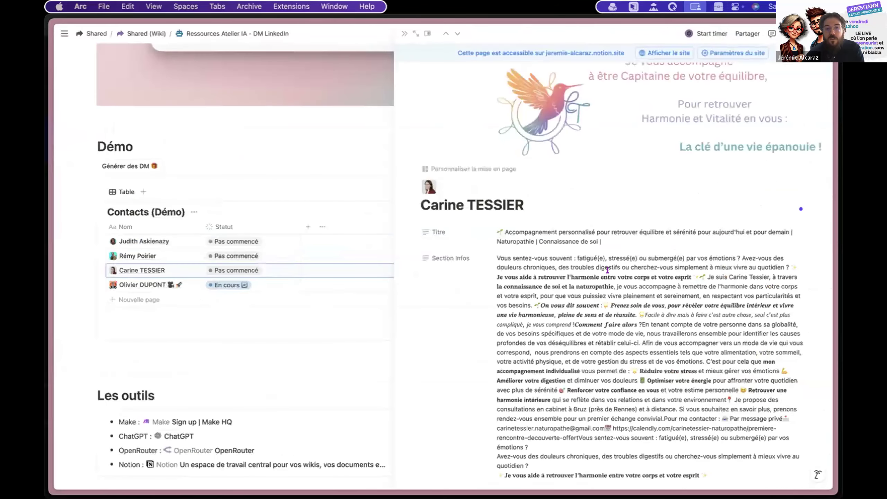
{"action": "scroll", "coordinate": [609, 281], "scroll_direction": "down", "scroll_amount": 15}
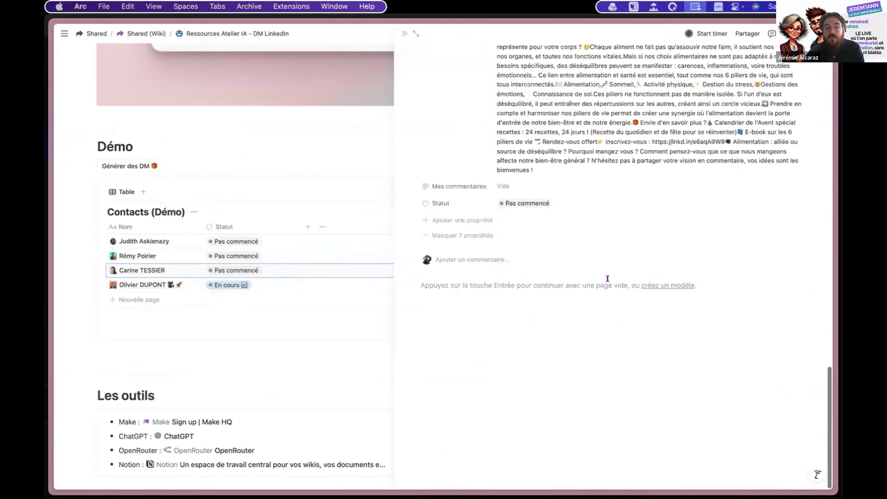
{"action": "left_click", "coordinate": [473, 288]}
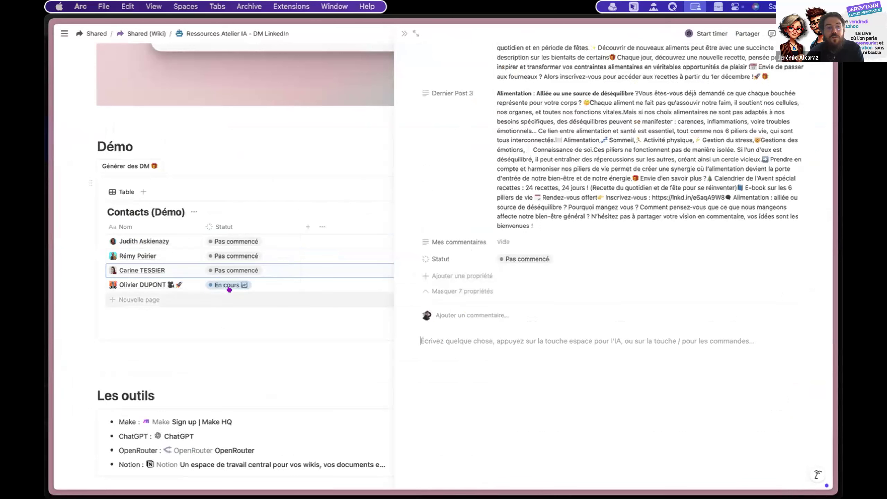
{"action": "left_click", "coordinate": [403, 34]}
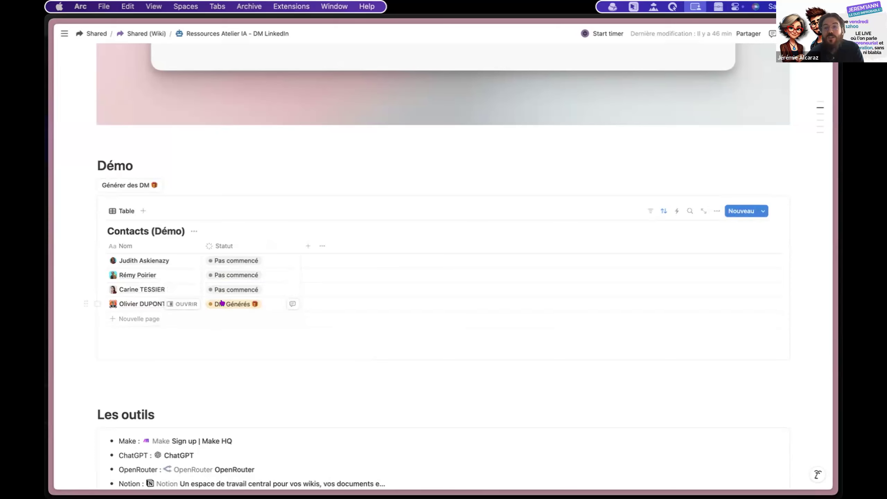
Step: Trigger Générer des DM again from the Démo section and show the browser sidebar beside the webhook response page
{"action": "left_click", "coordinate": [122, 184]}
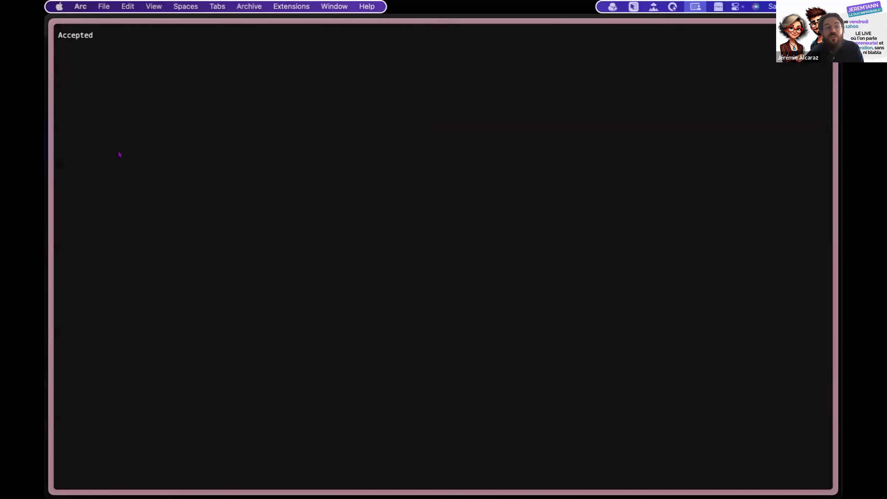
{"action": "mouse_move", "coordinate": [49, 181]}
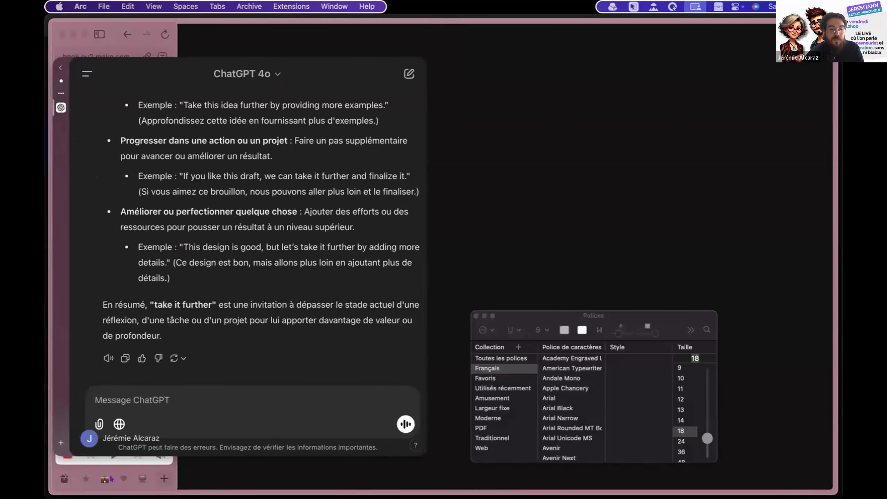
{"action": "key", "text": "super+s"}
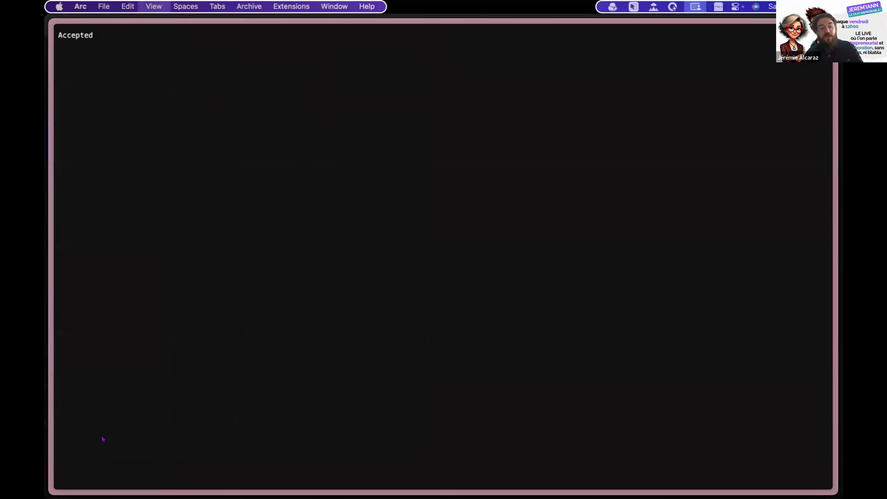
{"action": "key", "text": "super+s"}
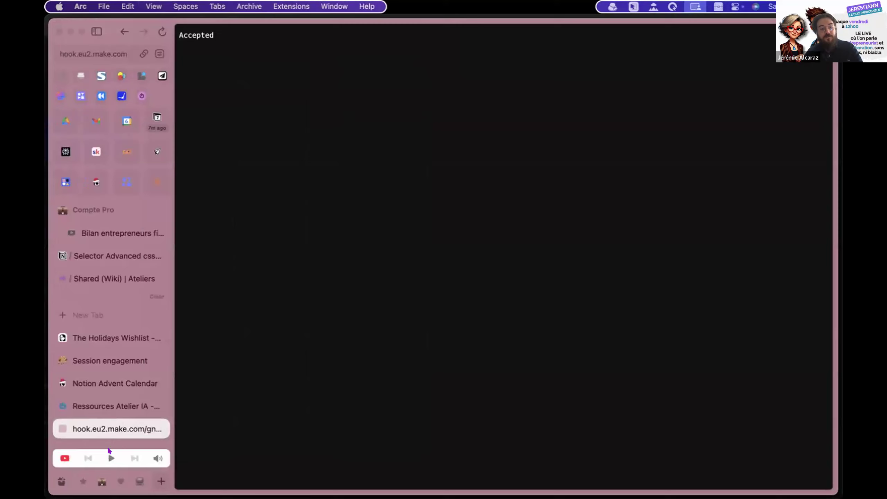
Step: Check the Démo section of the published page in the Ateliers space and return to the workspace version in Compte Pro
{"action": "left_click", "coordinate": [121, 482]}
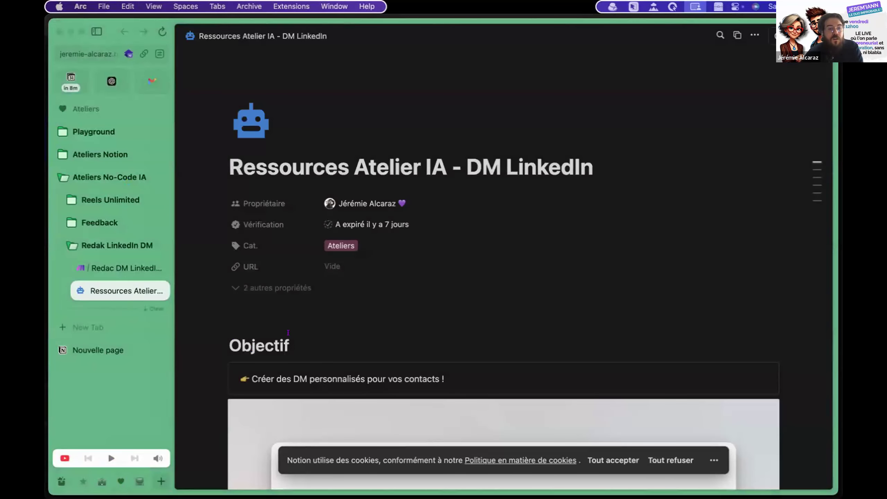
{"action": "scroll", "coordinate": [288, 332], "scroll_direction": "down", "scroll_amount": 15}
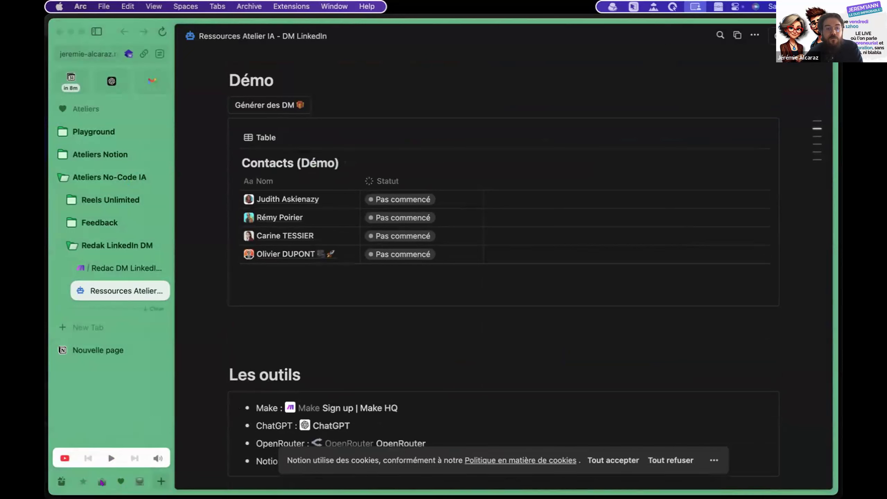
{"action": "left_click", "coordinate": [102, 483]}
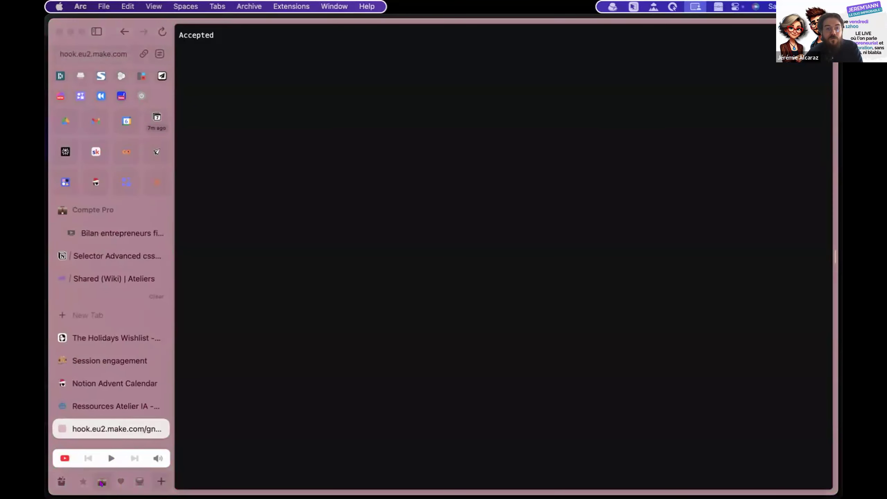
{"action": "left_click", "coordinate": [127, 399]}
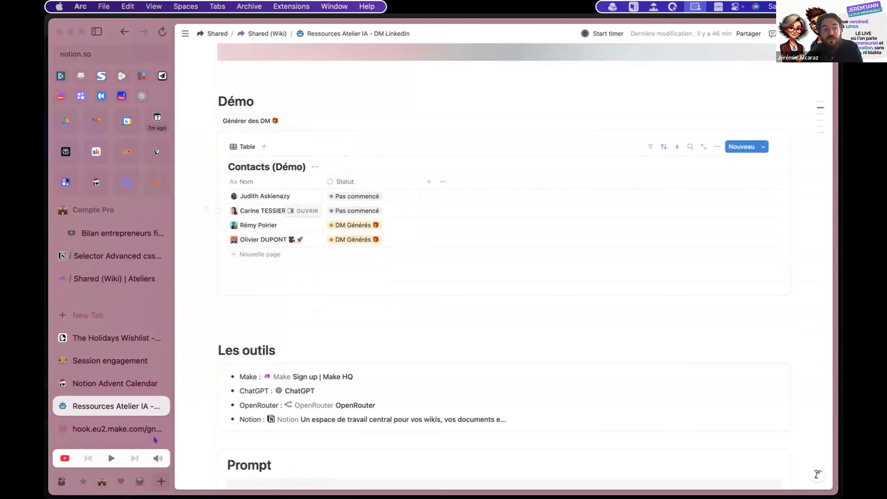
Step: Switch to Make and open the overview of the Redac DM LinkedIn - Partie 1 (Webhook Enclencheur) scenario from the Ateliers space
{"action": "left_click", "coordinate": [119, 483]}
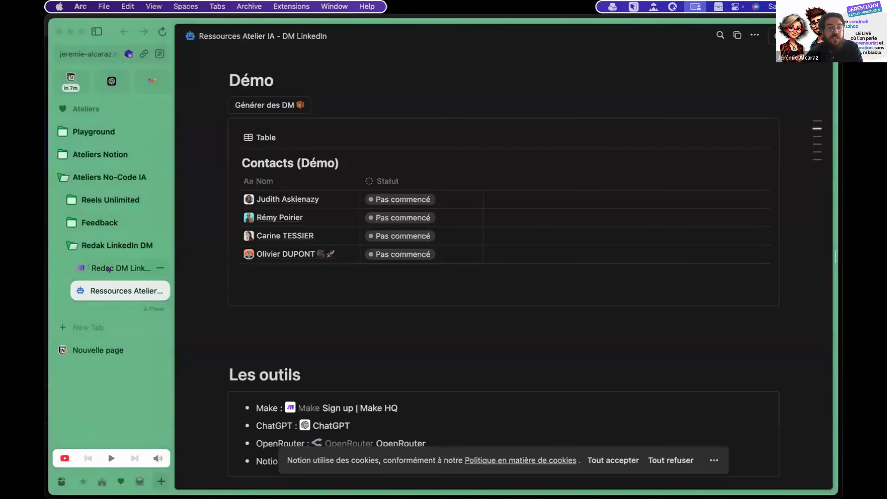
{"action": "left_click", "coordinate": [119, 268]}
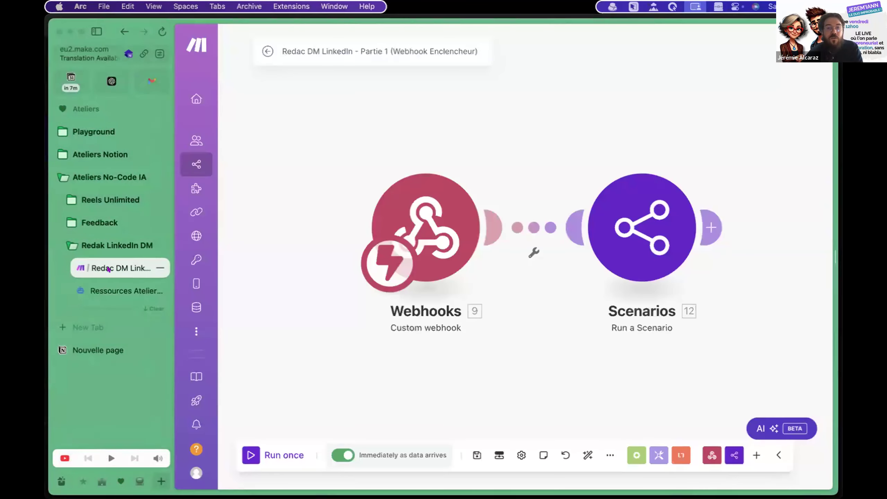
{"action": "left_click", "coordinate": [266, 51]}
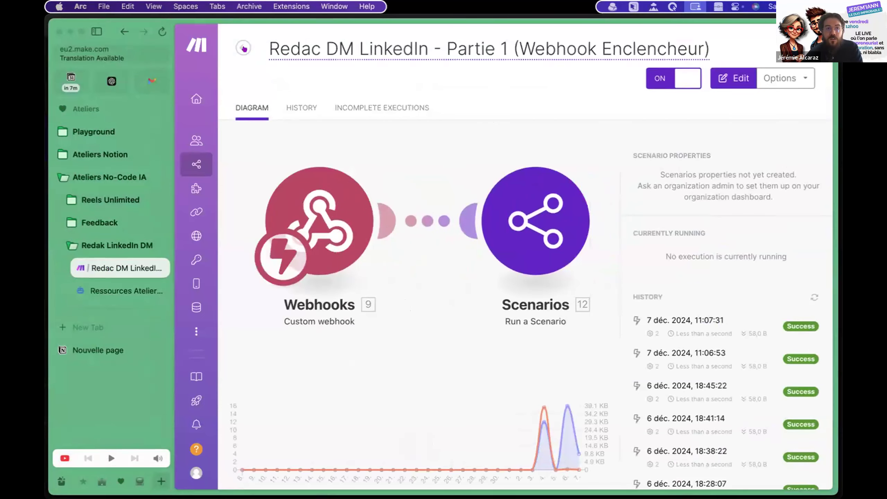
Step: Open the Redac DM LinkedIn - Partie 2 scenario from the Workshop folder in the editor
{"action": "left_click", "coordinate": [243, 48]}
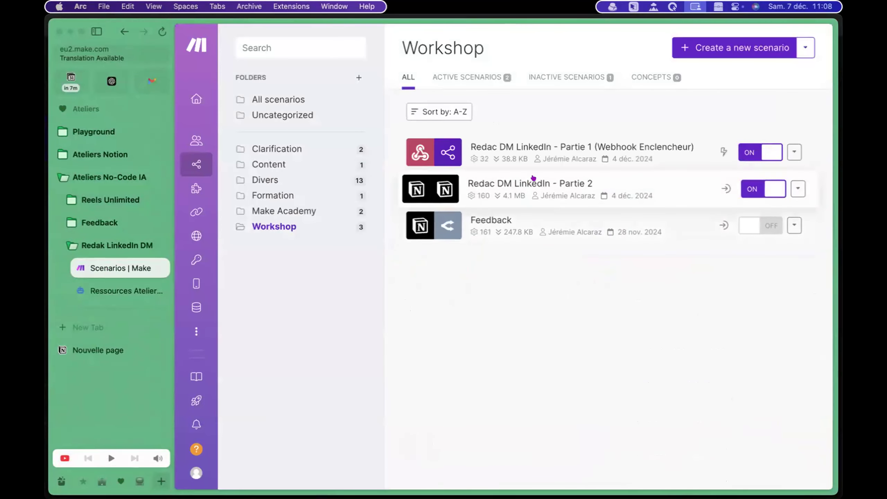
{"action": "left_click", "coordinate": [533, 178]}
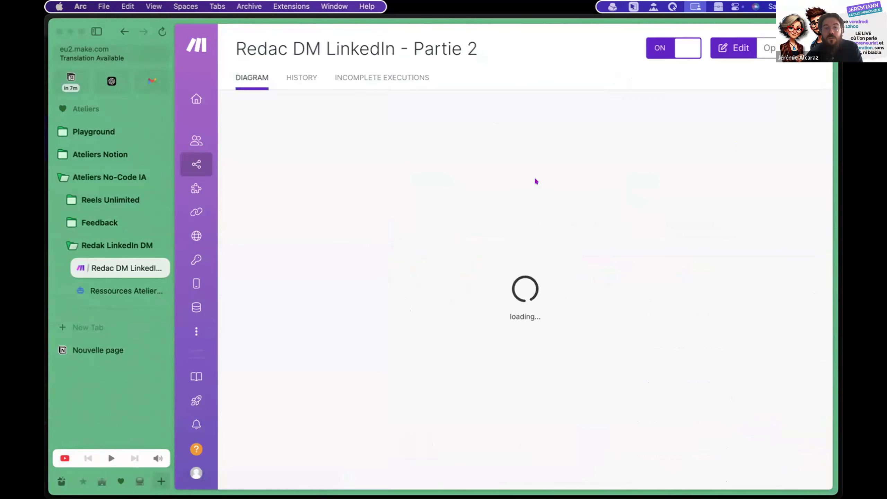
{"action": "left_click", "coordinate": [509, 190]}
{"action": "left_click_drag", "start_coordinate": [493, 166], "coordinate": [455, 138]}
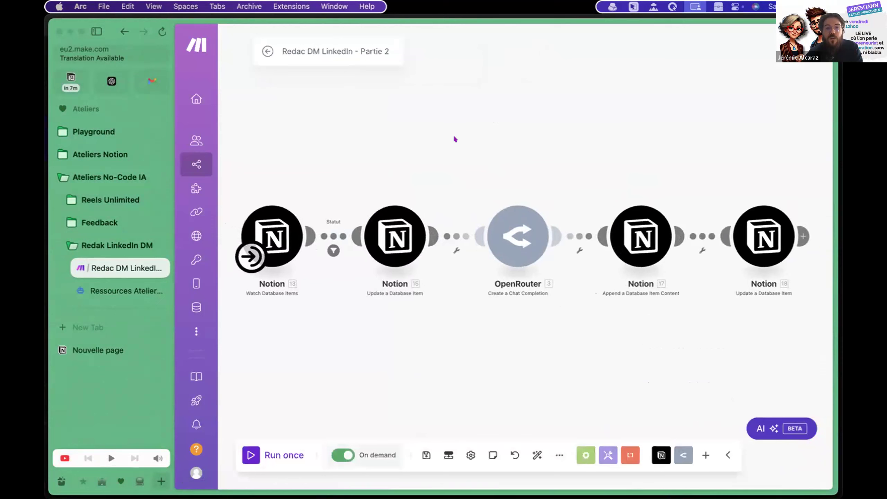
Step: Edit the result limit of the Notion Watch Database Items module, confirm its settings and save the scenario
{"action": "left_click", "coordinate": [239, 209]}
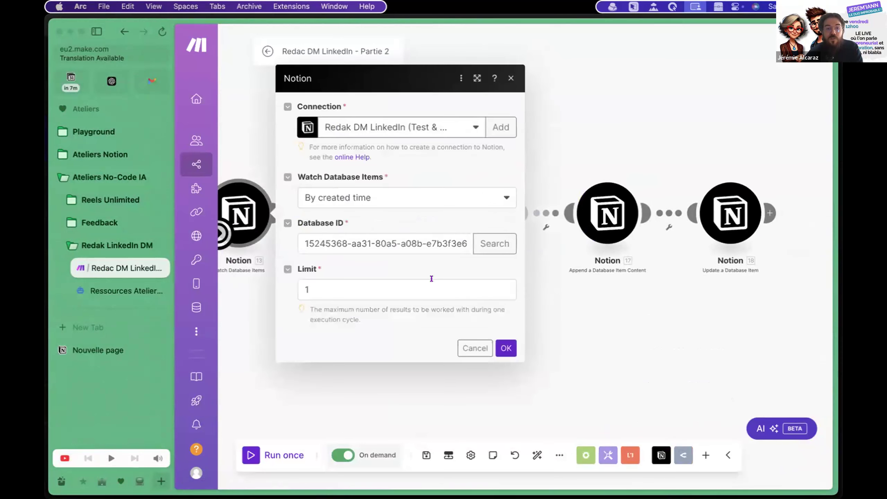
{"action": "left_click", "coordinate": [505, 286]}
{"action": "left_click", "coordinate": [507, 350]}
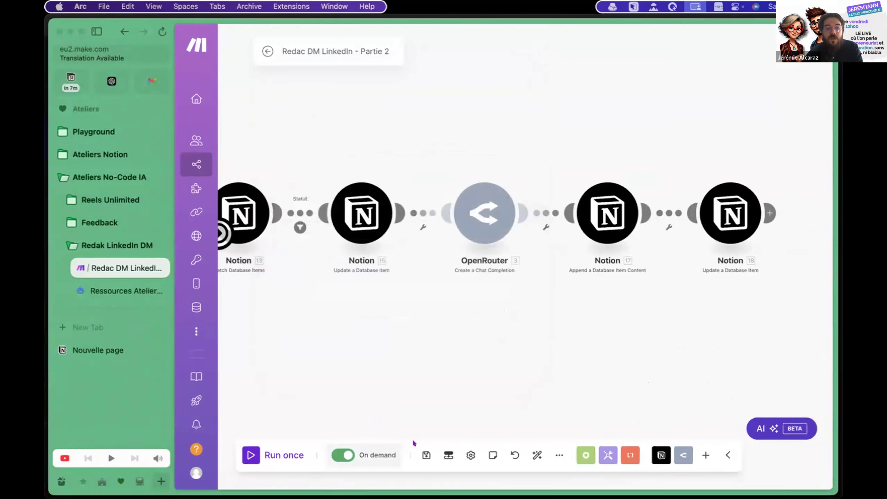
{"action": "left_click", "coordinate": [426, 454]}
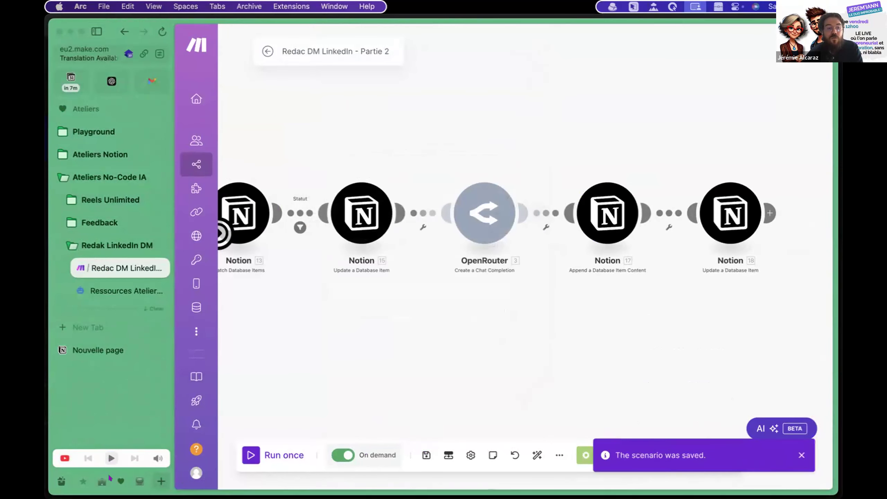
Step: Return to the Notion resources page in the Compte Pro space, trigger Générer des DM and go back to the contacts table
{"action": "left_click", "coordinate": [119, 295]}
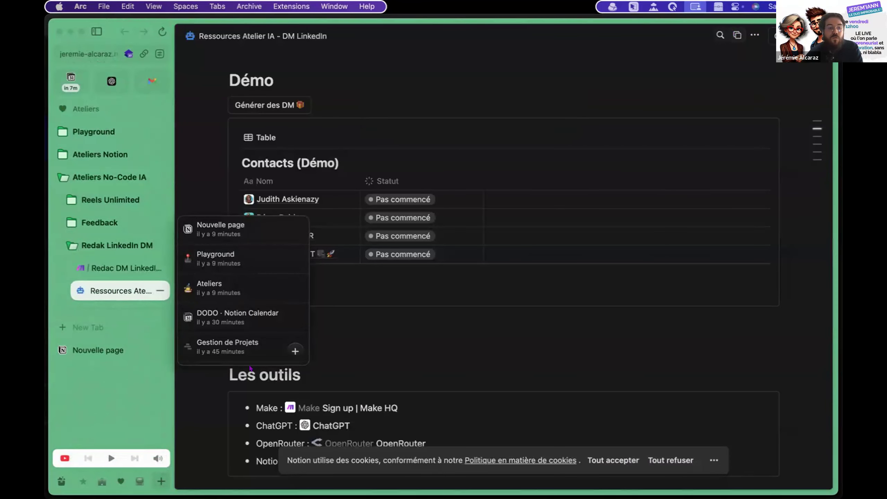
{"action": "left_click", "coordinate": [102, 483]}
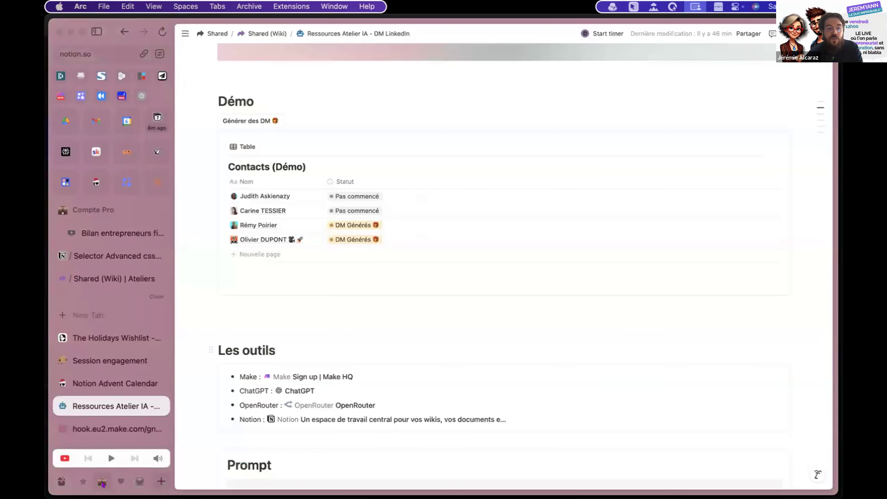
{"action": "left_click", "coordinate": [254, 123]}
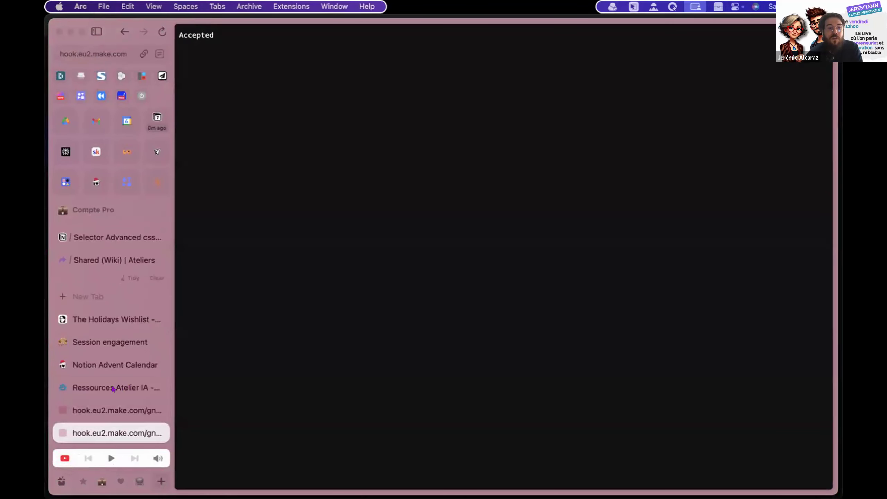
{"action": "left_click", "coordinate": [113, 387]}
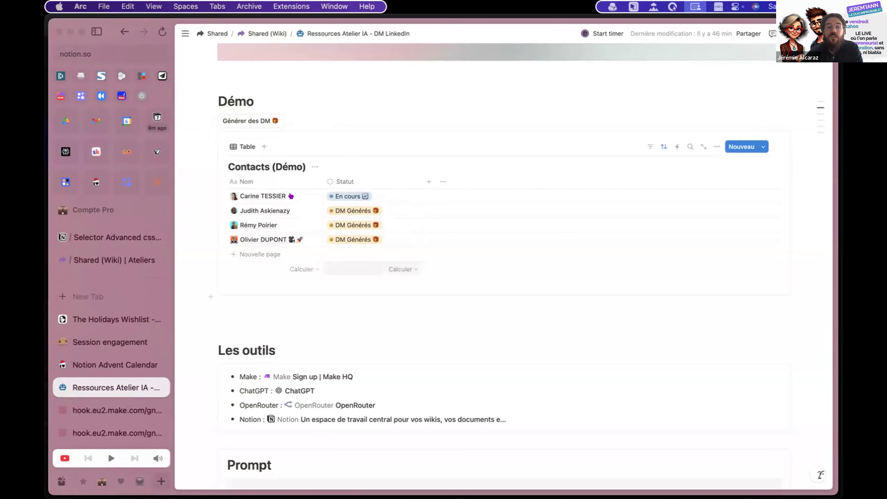
Step: Open the record of the contact marked En cours and examine the Option 1 message in its page body
{"action": "left_click", "coordinate": [301, 196]}
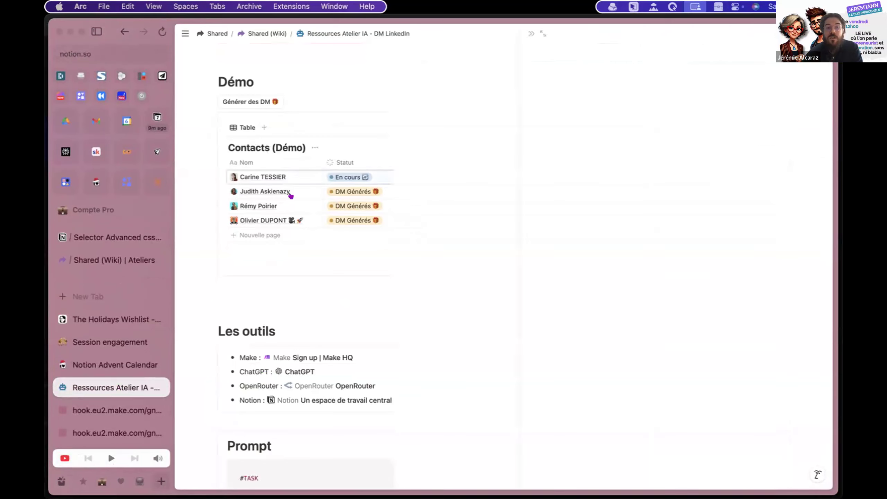
{"action": "scroll", "coordinate": [606, 300], "scroll_direction": "down", "scroll_amount": 15}
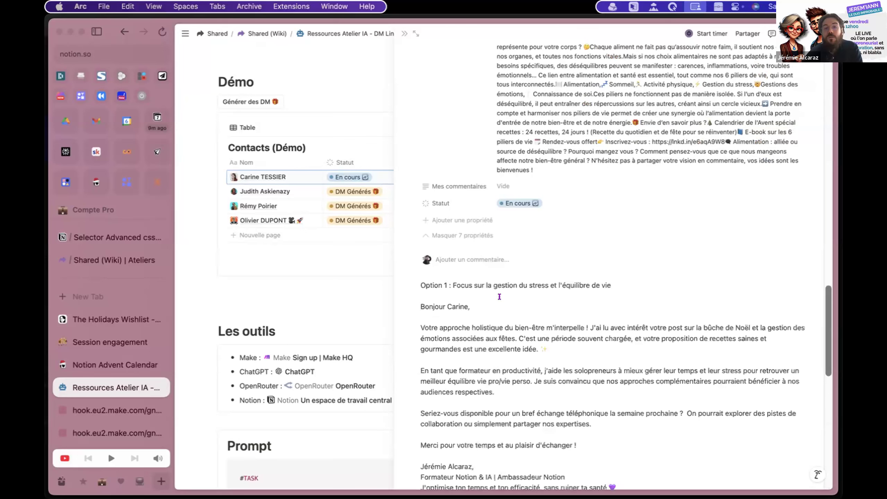
{"action": "scroll", "coordinate": [559, 299], "scroll_direction": "down", "scroll_amount": 5}
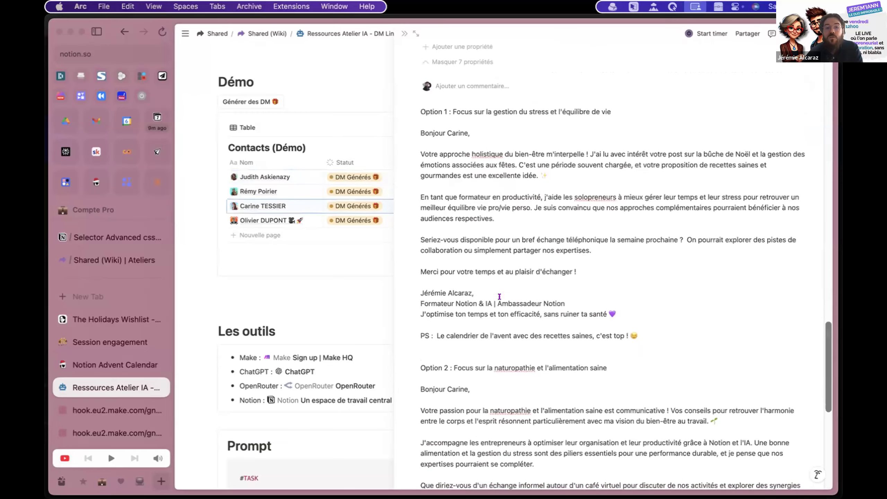
{"action": "mouse_move", "coordinate": [623, 301]}
{"action": "left_mouse_down"}
{"action": "mouse_move", "coordinate": [450, 147]}
{"action": "mouse_move", "coordinate": [415, 135]}
{"action": "mouse_move", "coordinate": [412, 112]}
{"action": "left_mouse_up"}
{"action": "left_click", "coordinate": [551, 163]}
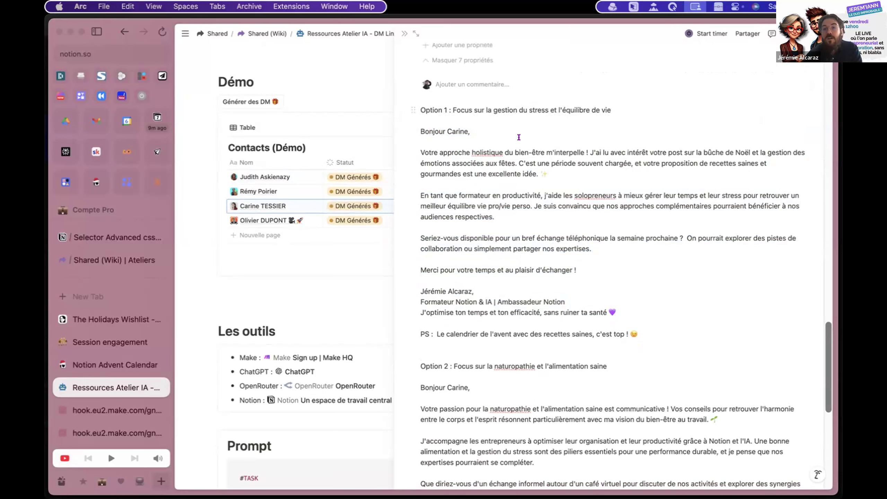
{"action": "scroll", "coordinate": [524, 141], "scroll_direction": "down", "scroll_amount": 1}
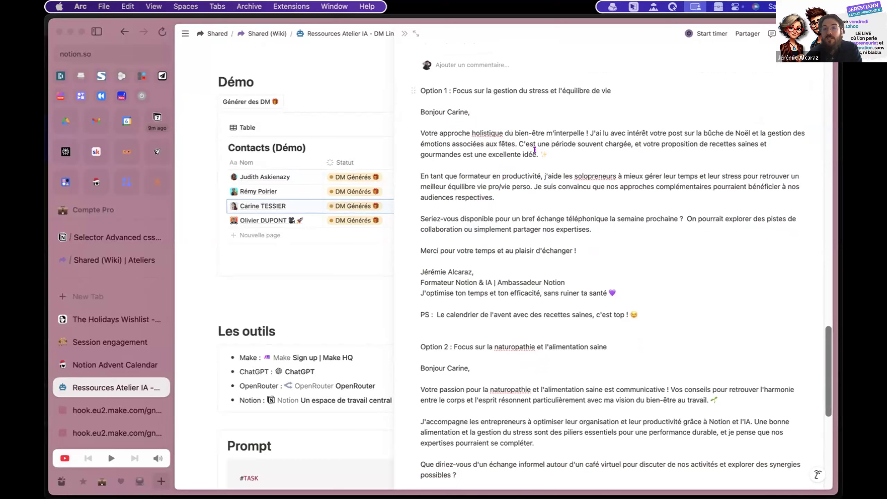
Step: Examine the Option 2 and Option 3 messages in the same contact's record, including their signatures and postscripts
{"action": "scroll", "coordinate": [535, 150], "scroll_direction": "down", "scroll_amount": 5}
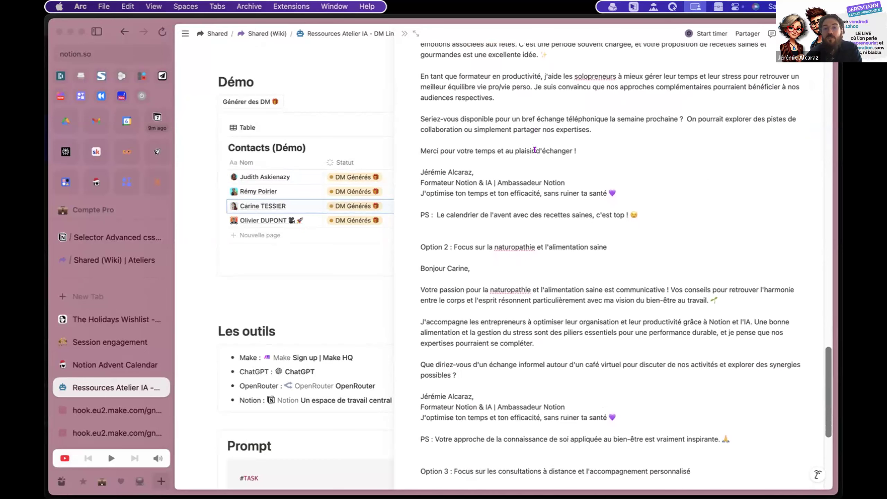
{"action": "scroll", "coordinate": [534, 150], "scroll_direction": "down", "scroll_amount": 4}
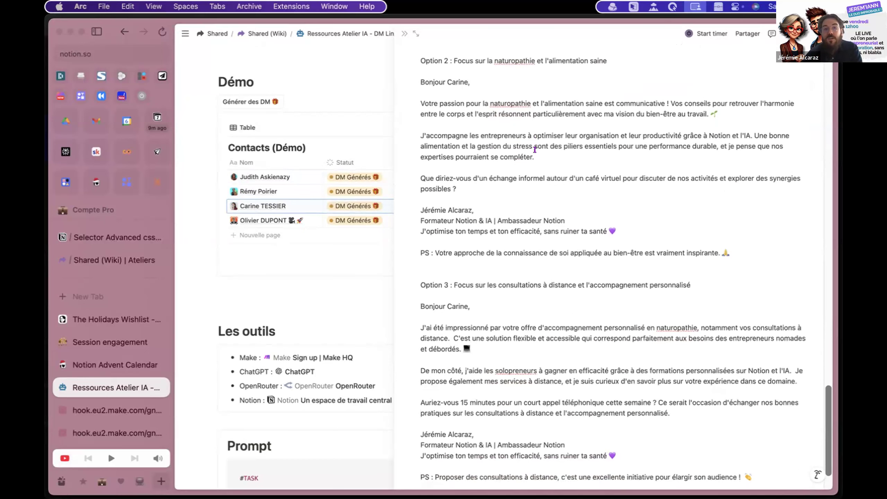
{"action": "scroll", "coordinate": [530, 202], "scroll_direction": "down", "scroll_amount": 2}
{"action": "scroll", "coordinate": [521, 168], "scroll_direction": "up", "scroll_amount": 2}
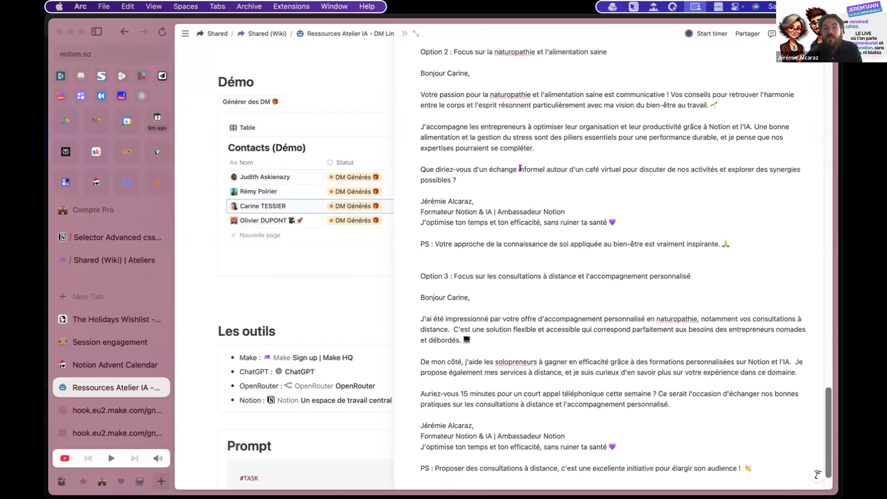
{"action": "left_click_drag", "start_coordinate": [482, 94], "coordinate": [496, 103]}
{"action": "scroll", "coordinate": [494, 103], "scroll_direction": "up", "scroll_amount": 1}
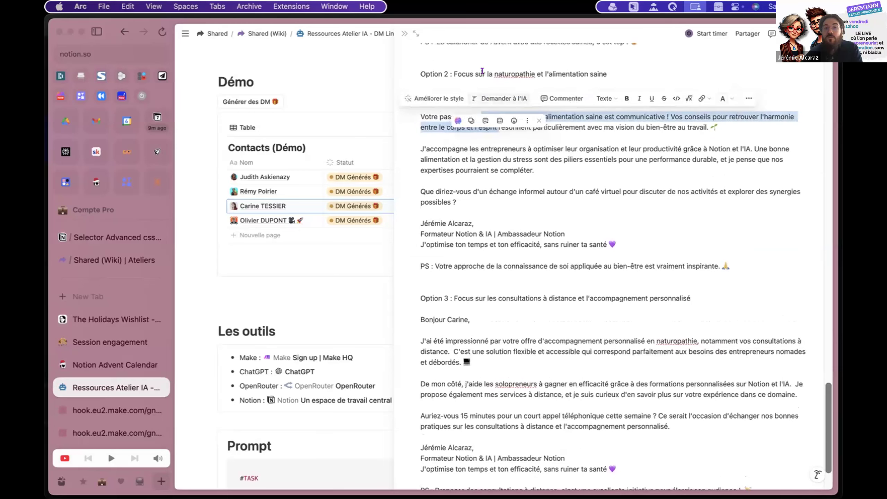
{"action": "left_click", "coordinate": [485, 85]}
{"action": "left_click_drag", "start_coordinate": [619, 247], "coordinate": [421, 220]}
{"action": "left_click", "coordinate": [474, 279]}
{"action": "scroll", "coordinate": [474, 283], "scroll_direction": "down", "scroll_amount": 4}
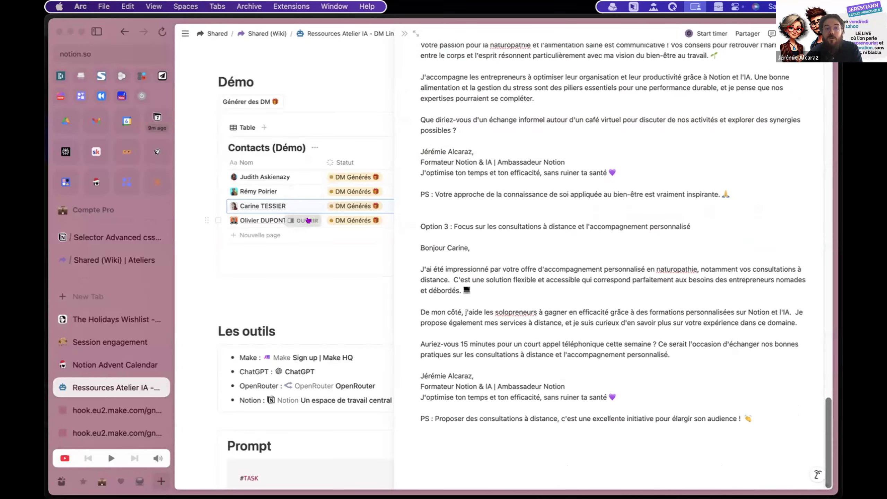
Step: Open the last contact's record and examine the Option 1 message and its signature placeholder
{"action": "left_click", "coordinate": [308, 220]}
{"action": "scroll", "coordinate": [529, 273], "scroll_direction": "down", "scroll_amount": 10}
{"action": "scroll", "coordinate": [527, 269], "scroll_direction": "down", "scroll_amount": 5}
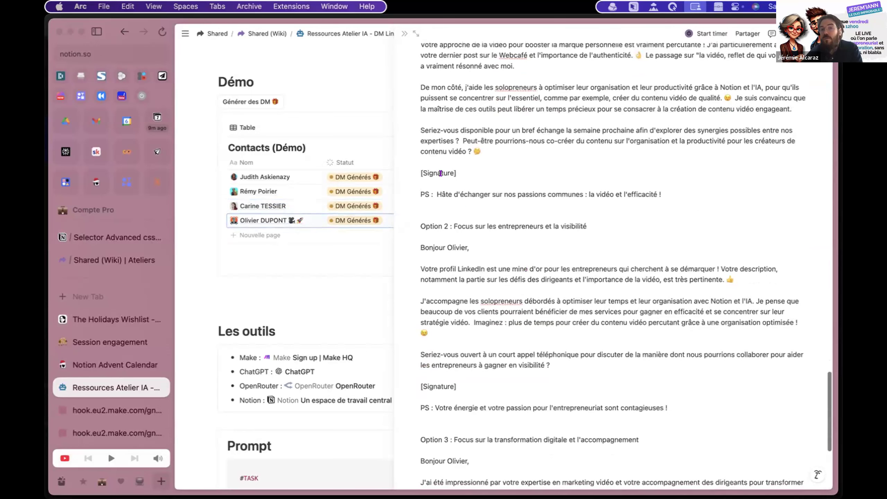
{"action": "triple_click", "coordinate": [441, 173]}
{"action": "left_click", "coordinate": [458, 168]}
{"action": "left_click_drag", "start_coordinate": [459, 171], "coordinate": [412, 165]}
{"action": "scroll", "coordinate": [545, 219], "scroll_direction": "up", "scroll_amount": 3}
{"action": "left_click", "coordinate": [529, 110]}
Step: Examine the remaining message options in the last contact's record and close the record
{"action": "scroll", "coordinate": [529, 106], "scroll_direction": "down", "scroll_amount": 3}
{"action": "scroll", "coordinate": [528, 272], "scroll_direction": "down", "scroll_amount": 5}
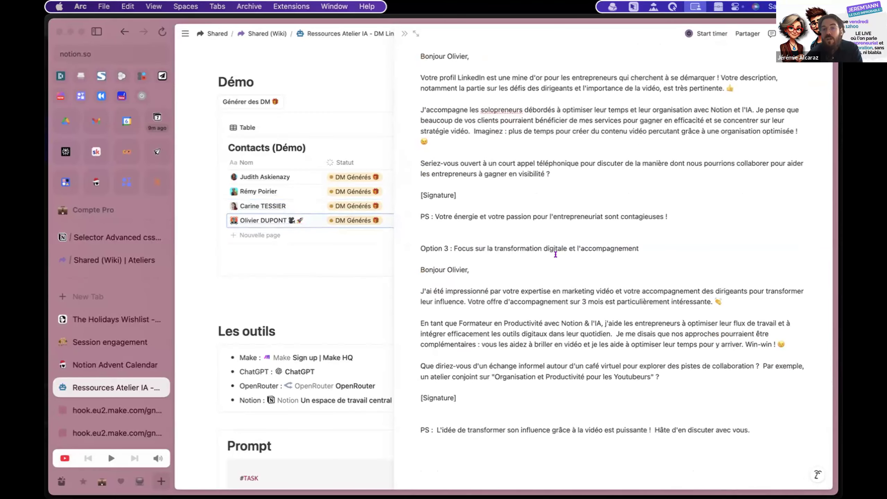
{"action": "triple_click", "coordinate": [448, 211]}
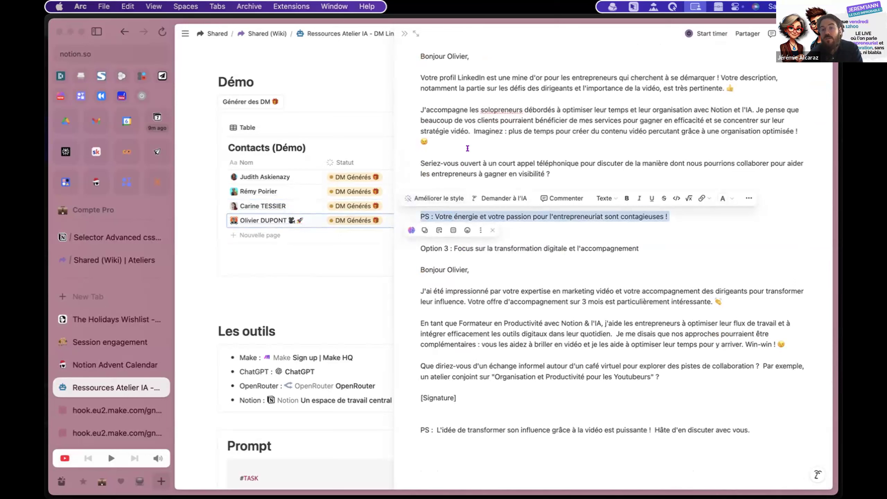
{"action": "left_click", "coordinate": [402, 33]}
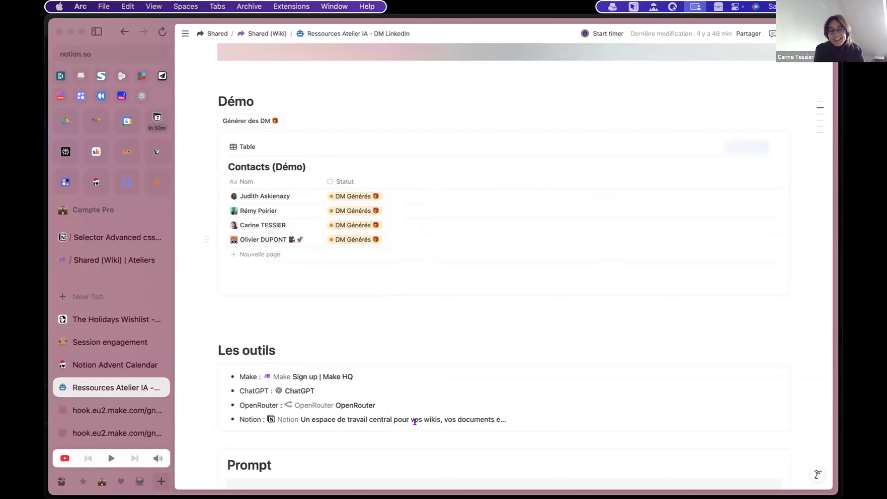
Step: Delete the ChatGPT bullet from the Les outils list
{"action": "scroll", "coordinate": [415, 422], "scroll_direction": "down", "scroll_amount": 1}
{"action": "scroll", "coordinate": [415, 422], "scroll_direction": "down", "scroll_amount": 2}
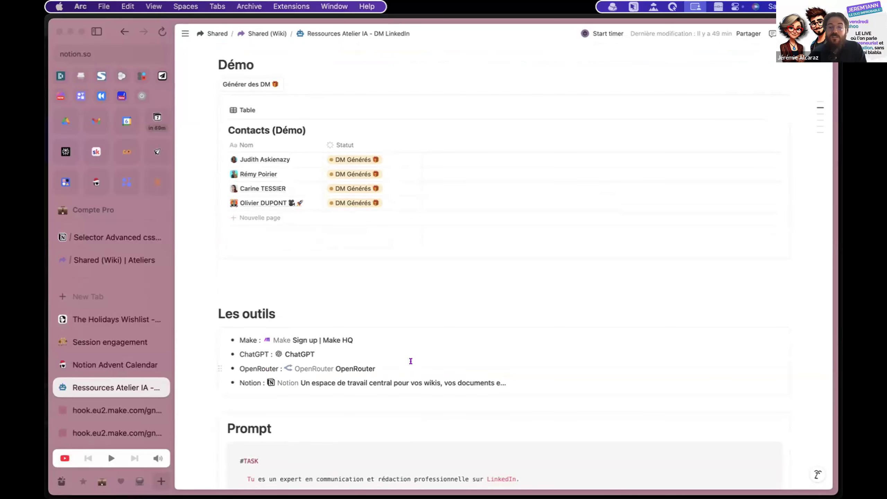
{"action": "scroll", "coordinate": [411, 361], "scroll_direction": "down", "scroll_amount": 5}
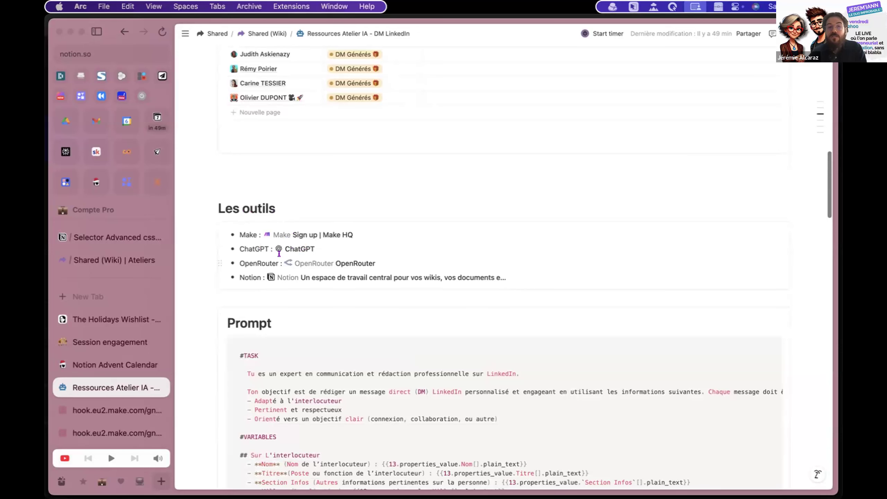
{"action": "scroll", "coordinate": [279, 253], "scroll_direction": "down", "scroll_amount": 1}
{"action": "triple_click", "coordinate": [256, 219]}
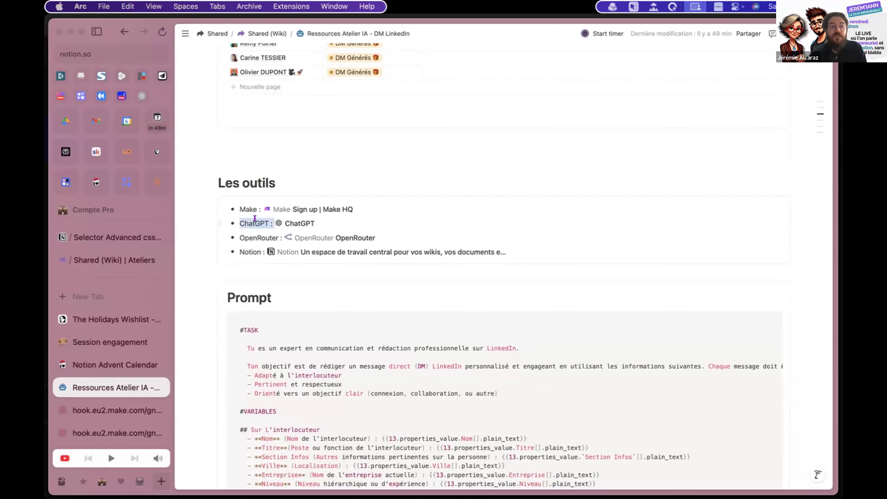
{"action": "key", "text": "BackSpace"}
{"action": "key", "text": "BackSpace"}
{"action": "key", "text": "BackSpace"}
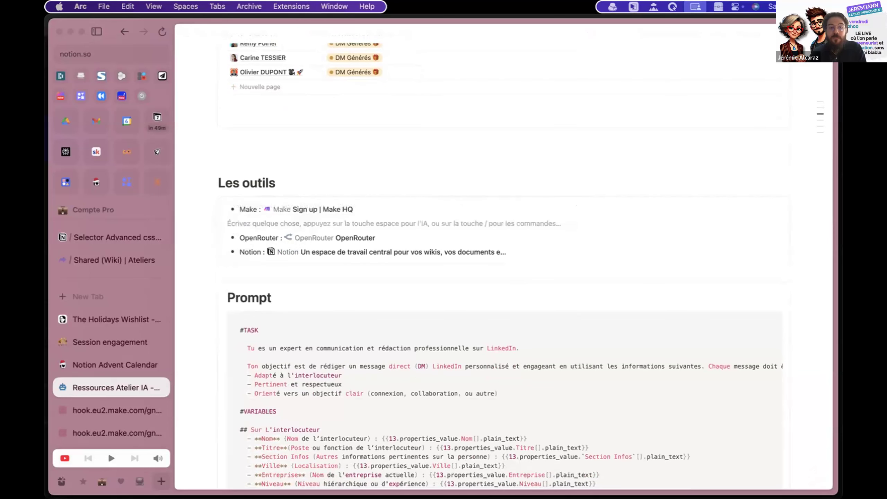
{"action": "left_click", "coordinate": [252, 222]}
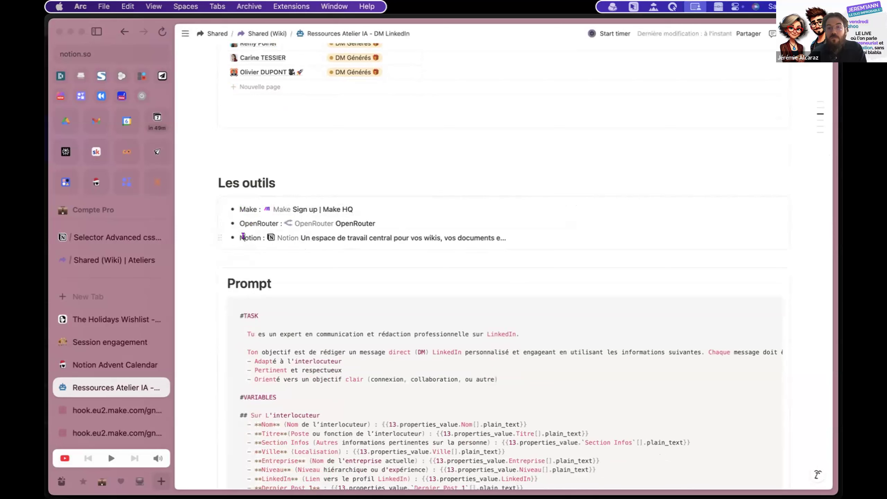
{"action": "left_click", "coordinate": [244, 237]}
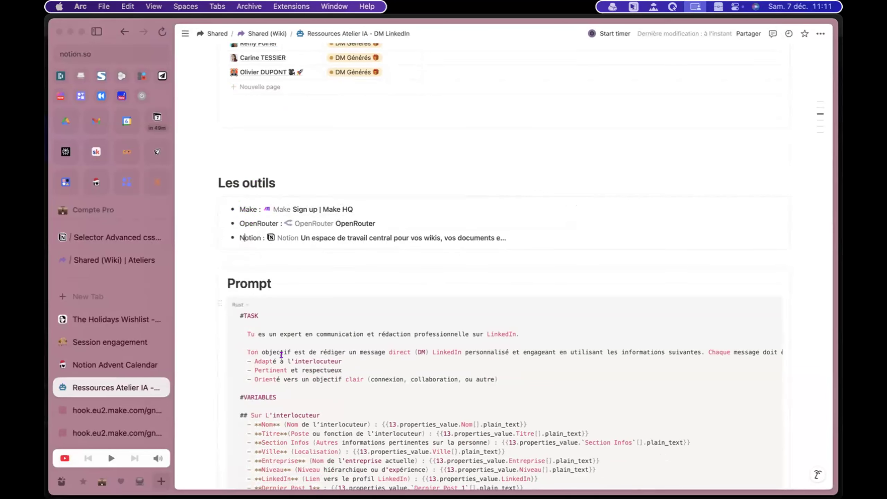
Step: Copy the published page's link from the page's publishing settings
{"action": "left_click", "coordinate": [749, 34]}
{"action": "left_click", "coordinate": [815, 75]}
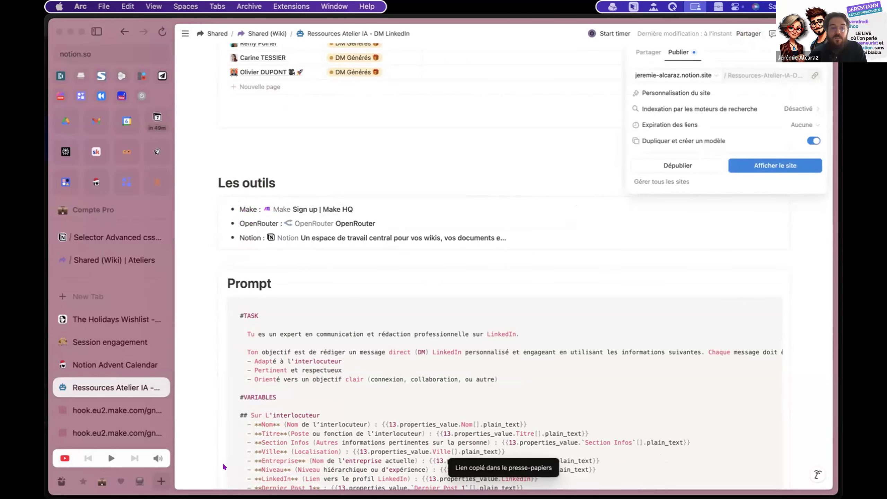
Step: Switch to the Ateliers space and review the Démo and Les outils sections of the published page
{"action": "left_click", "coordinate": [121, 480]}
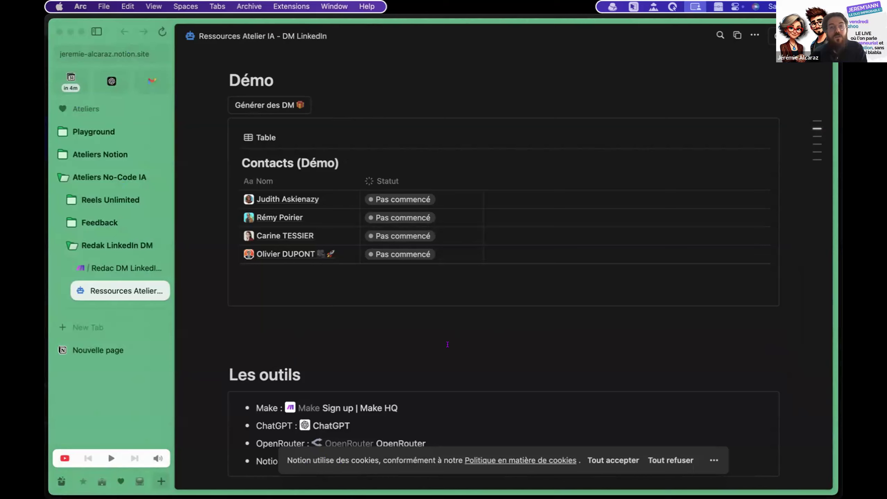
{"action": "mouse_move", "coordinate": [839, 220]}
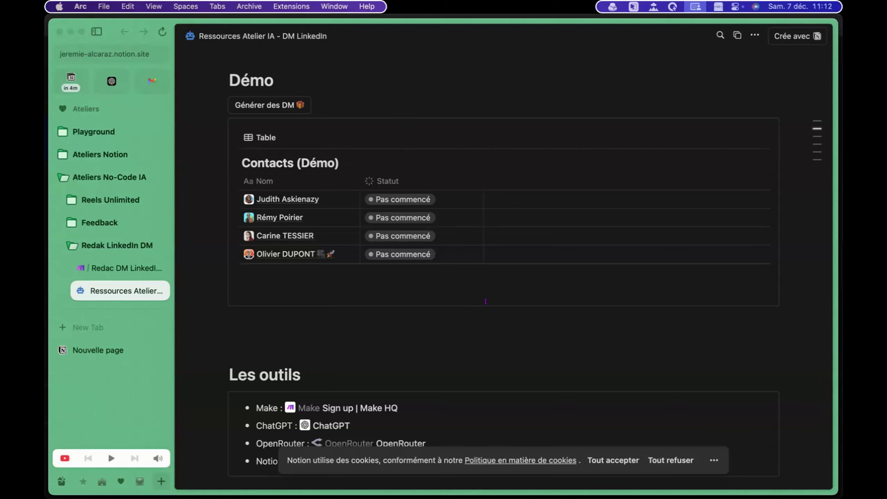
{"action": "scroll", "coordinate": [485, 301], "scroll_direction": "down", "scroll_amount": 3}
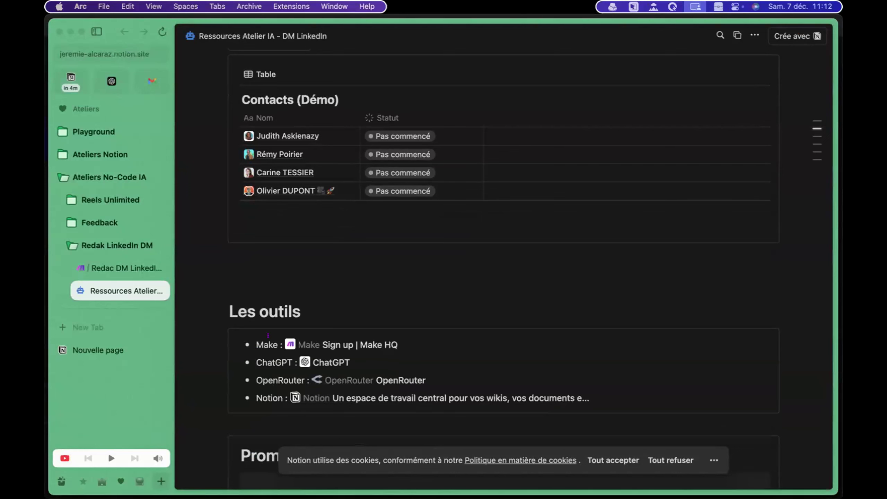
{"action": "scroll", "coordinate": [267, 336], "scroll_direction": "up", "scroll_amount": 3}
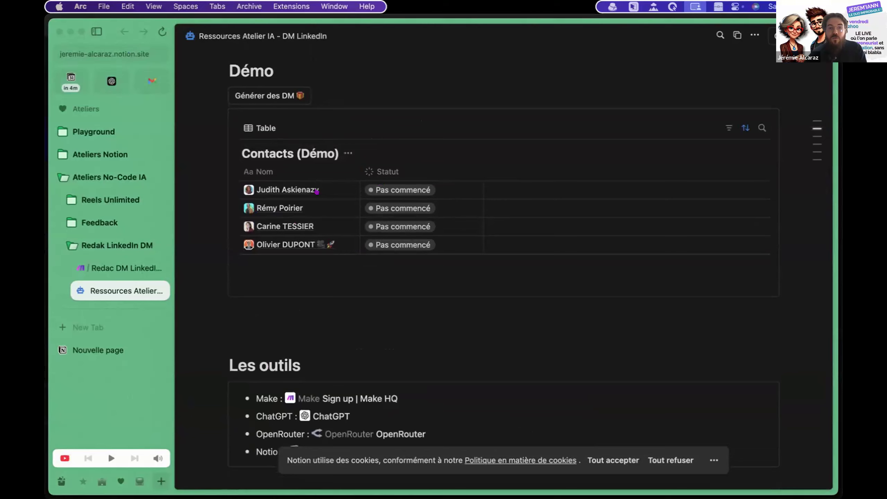
Step: Duplicate the published Ressources Atelier IA - DM LinkedIn page into the private pages of the Ateliers workspace and open the copy
{"action": "left_click", "coordinate": [737, 35]}
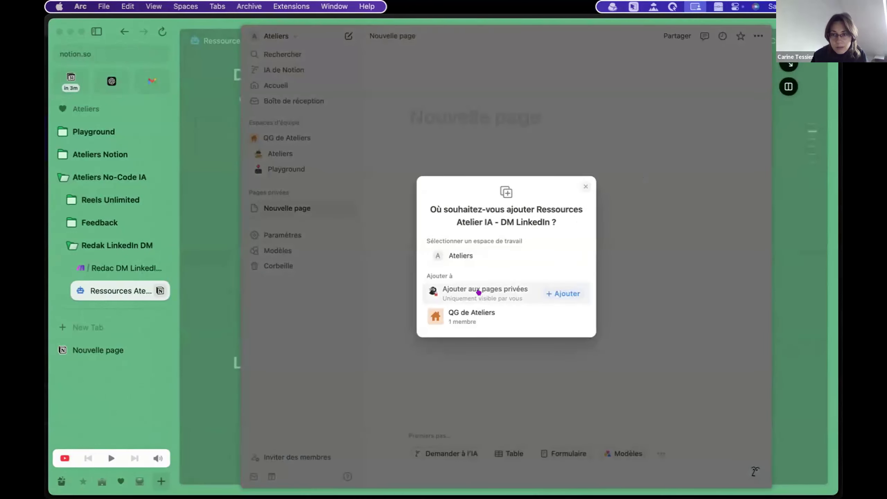
{"action": "left_click", "coordinate": [495, 289]}
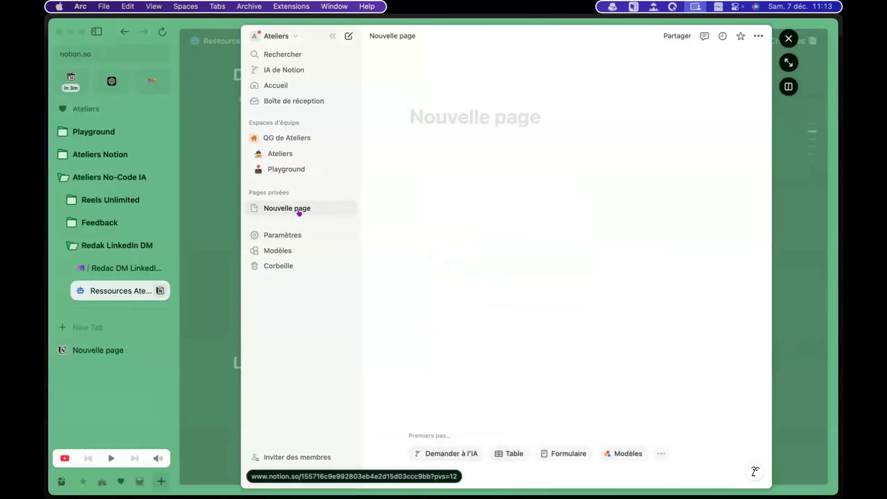
{"action": "left_click", "coordinate": [789, 62]}
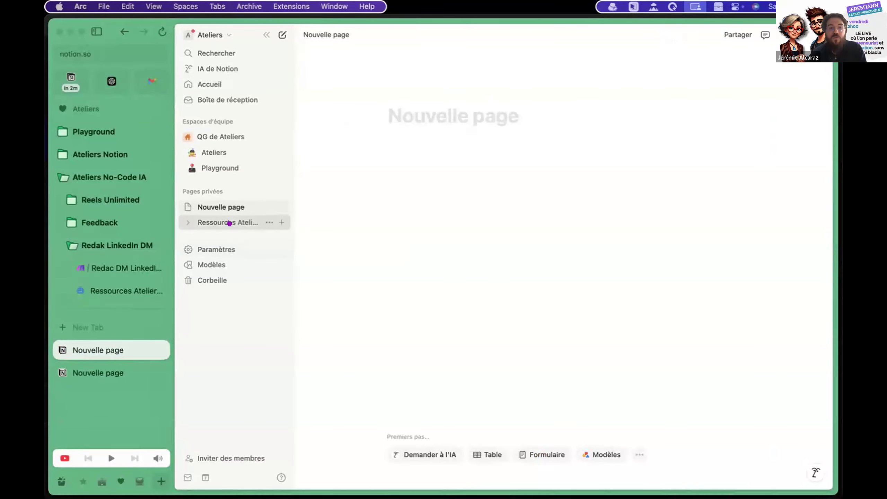
{"action": "left_click", "coordinate": [230, 222]}
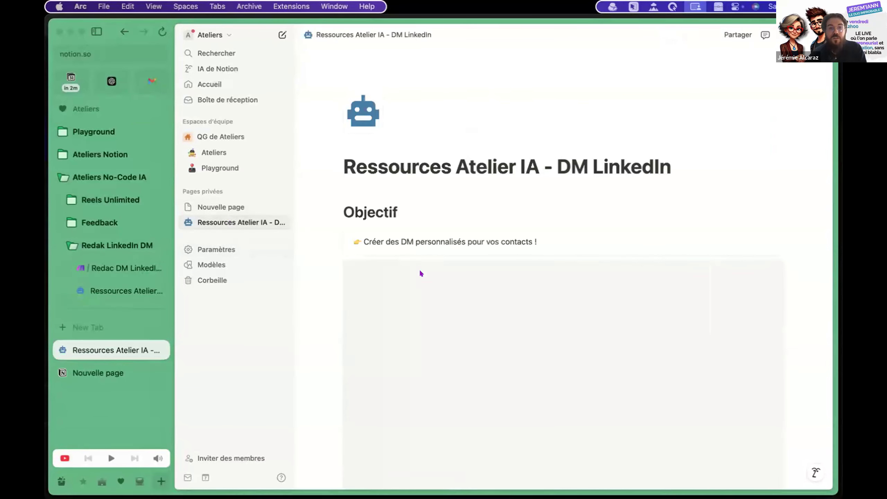
Step: Examine the copied page's sections, including Les outils, Prompt, Prochains ateliers and the LinkedIn recommendation section
{"action": "scroll", "coordinate": [419, 271], "scroll_direction": "down", "scroll_amount": 10}
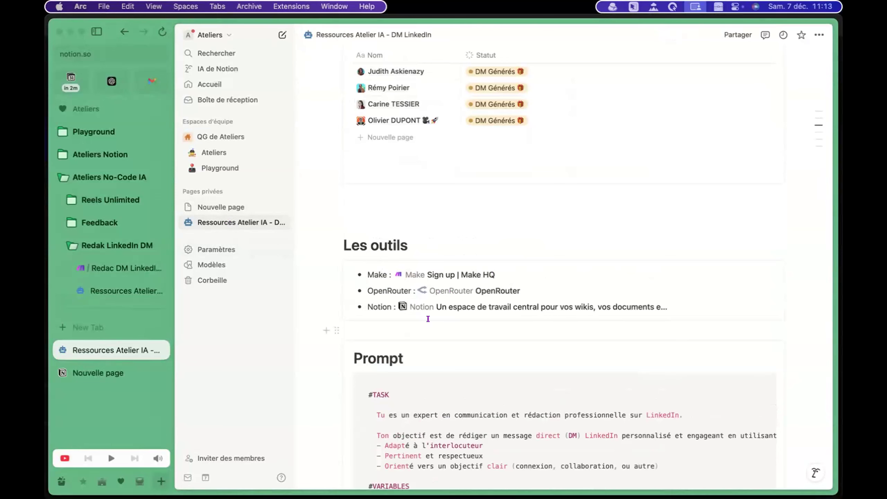
{"action": "scroll", "coordinate": [428, 319], "scroll_direction": "down", "scroll_amount": 1}
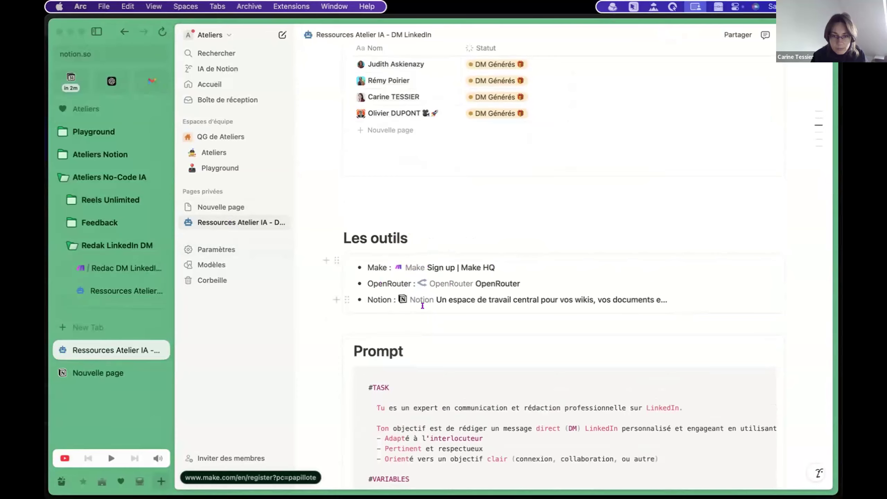
{"action": "scroll", "coordinate": [423, 306], "scroll_direction": "down", "scroll_amount": 4}
{"action": "scroll", "coordinate": [418, 291], "scroll_direction": "down", "scroll_amount": 15}
{"action": "scroll", "coordinate": [419, 291], "scroll_direction": "down", "scroll_amount": 20}
{"action": "scroll", "coordinate": [419, 291], "scroll_direction": "up", "scroll_amount": 20}
{"action": "scroll", "coordinate": [418, 291], "scroll_direction": "up", "scroll_amount": 15}
{"action": "scroll", "coordinate": [419, 290], "scroll_direction": "down", "scroll_amount": 20}
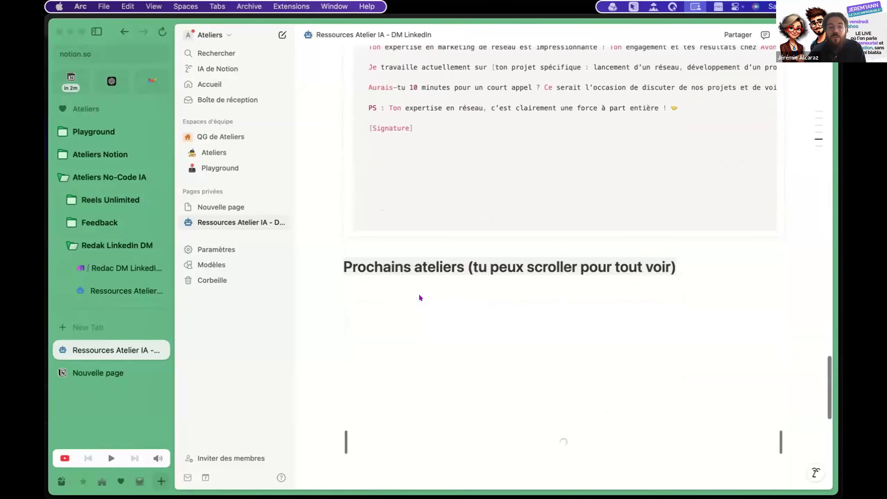
{"action": "scroll", "coordinate": [420, 295], "scroll_direction": "up", "scroll_amount": 20}
{"action": "scroll", "coordinate": [419, 291], "scroll_direction": "up", "scroll_amount": 20}
{"action": "scroll", "coordinate": [419, 291], "scroll_direction": "up", "scroll_amount": 5}
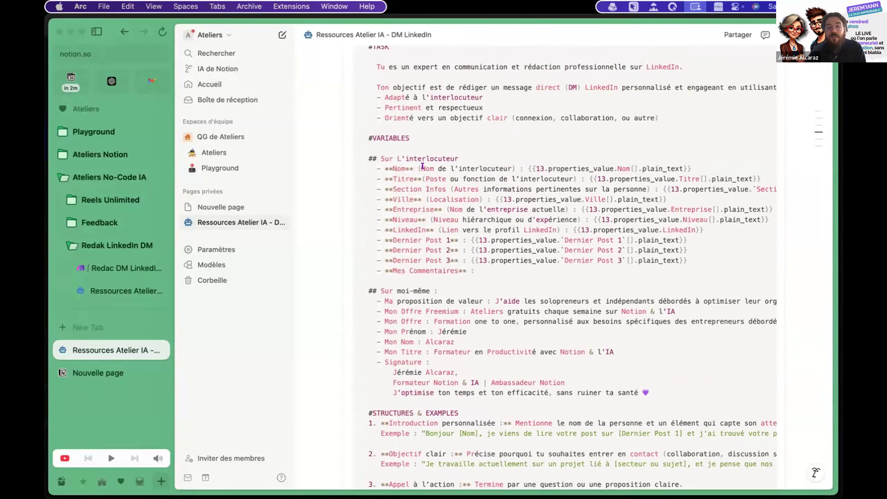
{"action": "scroll", "coordinate": [422, 165], "scroll_direction": "up", "scroll_amount": 10}
{"action": "scroll", "coordinate": [422, 165], "scroll_direction": "down", "scroll_amount": 20}
{"action": "scroll", "coordinate": [423, 166], "scroll_direction": "down", "scroll_amount": 20}
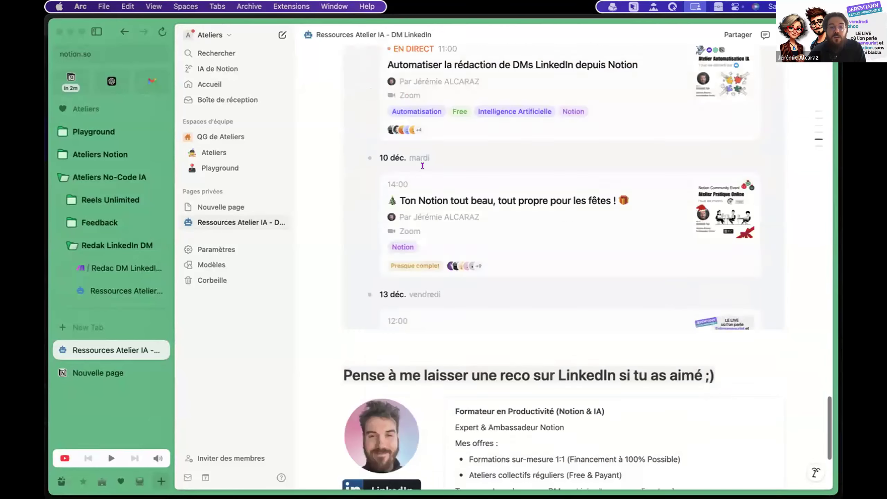
{"action": "scroll", "coordinate": [335, 131], "scroll_direction": "up", "scroll_amount": 12}
{"action": "scroll", "coordinate": [335, 131], "scroll_direction": "up", "scroll_amount": 20}
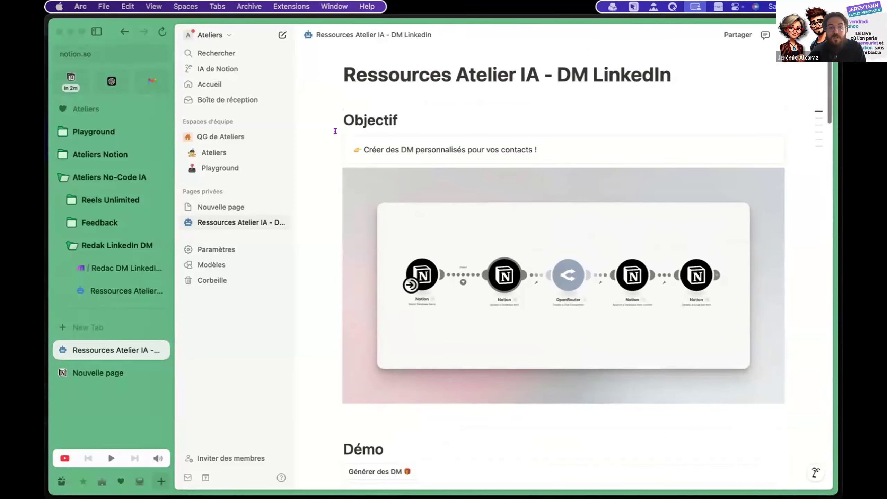
Step: Duplicate all four contact rows in the Contacts (Démo) table
{"action": "scroll", "coordinate": [335, 131], "scroll_direction": "down", "scroll_amount": 2}
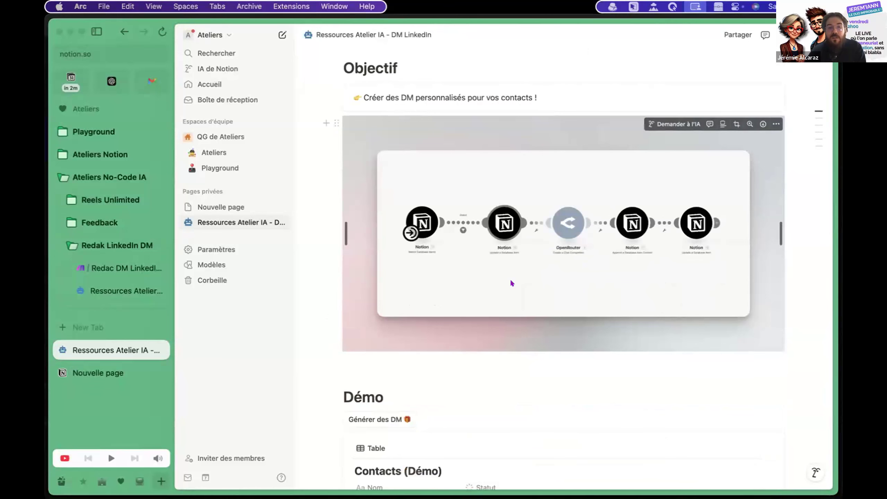
{"action": "scroll", "coordinate": [510, 279], "scroll_direction": "down", "scroll_amount": 4}
{"action": "scroll", "coordinate": [536, 181], "scroll_direction": "down", "scroll_amount": 1}
{"action": "scroll", "coordinate": [536, 182], "scroll_direction": "up", "scroll_amount": 1}
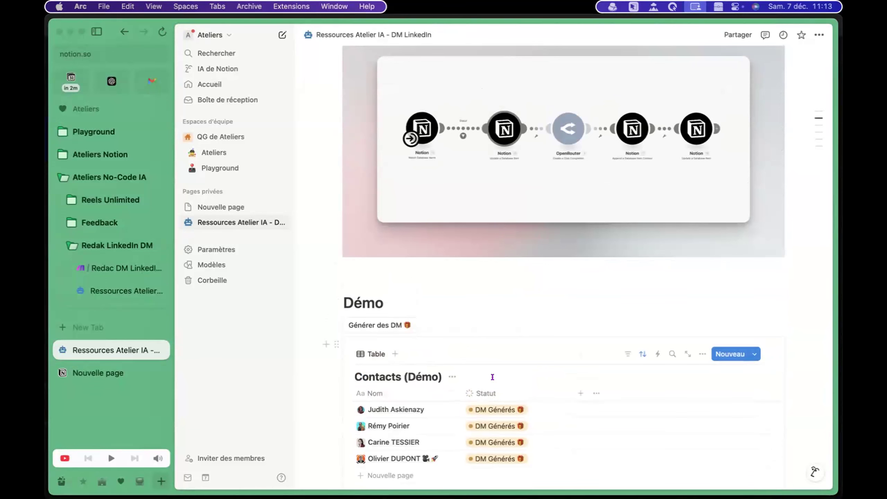
{"action": "scroll", "coordinate": [492, 377], "scroll_direction": "down", "scroll_amount": 2}
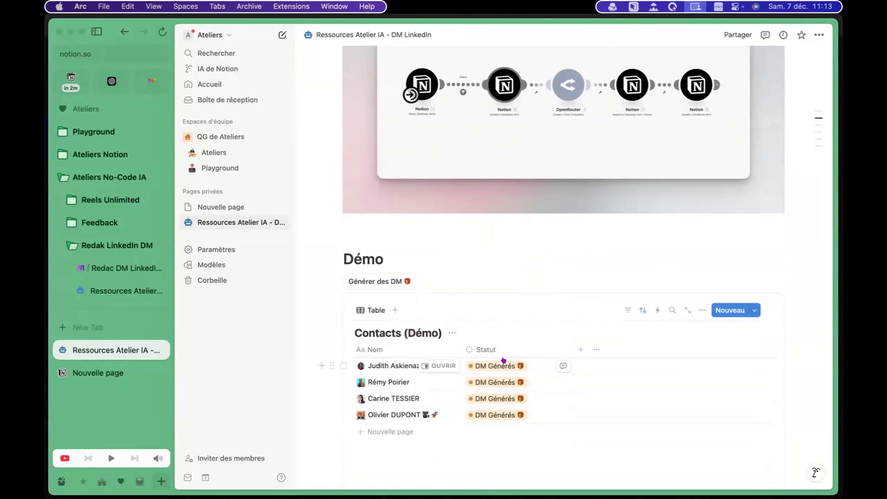
{"action": "scroll", "coordinate": [504, 360], "scroll_direction": "down", "scroll_amount": 2}
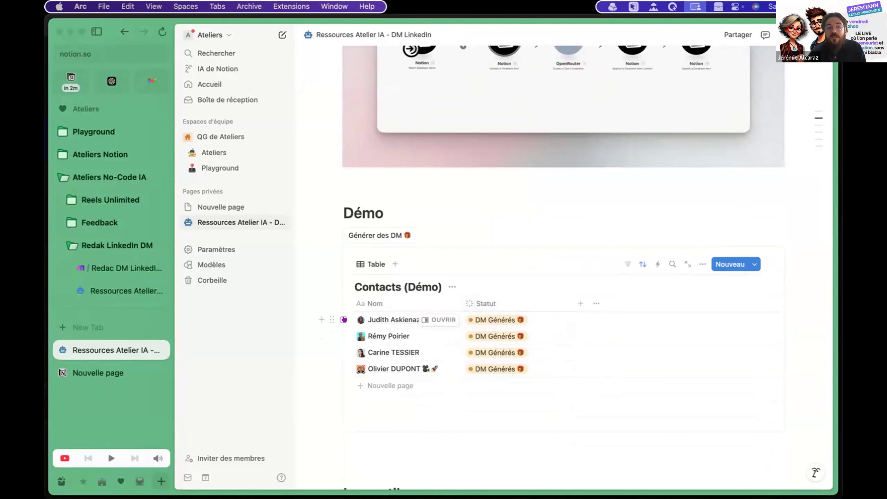
{"action": "left_click", "coordinate": [344, 320]}
{"action": "left_click", "coordinate": [343, 336]}
{"action": "left_click", "coordinate": [344, 352]}
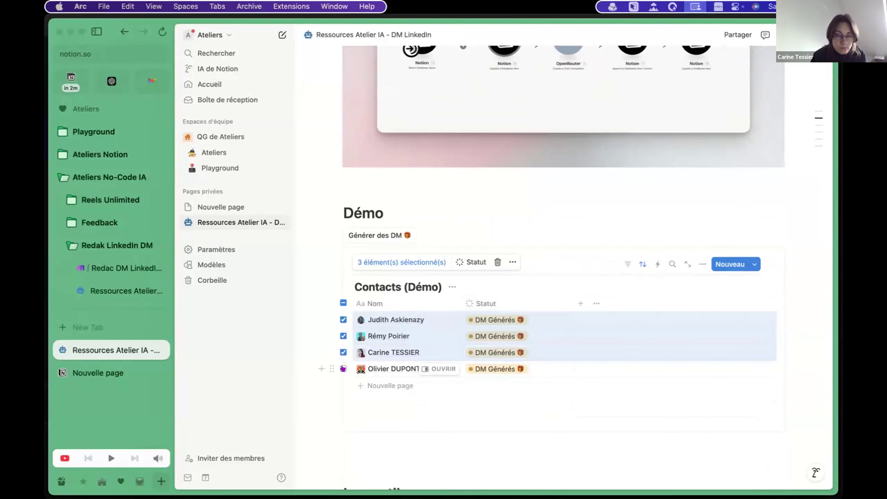
{"action": "left_click", "coordinate": [344, 369]}
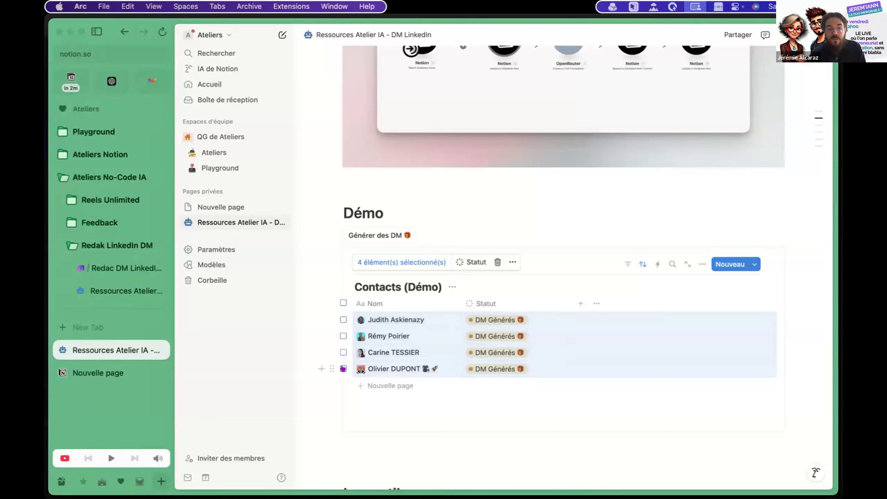
{"action": "key", "text": "Escape"}
{"action": "key", "text": "cmd+v"}
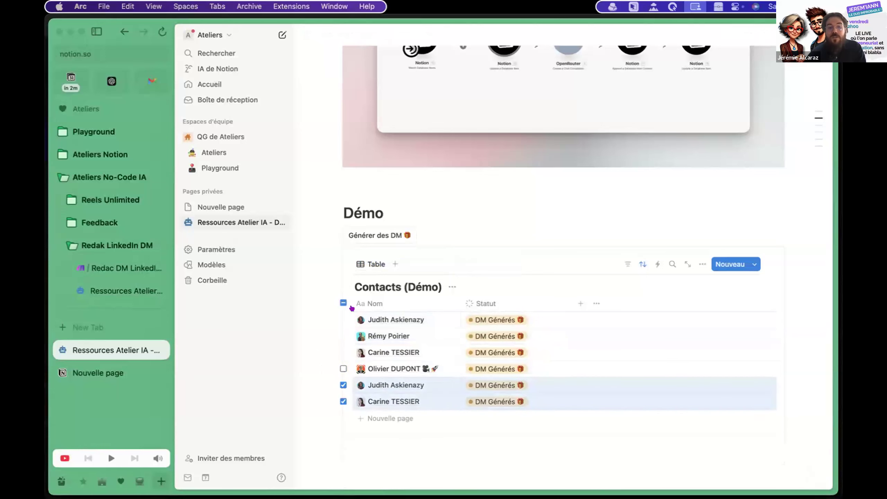
{"action": "scroll", "coordinate": [442, 342], "scroll_direction": "down", "scroll_amount": 1}
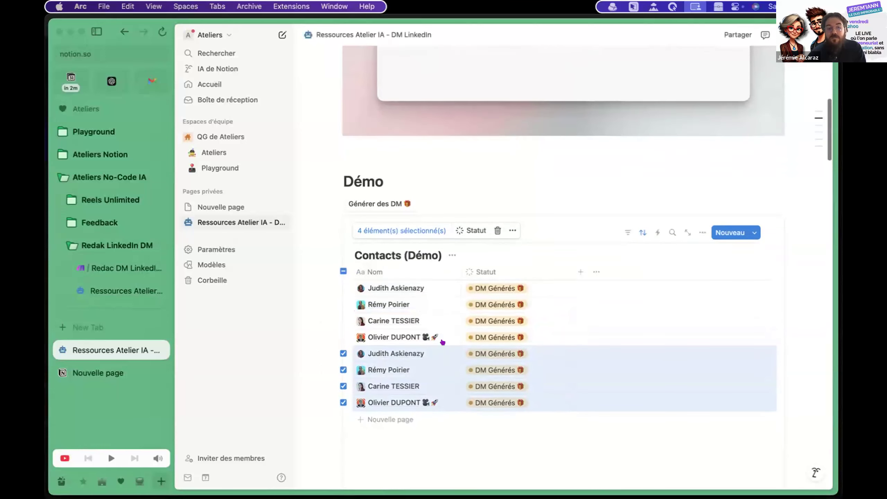
Step: Set the first contact's Statut to Pas commencé and fill it down through the first four rows
{"action": "left_click", "coordinate": [487, 355]}
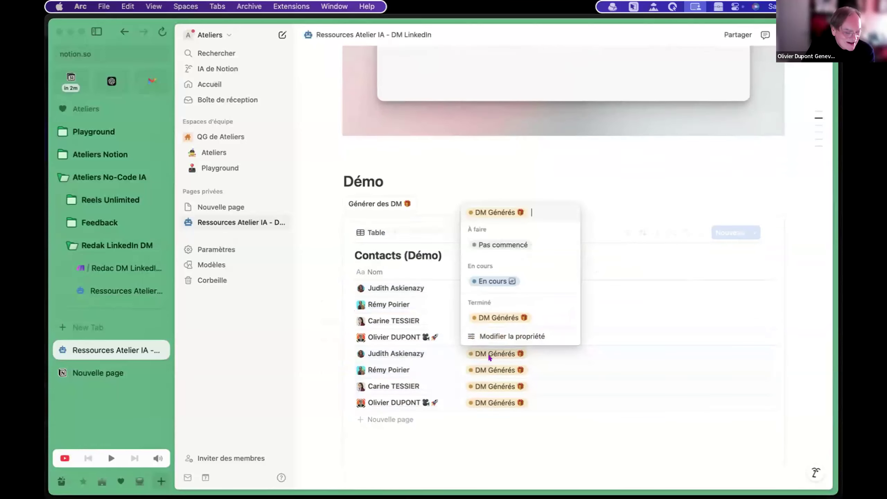
{"action": "left_click", "coordinate": [502, 245]}
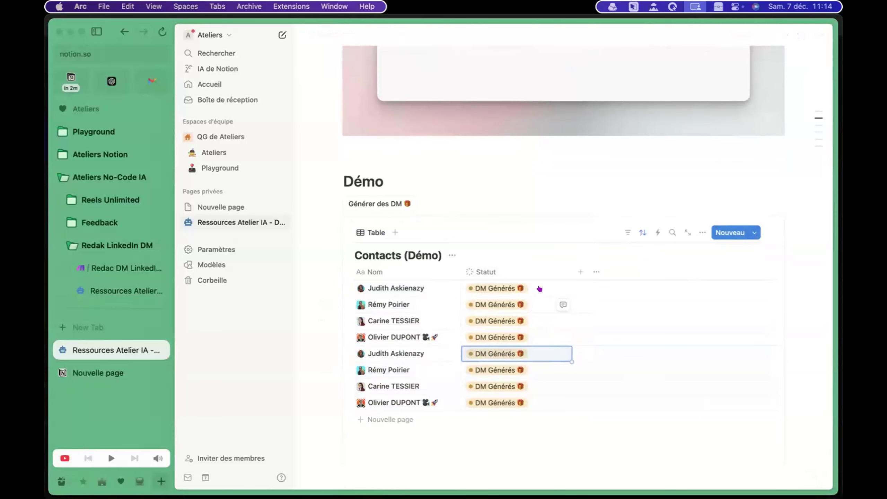
{"action": "left_click", "coordinate": [540, 289]}
{"action": "left_click", "coordinate": [496, 320]}
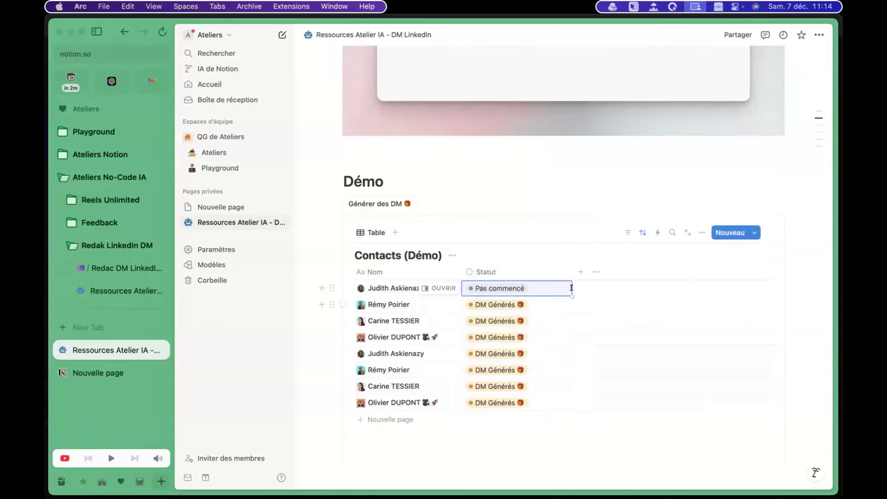
{"action": "left_click_drag", "start_coordinate": [567, 298], "coordinate": [565, 336]}
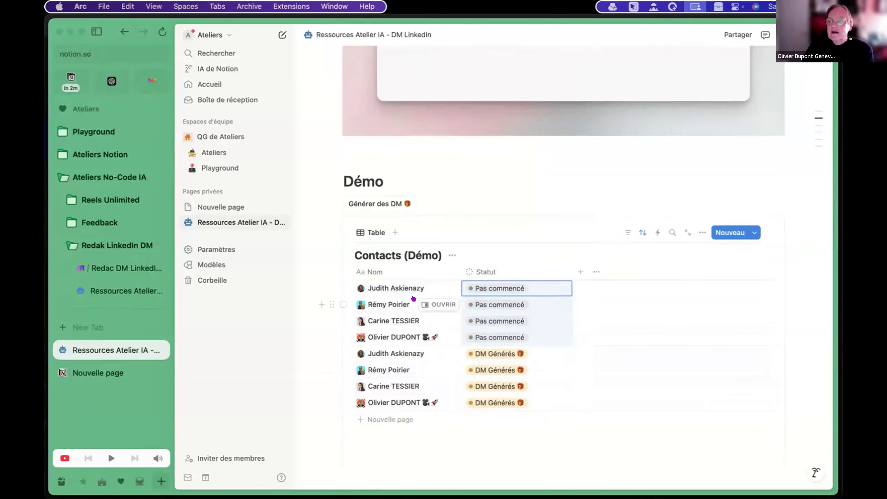
Step: Fill the Pas commencé status from the fourth row down through the four duplicated contacts
{"action": "left_click", "coordinate": [572, 344]}
{"action": "left_click", "coordinate": [569, 337]}
{"action": "key", "text": "Escape"}
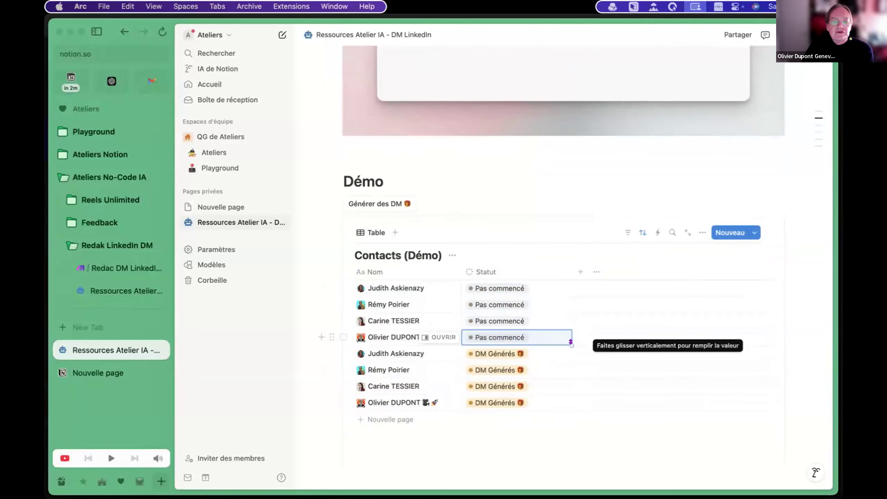
{"action": "left_click_drag", "start_coordinate": [559, 400], "coordinate": [559, 401]}
Step: Delete the four original contact rows at the start of the Contacts (Démo) table
{"action": "left_click", "coordinate": [344, 370]}
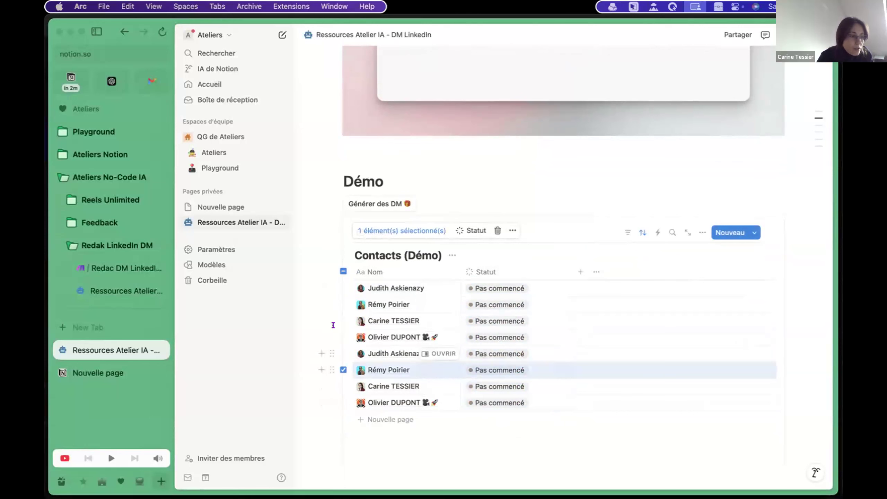
{"action": "left_click", "coordinate": [343, 337]}
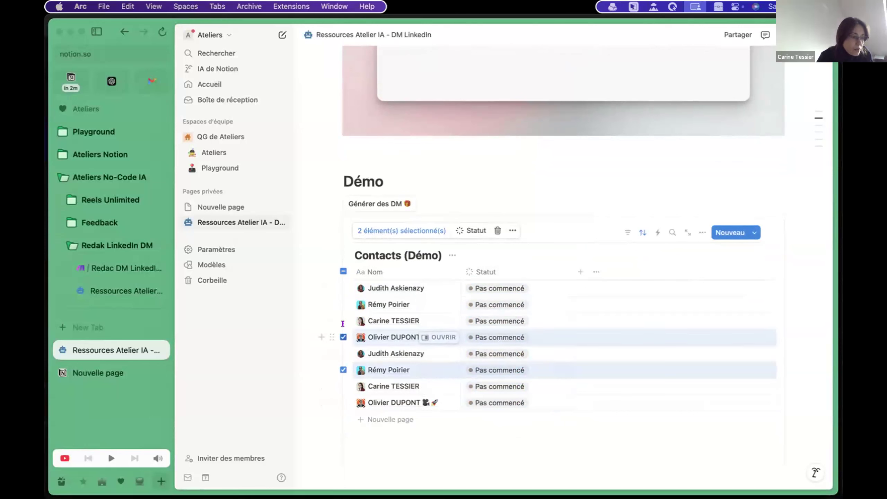
{"action": "left_click", "coordinate": [344, 370]}
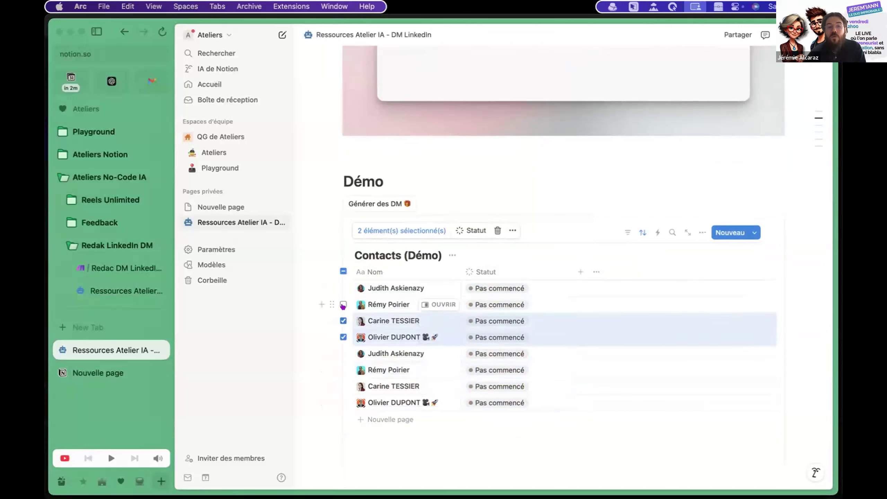
{"action": "left_click", "coordinate": [344, 304]}
{"action": "left_click", "coordinate": [344, 288]}
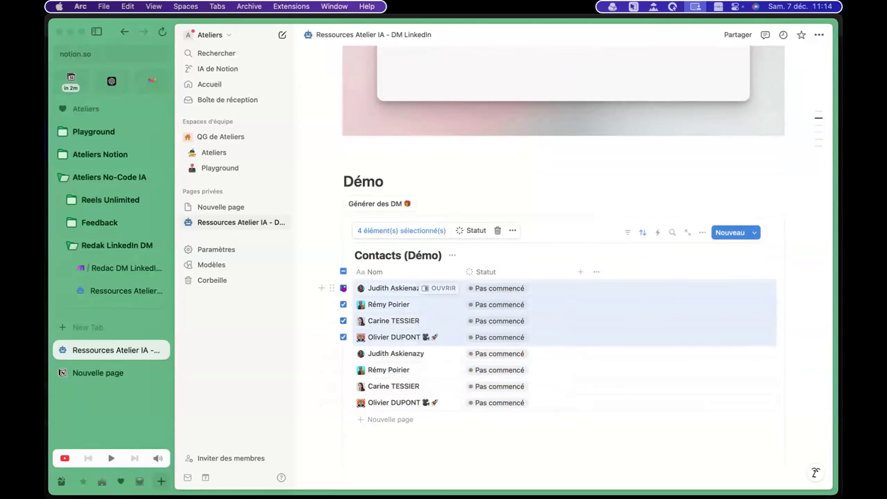
{"action": "key", "text": "Delete"}
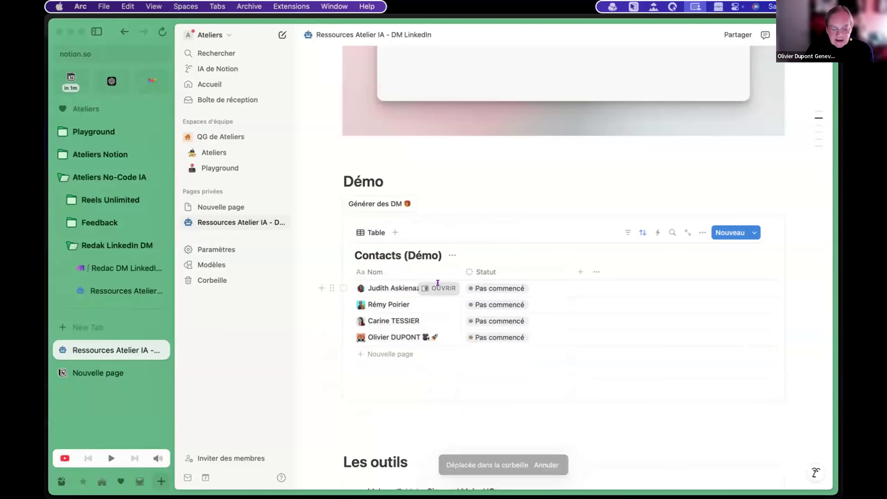
Step: Open the first contact's record and delete all the generated messages from its page content
{"action": "left_click", "coordinate": [435, 289]}
{"action": "scroll", "coordinate": [554, 325], "scroll_direction": "down", "scroll_amount": 15}
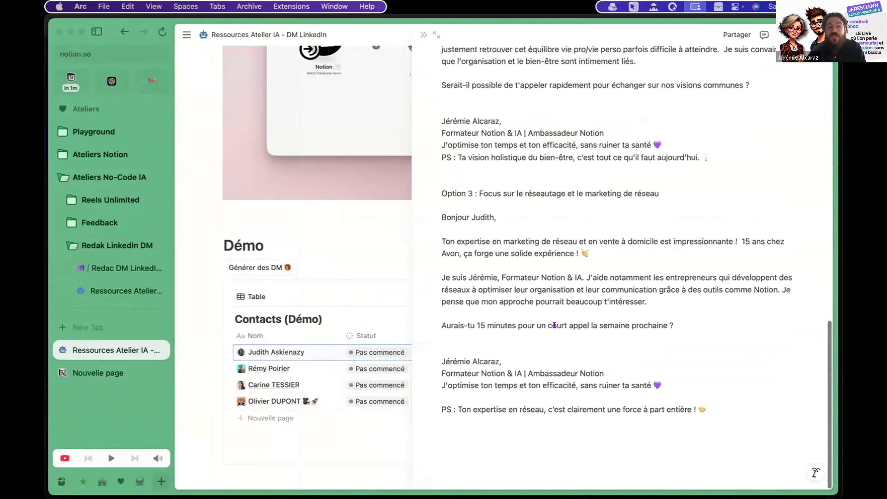
{"action": "key", "text": "super+a"}
{"action": "key", "text": "BackSpace"}
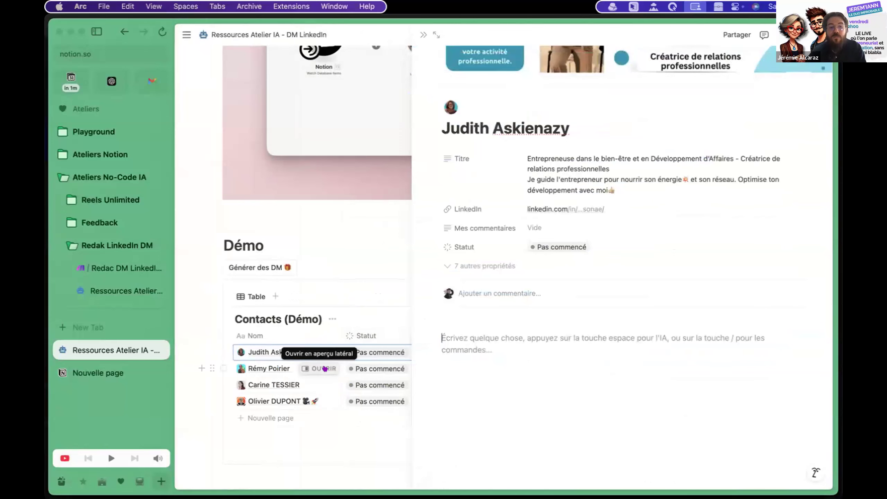
Step: Open the second contact's record and clear all the generated message options from its page
{"action": "left_click", "coordinate": [324, 369]}
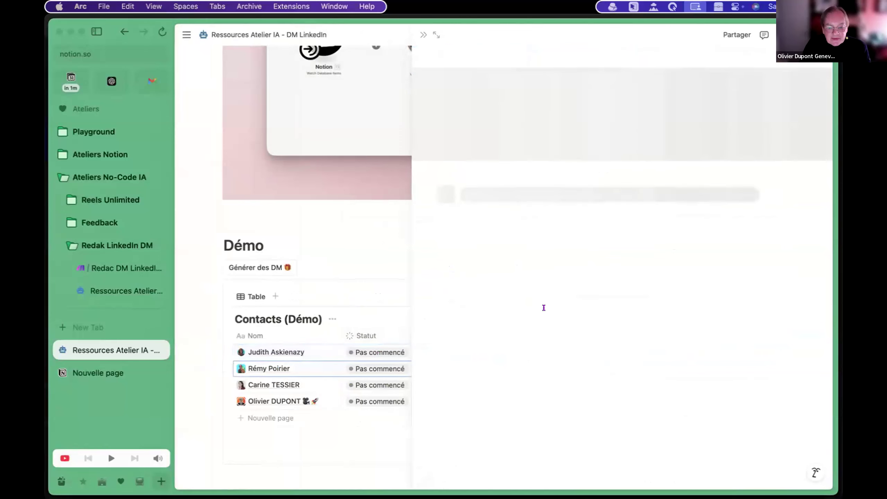
{"action": "scroll", "coordinate": [544, 307], "scroll_direction": "down", "scroll_amount": 15}
{"action": "scroll", "coordinate": [544, 308], "scroll_direction": "up", "scroll_amount": 5}
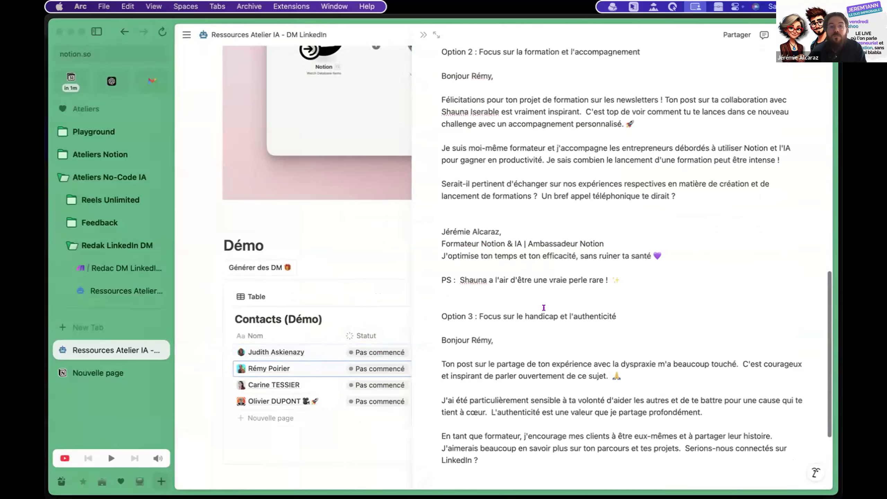
{"action": "key", "text": "super+a"}
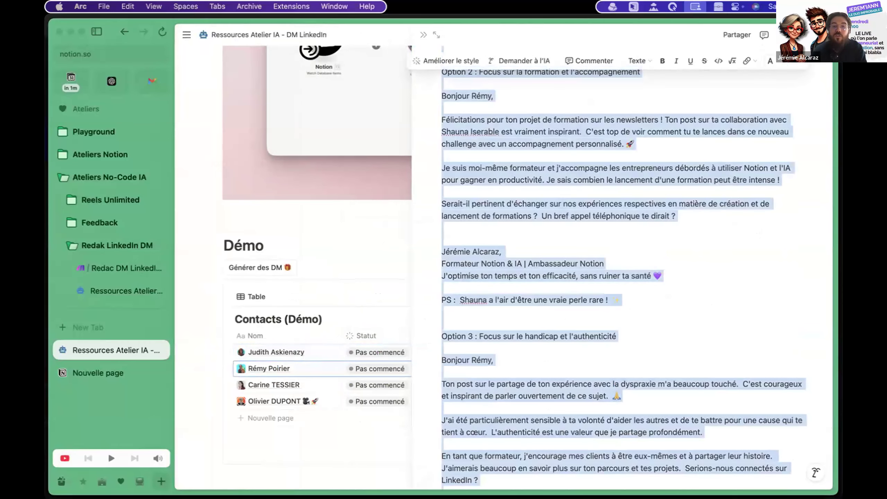
{"action": "key", "text": "BackSpace"}
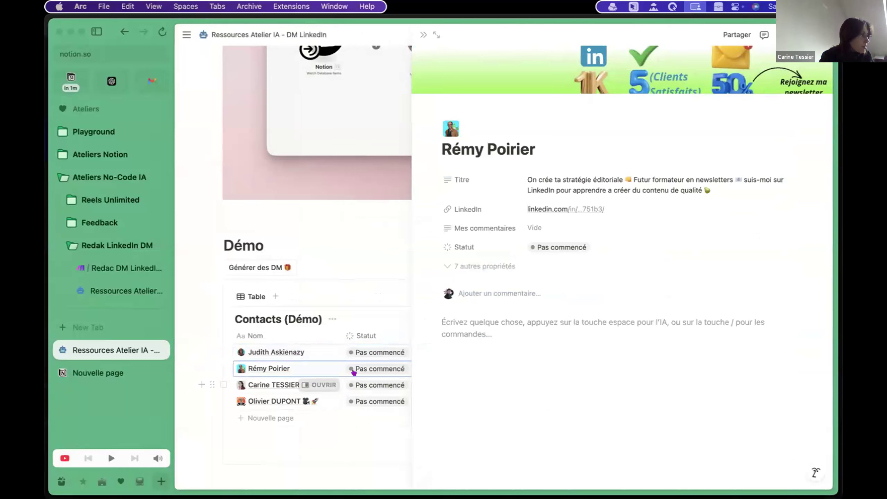
Step: Open the third contact's record and remove all the generated message text from its page
{"action": "left_click", "coordinate": [320, 385]}
{"action": "scroll", "coordinate": [538, 370], "scroll_direction": "down", "scroll_amount": 15}
{"action": "key", "text": "super+a"}
{"action": "key", "text": "BackSpace"}
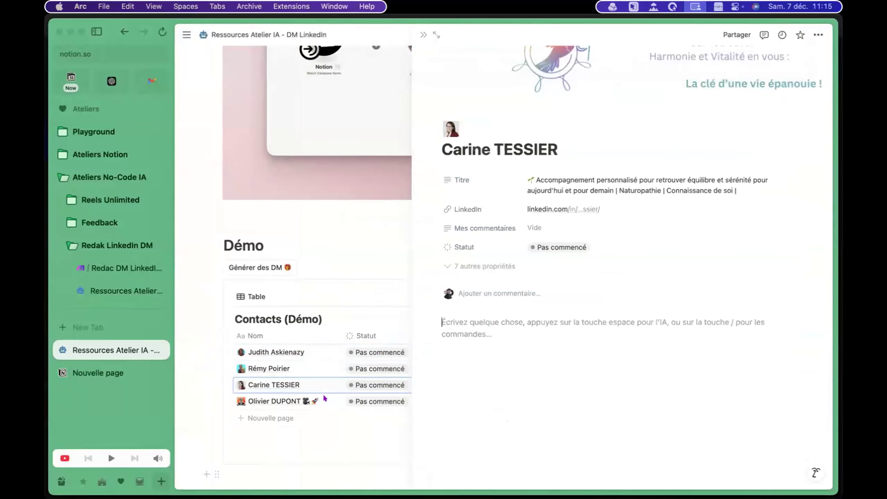
Step: Open the fourth contact's record, delete all the generated messages from its page content, and close the record
{"action": "left_click", "coordinate": [324, 402]}
{"action": "scroll", "coordinate": [511, 342], "scroll_direction": "down", "scroll_amount": 10}
{"action": "key", "text": "super+a"}
{"action": "key", "text": "BackSpace"}
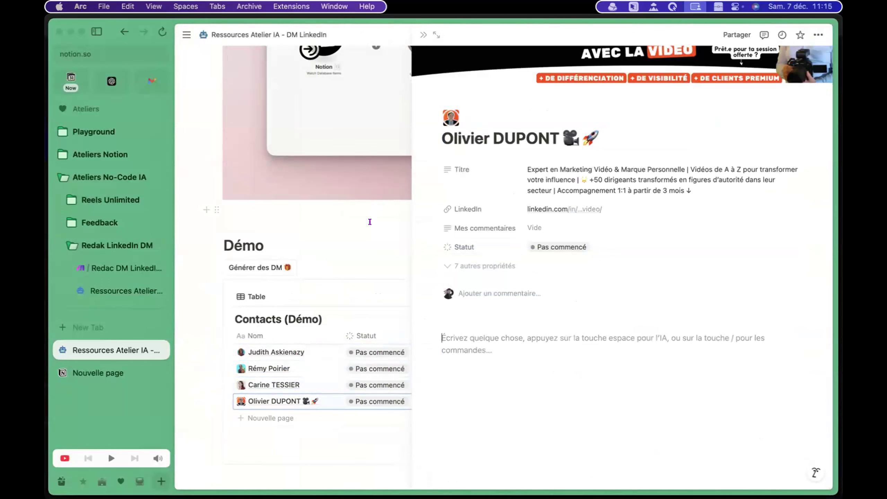
{"action": "left_click", "coordinate": [416, 35]}
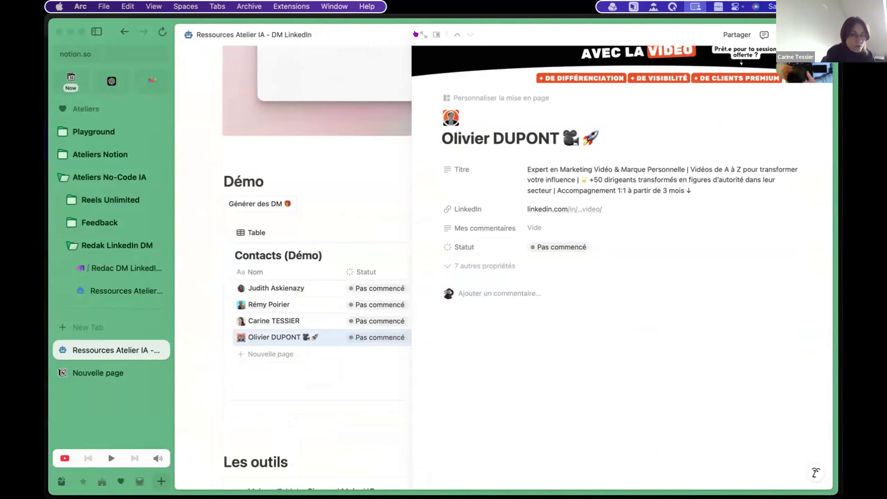
Step: Open the resources page's sharing options and clear the auto-filled e-mail address from the invitation field
{"action": "left_click", "coordinate": [739, 35]}
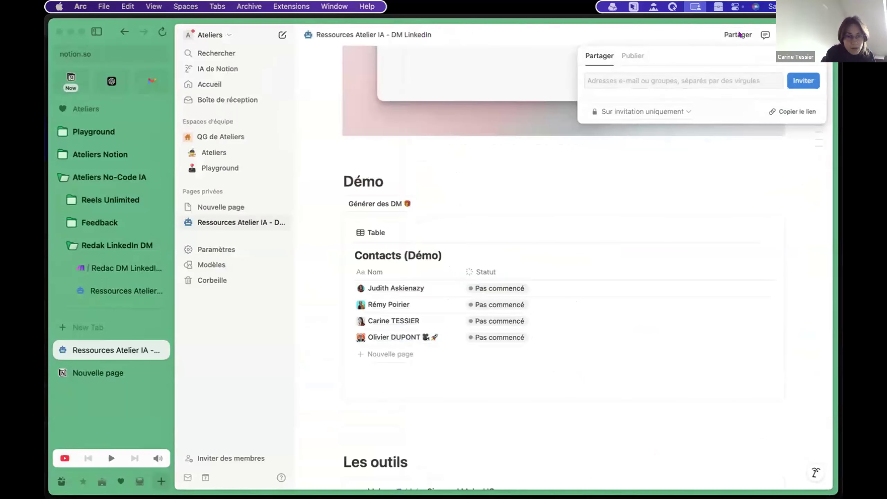
{"action": "left_click", "coordinate": [590, 57]}
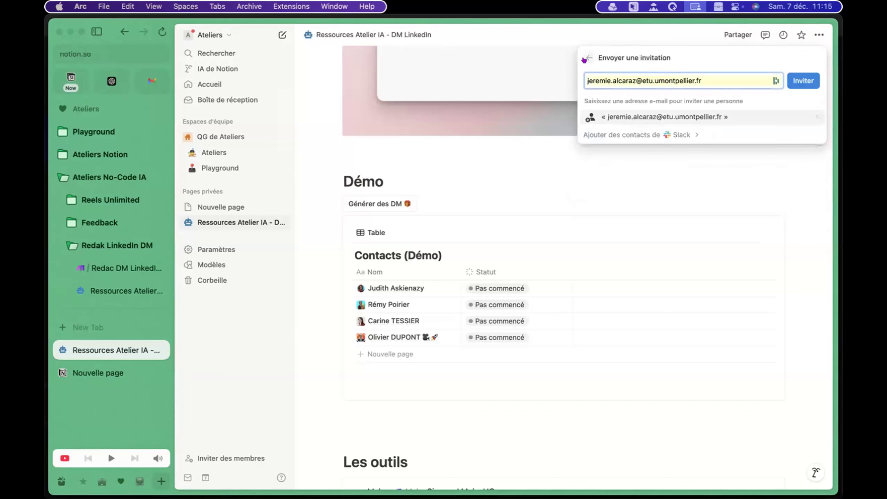
{"action": "left_click", "coordinate": [585, 59]}
{"action": "left_click", "coordinate": [590, 58]}
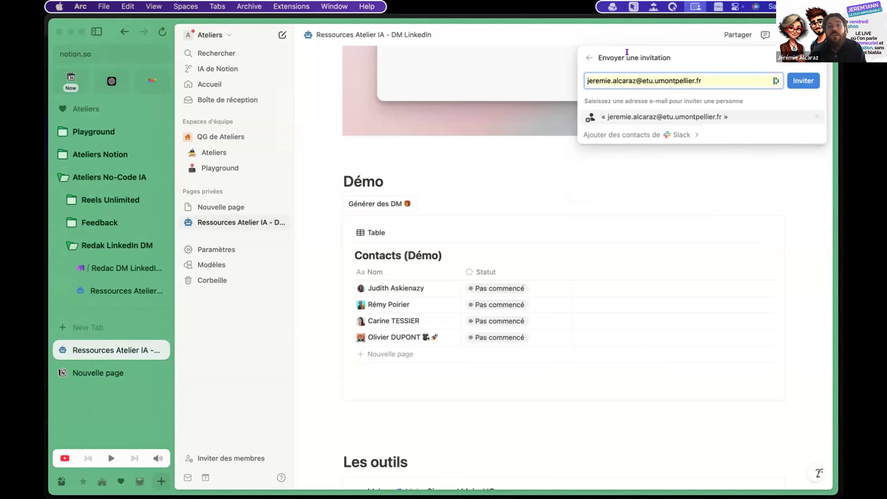
{"action": "left_click", "coordinate": [775, 80]}
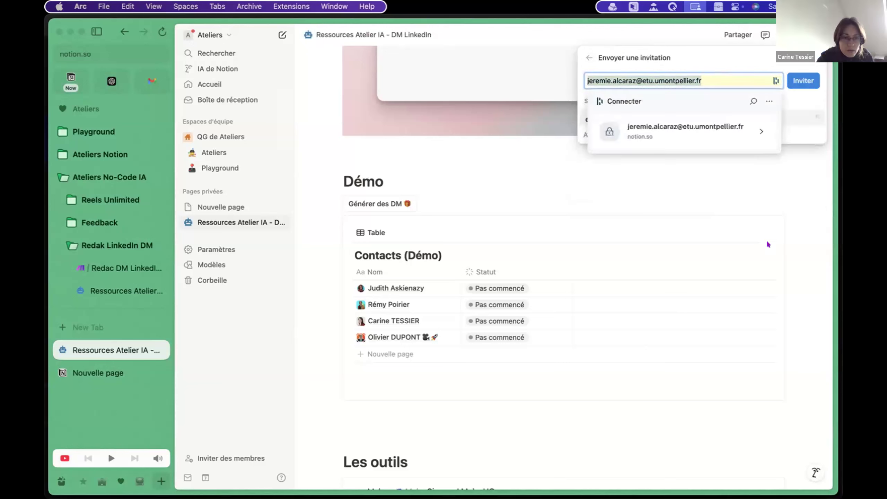
{"action": "left_click", "coordinate": [766, 103]}
{"action": "left_click", "coordinate": [670, 147]}
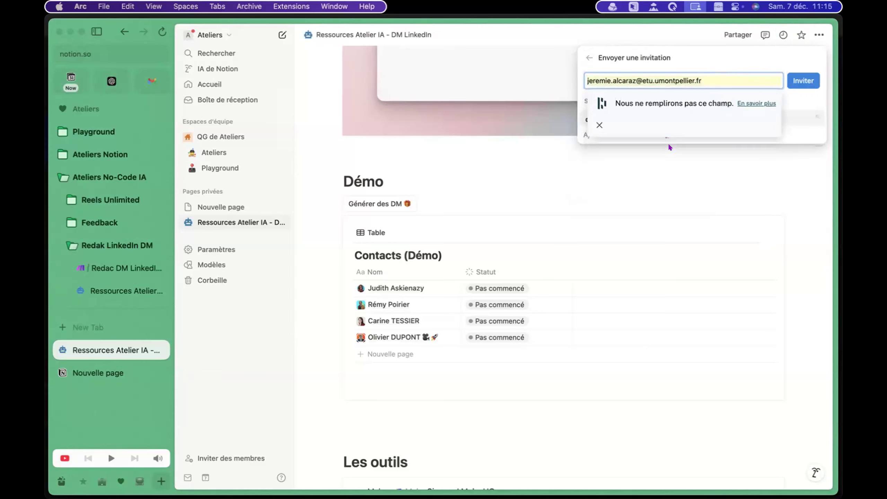
{"action": "triple_click", "coordinate": [598, 80]}
{"action": "key", "text": "BackSpace"}
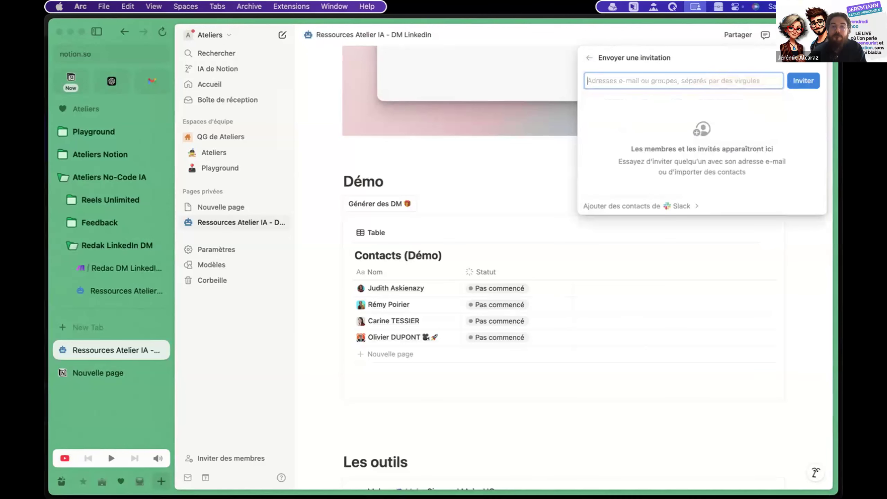
Step: Publish the Ressources Atelier IA - DM LinkedIn page as a site and copy its public link
{"action": "left_click", "coordinate": [589, 57]}
{"action": "left_click", "coordinate": [629, 55]}
{"action": "left_click", "coordinate": [617, 255]}
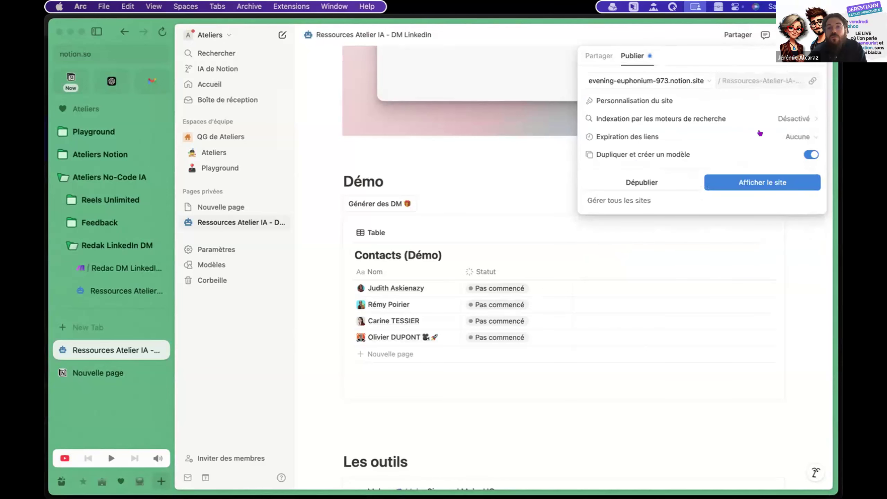
{"action": "left_click", "coordinate": [810, 80]}
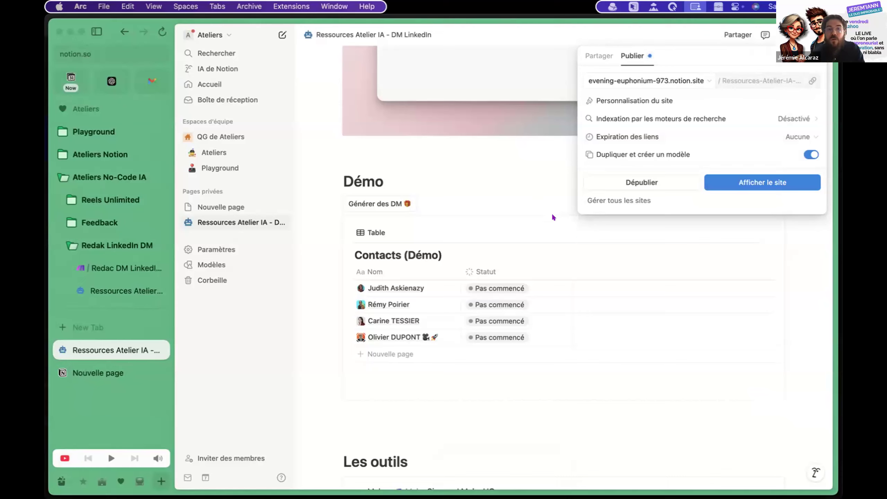
{"action": "left_click", "coordinate": [560, 196]}
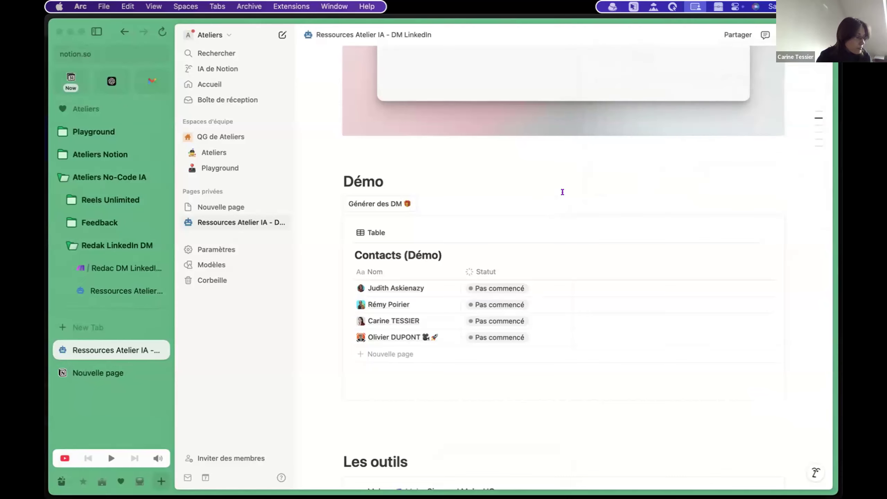
{"action": "right_click", "coordinate": [214, 222]}
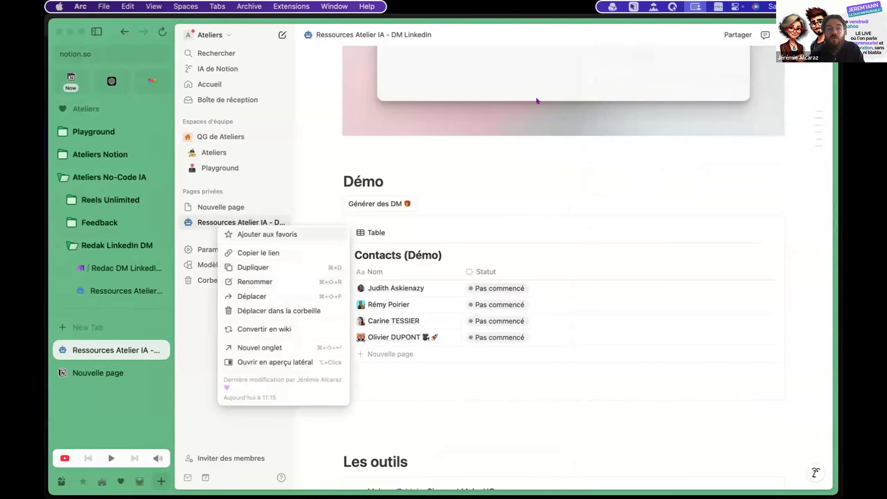
{"action": "left_click", "coordinate": [420, 166]}
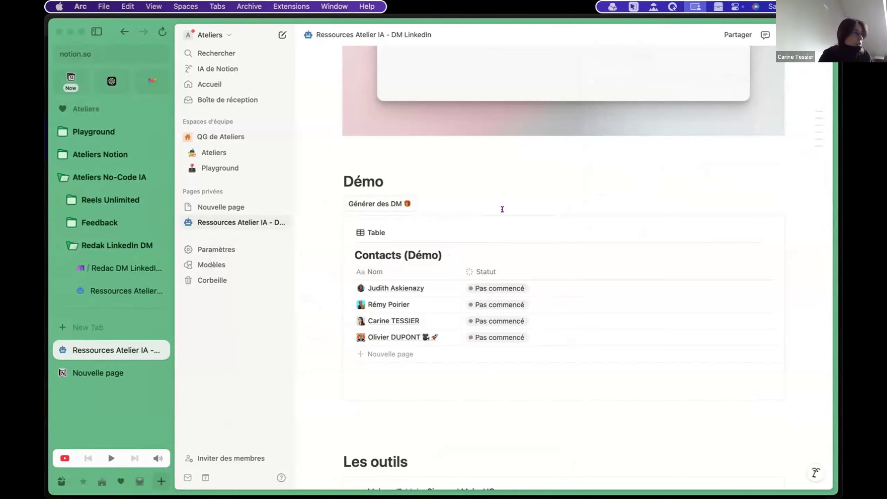
Step: Look over the resources page, from the objective and the Contacts (Démo) table to the tools list and the prompt
{"action": "scroll", "coordinate": [502, 210], "scroll_direction": "up", "scroll_amount": 10}
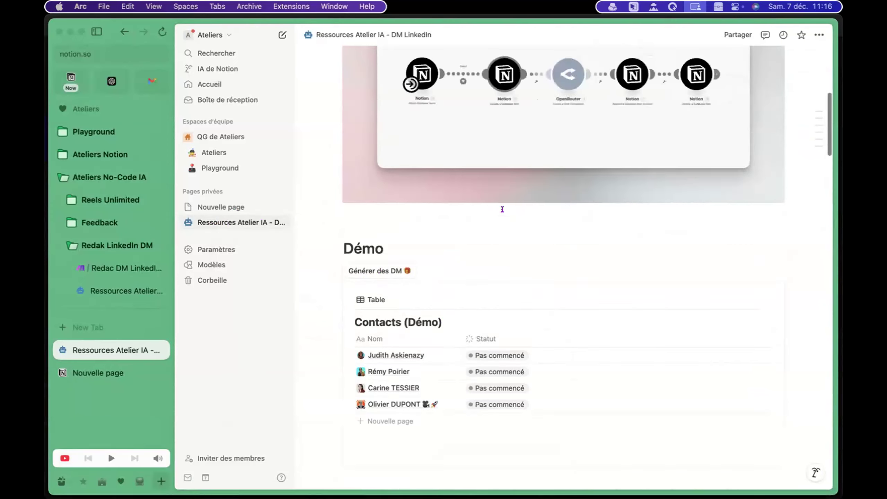
{"action": "scroll", "coordinate": [502, 209], "scroll_direction": "down", "scroll_amount": 20}
{"action": "scroll", "coordinate": [502, 209], "scroll_direction": "down", "scroll_amount": 2}
{"action": "scroll", "coordinate": [502, 209], "scroll_direction": "up", "scroll_amount": 20}
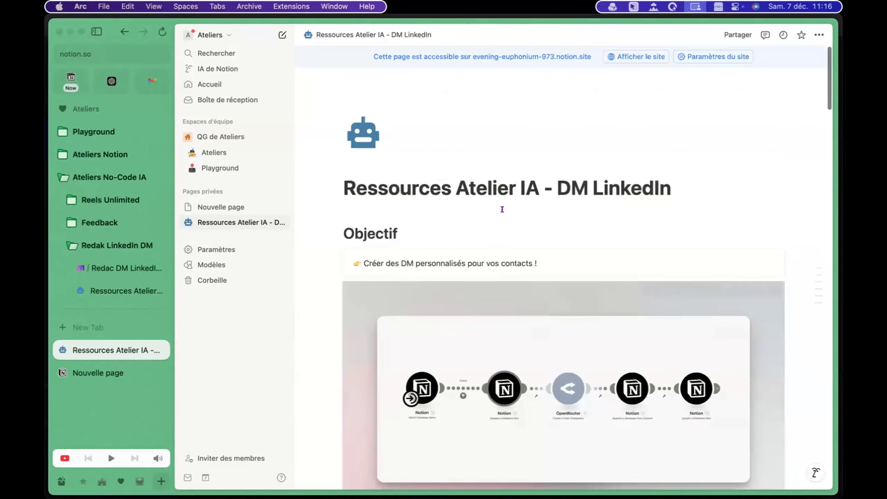
{"action": "scroll", "coordinate": [535, 271], "scroll_direction": "down", "scroll_amount": 12}
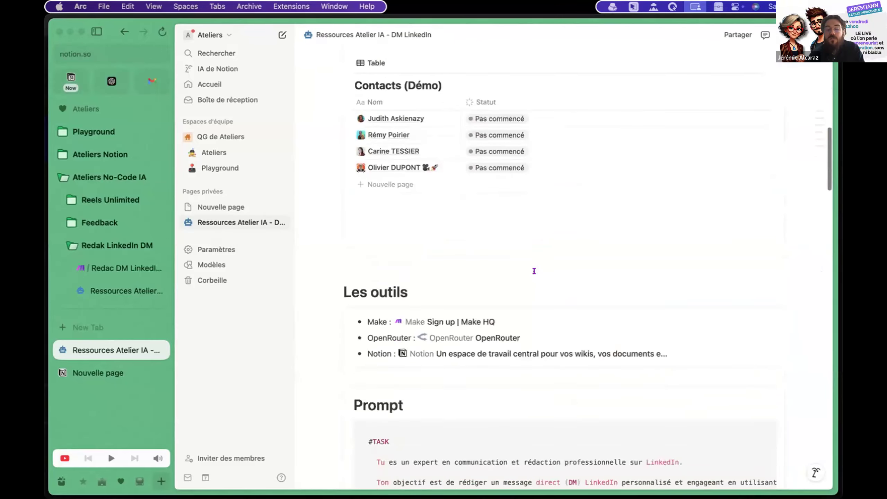
{"action": "scroll", "coordinate": [534, 271], "scroll_direction": "down", "scroll_amount": 3}
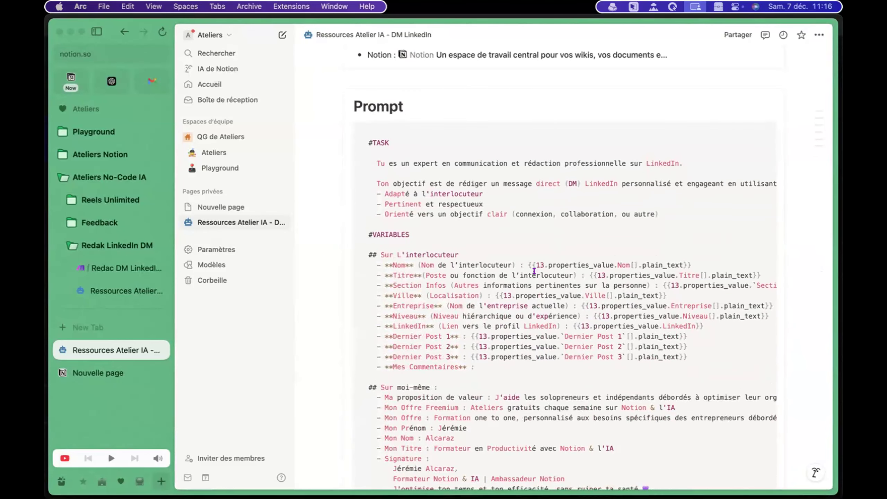
{"action": "scroll", "coordinate": [534, 271], "scroll_direction": "up", "scroll_amount": 10}
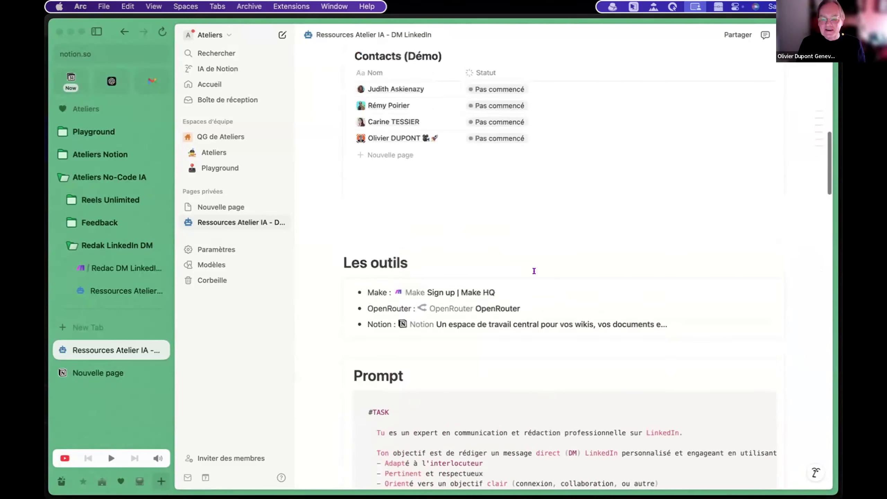
{"action": "scroll", "coordinate": [534, 271], "scroll_direction": "up", "scroll_amount": 2}
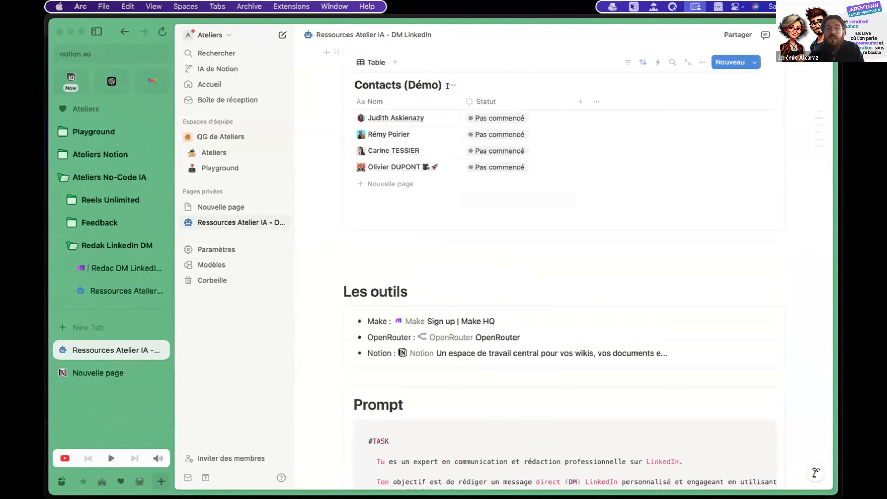
{"action": "scroll", "coordinate": [477, 112], "scroll_direction": "up", "scroll_amount": 12}
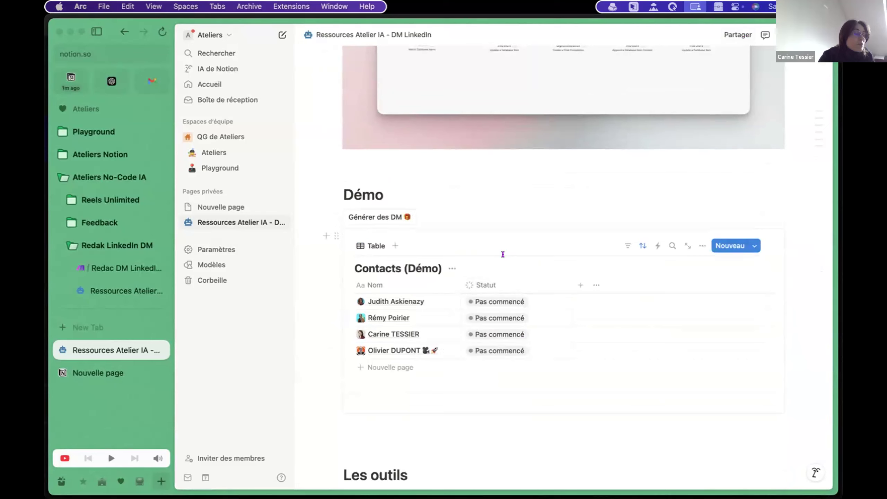
Step: Copy the published site's link once more from the resources page's publishing settings
{"action": "left_click", "coordinate": [738, 32]}
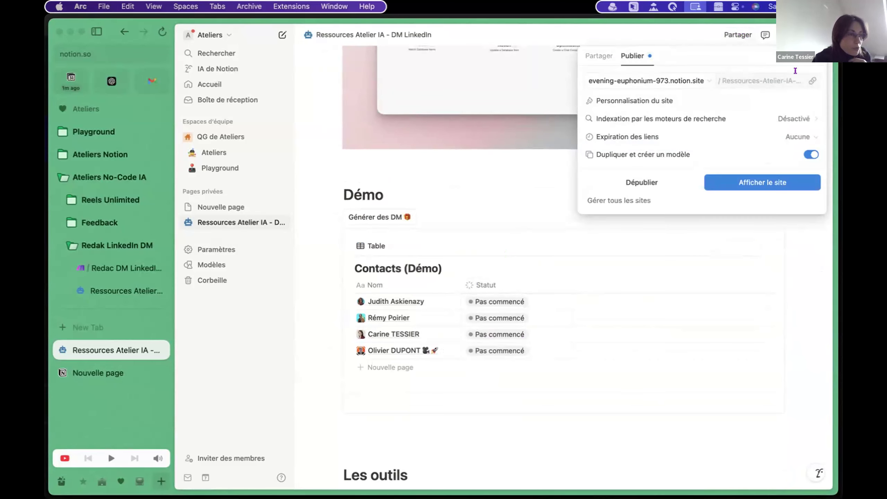
{"action": "left_click", "coordinate": [809, 80]}
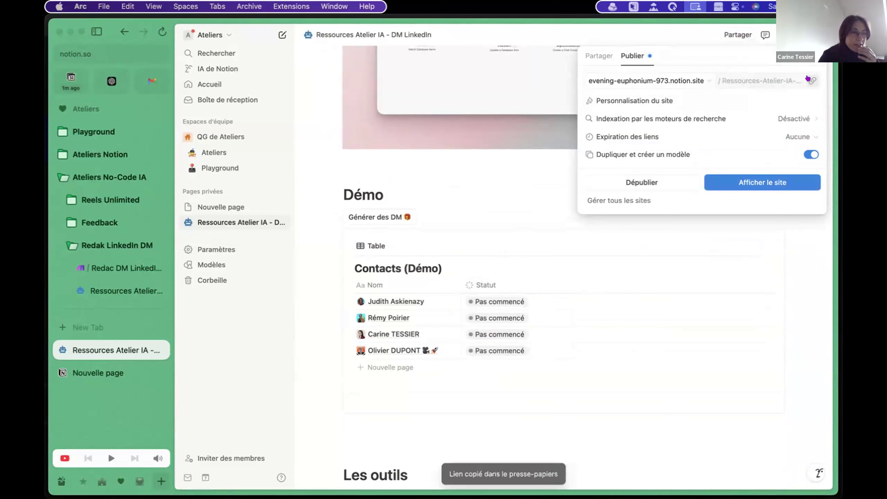
{"action": "left_click", "coordinate": [499, 196]}
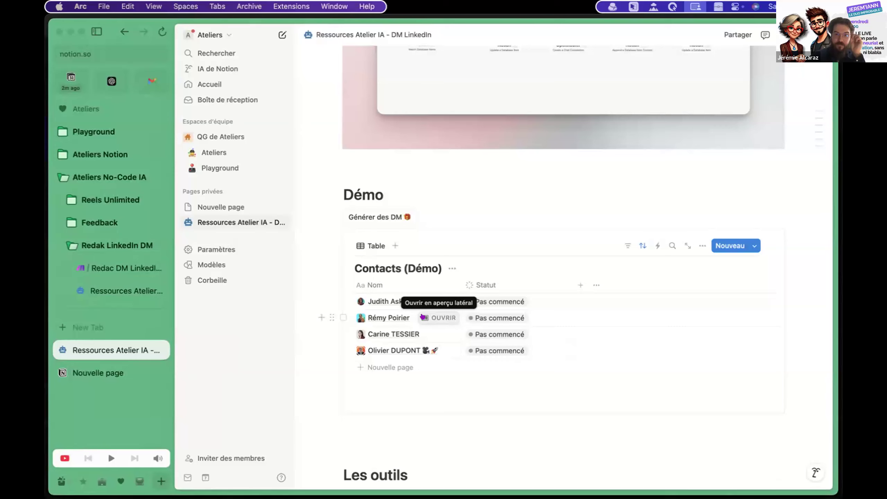
{"action": "scroll", "coordinate": [423, 317], "scroll_direction": "down", "scroll_amount": 1}
{"action": "scroll", "coordinate": [423, 317], "scroll_direction": "down", "scroll_amount": 1}
{"action": "scroll", "coordinate": [423, 317], "scroll_direction": "up", "scroll_amount": 6}
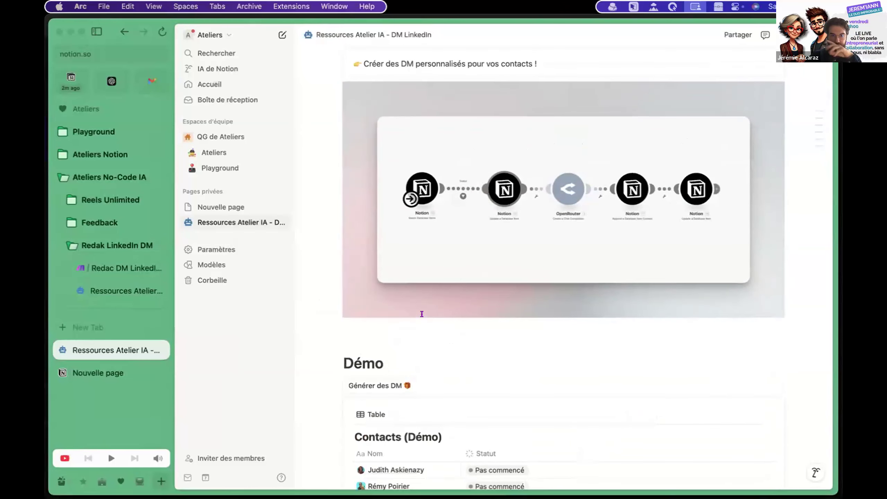
{"action": "scroll", "coordinate": [422, 314], "scroll_direction": "down", "scroll_amount": 5}
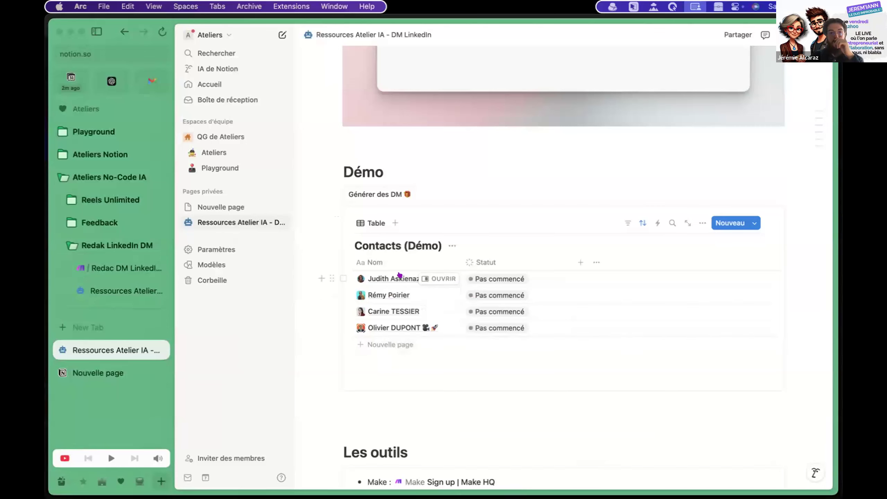
{"action": "scroll", "coordinate": [399, 275], "scroll_direction": "up", "scroll_amount": 3}
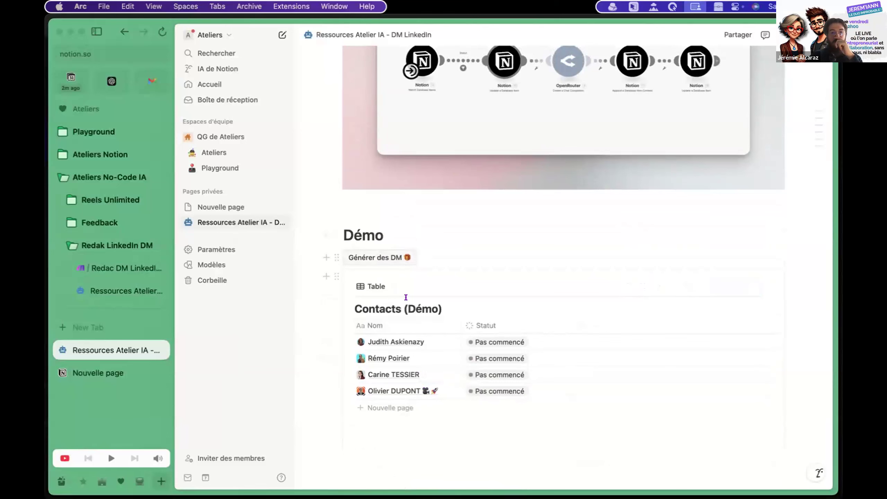
{"action": "scroll", "coordinate": [407, 325], "scroll_direction": "down", "scroll_amount": 3}
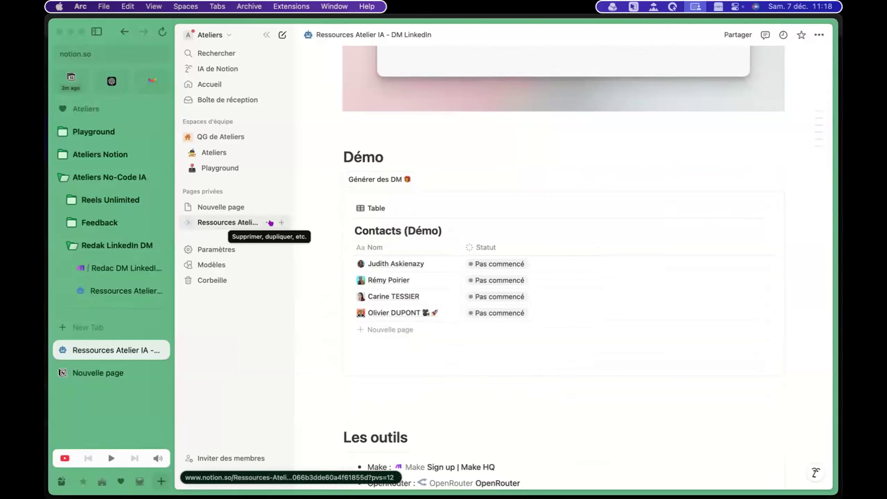
Step: Switch to Make and create a new scenario from the organization's dashboard
{"action": "left_click", "coordinate": [126, 268]}
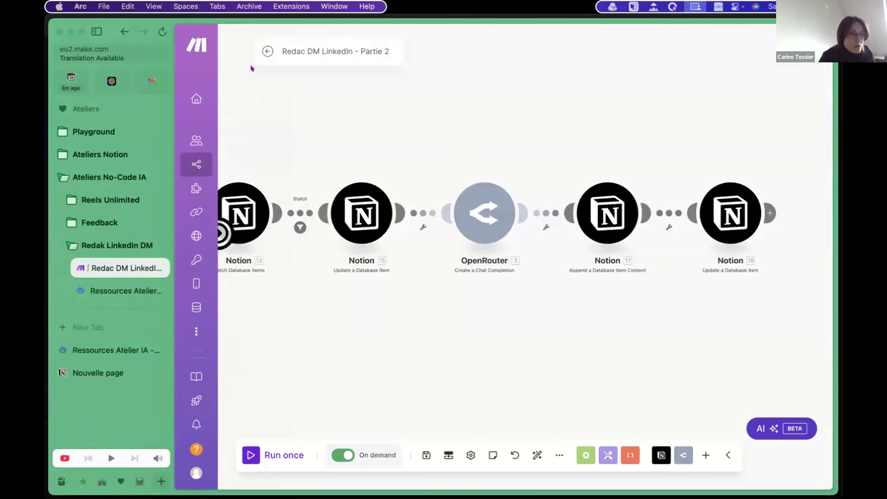
{"action": "mouse_move", "coordinate": [195, 94]}
{"action": "left_click", "coordinate": [228, 94]}
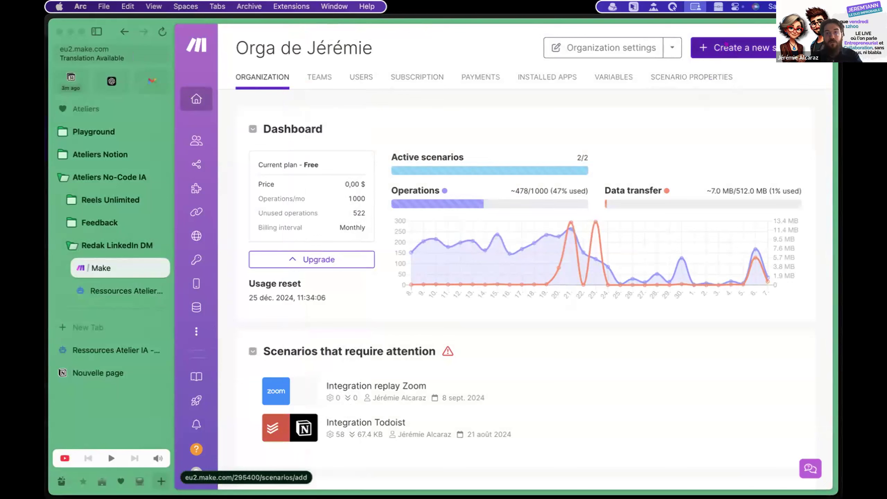
{"action": "left_click", "coordinate": [727, 44]}
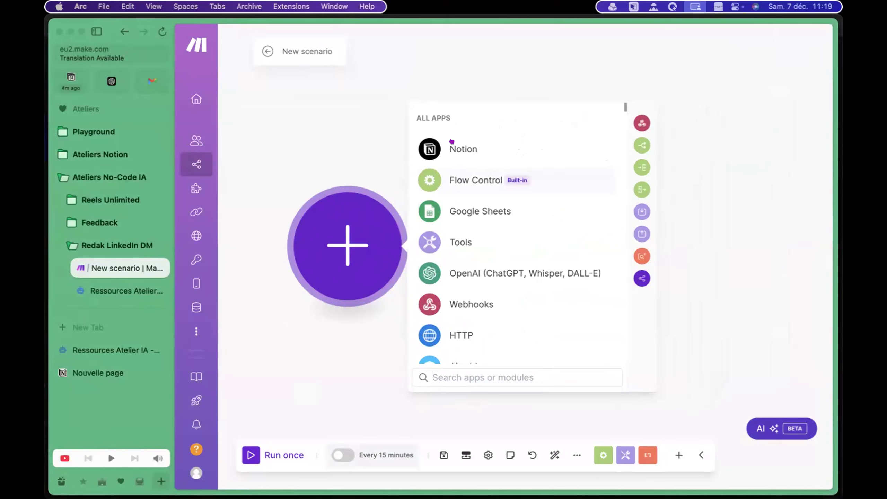
Step: Add a Notion Watch Database Items module as the new scenario's trigger
{"action": "left_click", "coordinate": [383, 159]}
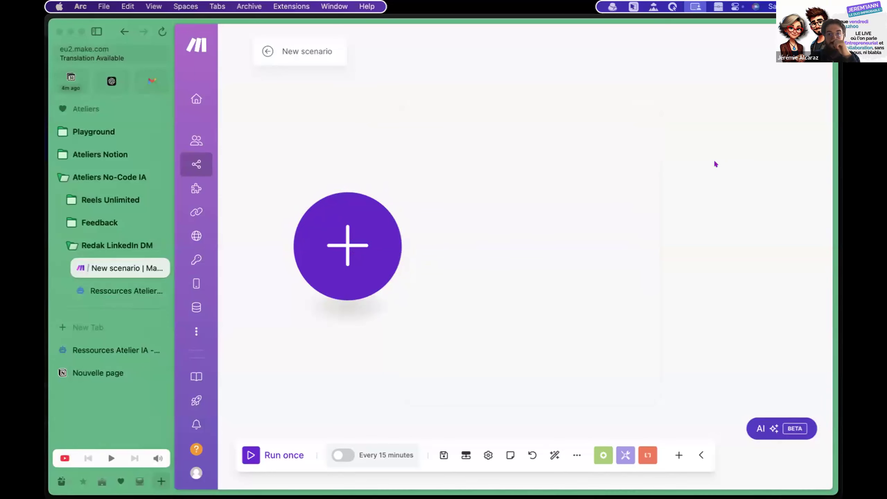
{"action": "left_click", "coordinate": [353, 249]}
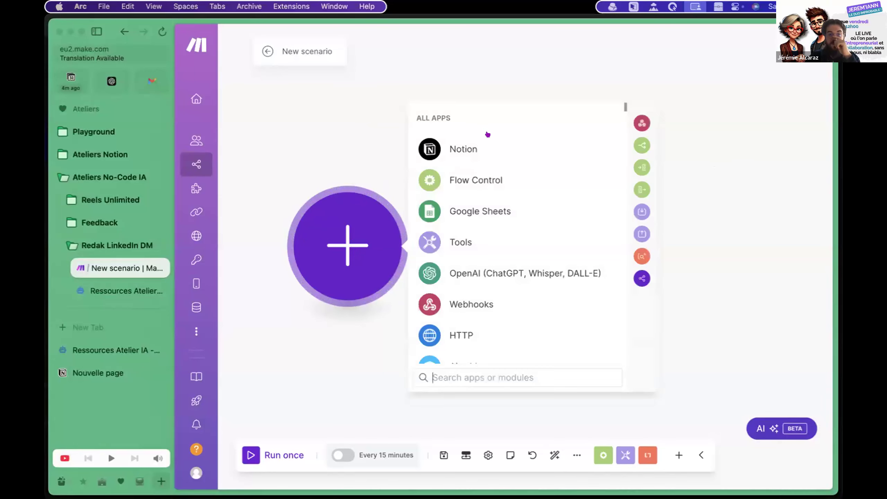
{"action": "left_click", "coordinate": [460, 149]}
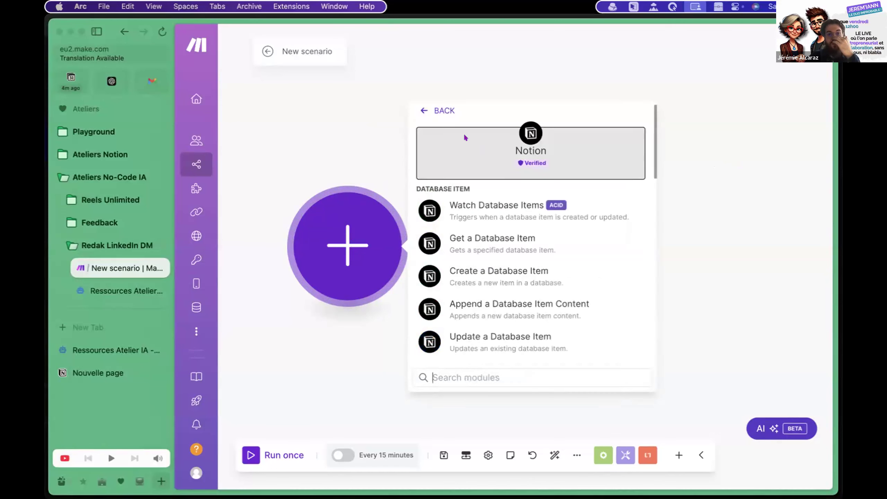
{"action": "left_click", "coordinate": [486, 209]}
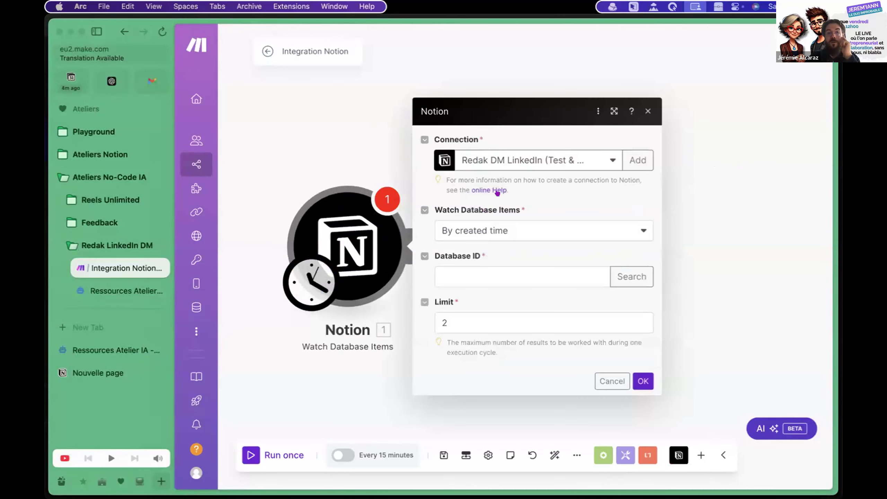
Step: Start a new connection for the Notion module and set its type to Notion Internal
{"action": "left_click", "coordinate": [632, 161]}
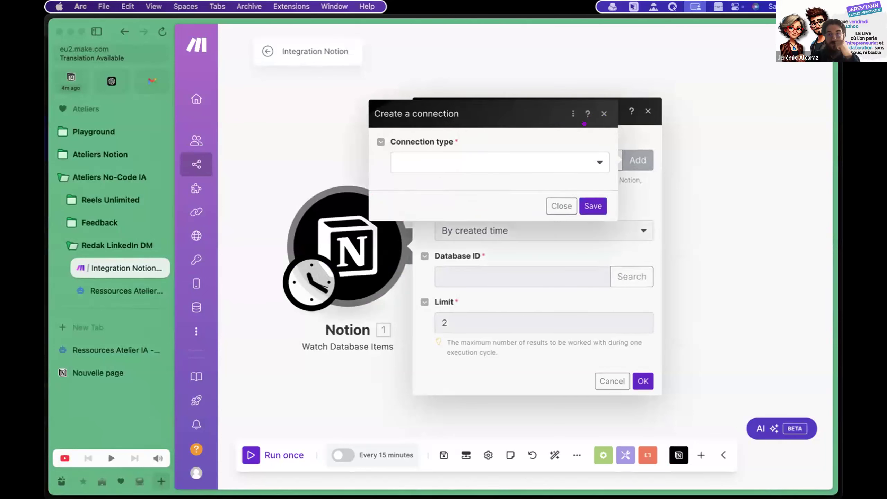
{"action": "left_click", "coordinate": [600, 165]}
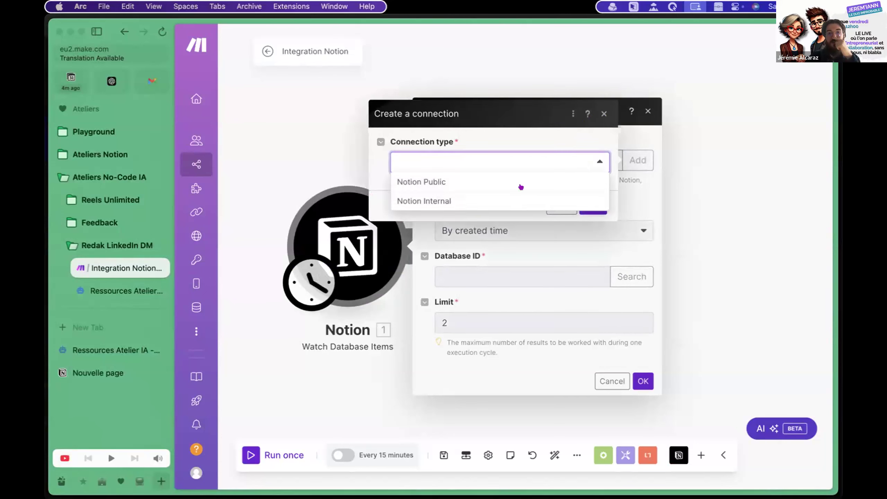
{"action": "left_click", "coordinate": [507, 195]}
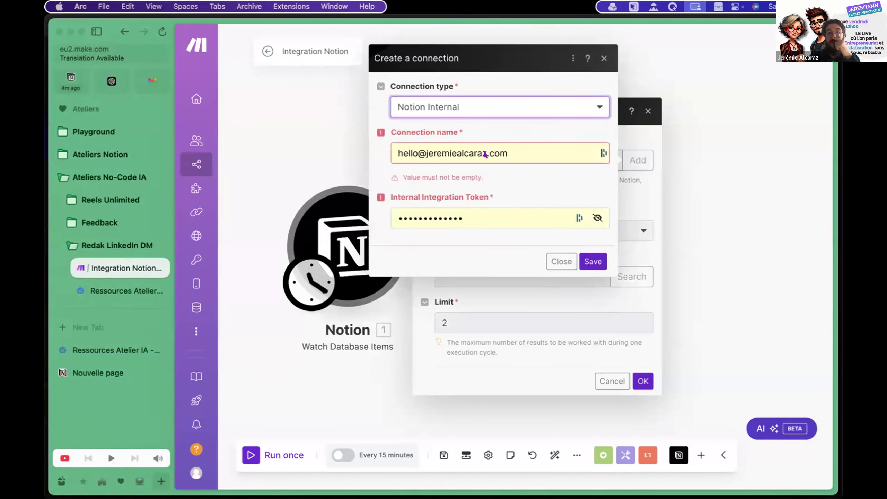
Step: Clear the prefilled connection name and internal integration token from the new connection's form
{"action": "left_click", "coordinate": [475, 136]}
{"action": "left_click", "coordinate": [471, 133]}
{"action": "left_click", "coordinate": [459, 139]}
{"action": "left_click", "coordinate": [458, 134]}
{"action": "double_click", "coordinate": [446, 141]}
{"action": "left_click", "coordinate": [598, 148]}
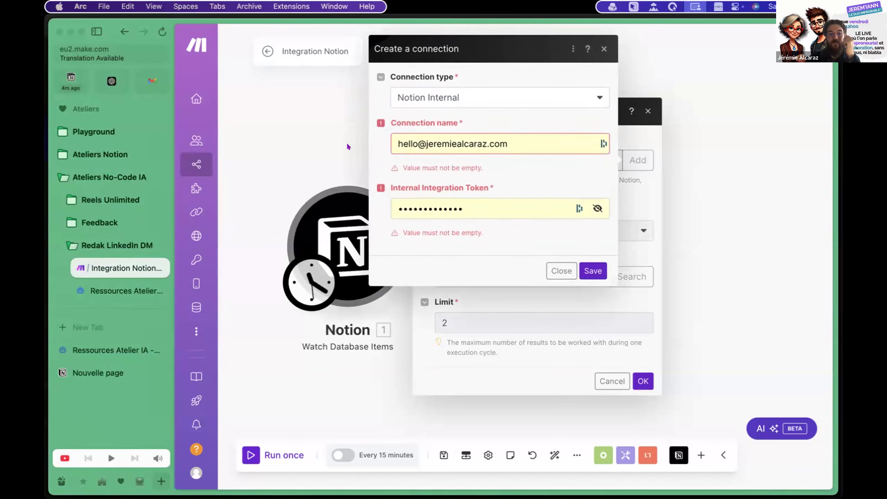
{"action": "key", "text": "super+a"}
{"action": "key", "text": "BackSpace"}
{"action": "left_click", "coordinate": [475, 197]}
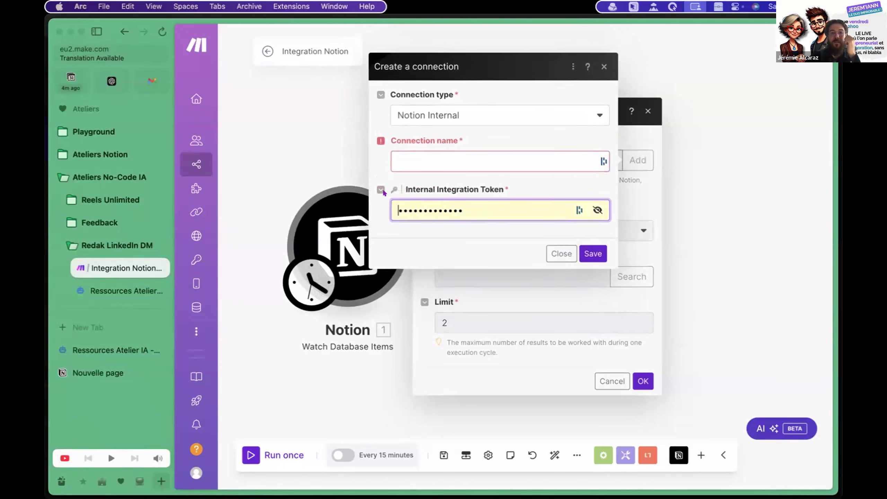
{"action": "key", "text": "Delete"}
{"action": "key", "text": "Delete"}
{"action": "key", "text": "Delete"}
{"action": "key", "text": "Delete"}
{"action": "key", "text": "Delete"}
{"action": "key", "text": "Delete"}
{"action": "key", "text": "Delete"}
{"action": "key", "text": "Delete"}
{"action": "key", "text": "Delete"}
{"action": "key", "text": "Delete"}
{"action": "key", "text": "Delete"}
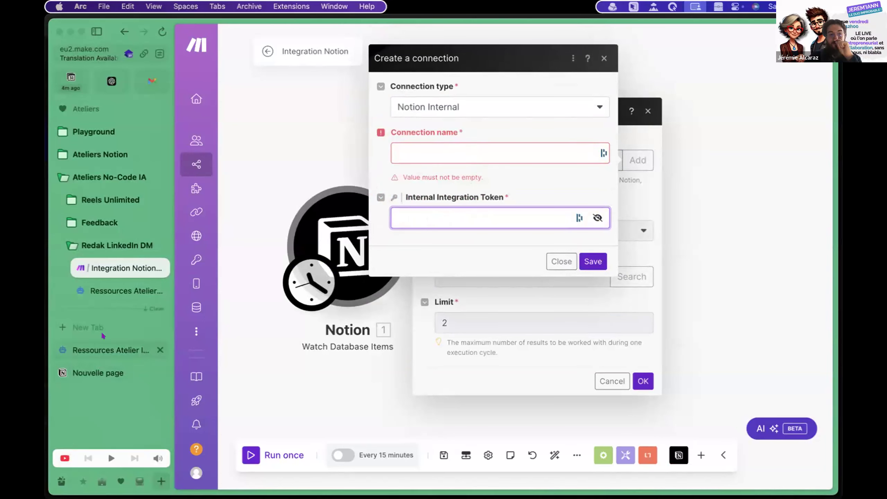
Step: Move the editable Notion resources page into the Redak LinkedIn DM folder and close the published site's tab there
{"action": "left_click", "coordinate": [109, 293]}
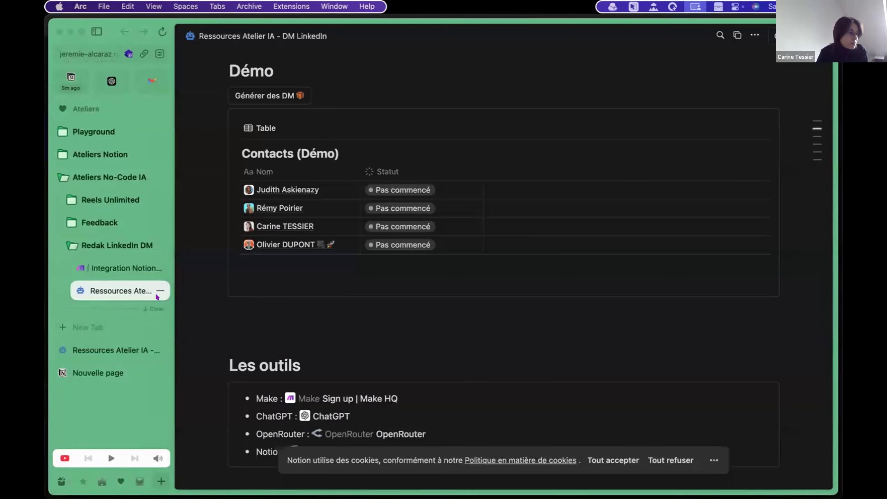
{"action": "left_click_drag", "start_coordinate": [111, 346], "coordinate": [130, 284]}
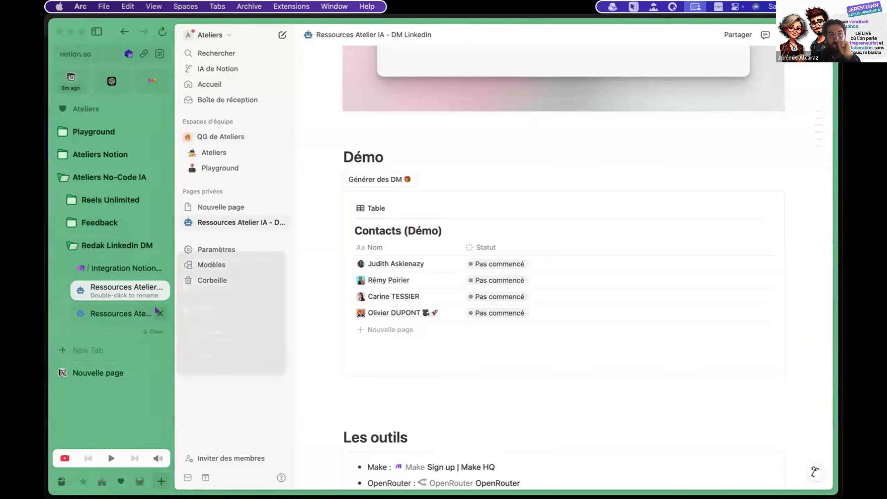
{"action": "left_click", "coordinate": [160, 313]}
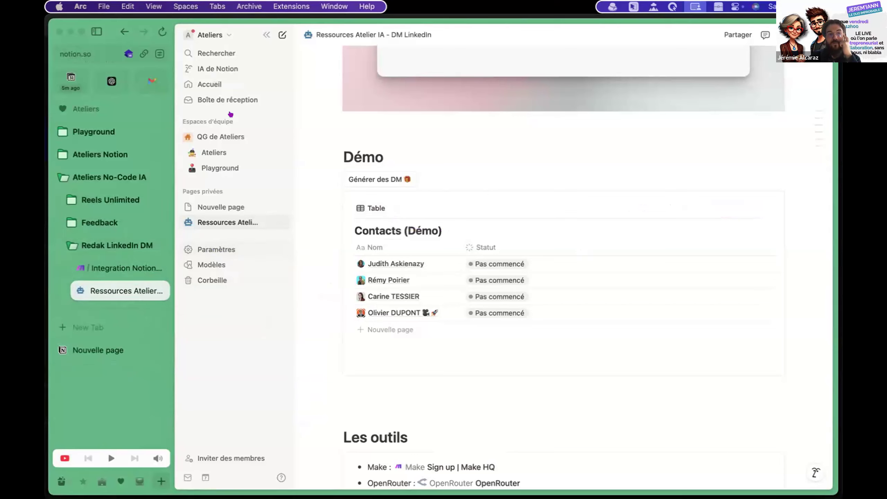
Step: Open Notion's integrations management page in its own tab from the Ateliers workspace's connection settings
{"action": "left_click", "coordinate": [216, 250]}
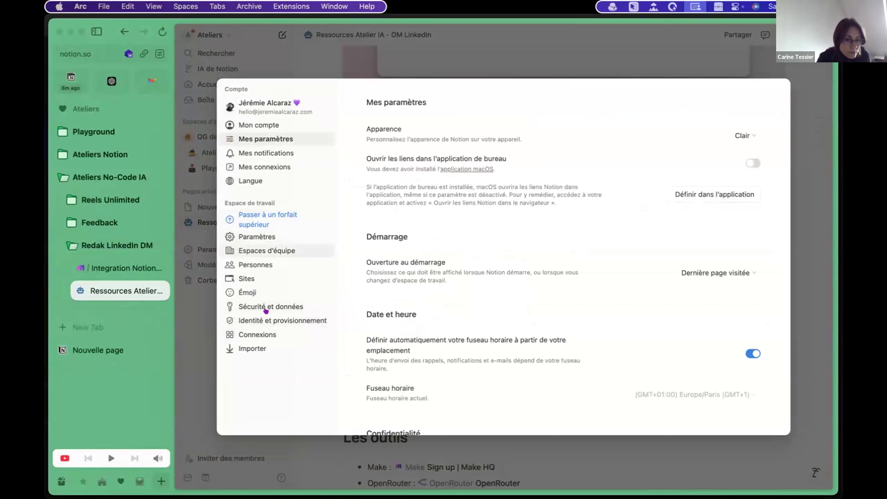
{"action": "left_click", "coordinate": [263, 335]}
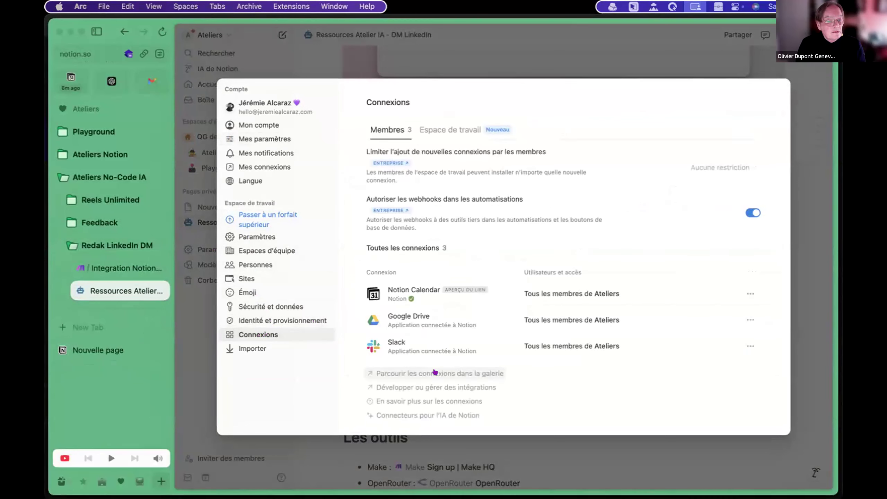
{"action": "scroll", "coordinate": [435, 372], "scroll_direction": "down", "scroll_amount": 1}
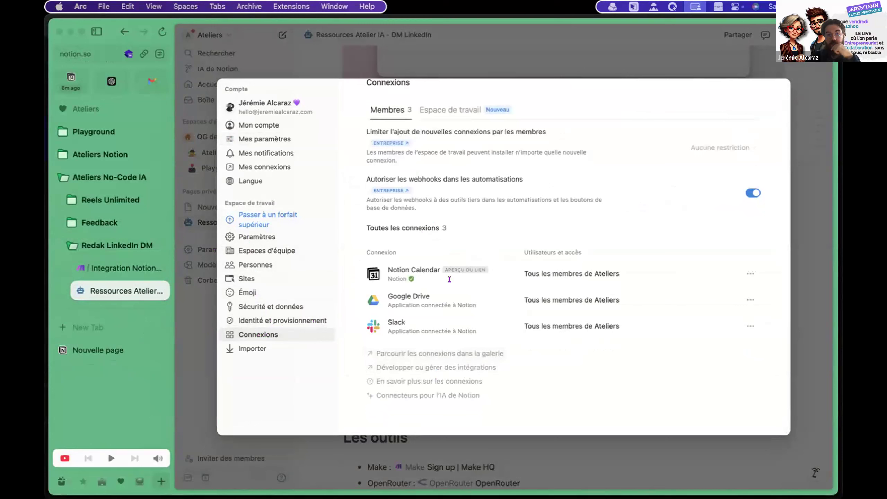
{"action": "left_click", "coordinate": [388, 366]}
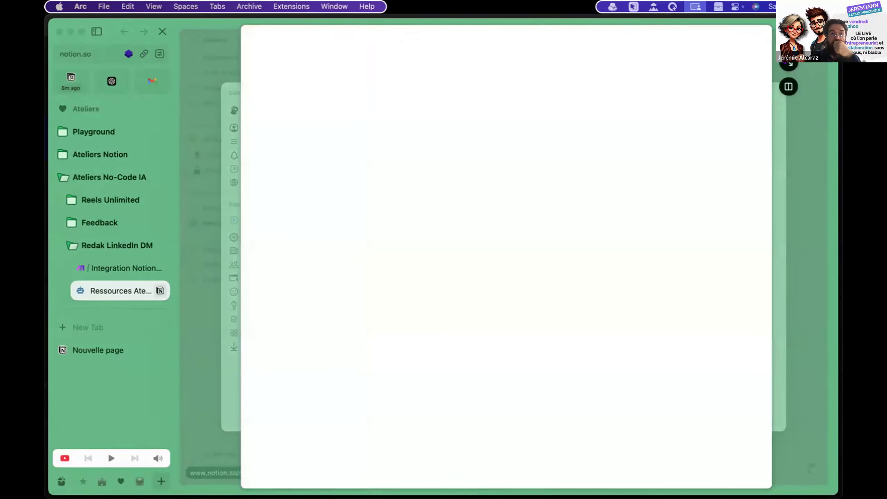
{"action": "left_click", "coordinate": [786, 63]}
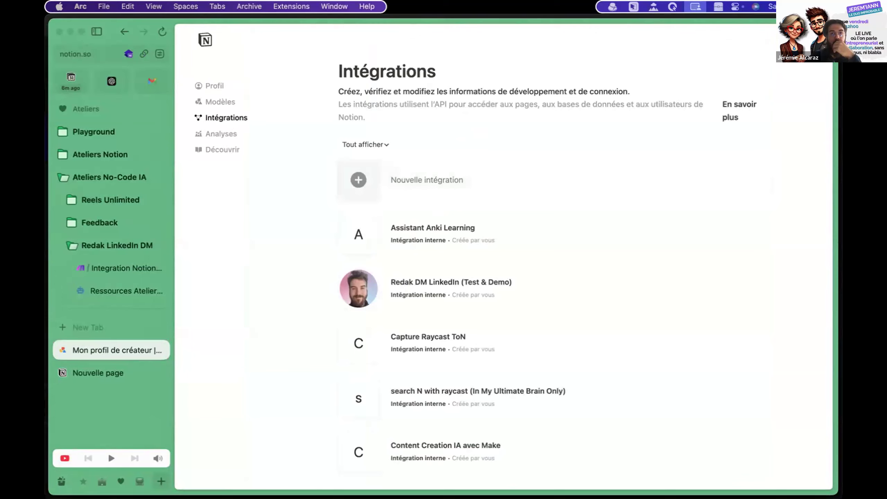
{"action": "left_click", "coordinate": [801, 39]}
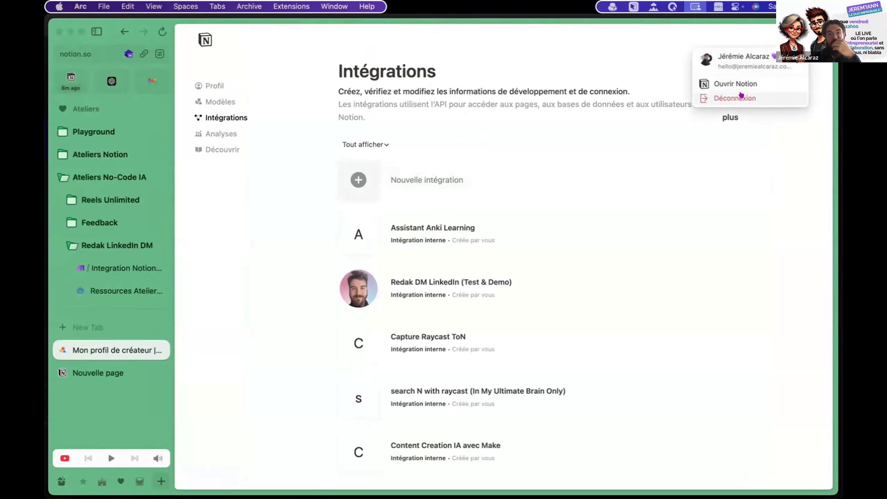
{"action": "left_click", "coordinate": [687, 71]}
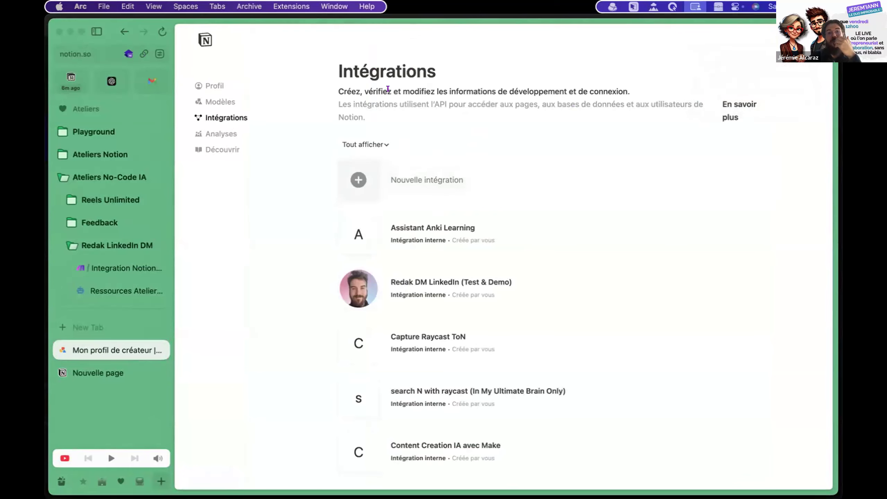
Step: Start a new Notion integration and name it Atelier Redac DM LinkedIn
{"action": "left_click", "coordinate": [422, 181]}
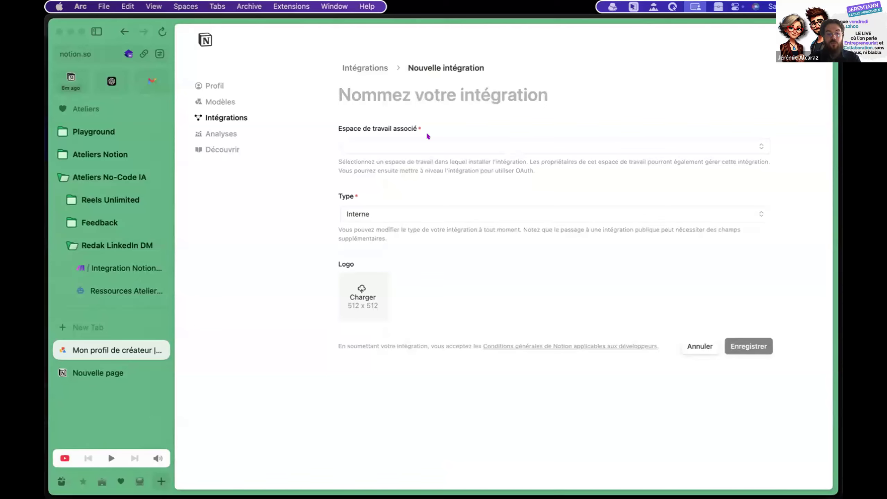
{"action": "type", "text": "Atelier "}
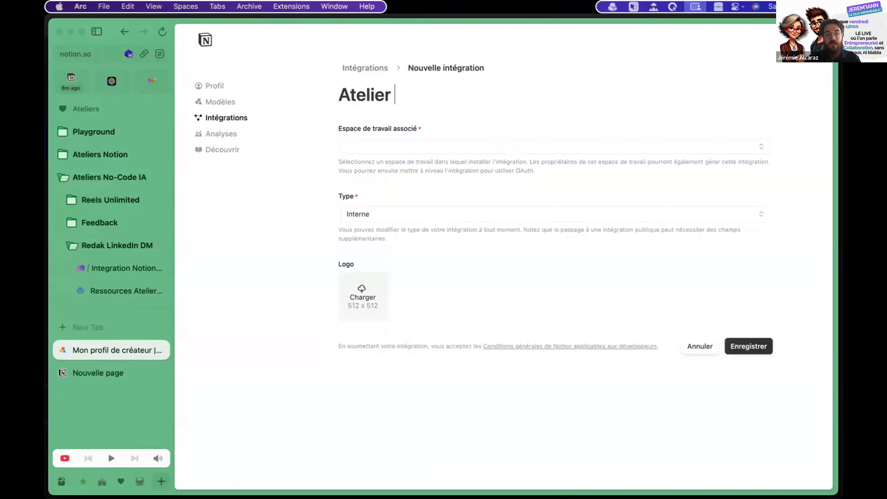
{"action": "type", "text": "Redac D"}
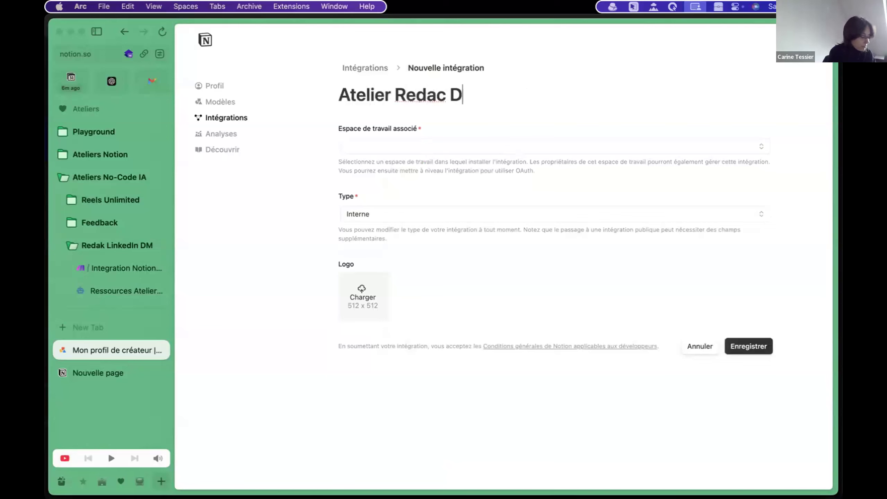
{"action": "type", "text": "M LinkedIn"}
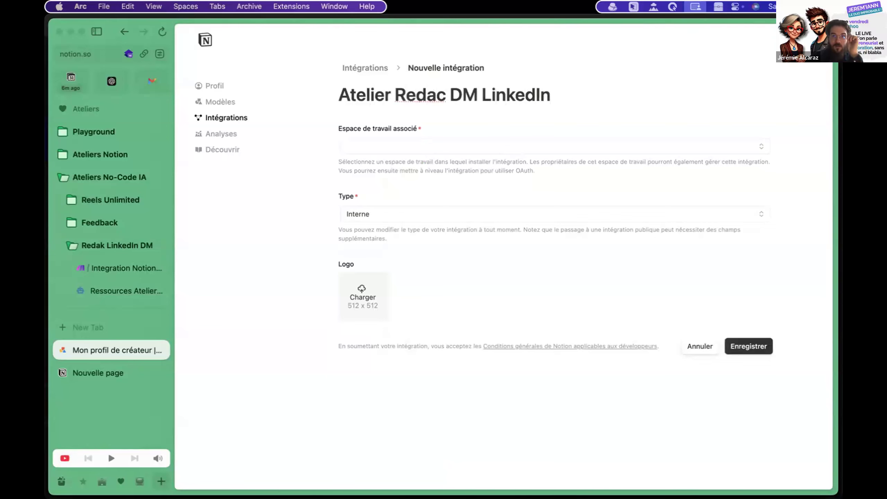
Step: Associate the integration with the Ateliers workspace, keep the internal type, and save it to reach its configuration settings
{"action": "left_click", "coordinate": [441, 142]}
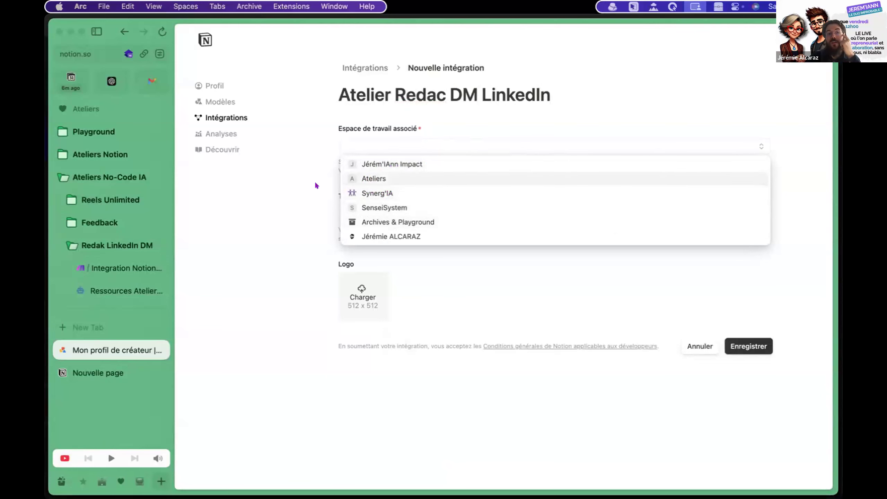
{"action": "left_click", "coordinate": [303, 190]}
{"action": "left_click", "coordinate": [127, 287]}
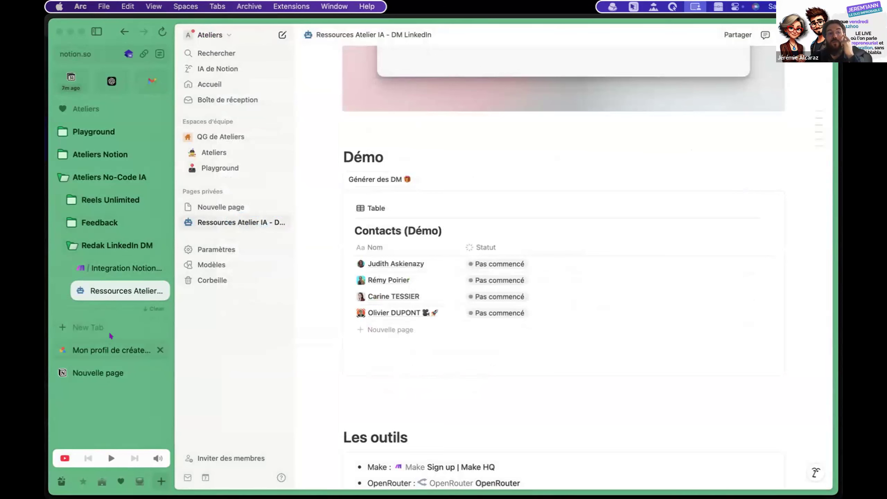
{"action": "left_click", "coordinate": [111, 349]}
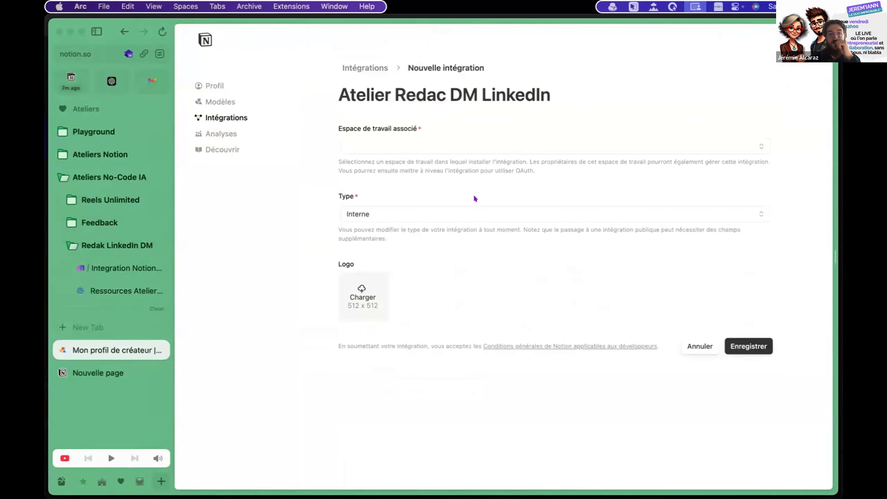
{"action": "left_click", "coordinate": [441, 147]}
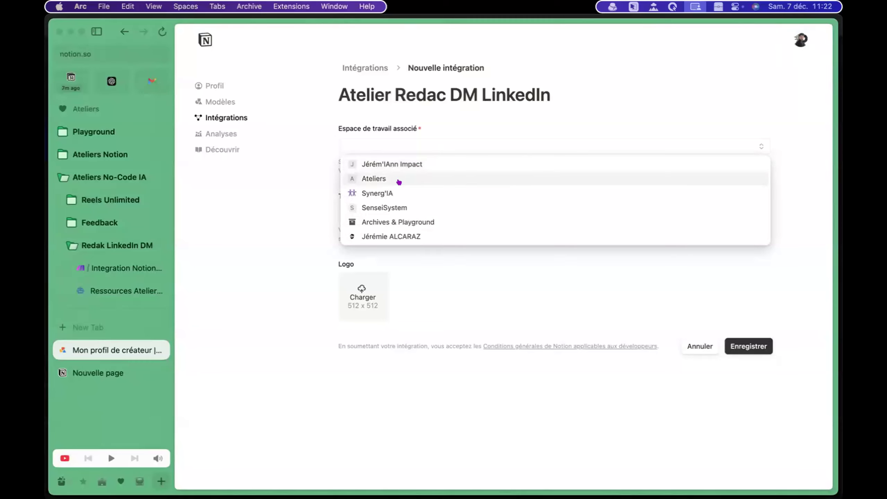
{"action": "left_click", "coordinate": [374, 178]}
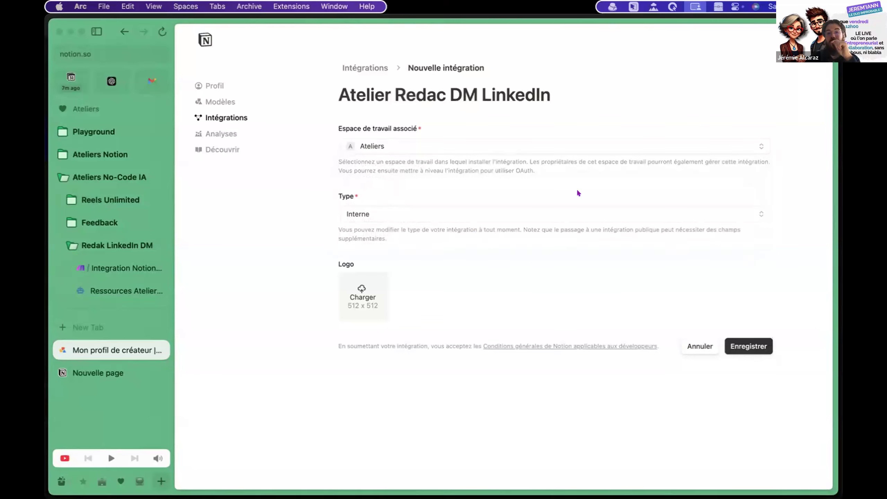
{"action": "left_click", "coordinate": [750, 346]}
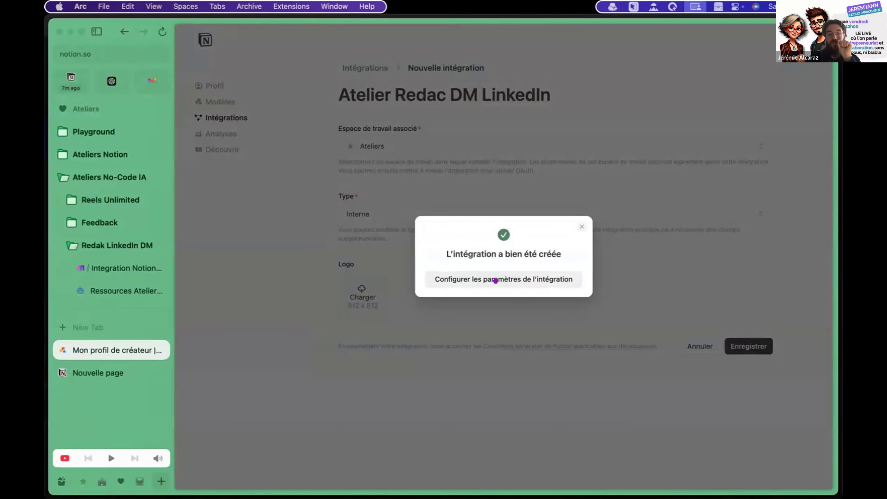
{"action": "left_click", "coordinate": [495, 281]}
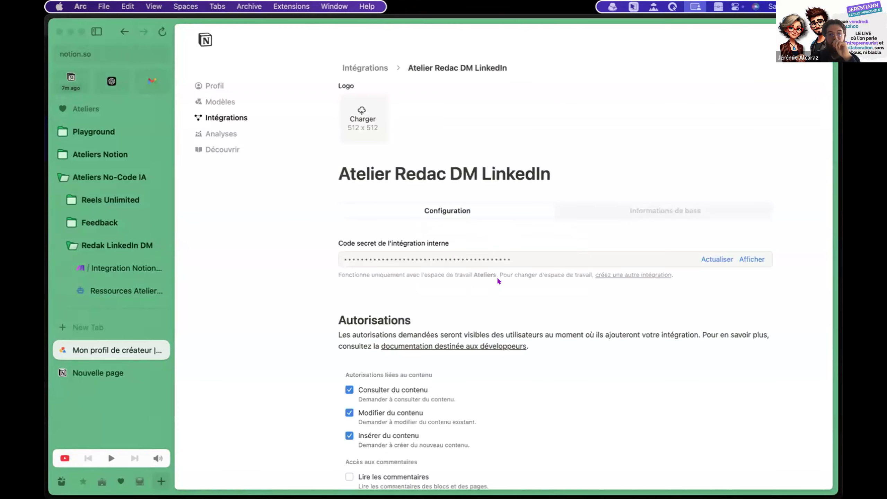
Step: Review the new integration's authorisations, and reveal and copy its internal integration secret
{"action": "scroll", "coordinate": [494, 275], "scroll_direction": "down", "scroll_amount": 2}
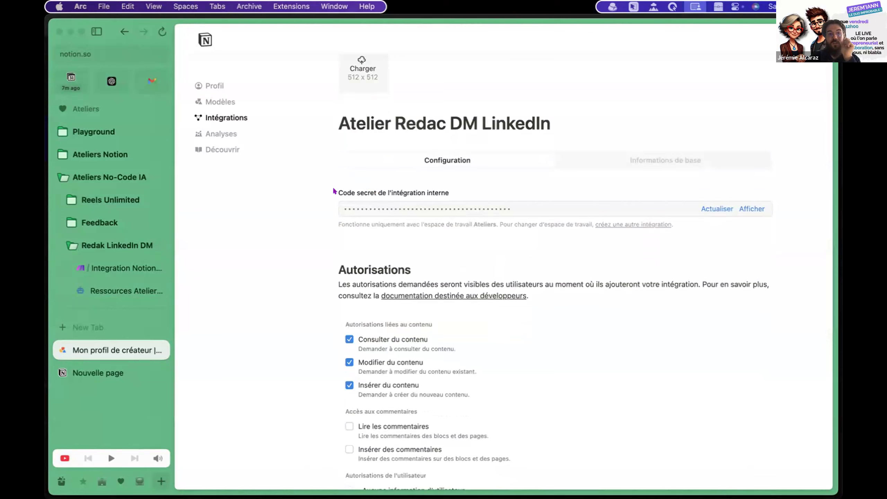
{"action": "left_click_drag", "start_coordinate": [334, 184], "coordinate": [457, 196]}
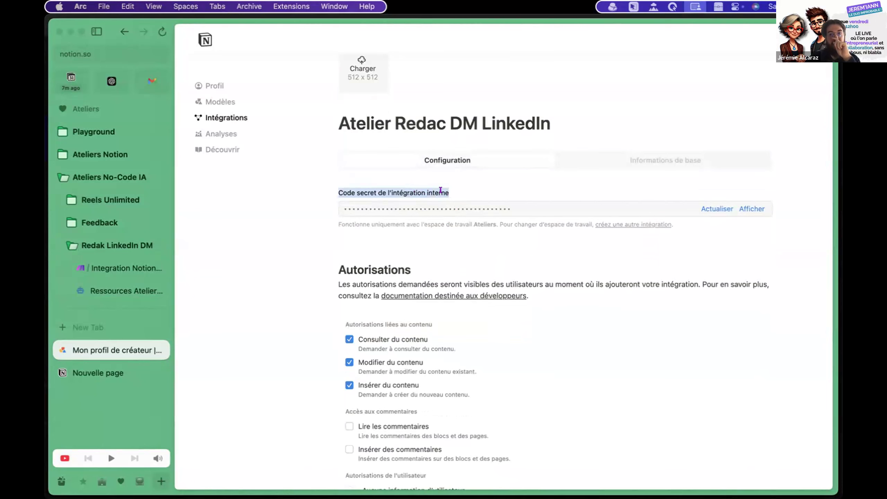
{"action": "scroll", "coordinate": [516, 324], "scroll_direction": "down", "scroll_amount": 5}
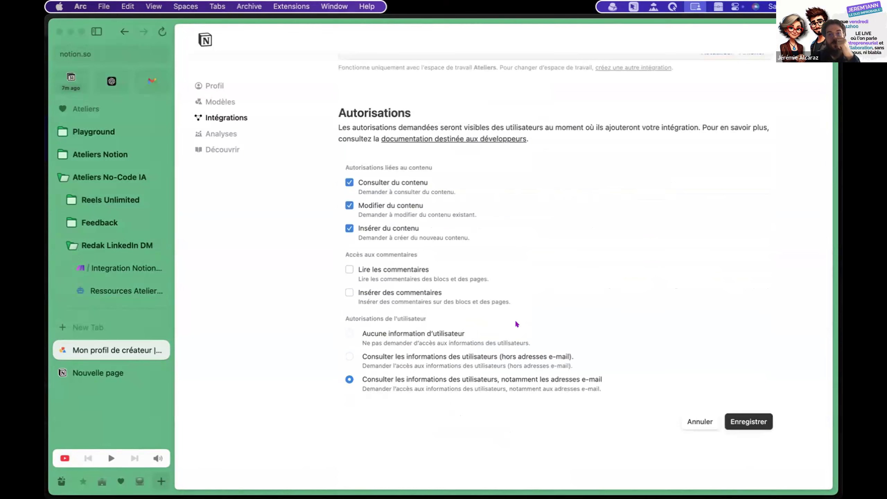
{"action": "scroll", "coordinate": [515, 320], "scroll_direction": "up", "scroll_amount": 4}
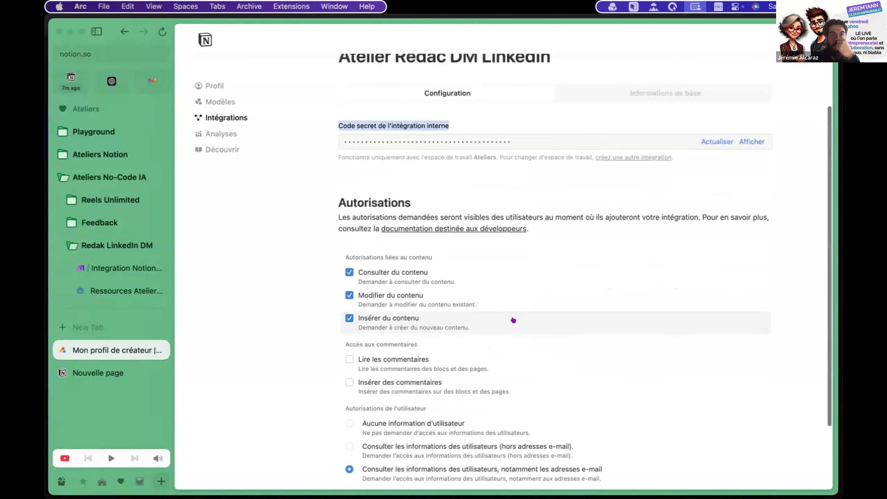
{"action": "scroll", "coordinate": [578, 244], "scroll_direction": "down", "scroll_amount": 1}
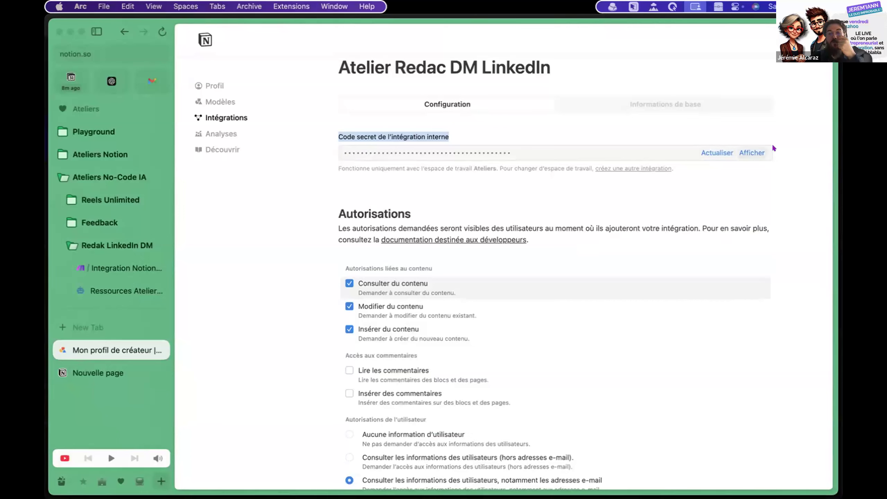
{"action": "left_click", "coordinate": [732, 133]}
{"action": "left_click", "coordinate": [744, 152]}
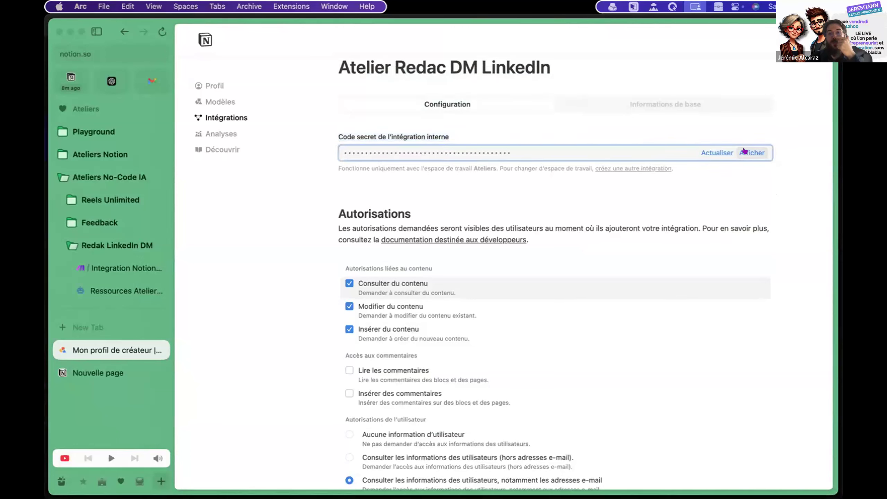
{"action": "left_click", "coordinate": [745, 151]}
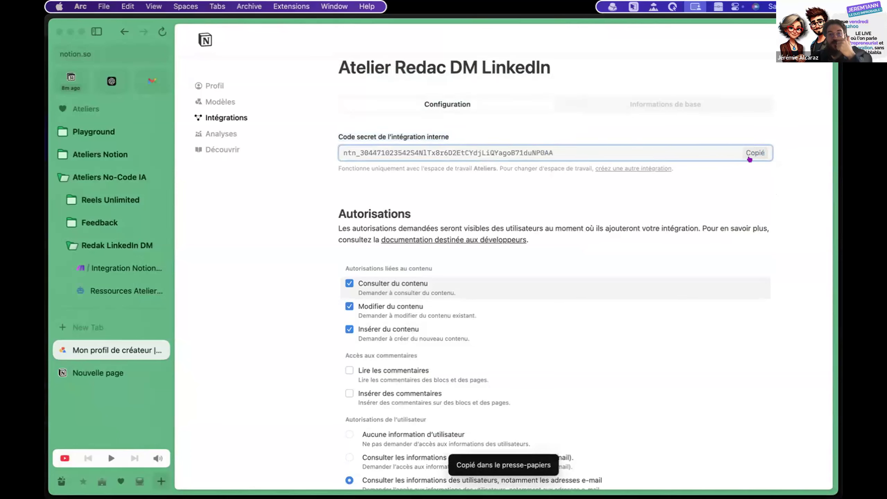
Step: Copy the internal integration secret again and save the Atelier Redac DM LinkedIn integration's configuration
{"action": "scroll", "coordinate": [748, 158], "scroll_direction": "down", "scroll_amount": 2}
{"action": "scroll", "coordinate": [748, 163], "scroll_direction": "down", "scroll_amount": 2}
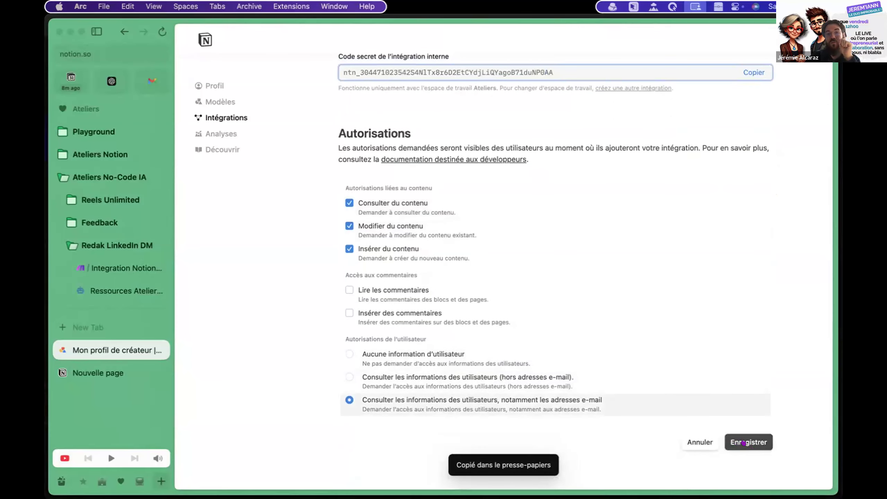
{"action": "left_click", "coordinate": [752, 71]}
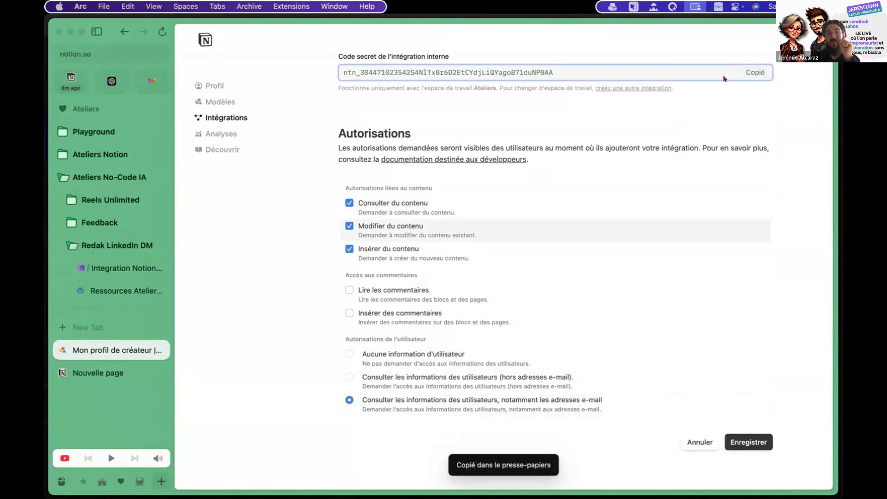
{"action": "left_click", "coordinate": [747, 71]}
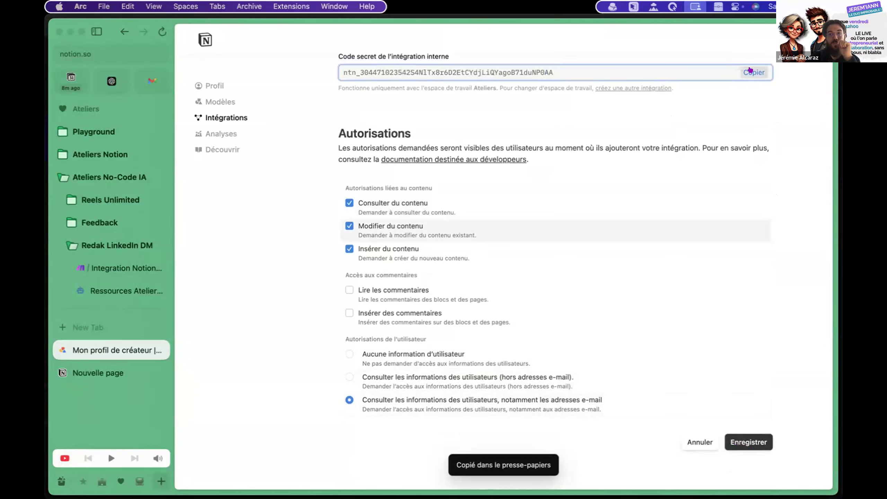
{"action": "scroll", "coordinate": [762, 161], "scroll_direction": "down", "scroll_amount": 1}
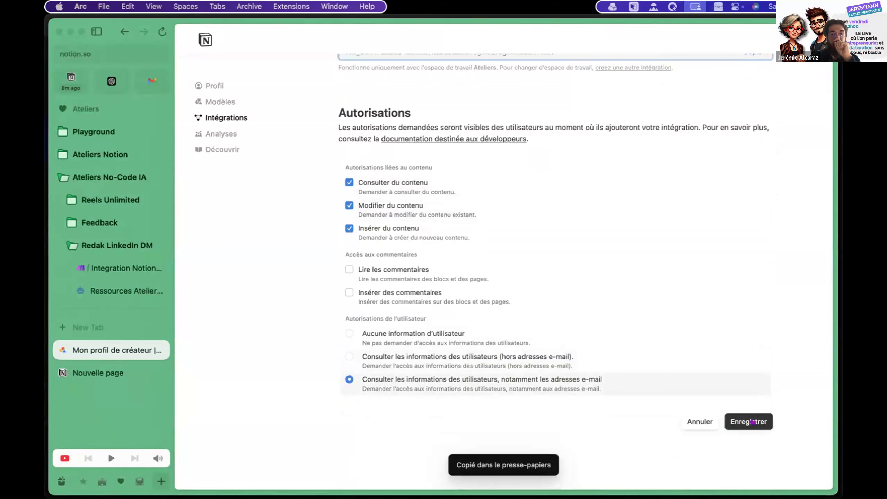
{"action": "left_click", "coordinate": [753, 419]}
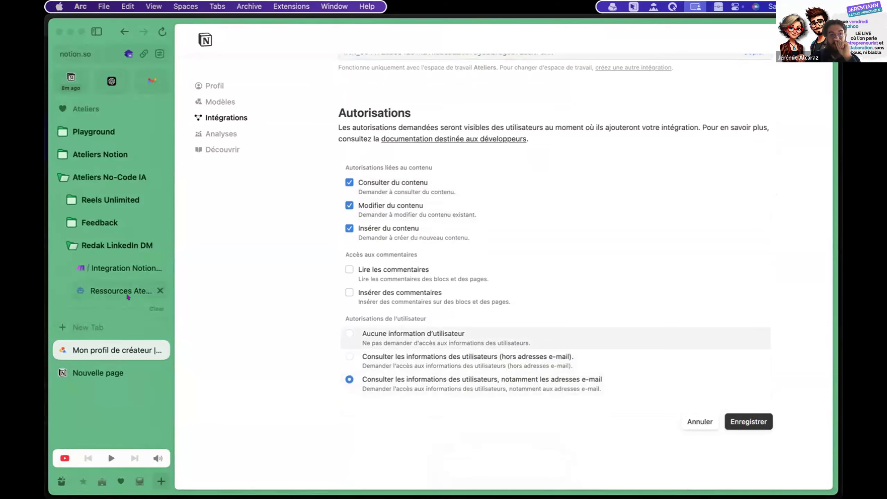
Step: Connect the Ressources Atelier IA - DM LinkedIn page to the Atelier Redac DM LinkedIn integration, confirm its access, and review the allowed modifications
{"action": "left_click", "coordinate": [148, 290]}
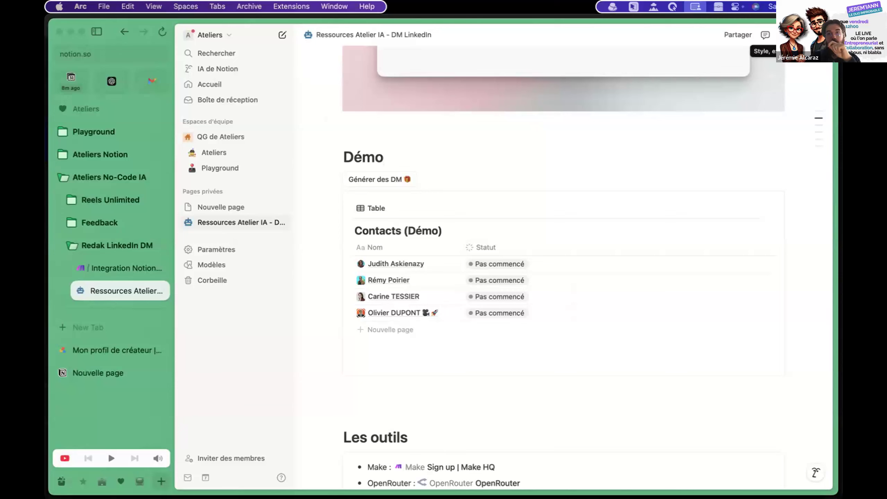
{"action": "left_click", "coordinate": [782, 35]}
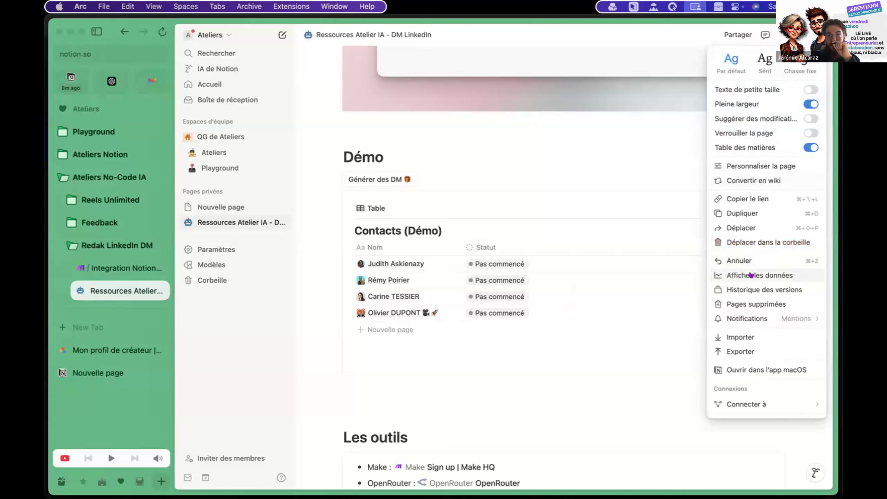
{"action": "mouse_move", "coordinate": [734, 405]}
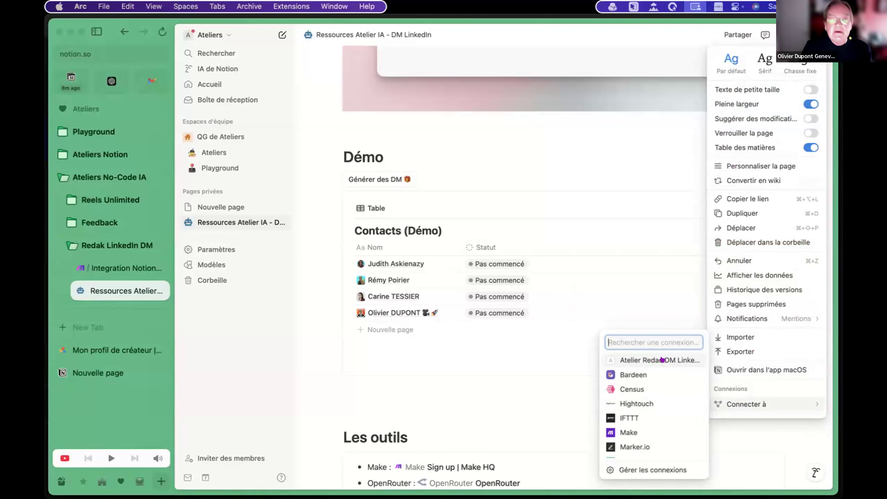
{"action": "left_click", "coordinate": [818, 35]}
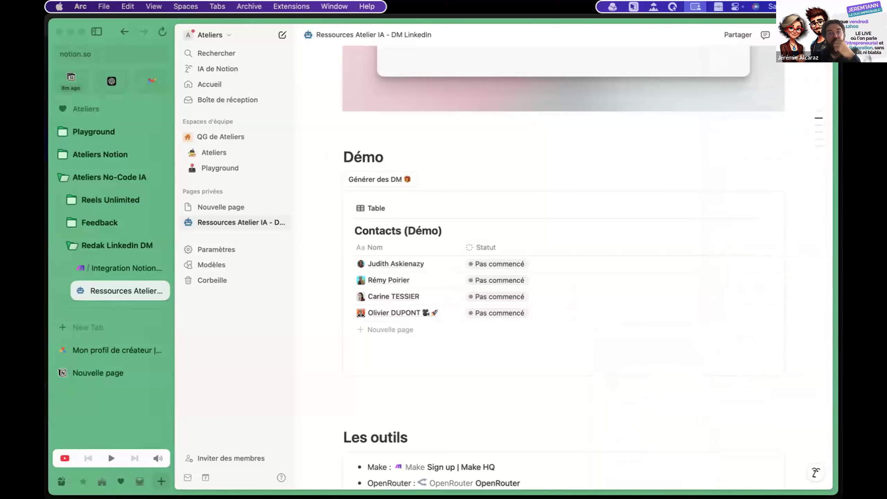
{"action": "left_click", "coordinate": [817, 35]}
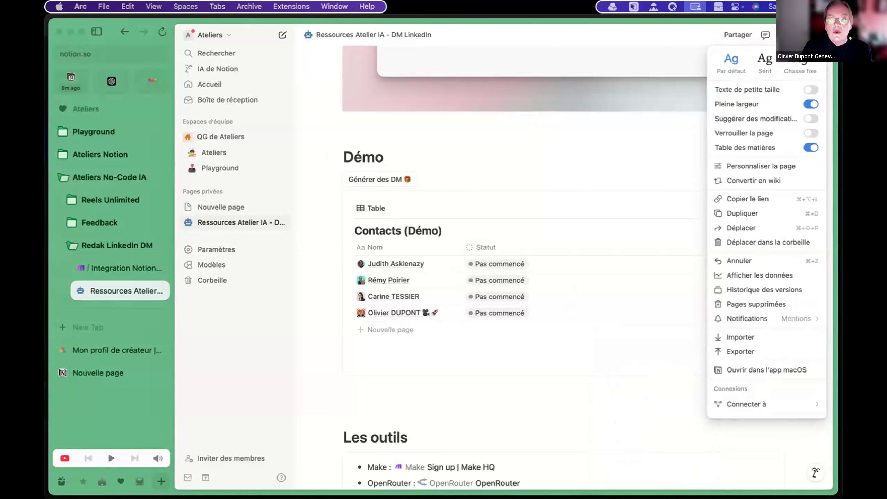
{"action": "left_click", "coordinate": [817, 35]}
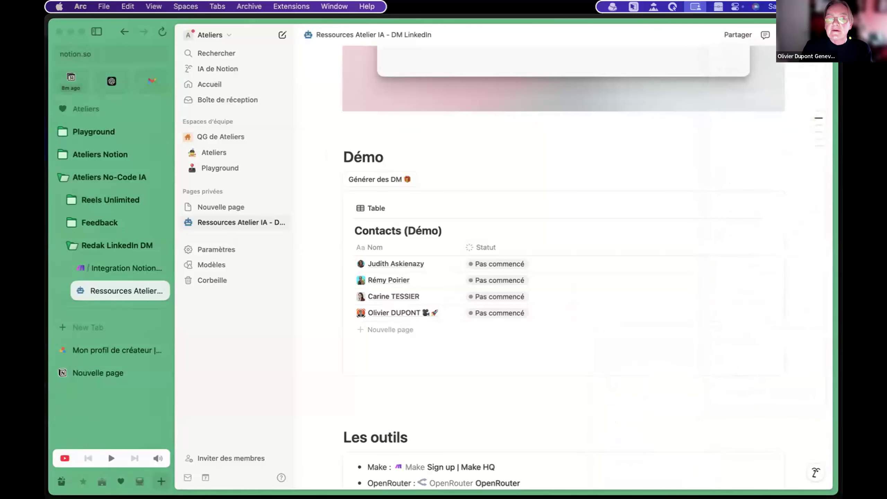
{"action": "left_click", "coordinate": [818, 35]}
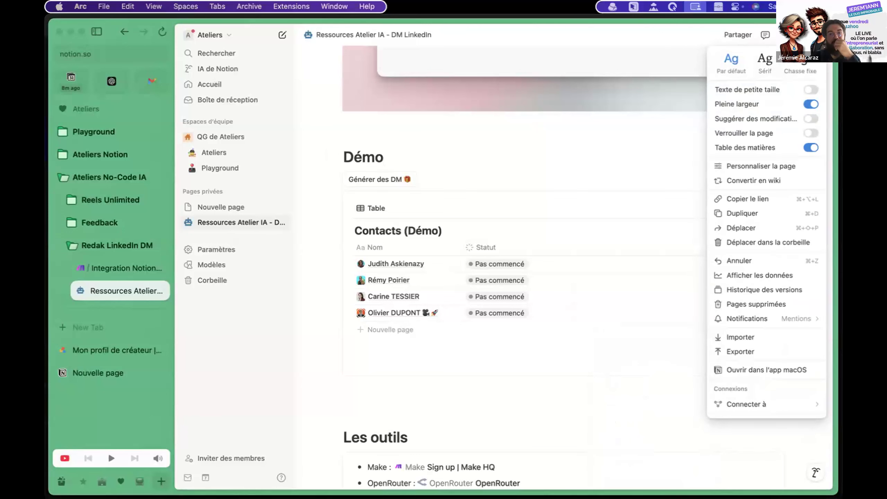
{"action": "mouse_move", "coordinate": [762, 401]}
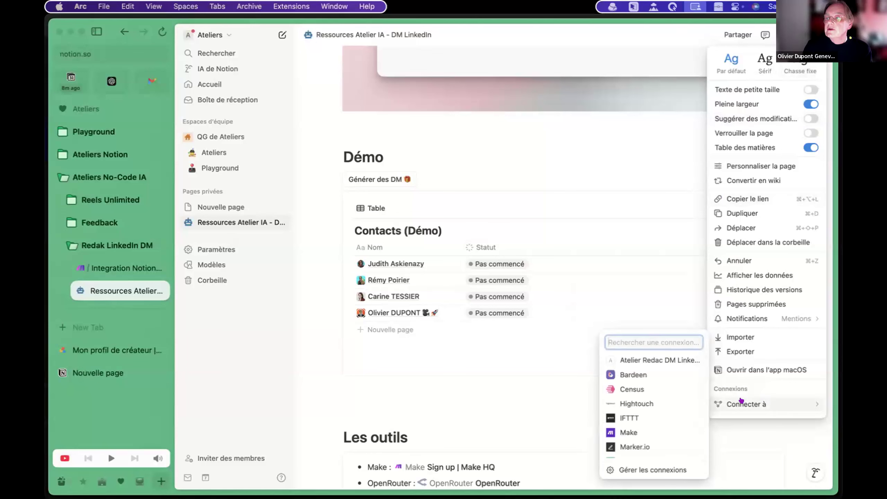
{"action": "left_click", "coordinate": [646, 359]}
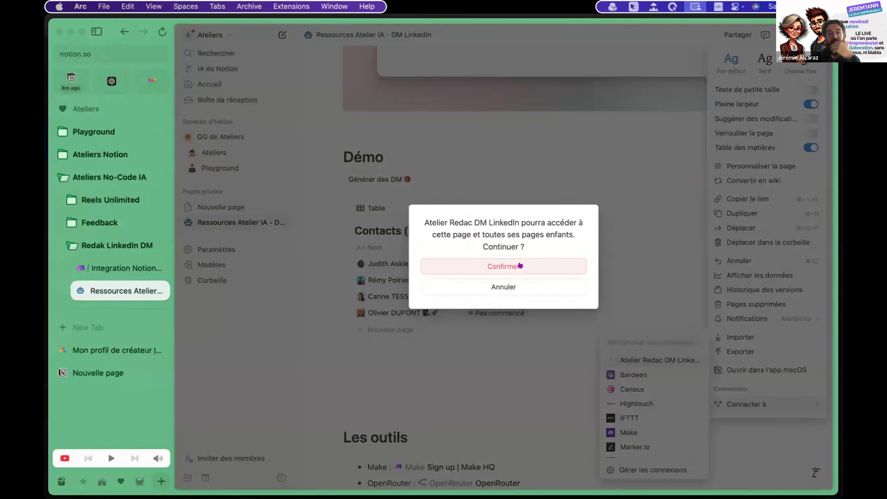
{"action": "left_click", "coordinate": [521, 266]}
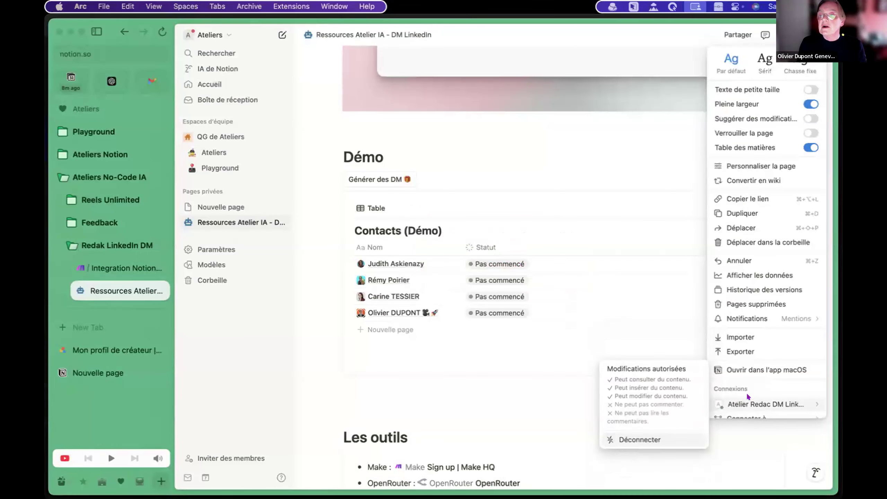
{"action": "scroll", "coordinate": [740, 384], "scroll_direction": "down", "scroll_amount": 2}
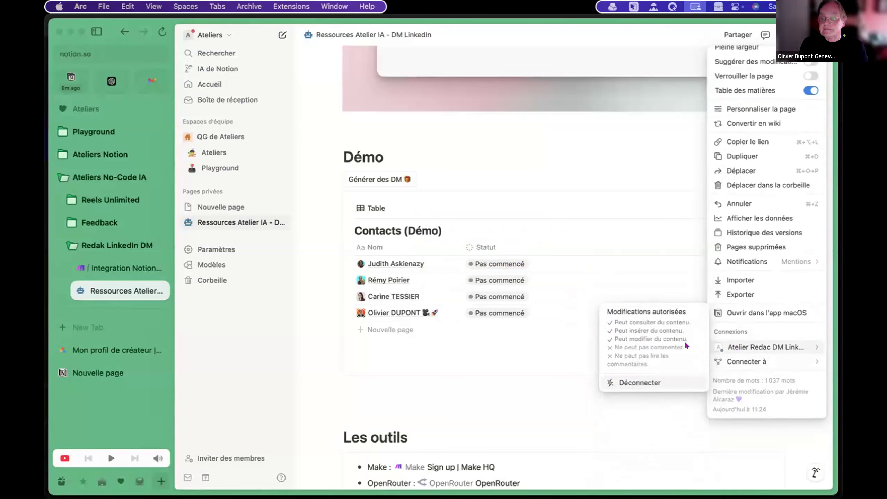
{"action": "left_click", "coordinate": [626, 234]}
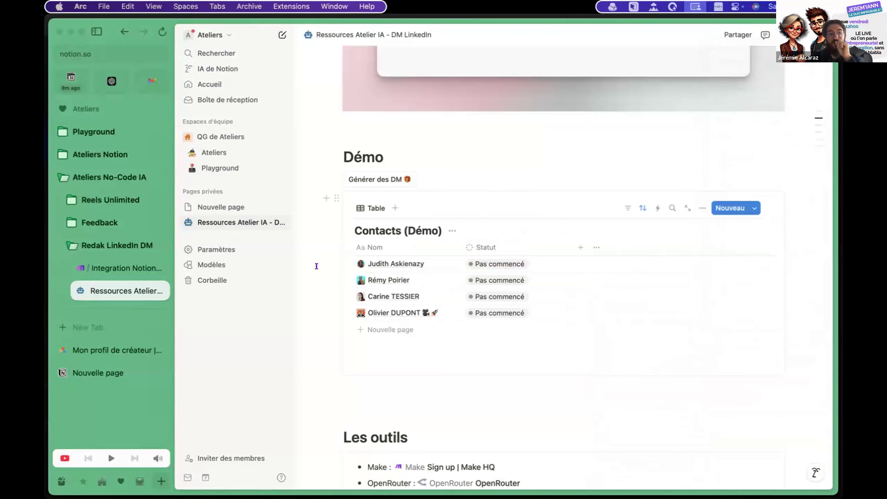
Step: Switch back to the Make scenario and name the new Notion Internal connection Atelier Redac DM LinkedIn
{"action": "left_click", "coordinate": [113, 266]}
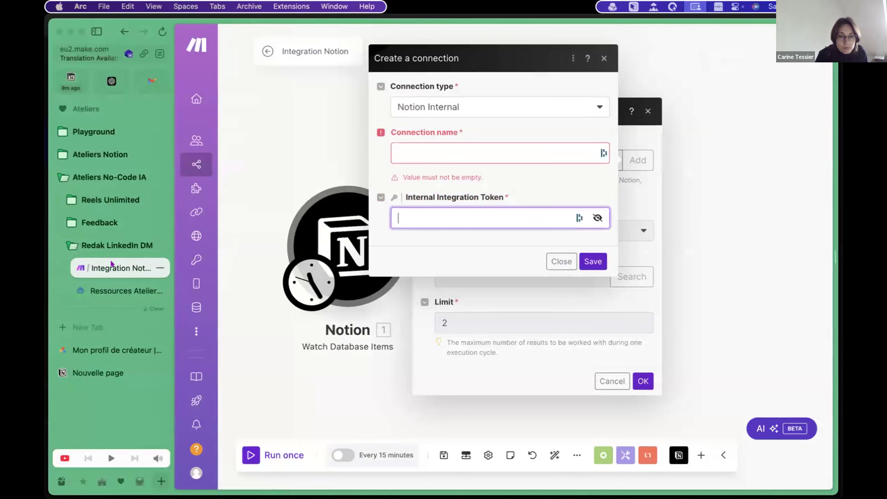
{"action": "left_click", "coordinate": [416, 151]}
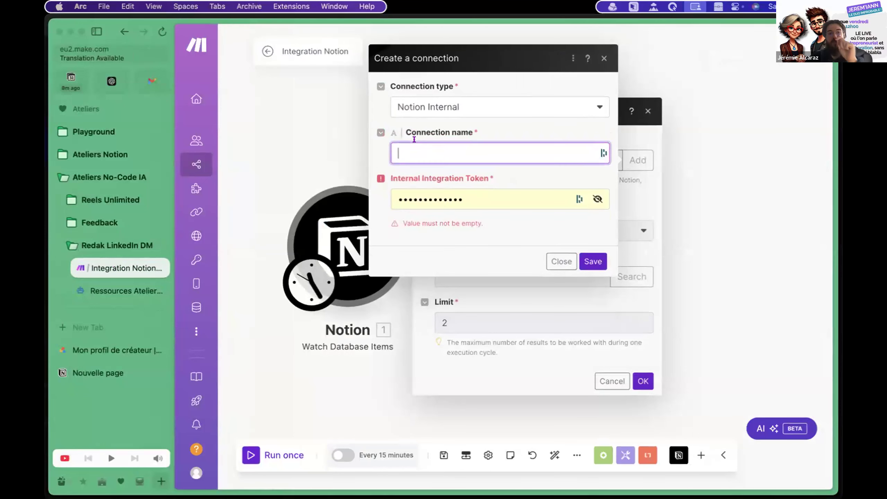
{"action": "type", "text": "R"}
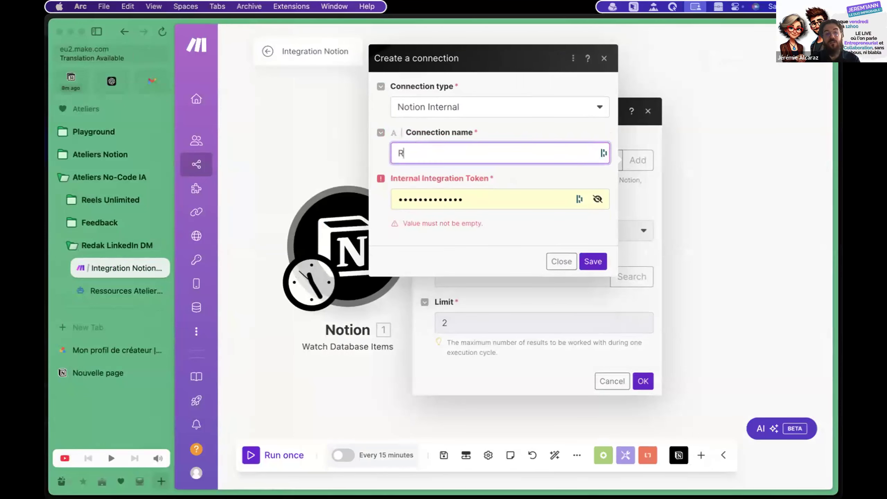
{"action": "type", "text": "edac"}
{"action": "key", "text": "BackSpace"}
{"action": "key", "text": "BackSpace"}
{"action": "key", "text": "BackSpace"}
{"action": "key", "text": "BackSpace"}
{"action": "key", "text": "BackSpace"}
{"action": "key", "text": "BackSpace"}
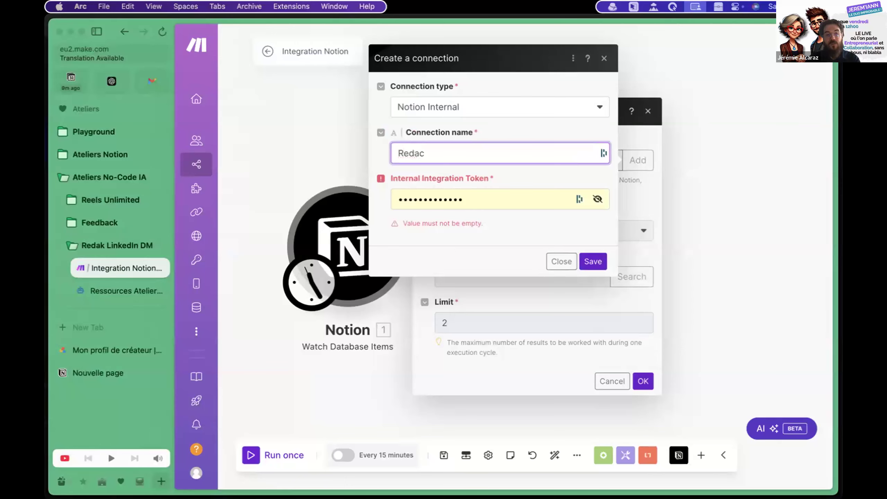
{"action": "type", "text": "Atelier Redac Li"}
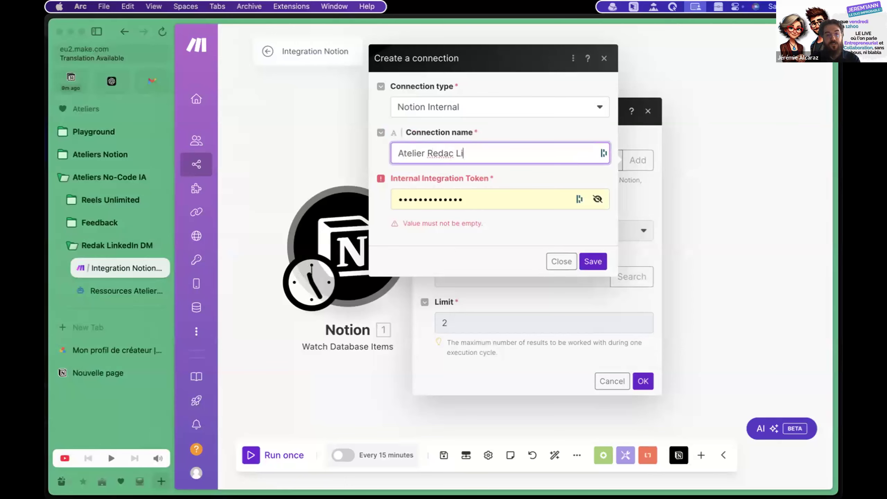
{"action": "key", "text": "BackSpace"}
{"action": "key", "text": "BackSpace"}
{"action": "type", "text": "DM LinkedIn"}
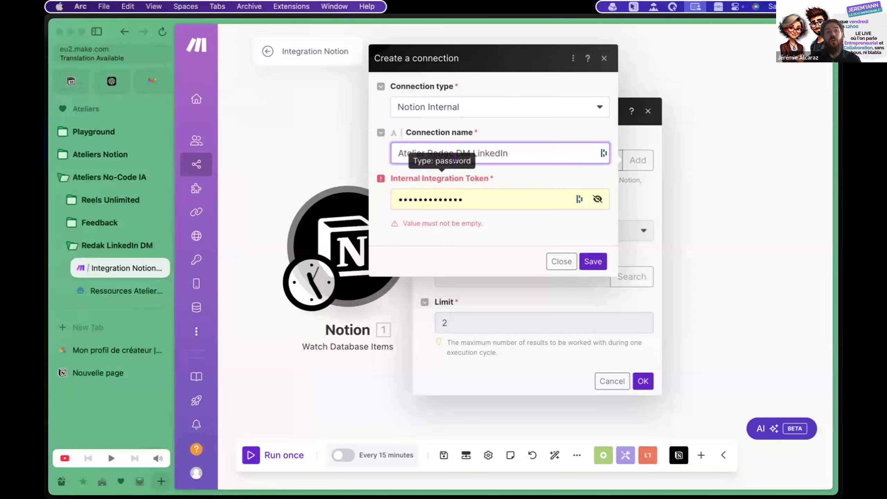
Step: Replace the prefilled Internal Integration Token with the copied Notion integration secret and save the connection
{"action": "key", "text": "super+a"}
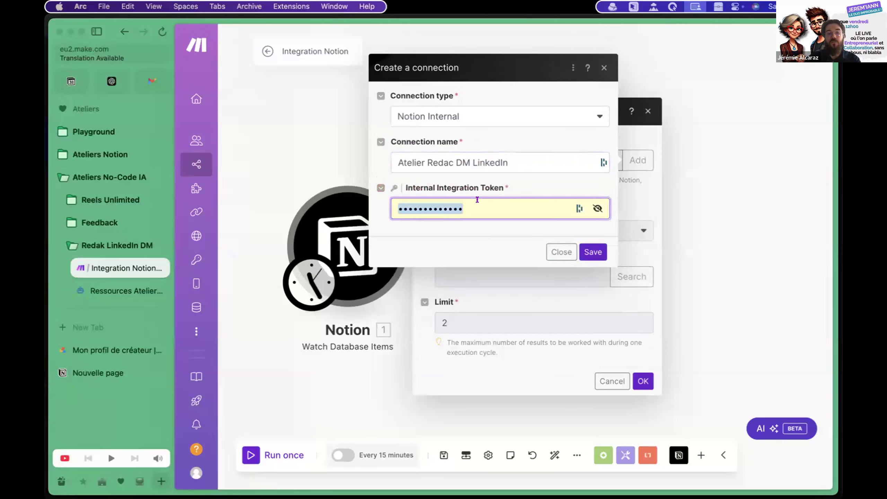
{"action": "key", "text": "BackSpace"}
{"action": "key", "text": "super+v"}
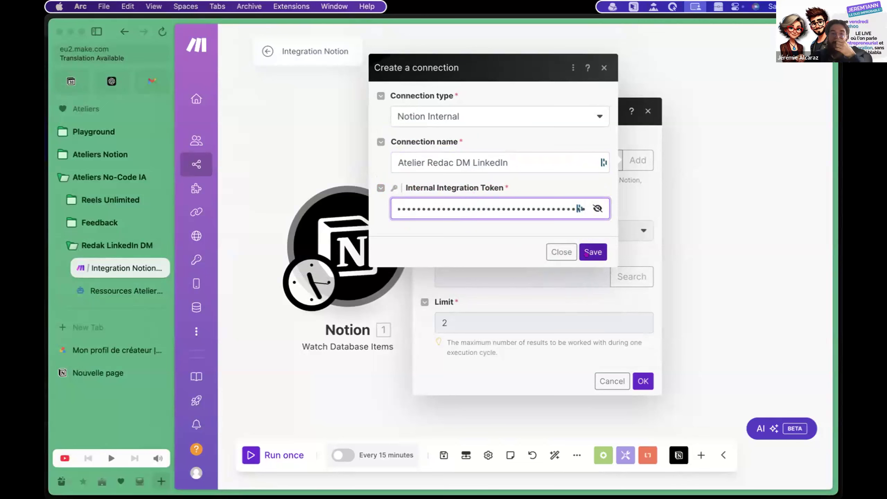
{"action": "left_click", "coordinate": [587, 253]}
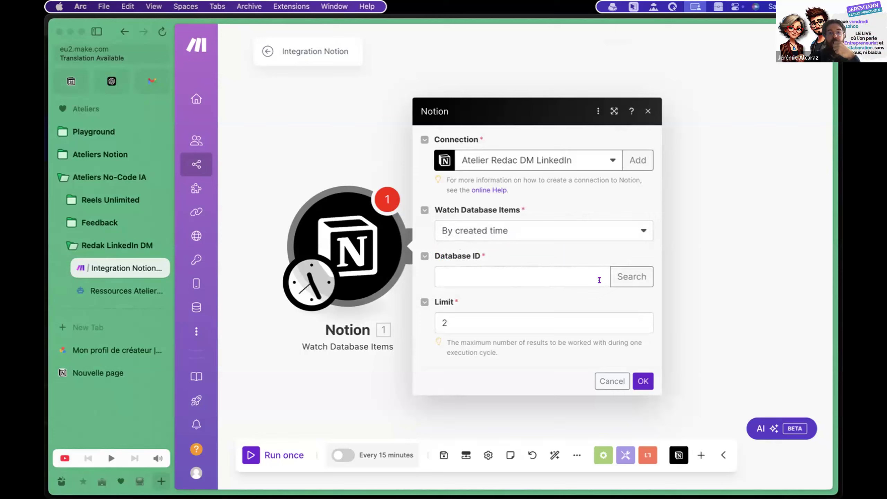
Step: Search the connected Notion databases with an empty query and fill in the Database ID of the one to watch
{"action": "left_click", "coordinate": [622, 274]}
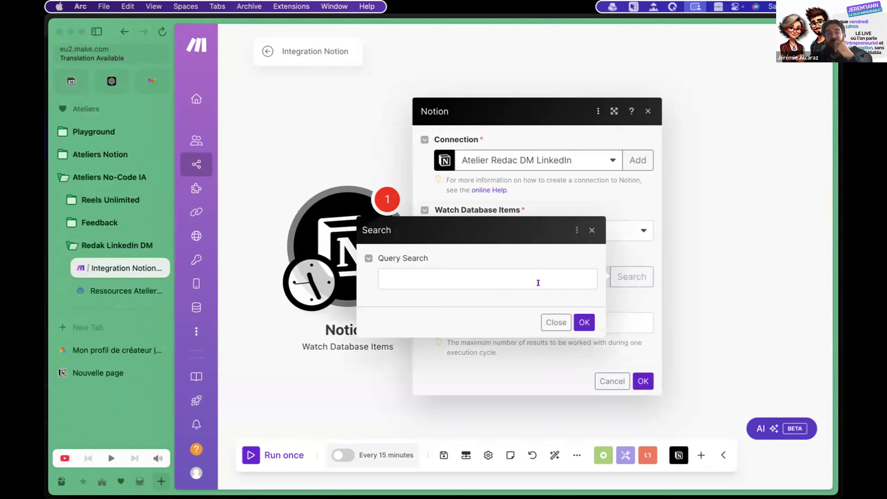
{"action": "left_click", "coordinate": [580, 319]}
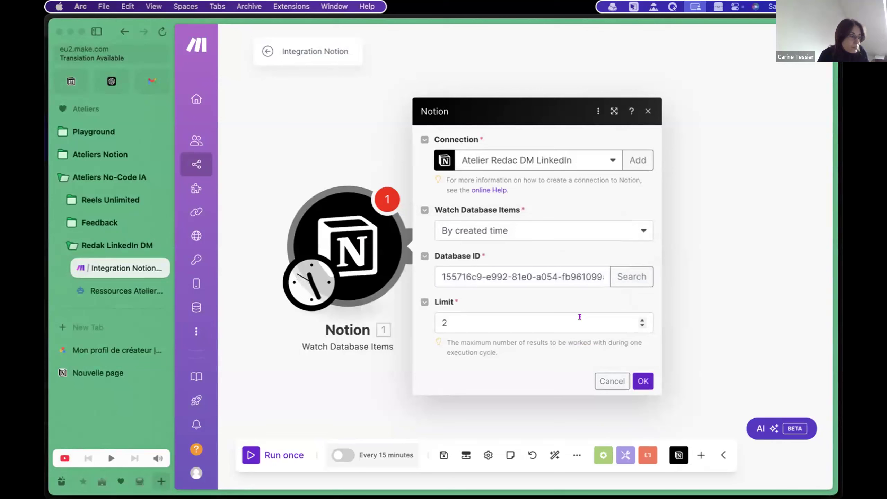
{"action": "triple_click", "coordinate": [557, 282]}
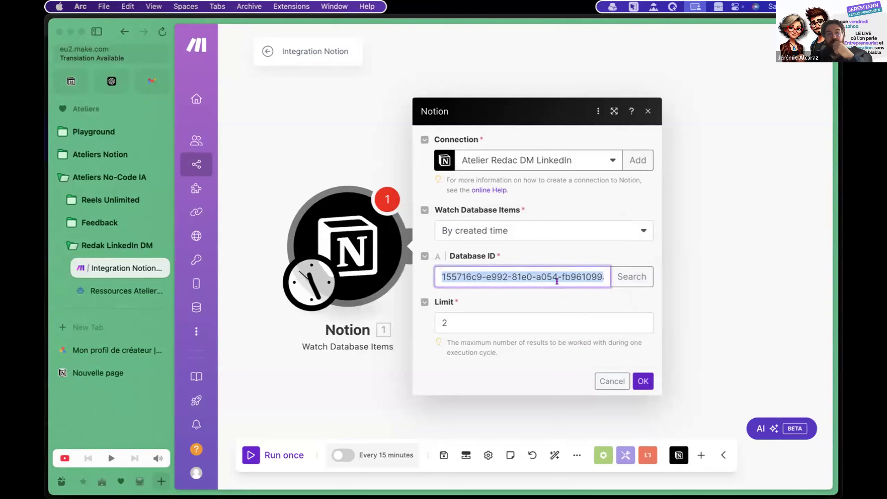
{"action": "double_click", "coordinate": [468, 270]}
{"action": "left_click", "coordinate": [467, 270]}
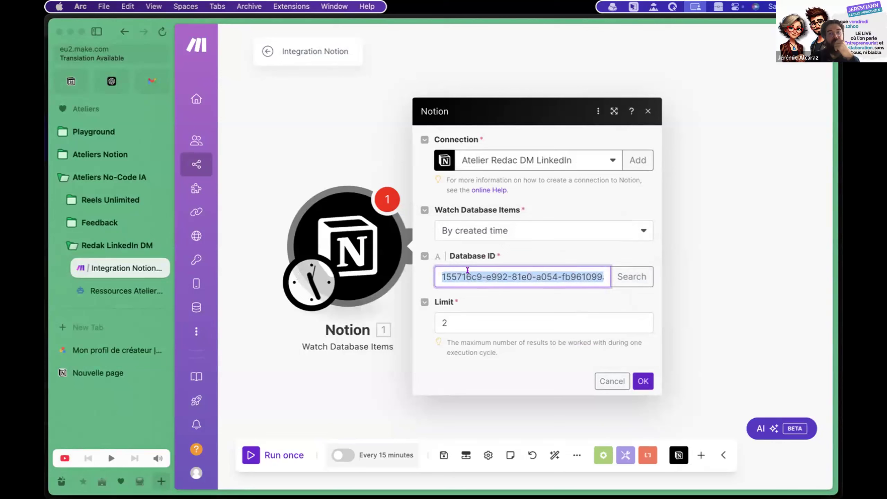
Step: Set the Watch Database Items limit to 1 with a start point of From now on, and save the scenario
{"action": "left_click", "coordinate": [642, 325]}
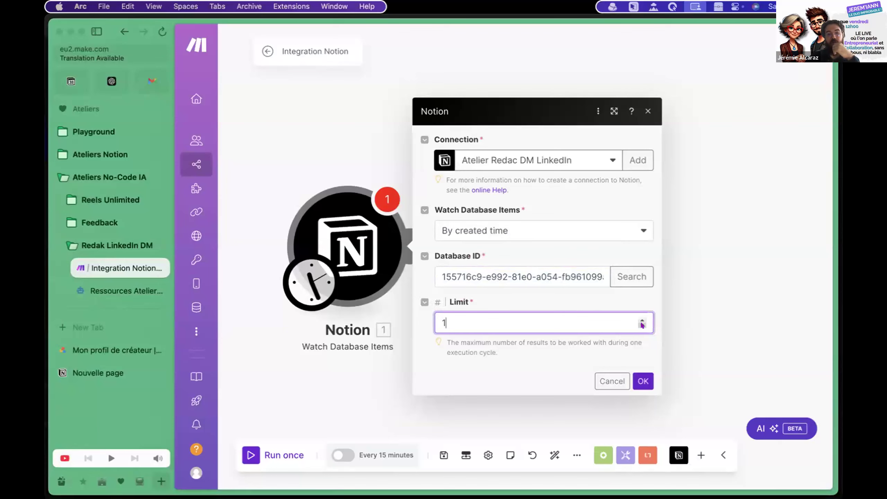
{"action": "left_click", "coordinate": [638, 379]}
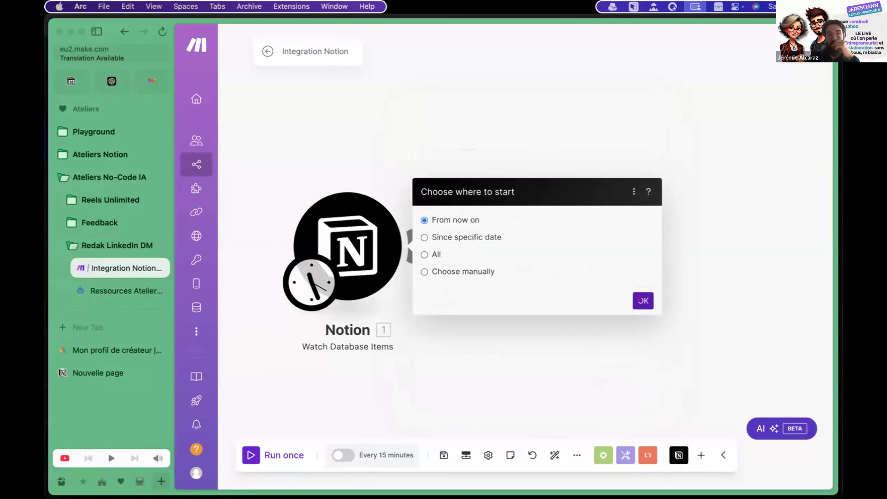
{"action": "left_click", "coordinate": [640, 300]}
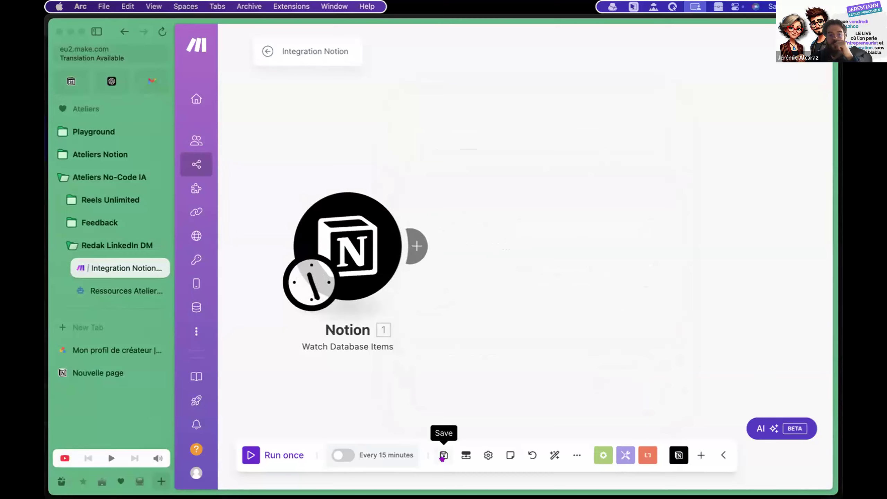
{"action": "left_click", "coordinate": [442, 456]}
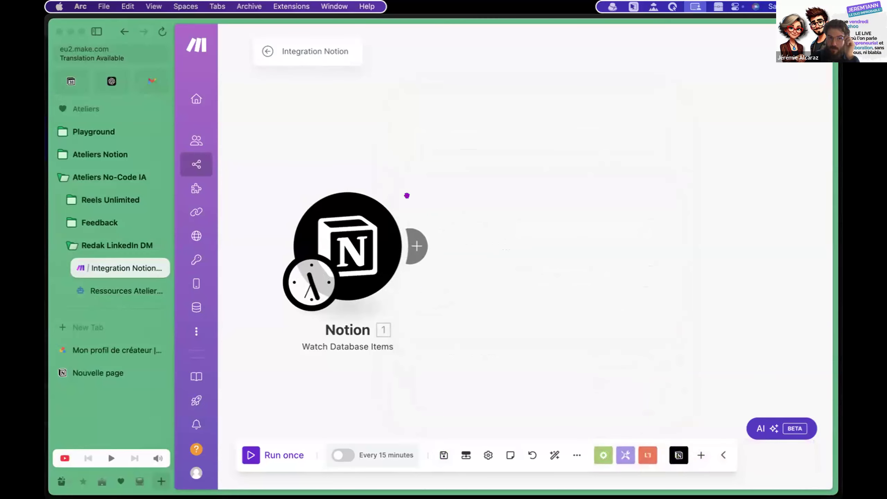
Step: Rename the scenario as Atelier Redac LinkedIn DM
{"action": "triple_click", "coordinate": [304, 50]}
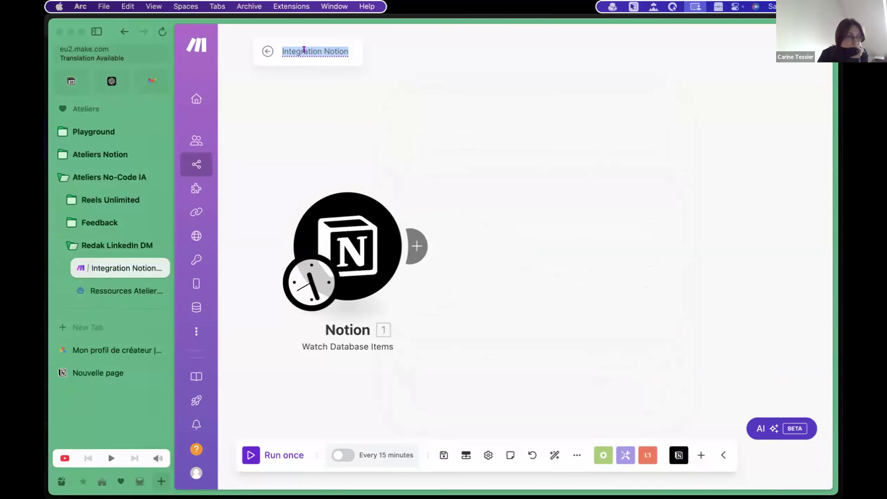
{"action": "type", "text": "Atelier Redac DM"}
{"action": "key", "text": "BackSpace"}
{"action": "key", "text": "BackSpace"}
{"action": "type", "text": "LinkedIn DM"}
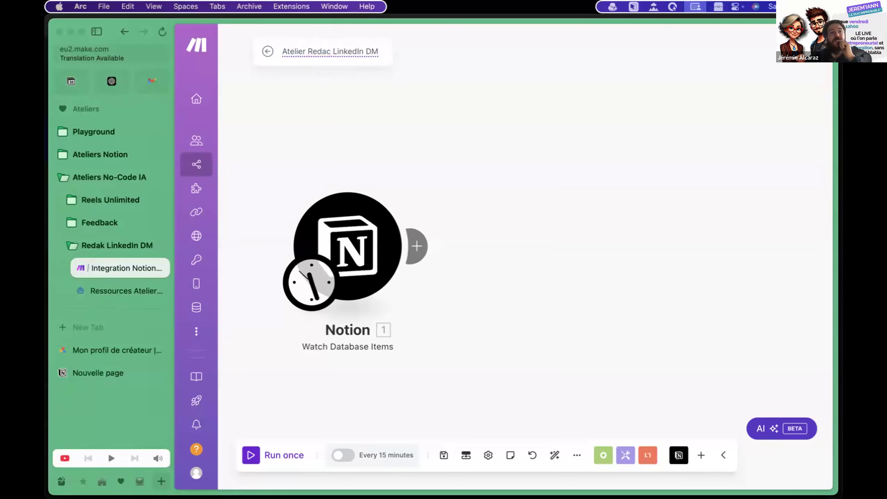
{"action": "left_click", "coordinate": [305, 57]}
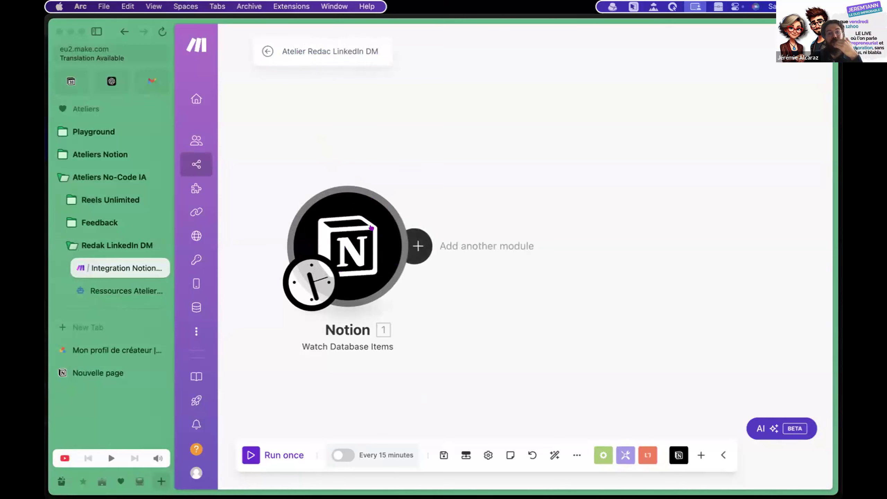
{"action": "left_click", "coordinate": [366, 235]}
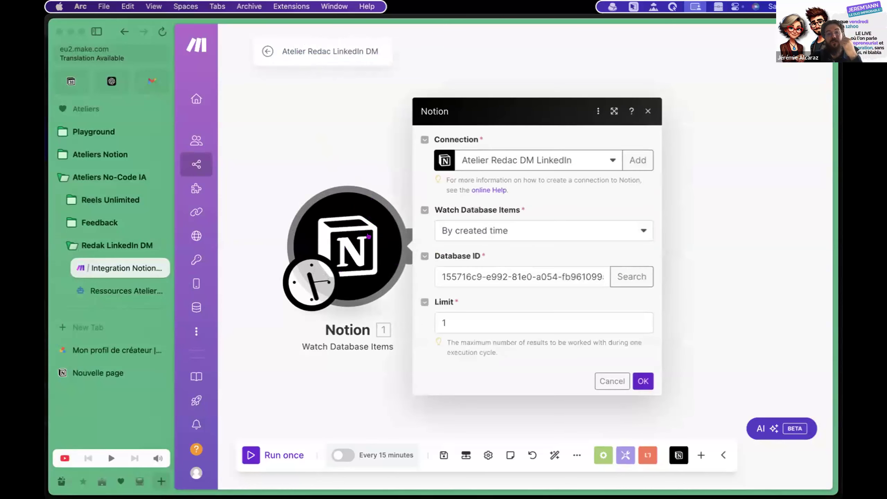
{"action": "right_click", "coordinate": [369, 236]}
{"action": "left_click", "coordinate": [385, 153]}
{"action": "left_click", "coordinate": [385, 153]}
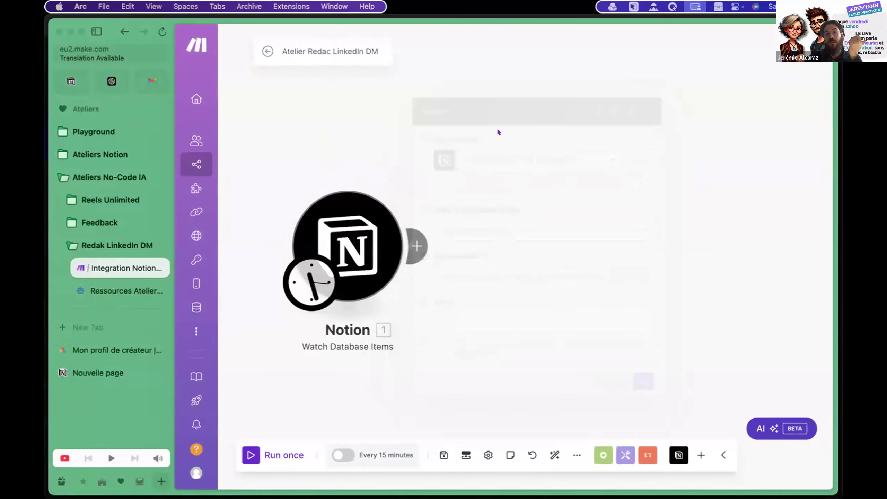
{"action": "right_click", "coordinate": [367, 228]}
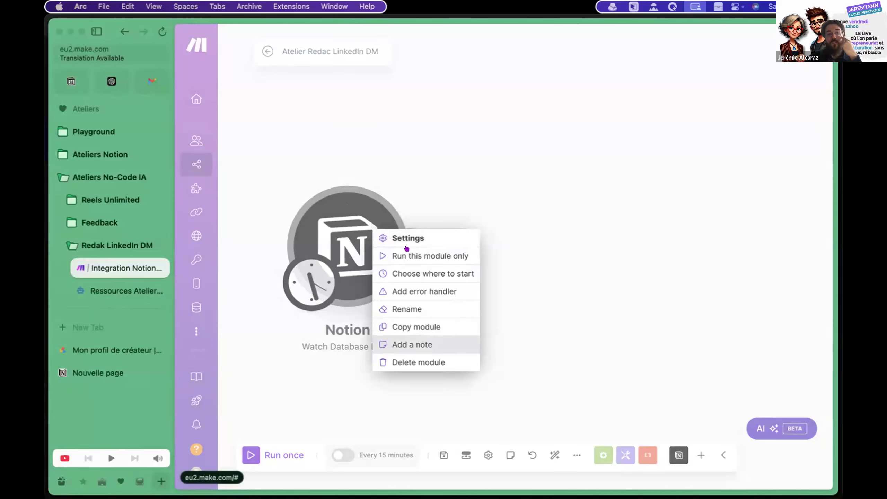
{"action": "left_click", "coordinate": [404, 159]}
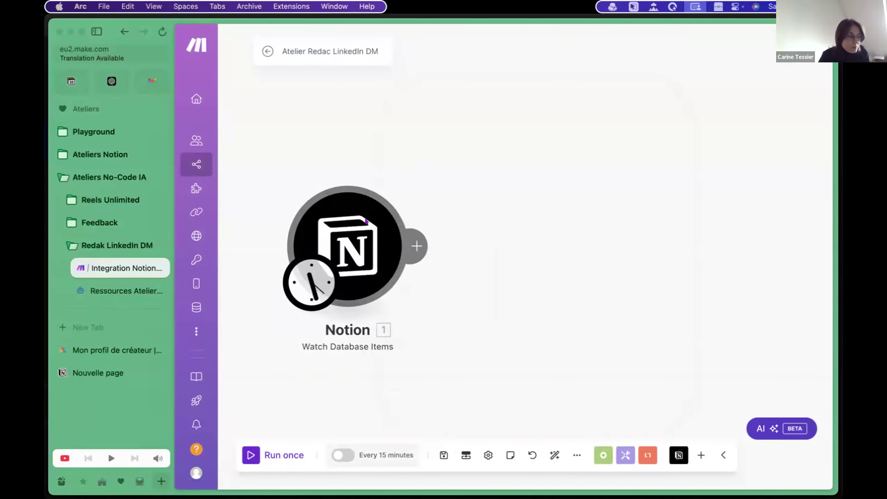
{"action": "right_click", "coordinate": [367, 225]}
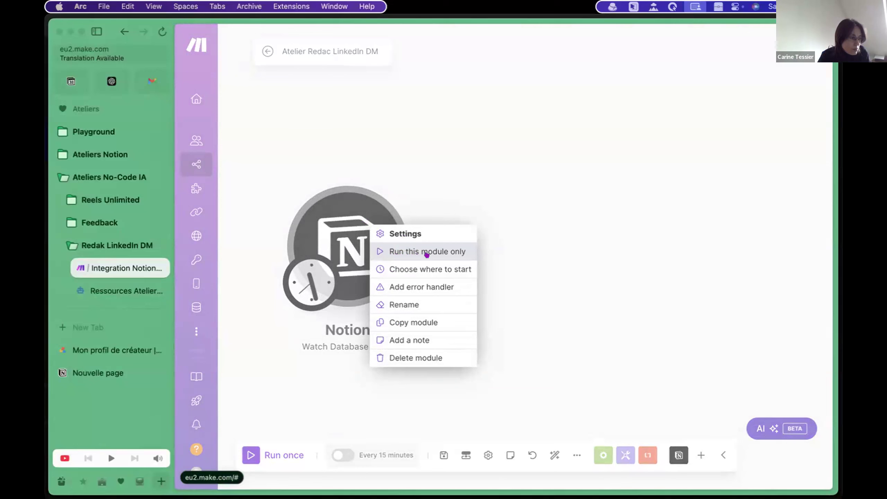
{"action": "left_click", "coordinate": [419, 202]}
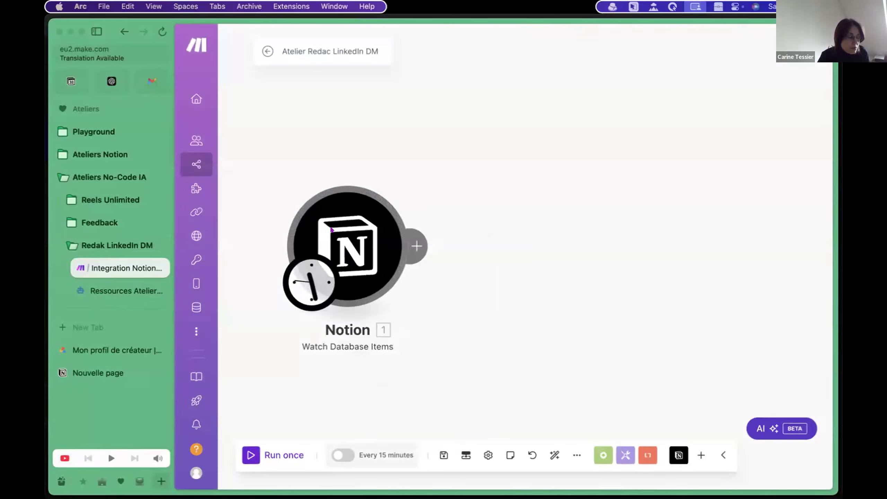
Step: Run only the Notion Watch Database Items module and check the output of Operation 1
{"action": "right_click", "coordinate": [331, 229]}
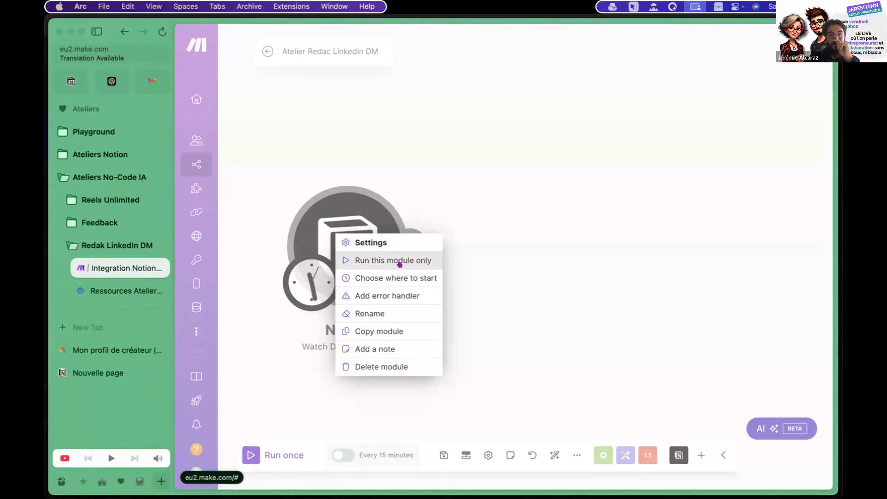
{"action": "left_click", "coordinate": [400, 264]}
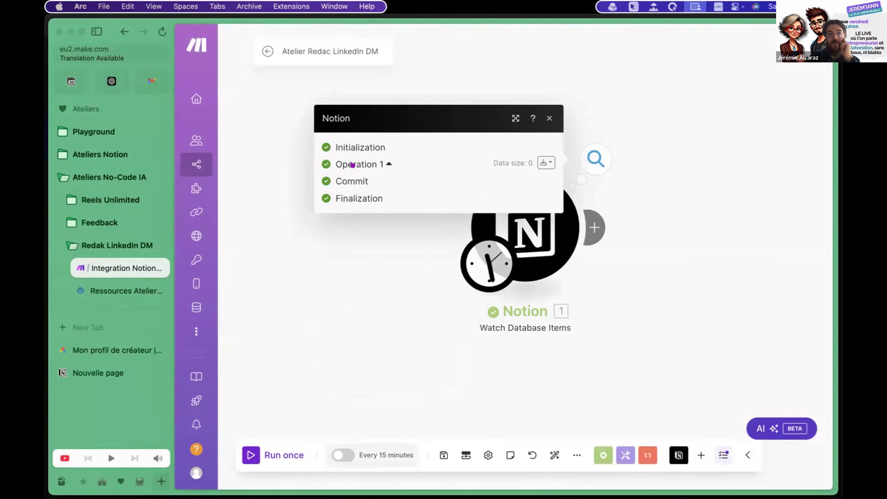
{"action": "left_click", "coordinate": [550, 118]}
{"action": "left_click", "coordinate": [593, 157]}
{"action": "left_click", "coordinate": [380, 164]}
{"action": "left_click", "coordinate": [380, 165]}
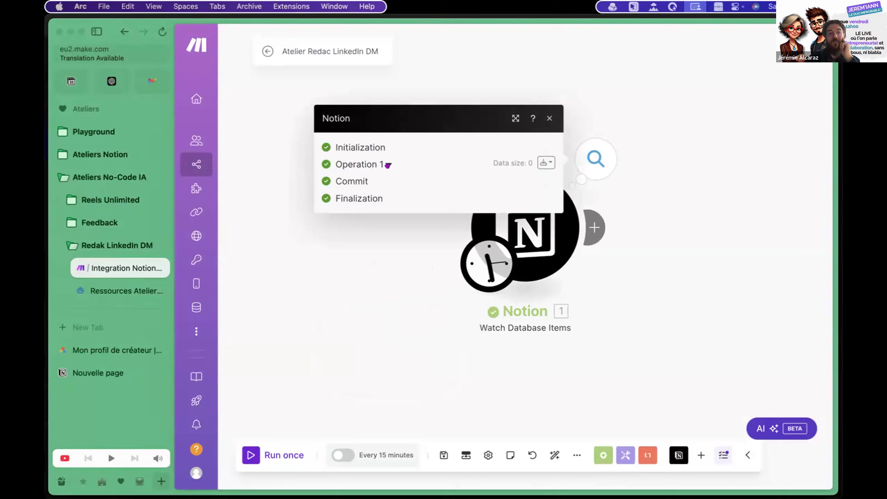
{"action": "left_click", "coordinate": [549, 118]}
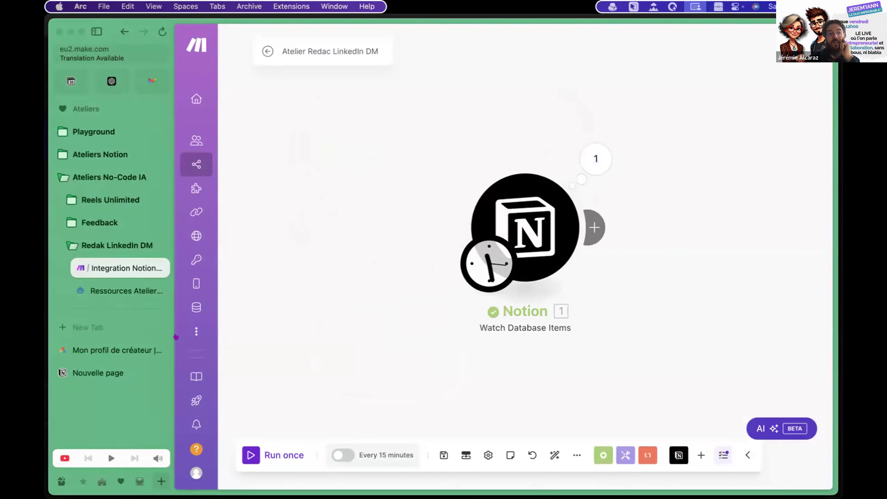
Step: Switch to Notion and open the Ressources Atelier IA - DM LinkedIn page at its Contacts (Démo) table
{"action": "left_click", "coordinate": [119, 372]}
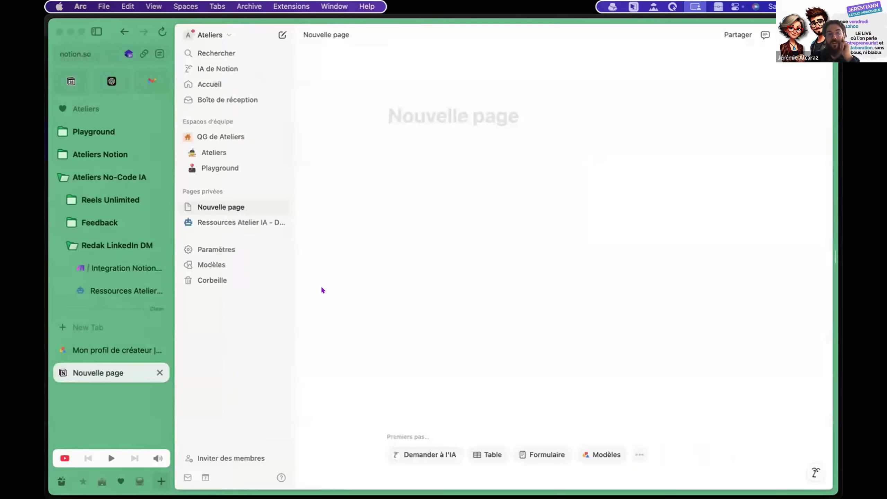
{"action": "left_click", "coordinate": [238, 222]}
{"action": "left_click", "coordinate": [118, 290]}
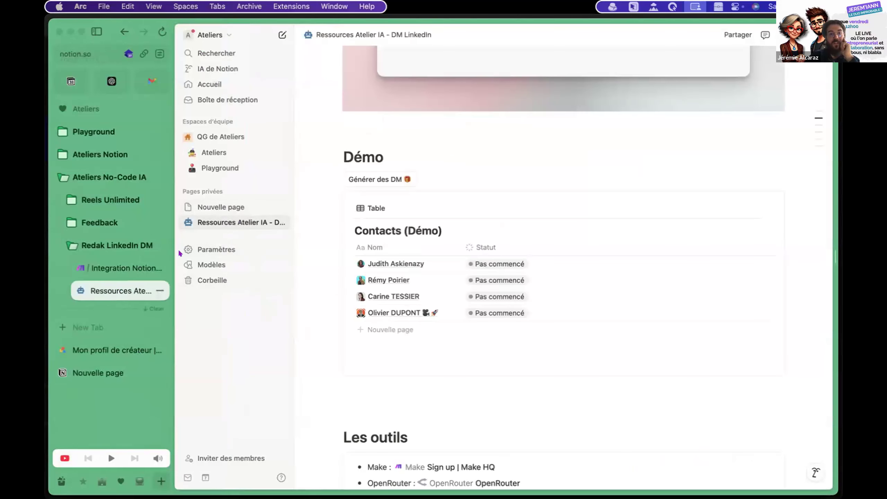
{"action": "scroll", "coordinate": [471, 264], "scroll_direction": "down", "scroll_amount": 1}
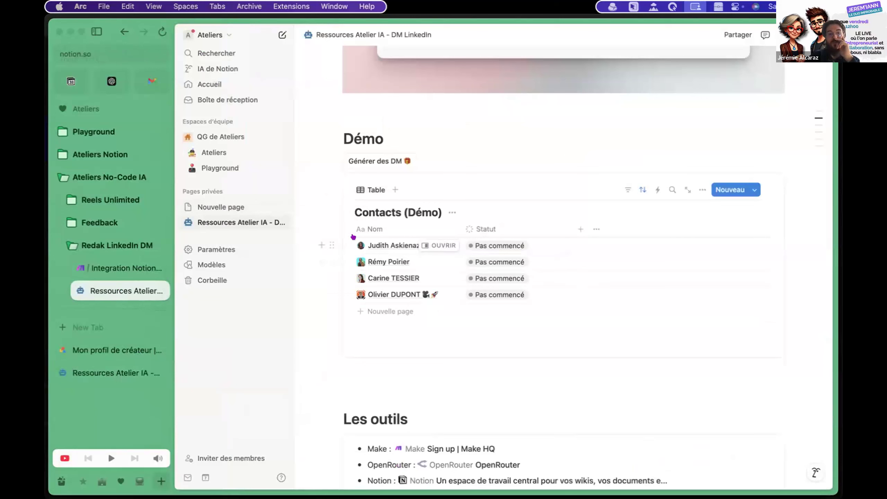
Step: Select all four contacts in the Contacts (Démo) table and duplicate them as new database items
{"action": "left_click", "coordinate": [344, 245]}
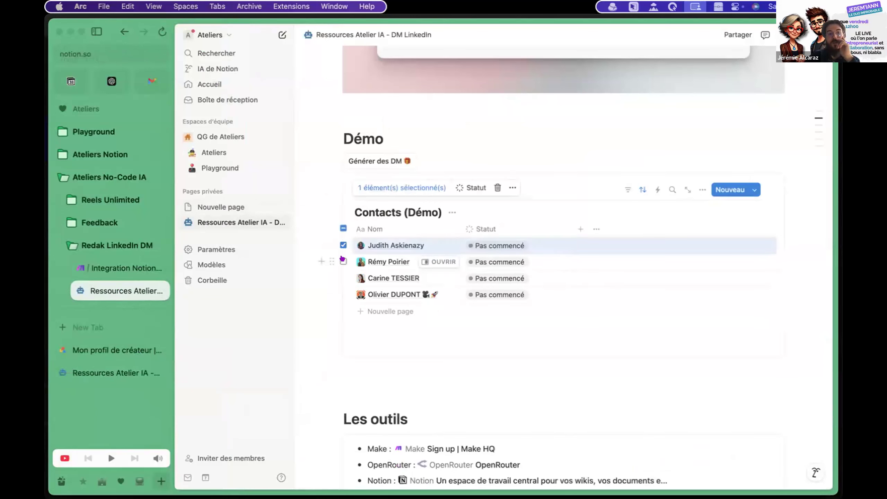
{"action": "left_click", "coordinate": [344, 261]}
{"action": "left_click", "coordinate": [344, 278]}
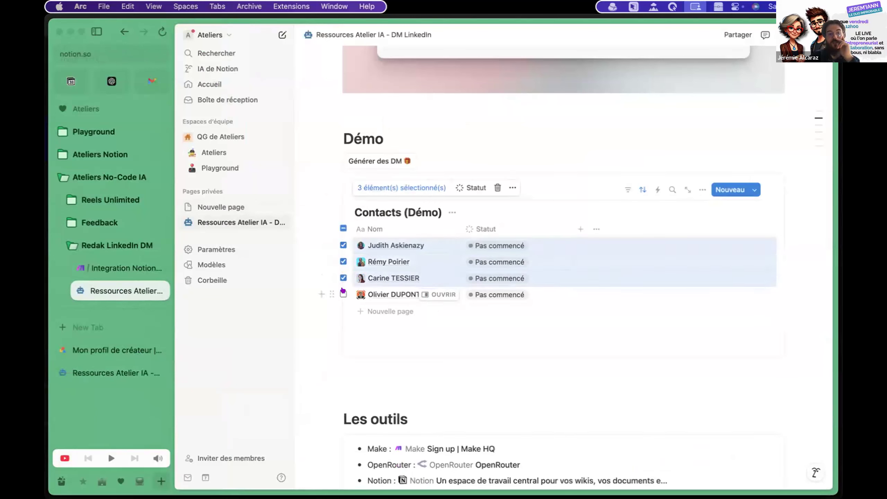
{"action": "left_click", "coordinate": [343, 293]}
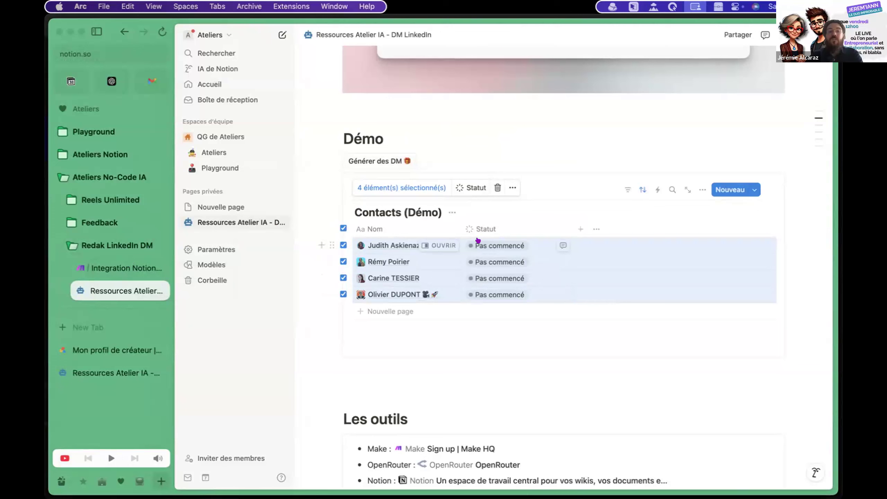
{"action": "left_click", "coordinate": [339, 228]}
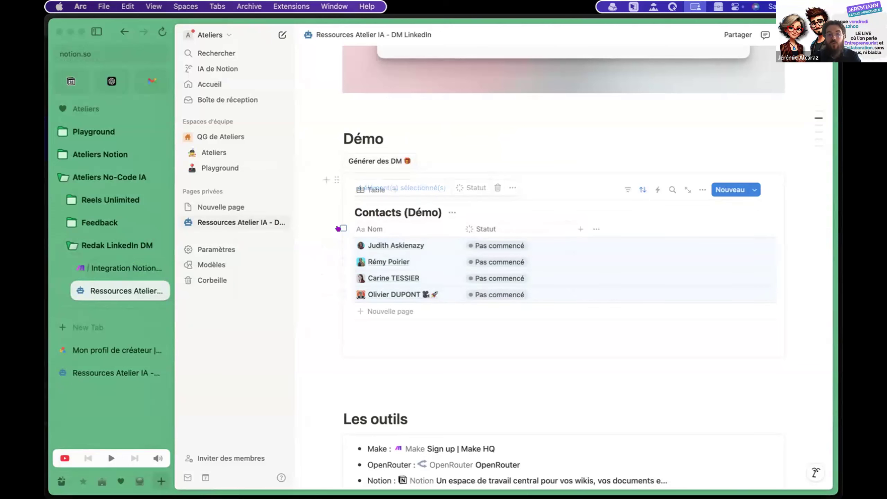
{"action": "left_click", "coordinate": [339, 228]}
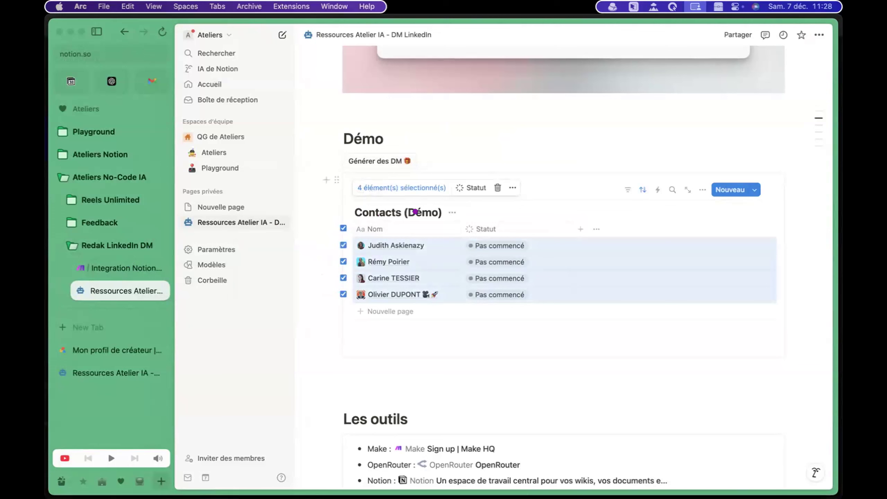
{"action": "left_click", "coordinate": [511, 189]}
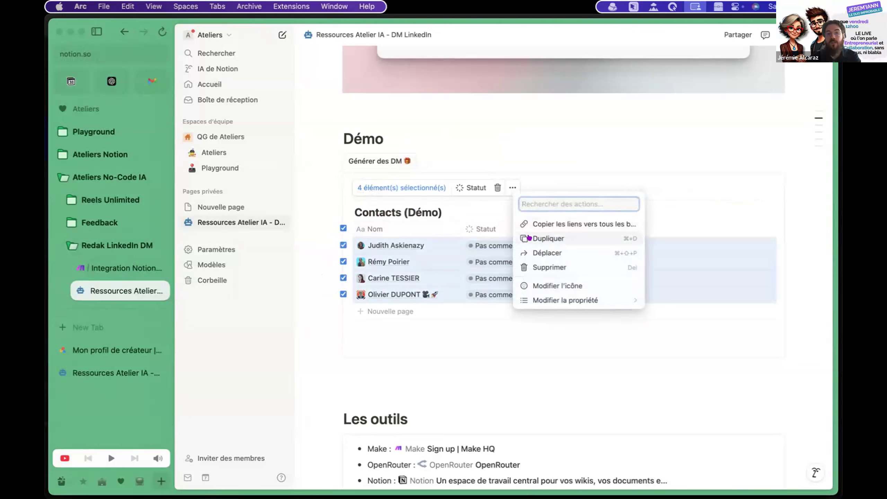
{"action": "left_click", "coordinate": [559, 239]}
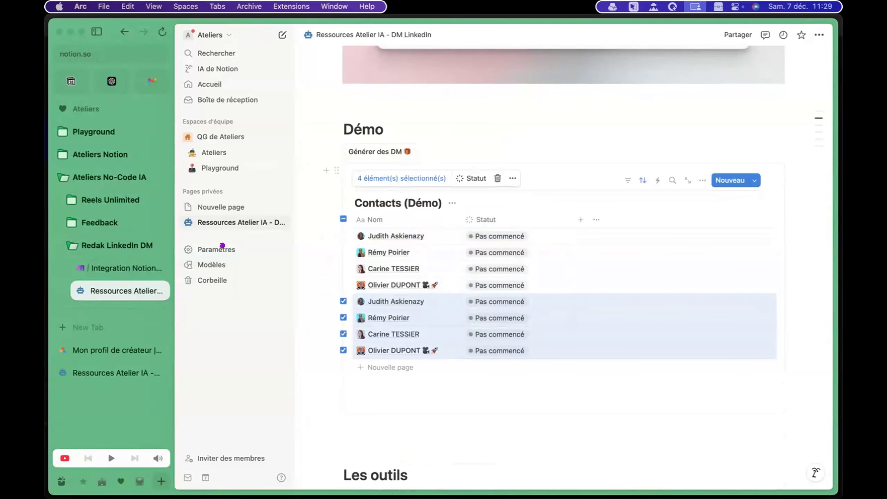
Step: Switch back to the Make scenario and examine the data size of Operation 1 in the Notion module's earlier run
{"action": "left_click", "coordinate": [112, 269]}
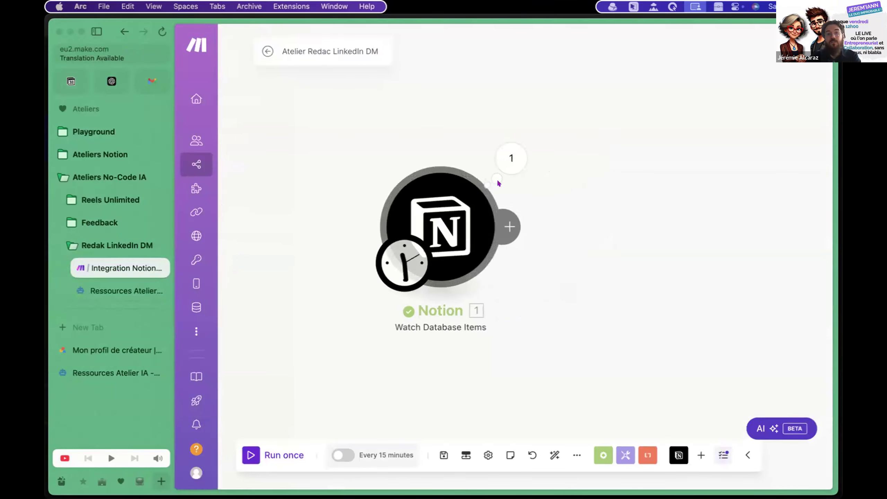
{"action": "left_click", "coordinate": [507, 150]}
{"action": "left_click", "coordinate": [620, 162]}
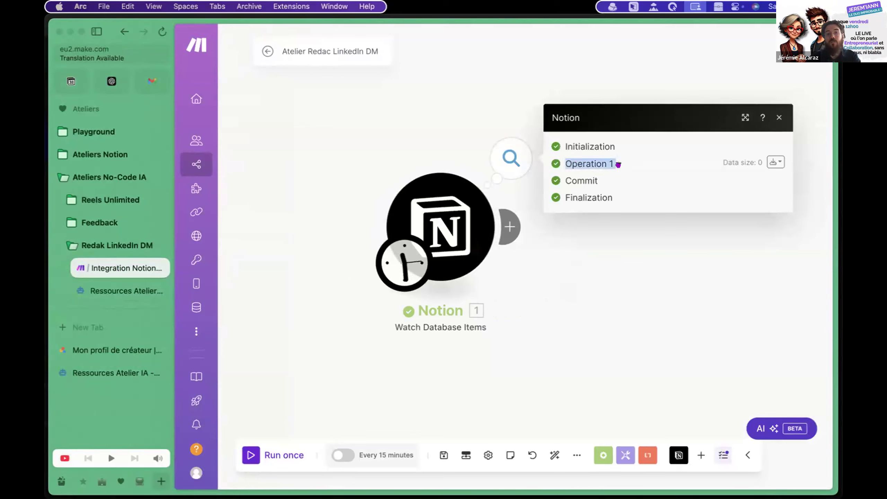
{"action": "left_click_drag", "start_coordinate": [758, 155], "coordinate": [724, 162]}
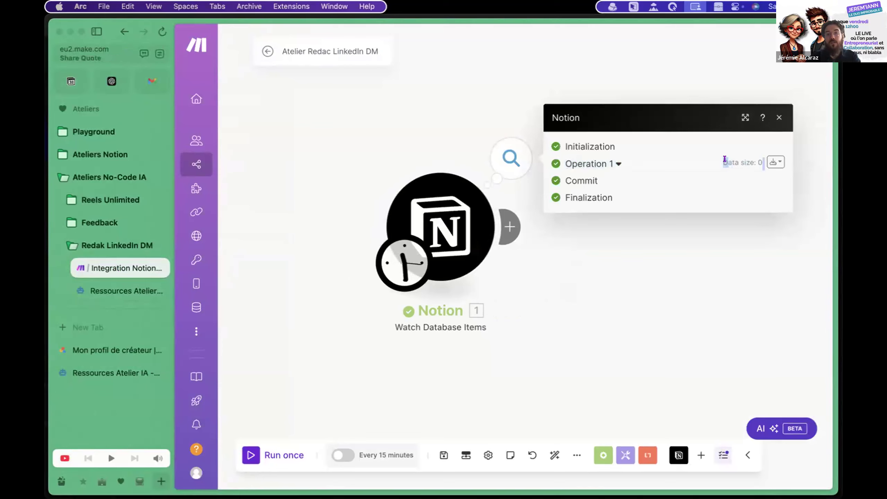
{"action": "left_click", "coordinate": [779, 118]}
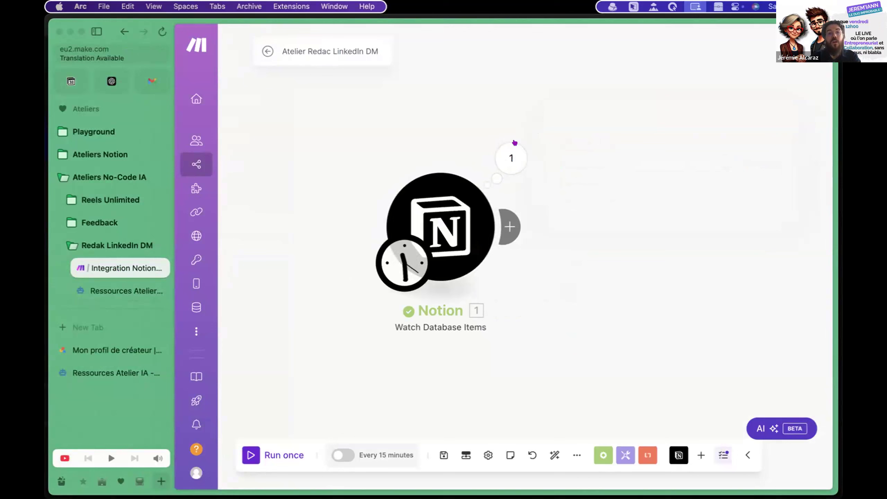
Step: Run only the Notion module again and check the item URL in its output bundle
{"action": "right_click", "coordinate": [450, 236]}
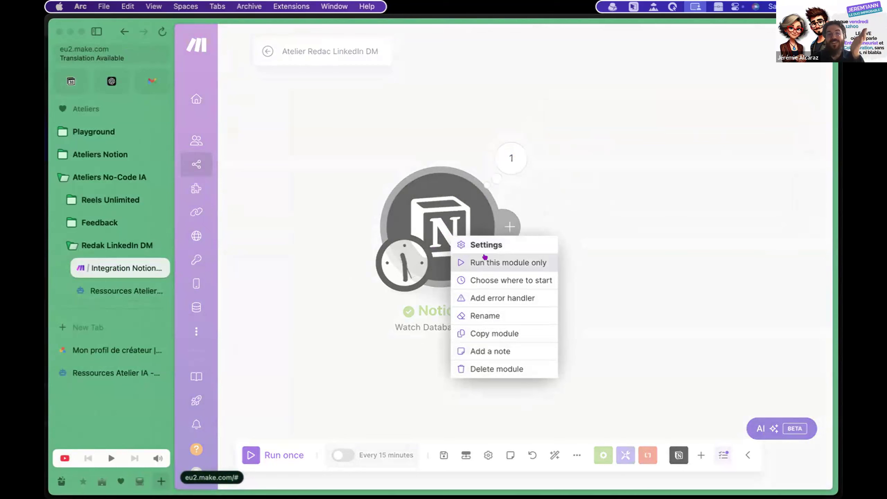
{"action": "left_click", "coordinate": [485, 260]}
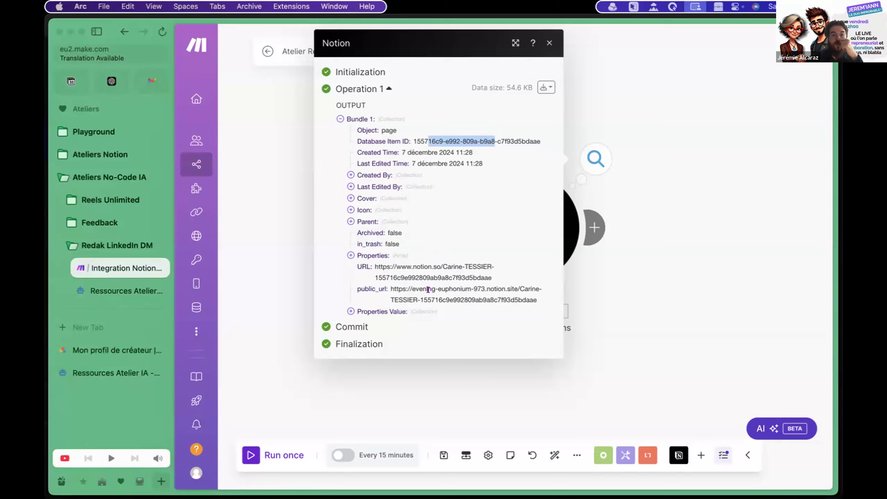
{"action": "left_click", "coordinate": [371, 264]}
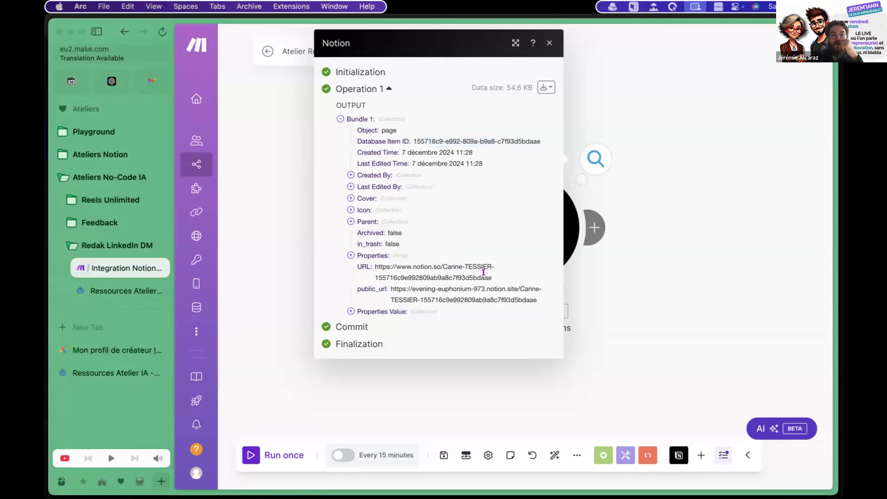
{"action": "left_click_drag", "start_coordinate": [482, 272], "coordinate": [370, 263]}
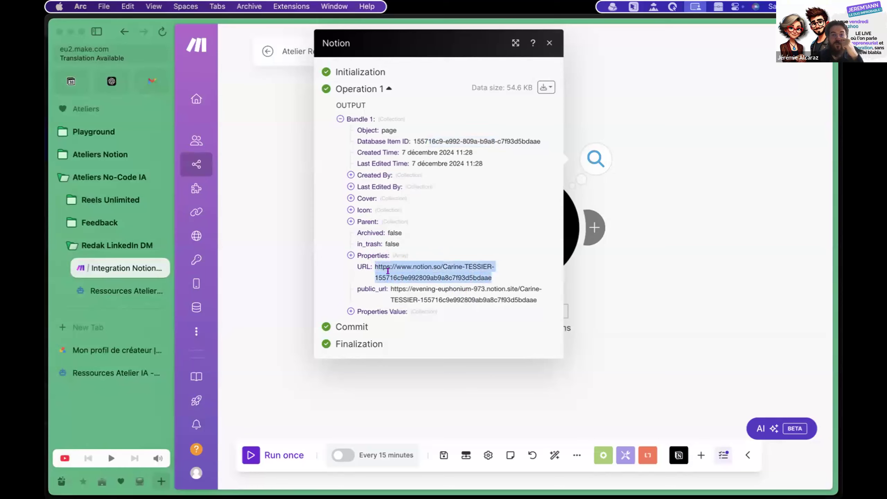
Step: Expand the Properties Value collection in the output bundle, review the contact's fields, and close the run output
{"action": "scroll", "coordinate": [393, 272], "scroll_direction": "up", "scroll_amount": 5}
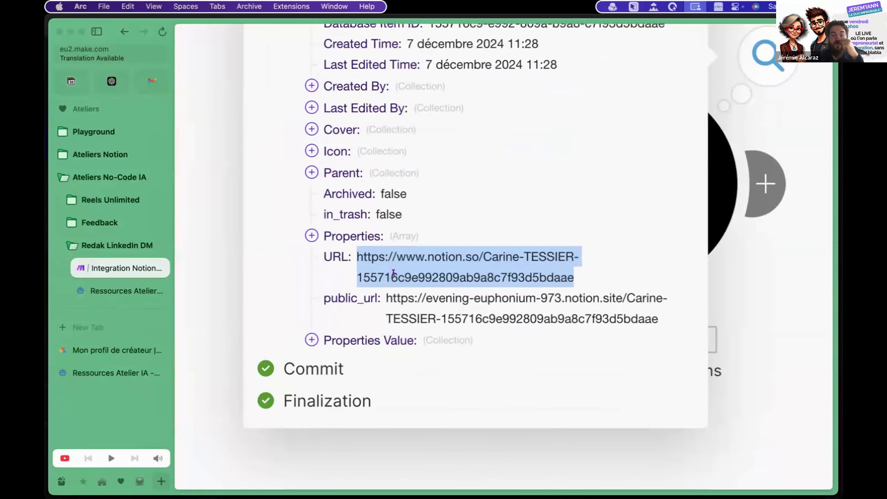
{"action": "scroll", "coordinate": [393, 273], "scroll_direction": "down", "scroll_amount": 2}
{"action": "left_click", "coordinate": [312, 275]}
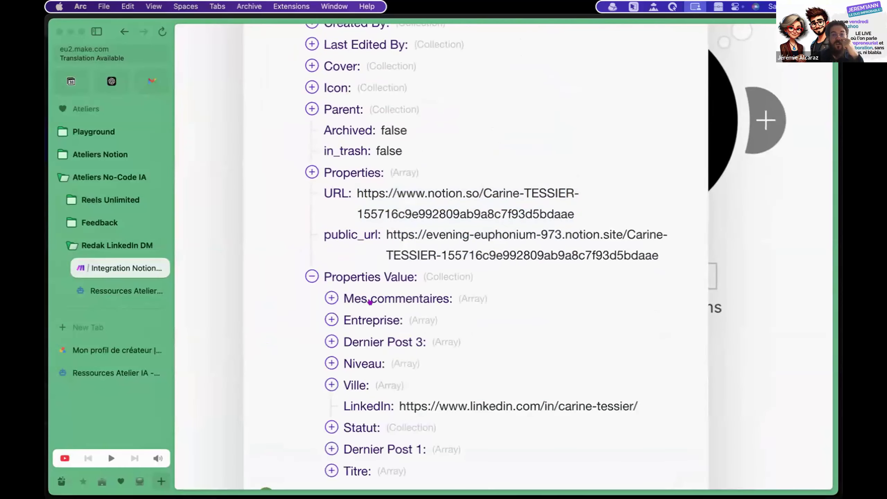
{"action": "scroll", "coordinate": [308, 290], "scroll_direction": "down", "scroll_amount": 1}
{"action": "scroll", "coordinate": [407, 327], "scroll_direction": "down", "scroll_amount": 5}
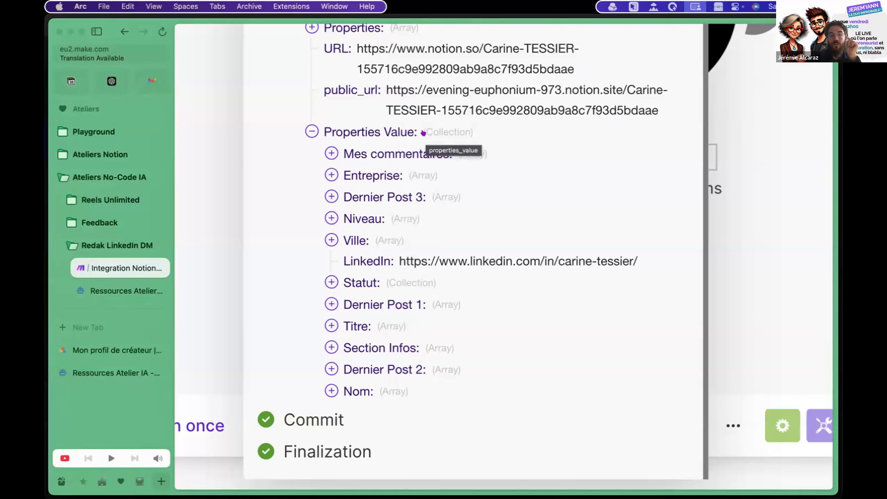
{"action": "left_click", "coordinate": [778, 92]}
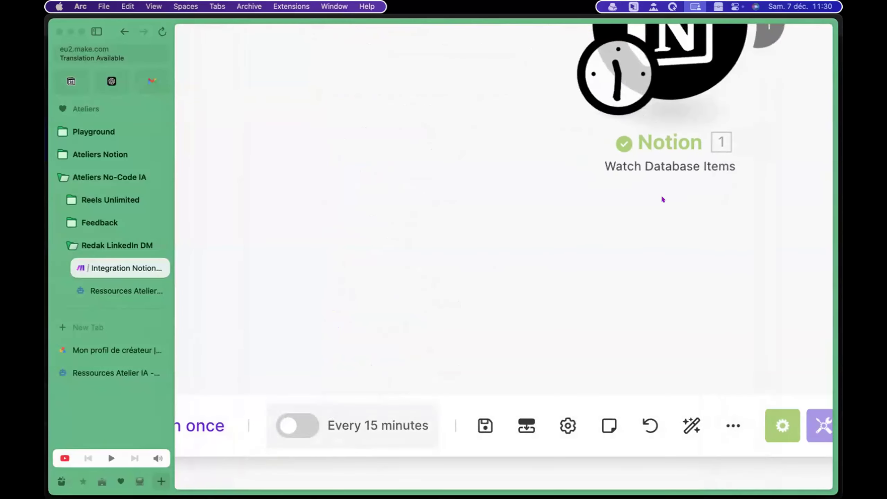
Step: Add a Notion Update a Database Item module after the Watch Database Items trigger
{"action": "scroll", "coordinate": [544, 248], "scroll_direction": "down", "scroll_amount": 5}
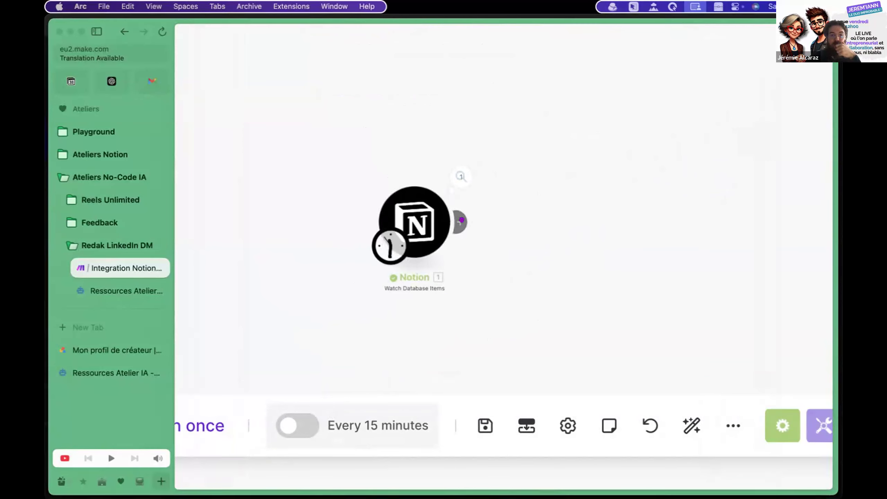
{"action": "scroll", "coordinate": [479, 213], "scroll_direction": "up", "scroll_amount": 3}
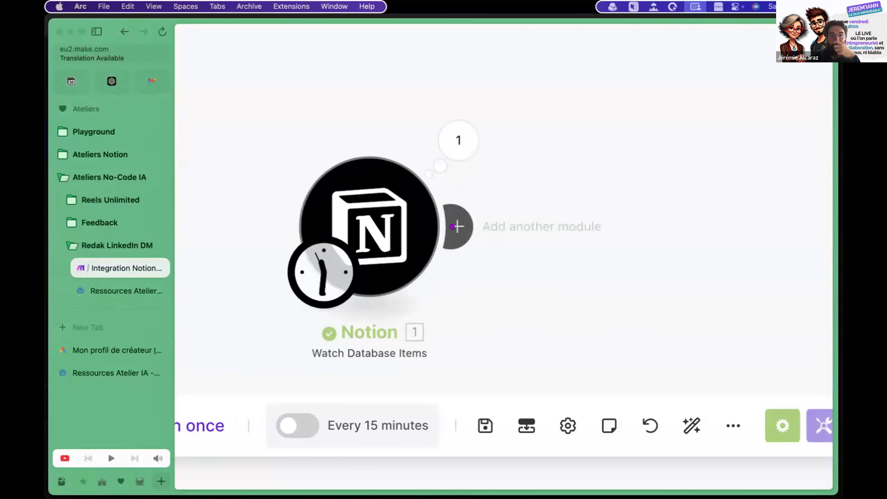
{"action": "left_click", "coordinate": [456, 227]}
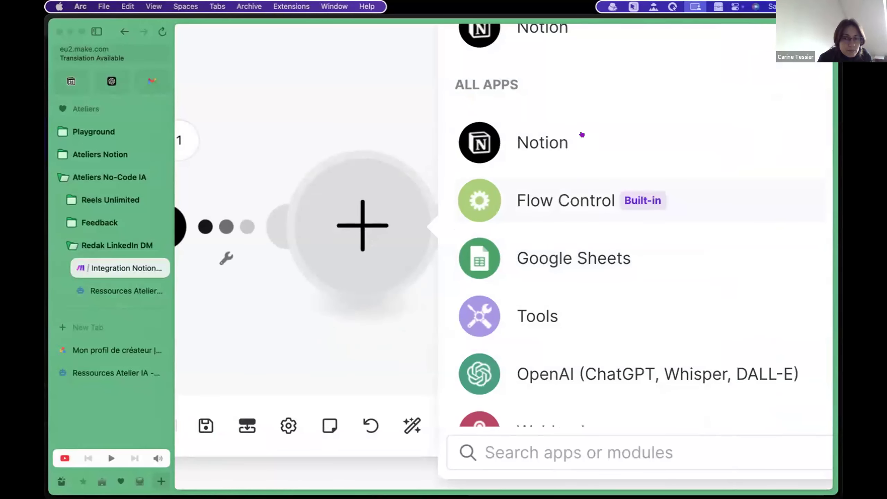
{"action": "left_click", "coordinate": [546, 151]}
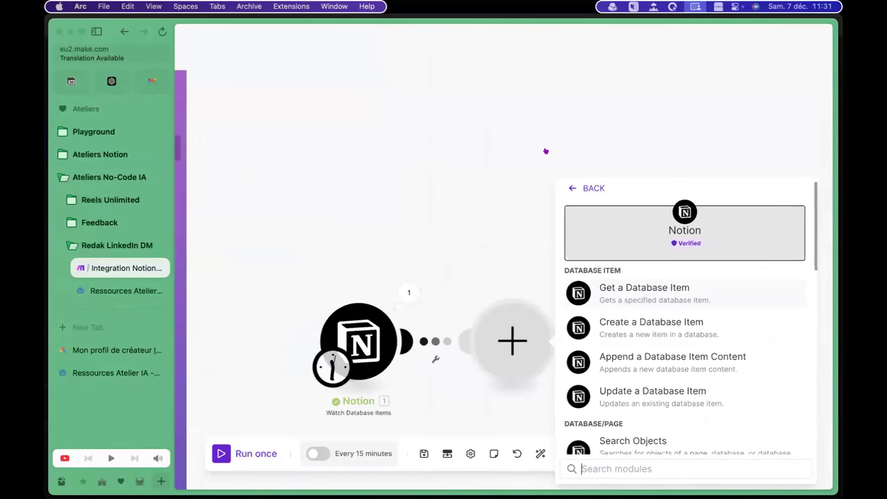
{"action": "scroll", "coordinate": [654, 313], "scroll_direction": "down", "scroll_amount": 2}
{"action": "scroll", "coordinate": [654, 312], "scroll_direction": "down", "scroll_amount": 2}
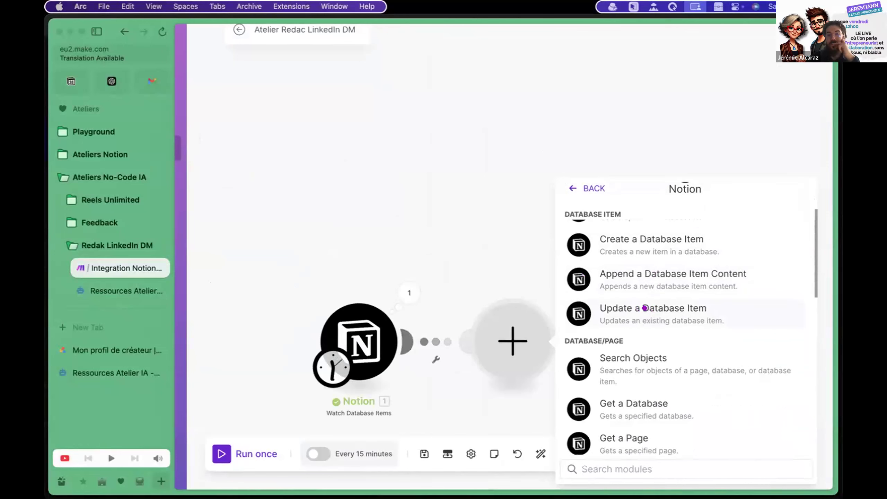
{"action": "left_click", "coordinate": [626, 314]}
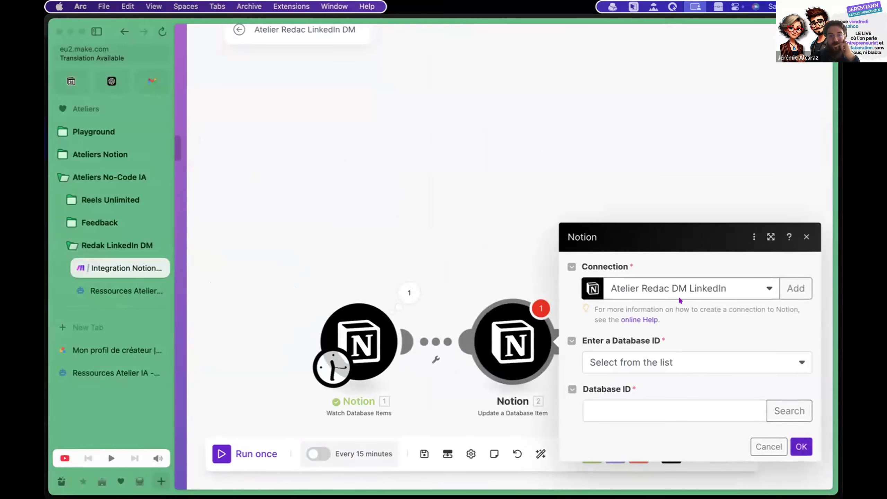
Step: Use the Atelier Redac DM LinkedIn connection for the update module and pick the contacts database through an unfiltered database search
{"action": "left_click", "coordinate": [682, 285]}
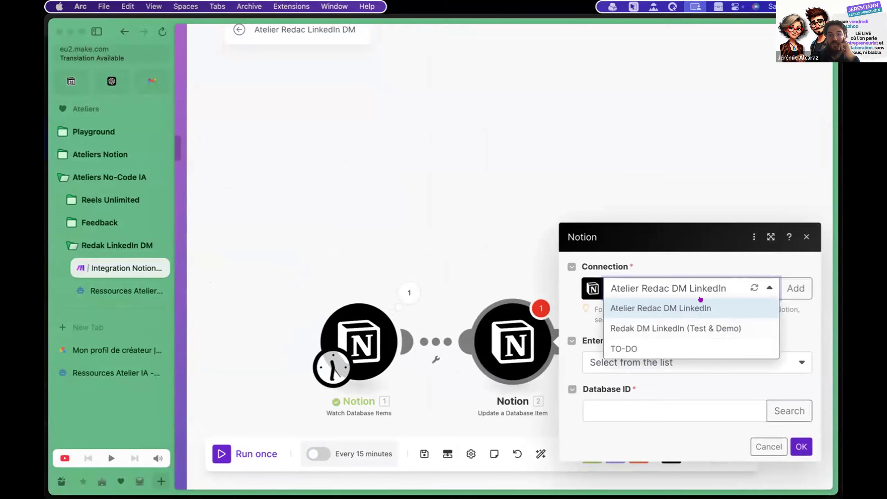
{"action": "left_click", "coordinate": [711, 307]}
{"action": "left_click", "coordinate": [711, 290]}
{"action": "left_click", "coordinate": [708, 291]}
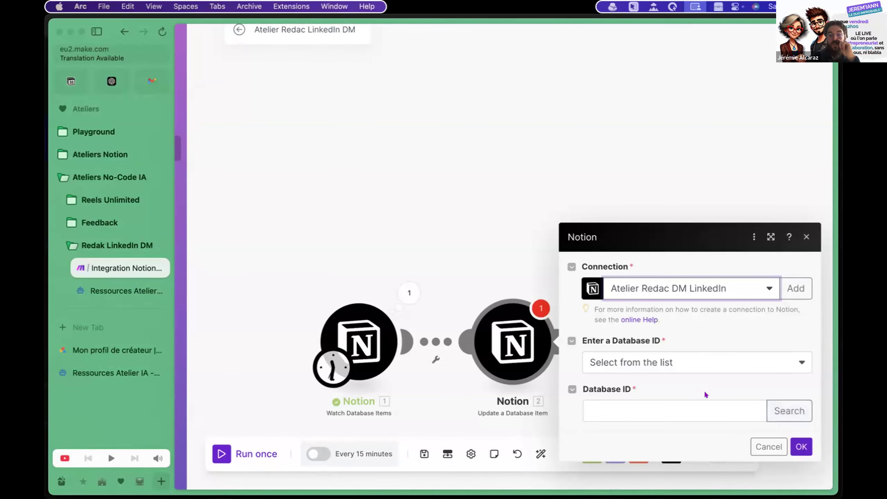
{"action": "left_click", "coordinate": [784, 410]}
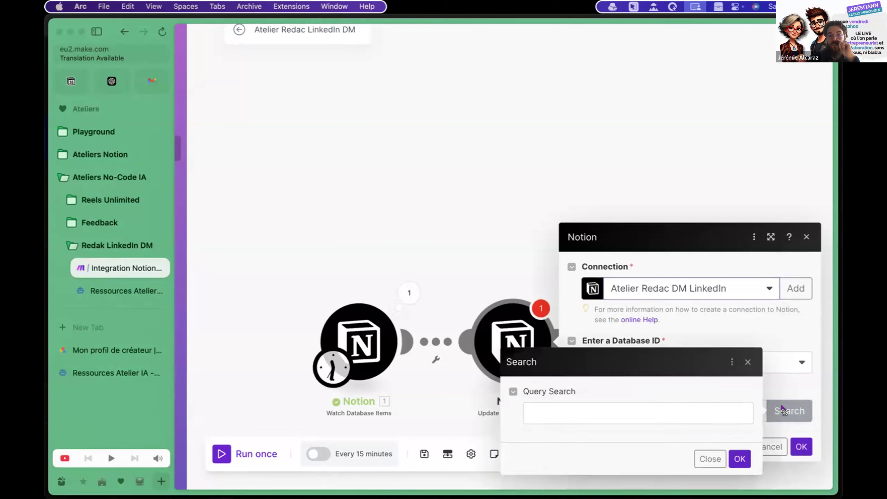
{"action": "left_click", "coordinate": [730, 459]}
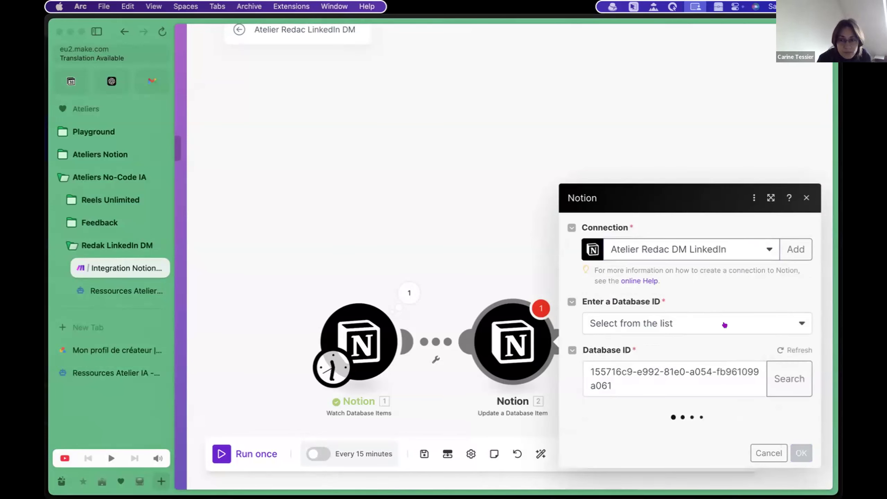
Step: Review the contact fields offered for updating in the Notion update module
{"action": "scroll", "coordinate": [723, 320], "scroll_direction": "down", "scroll_amount": 5}
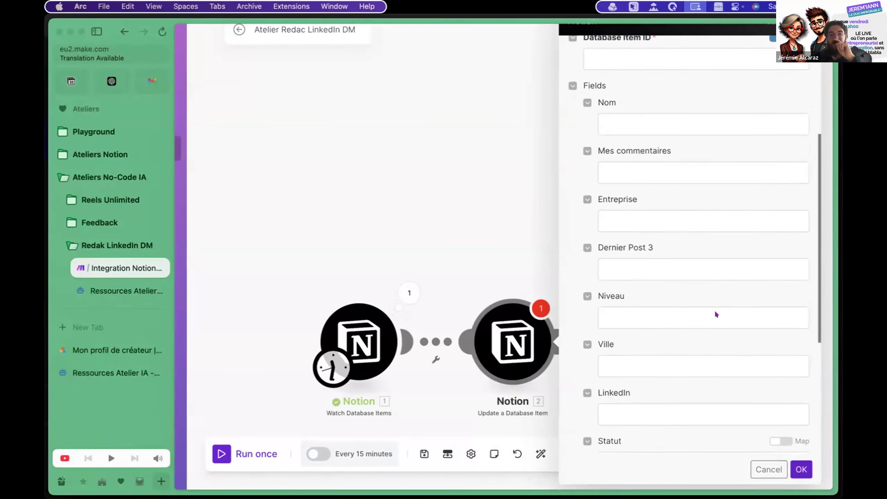
{"action": "scroll", "coordinate": [715, 312], "scroll_direction": "down", "scroll_amount": 1}
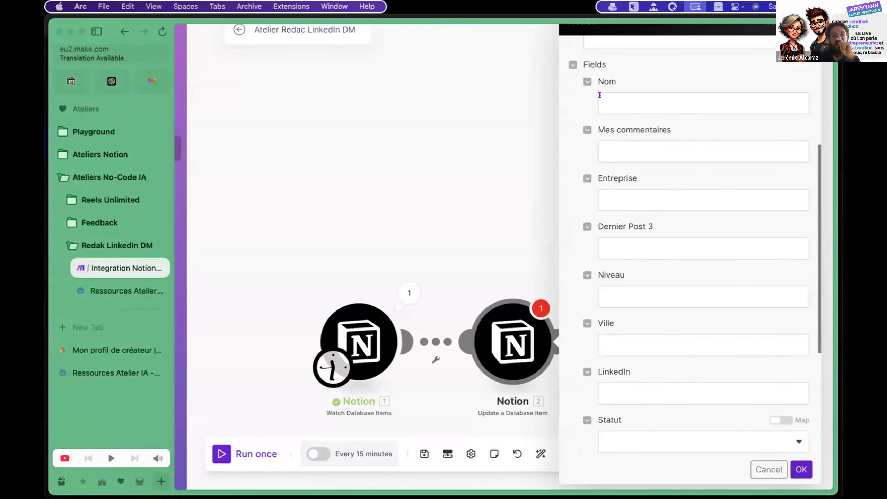
{"action": "scroll", "coordinate": [645, 192], "scroll_direction": "down", "scroll_amount": 2}
{"action": "scroll", "coordinate": [646, 192], "scroll_direction": "down", "scroll_amount": 5}
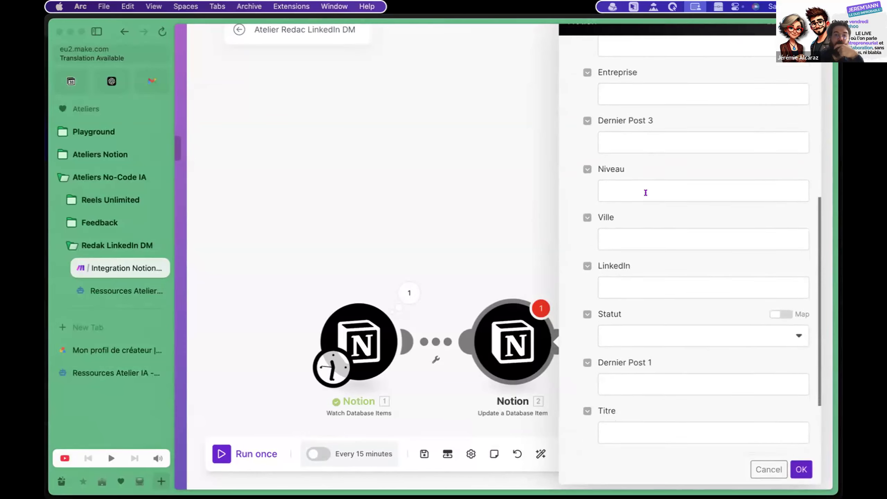
{"action": "scroll", "coordinate": [646, 192], "scroll_direction": "up", "scroll_amount": 8}
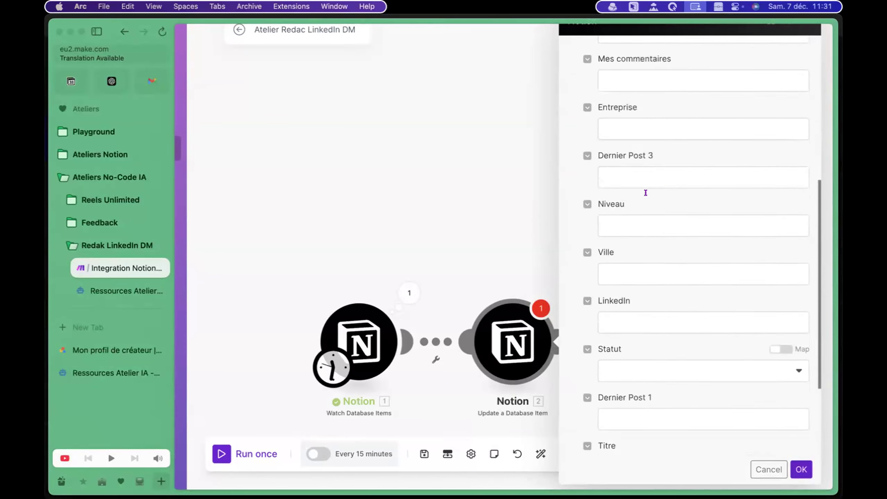
{"action": "scroll", "coordinate": [649, 195], "scroll_direction": "down", "scroll_amount": 6}
{"action": "scroll", "coordinate": [652, 140], "scroll_direction": "up", "scroll_amount": 6}
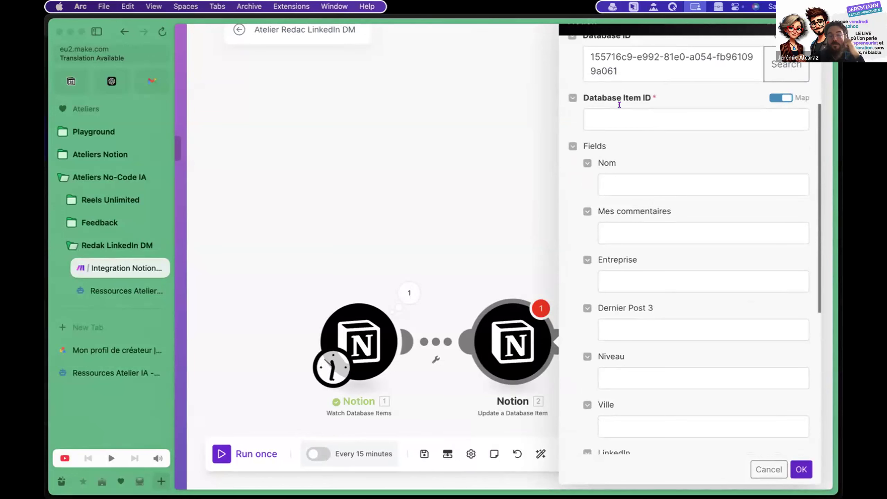
Step: Map the update module's Database Item ID to the Database Item ID output by the Watch Database Items trigger
{"action": "left_click", "coordinate": [597, 116]}
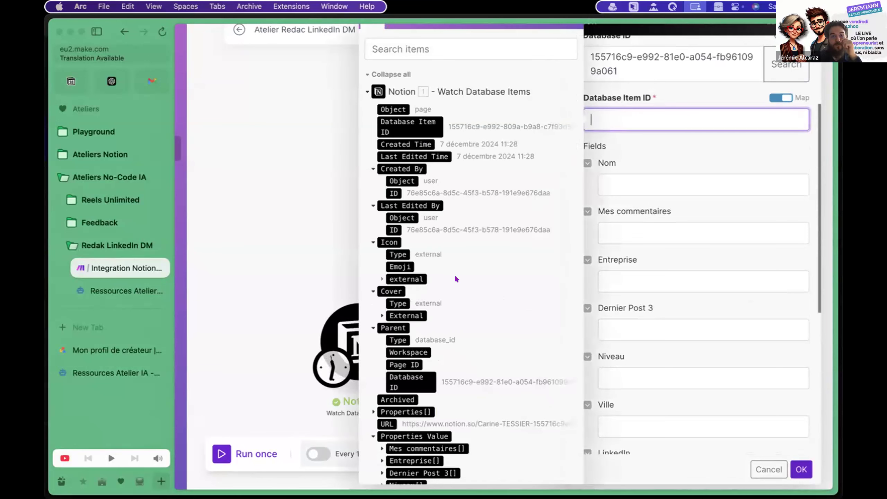
{"action": "scroll", "coordinate": [456, 278], "scroll_direction": "down", "scroll_amount": 5}
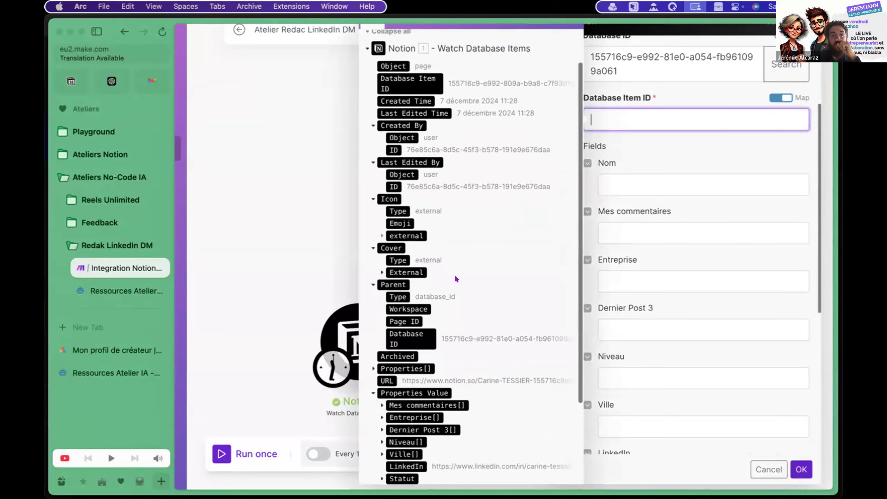
{"action": "scroll", "coordinate": [456, 279], "scroll_direction": "down", "scroll_amount": 4}
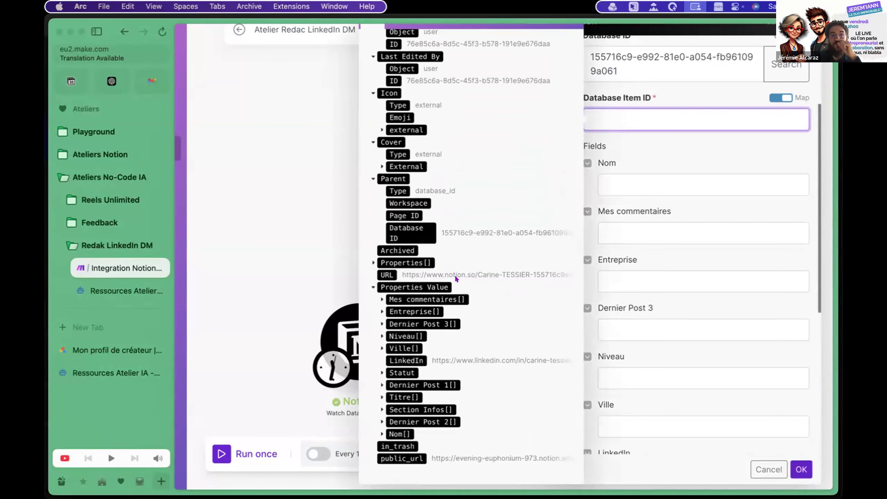
{"action": "scroll", "coordinate": [455, 275], "scroll_direction": "up", "scroll_amount": 9}
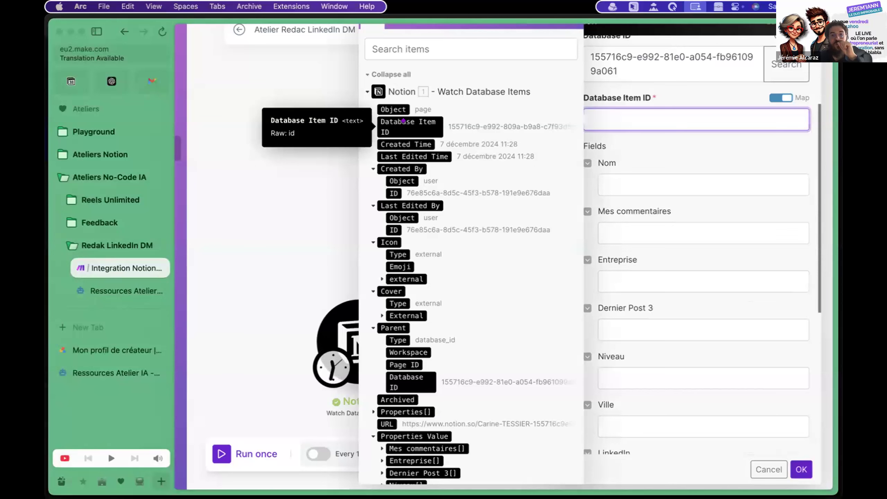
{"action": "left_click", "coordinate": [403, 122]}
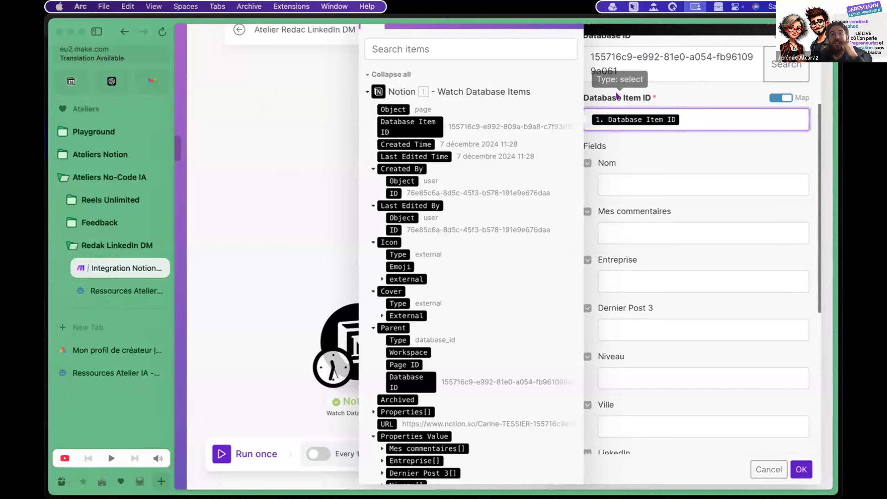
{"action": "key", "text": "BackSpace"}
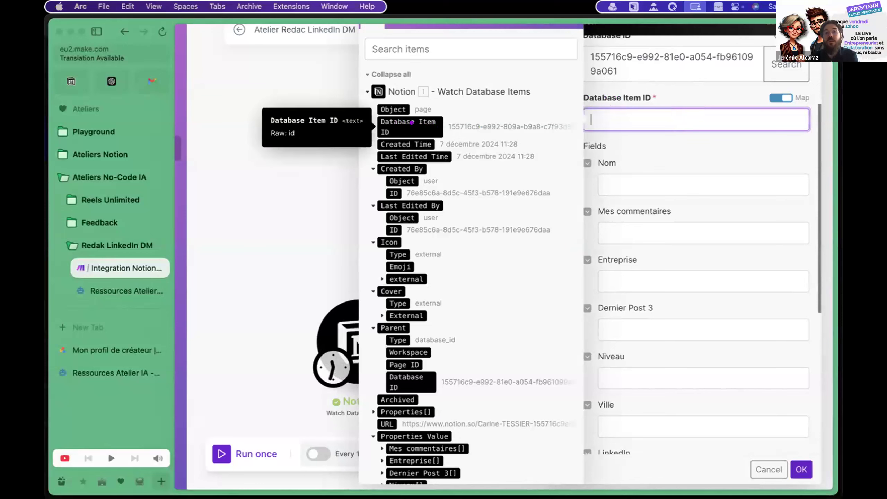
{"action": "left_click", "coordinate": [402, 122]}
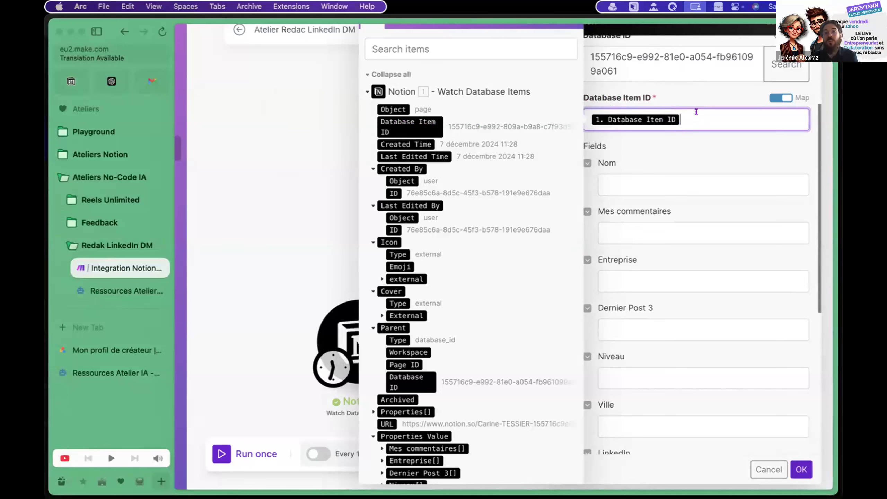
Step: Set the update module's Statut field to "In progress: En cours" and confirm the module settings
{"action": "scroll", "coordinate": [685, 323], "scroll_direction": "down", "scroll_amount": 3}
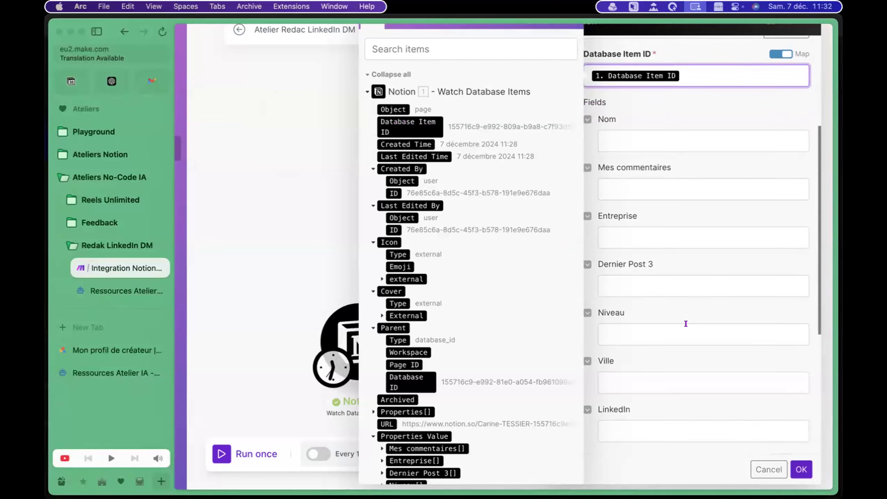
{"action": "scroll", "coordinate": [686, 327], "scroll_direction": "down", "scroll_amount": 3}
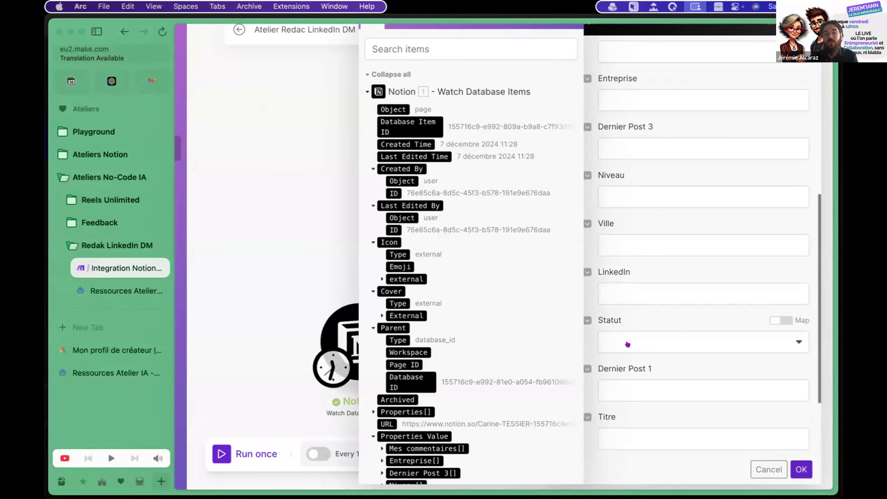
{"action": "left_click", "coordinate": [626, 338]}
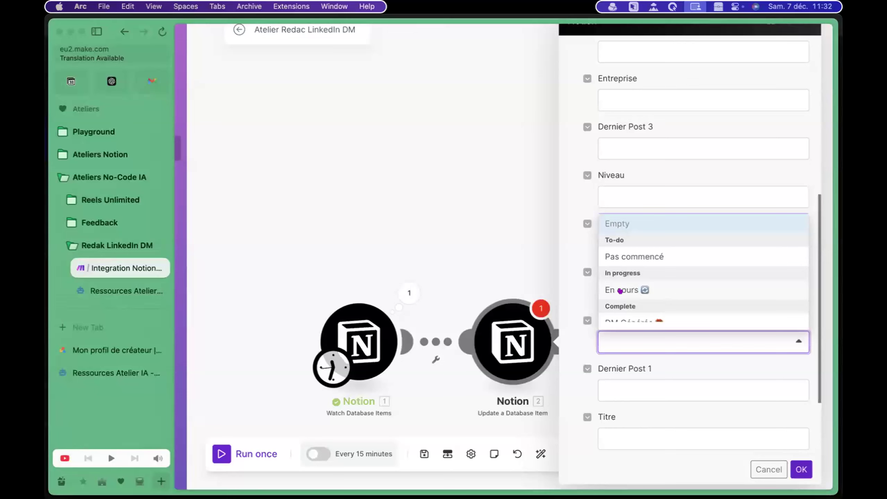
{"action": "left_click", "coordinate": [620, 291]}
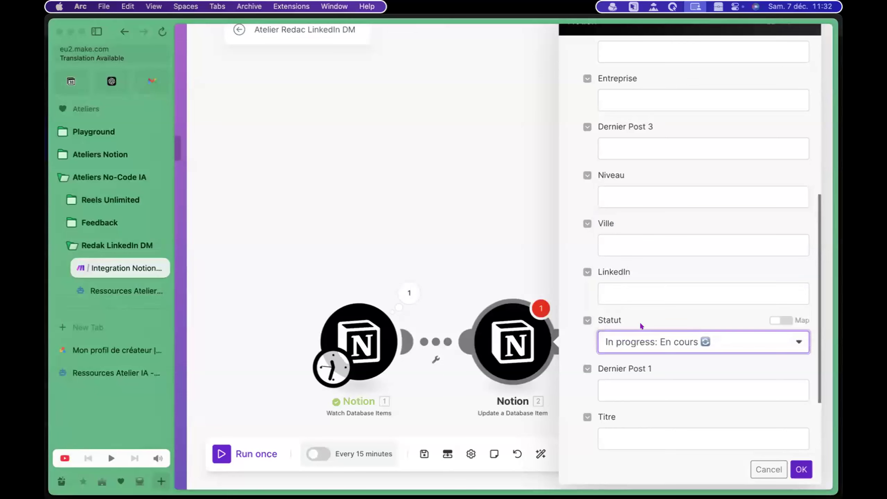
{"action": "scroll", "coordinate": [640, 322], "scroll_direction": "down", "scroll_amount": 3}
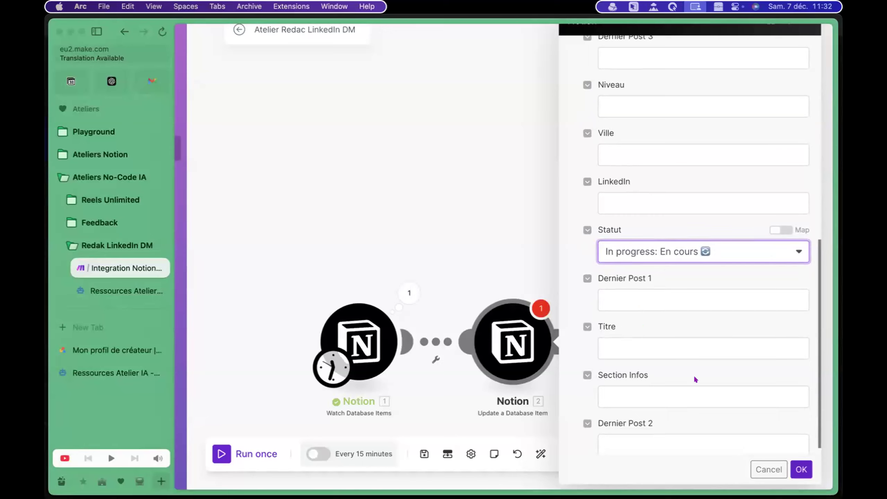
{"action": "left_click", "coordinate": [801, 469]}
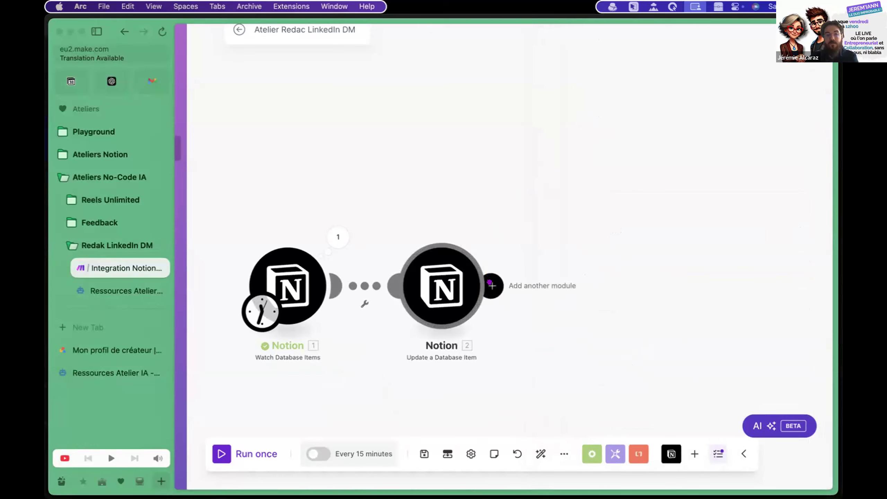
{"action": "left_click", "coordinate": [493, 285]}
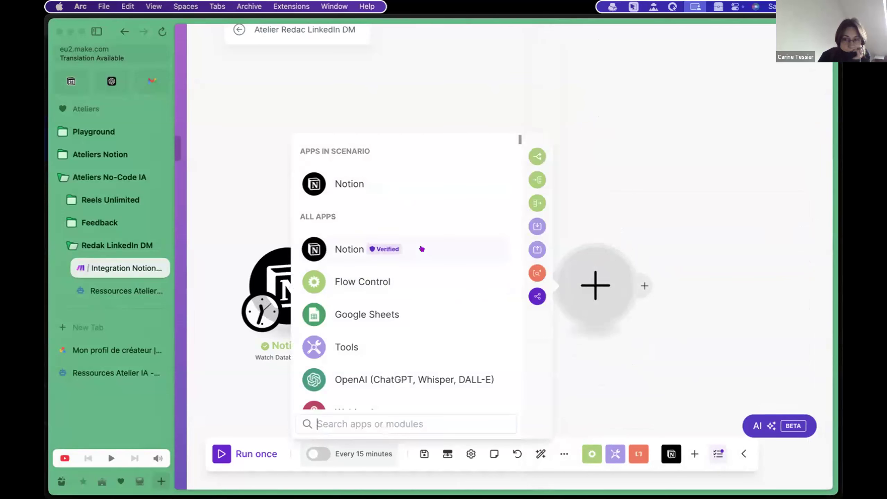
{"action": "left_click", "coordinate": [597, 274]}
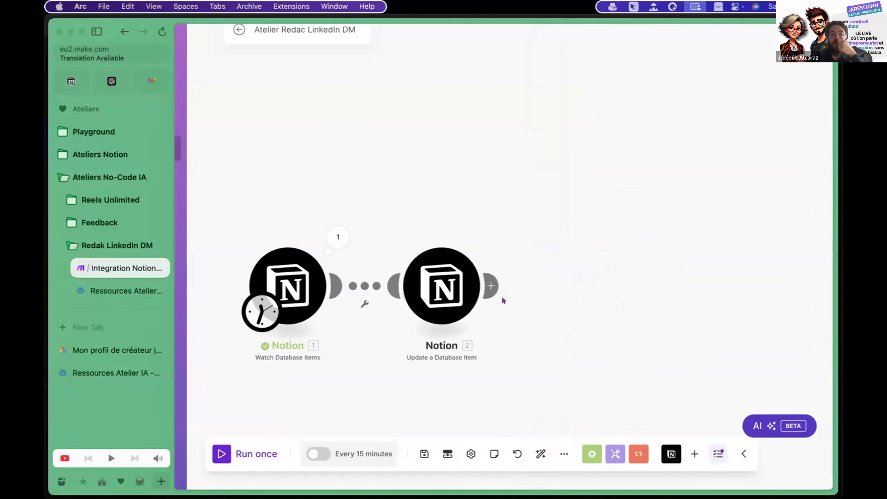
{"action": "left_click", "coordinate": [491, 286]}
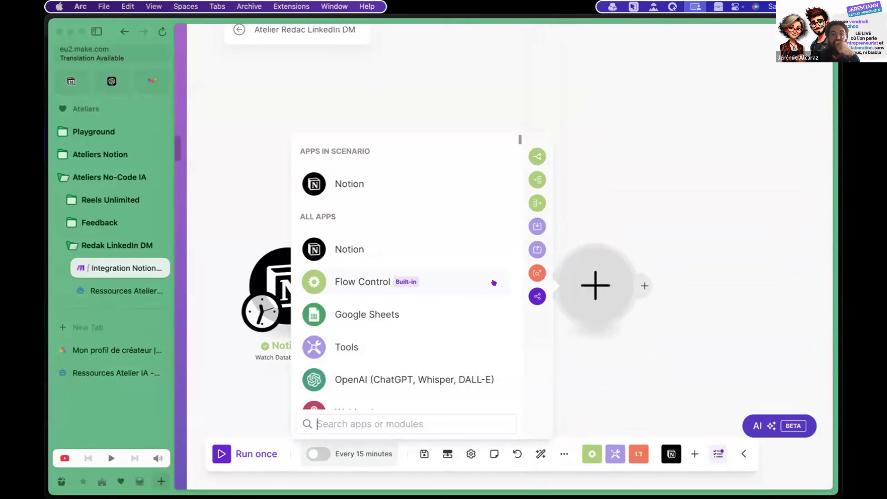
{"action": "left_click", "coordinate": [614, 179]}
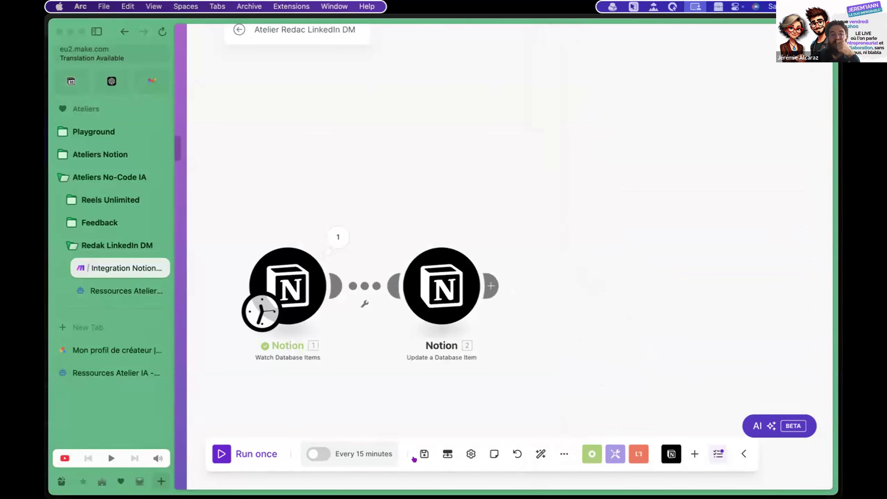
Step: Save the scenario and add an OpenRouter Create a Chat Completion module after the Notion update module
{"action": "left_click", "coordinate": [424, 454]}
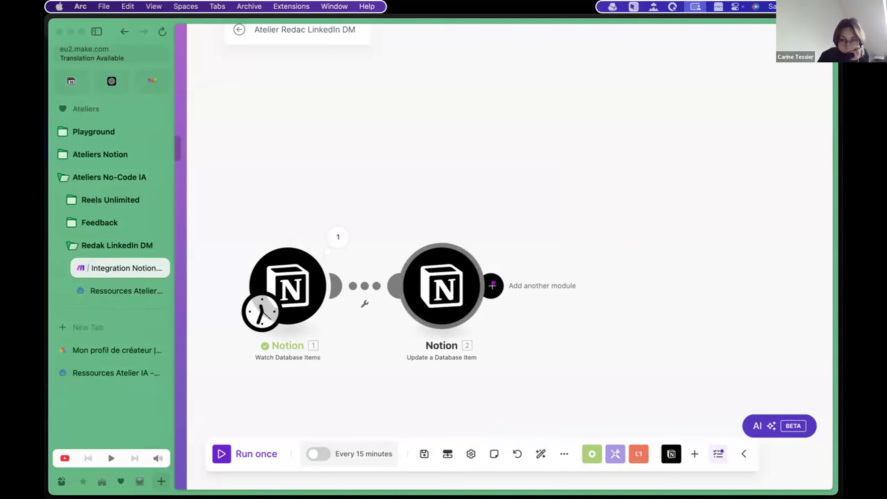
{"action": "left_click", "coordinate": [493, 285]}
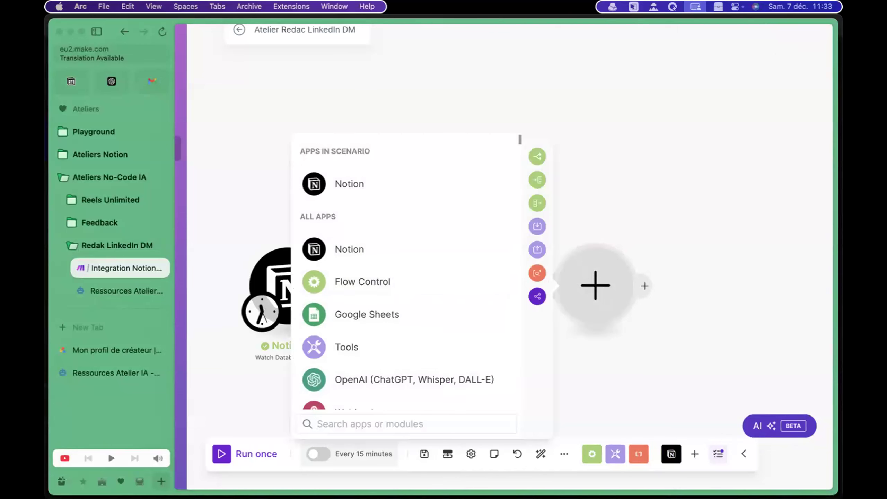
{"action": "type", "text": "open"}
{"action": "left_click", "coordinate": [356, 179]}
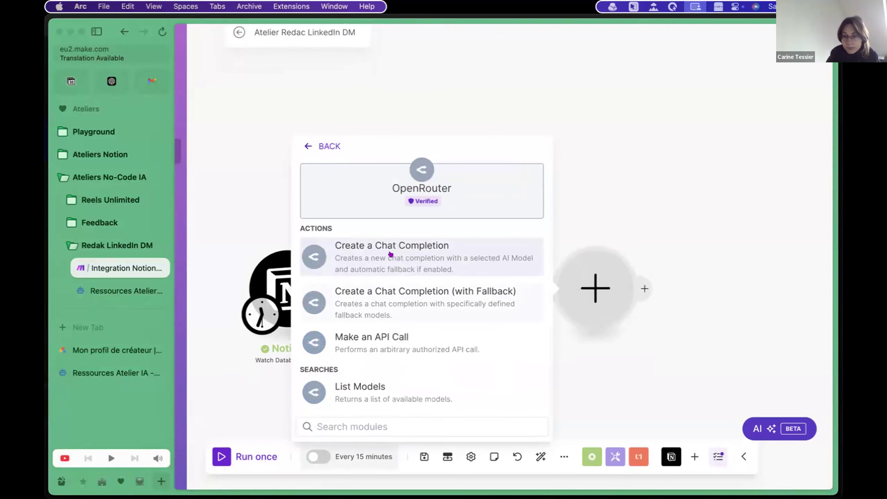
{"action": "left_click", "coordinate": [431, 256]}
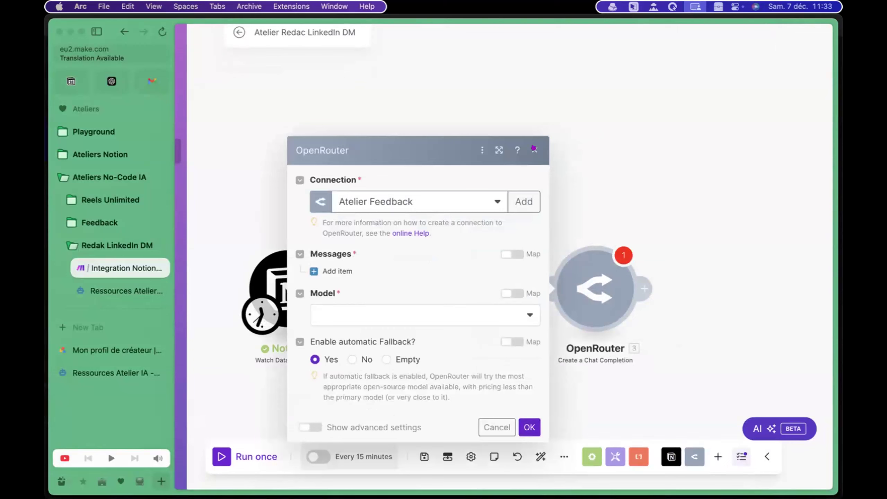
{"action": "left_click", "coordinate": [535, 149]}
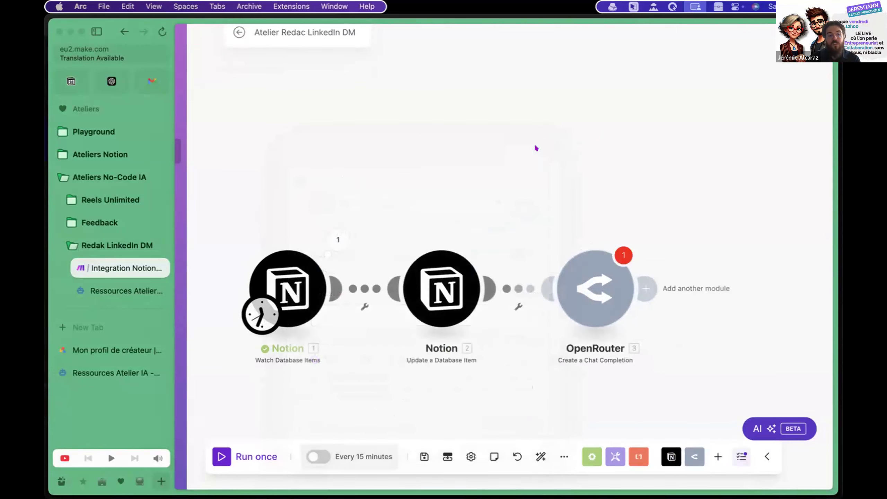
Step: Open the OpenRouter website in its own tab from the tools list on the Notion page Ressources Atelier IA - DM LinkedIn
{"action": "left_click", "coordinate": [119, 291]}
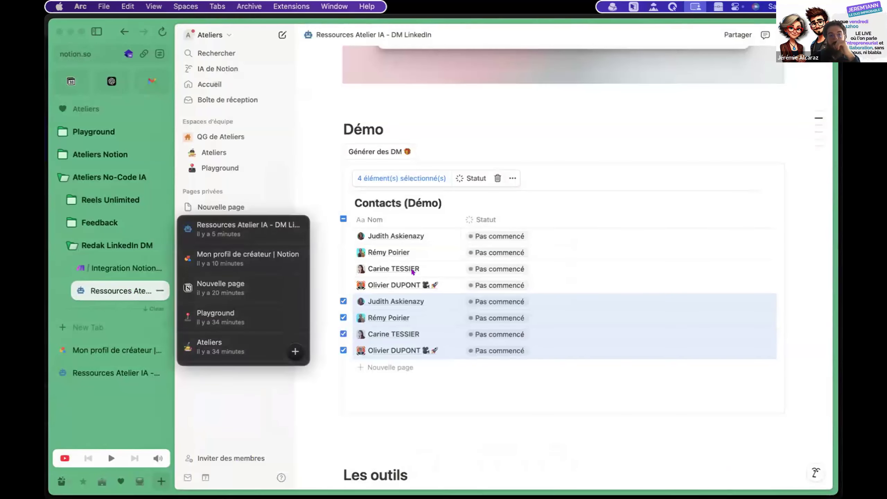
{"action": "scroll", "coordinate": [446, 163], "scroll_direction": "up", "scroll_amount": 10}
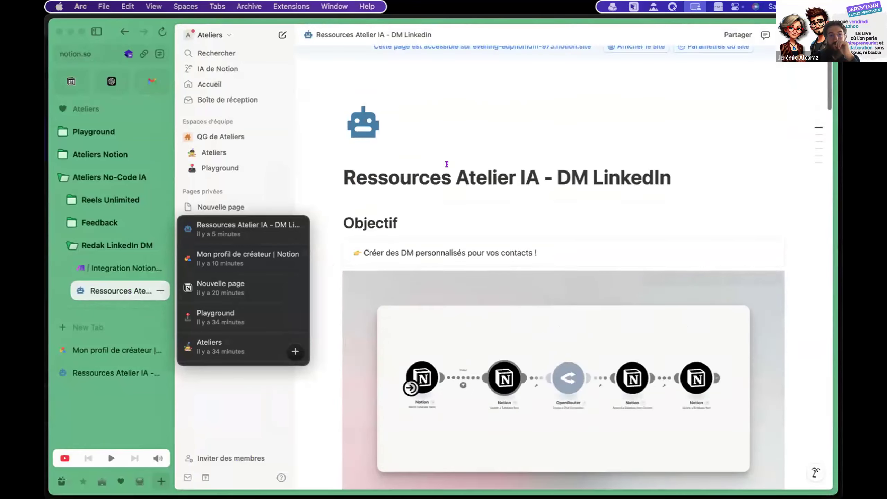
{"action": "scroll", "coordinate": [446, 164], "scroll_direction": "down", "scroll_amount": 13}
{"action": "scroll", "coordinate": [447, 164], "scroll_direction": "down", "scroll_amount": 10}
{"action": "scroll", "coordinate": [447, 164], "scroll_direction": "up", "scroll_amount": 7}
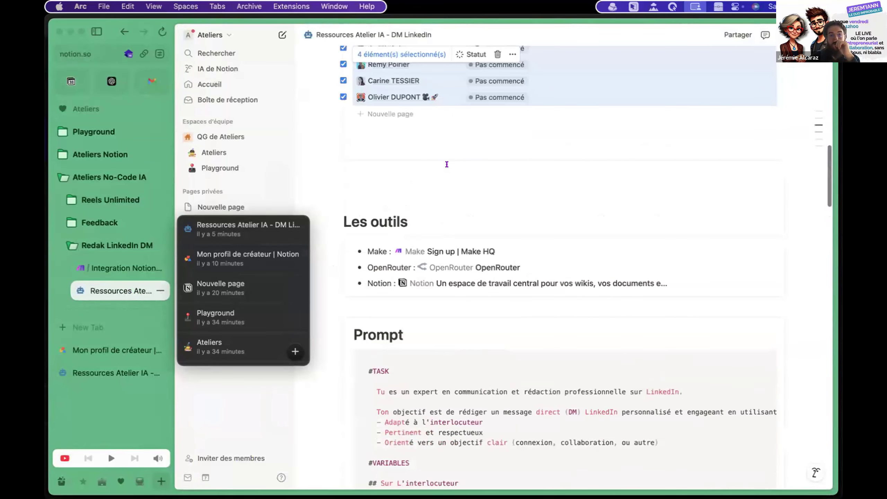
{"action": "left_click", "coordinate": [471, 266]}
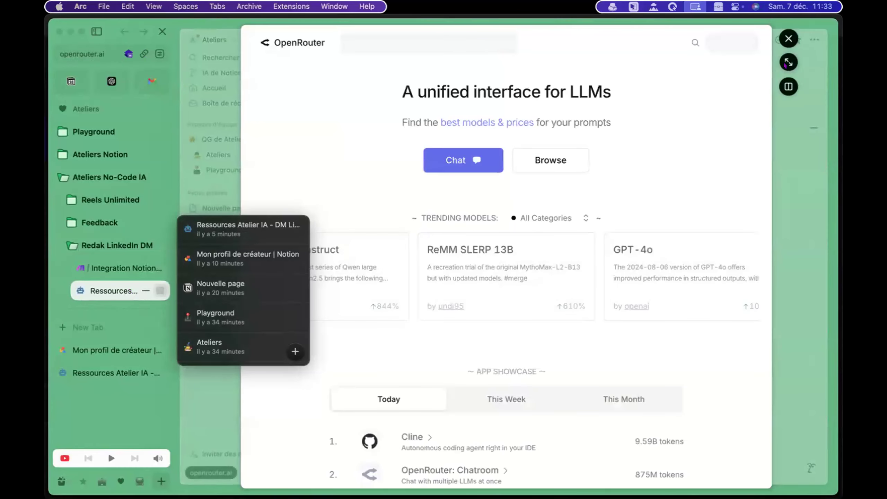
{"action": "left_click", "coordinate": [788, 64]}
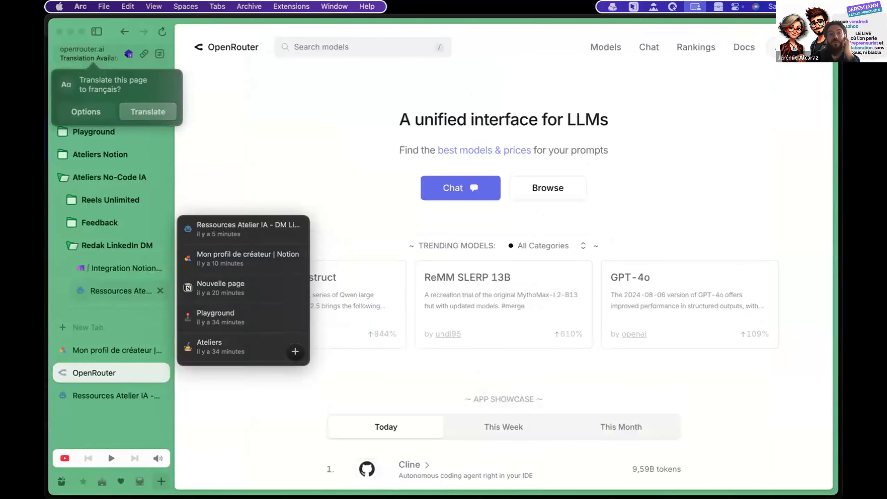
Step: Sign in to OpenRouter with the Google account and approve sharing the account details
{"action": "left_click", "coordinate": [773, 49]}
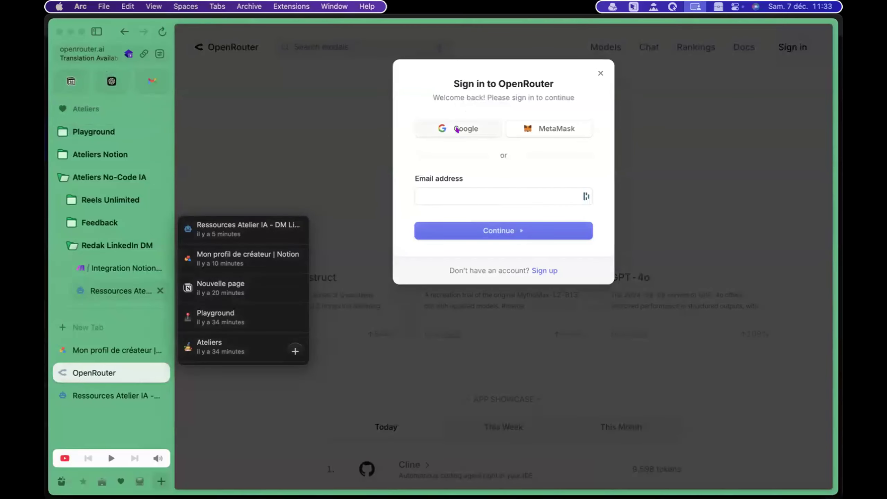
{"action": "left_click", "coordinate": [457, 130]}
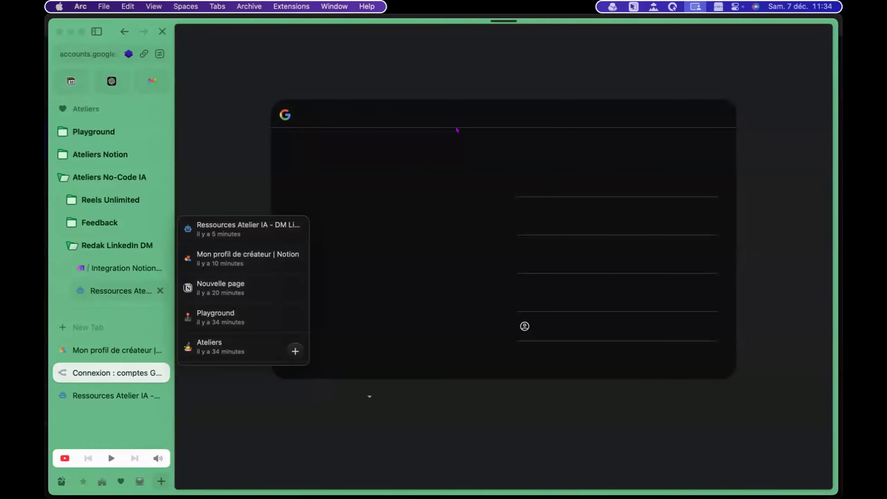
{"action": "left_click", "coordinate": [569, 175]}
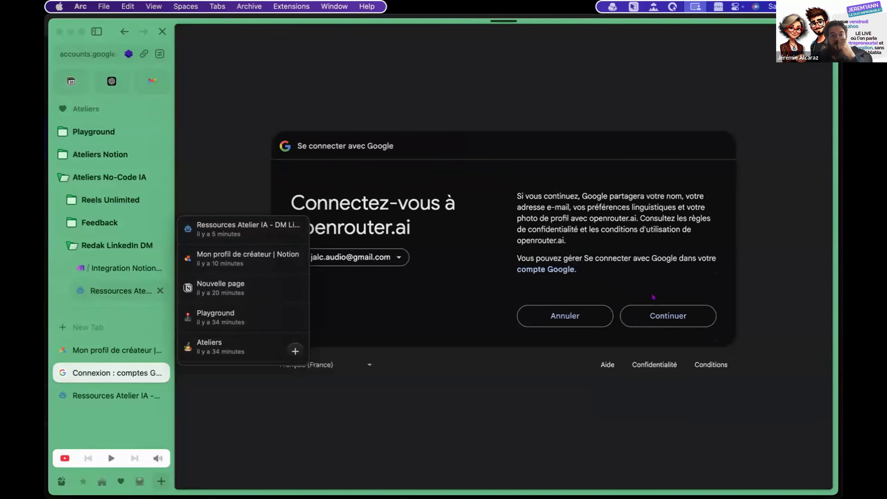
{"action": "left_click", "coordinate": [656, 316]}
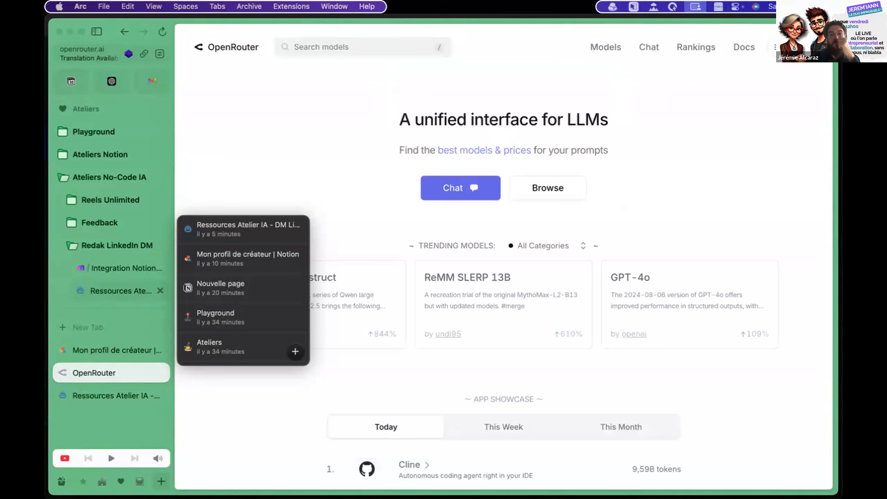
Step: Create an OpenRouter API key named "Atelier Redac LinkedIn DM" with no credit limit and copy it
{"action": "left_click", "coordinate": [784, 48]}
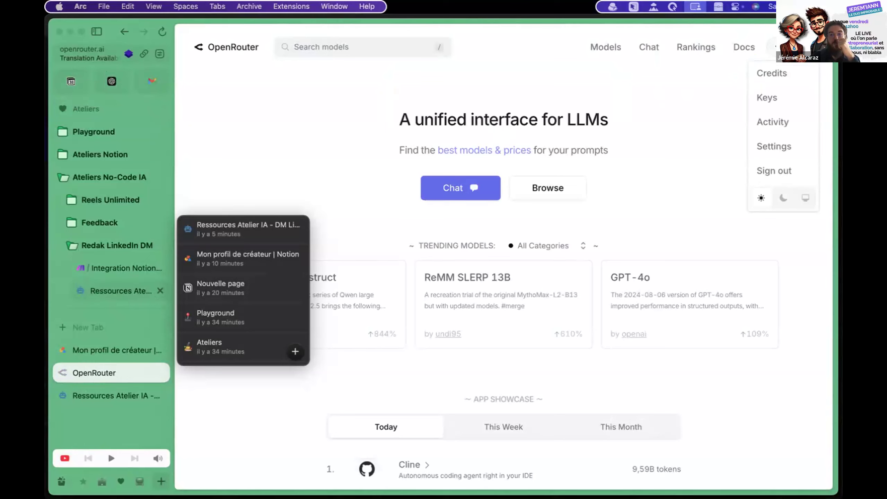
{"action": "left_click", "coordinate": [775, 101]}
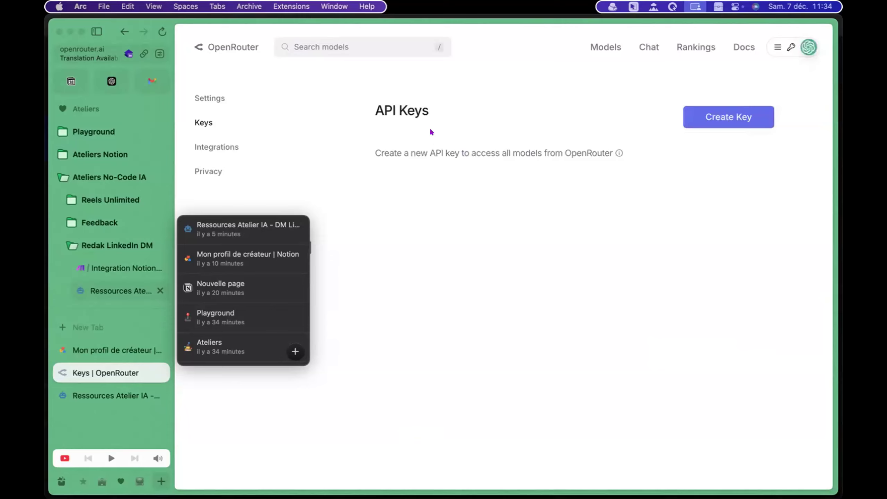
{"action": "left_click", "coordinate": [248, 139]}
{"action": "left_click", "coordinate": [231, 117]}
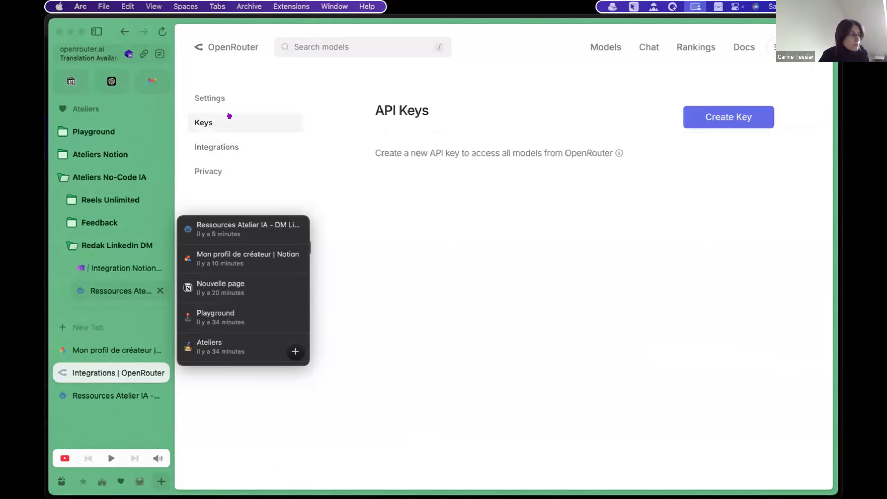
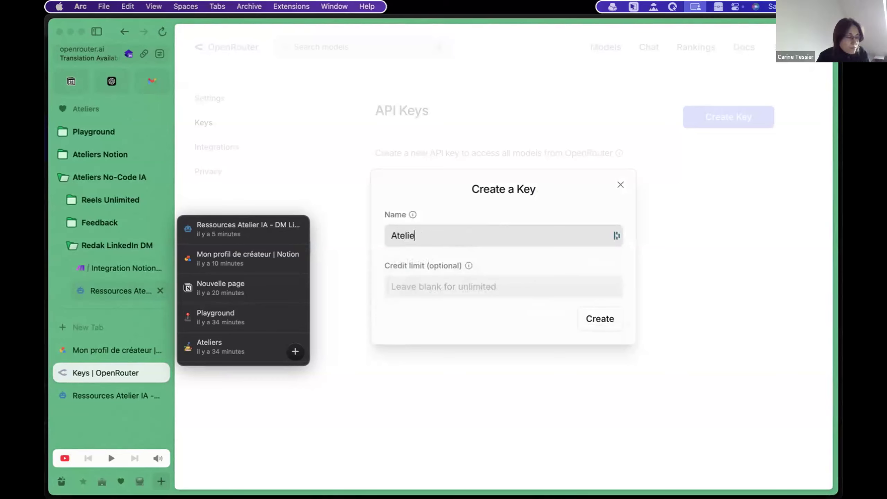
{"action": "type", "text": "Li"}
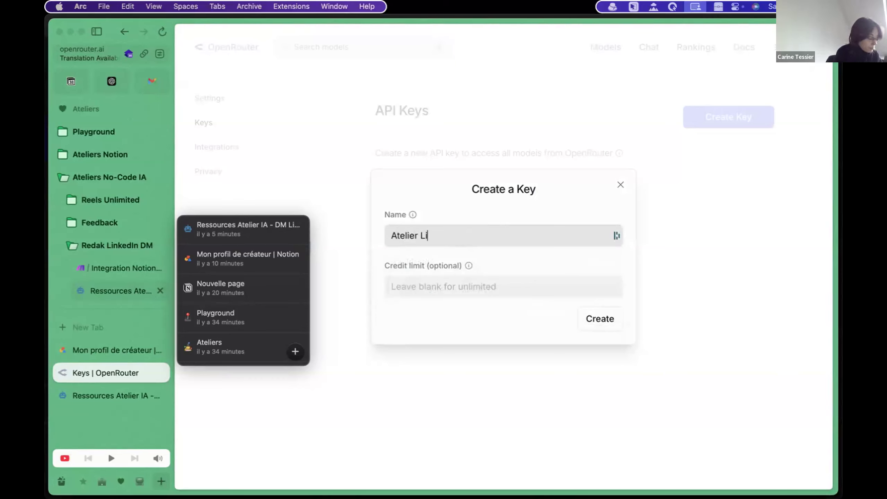
{"action": "type", "text": "nkedIn DM"}
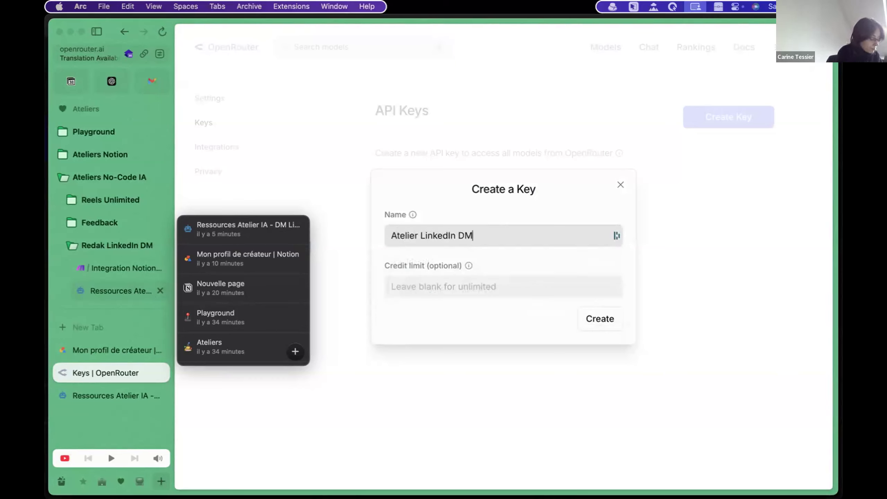
{"action": "type", "text": "Redac"}
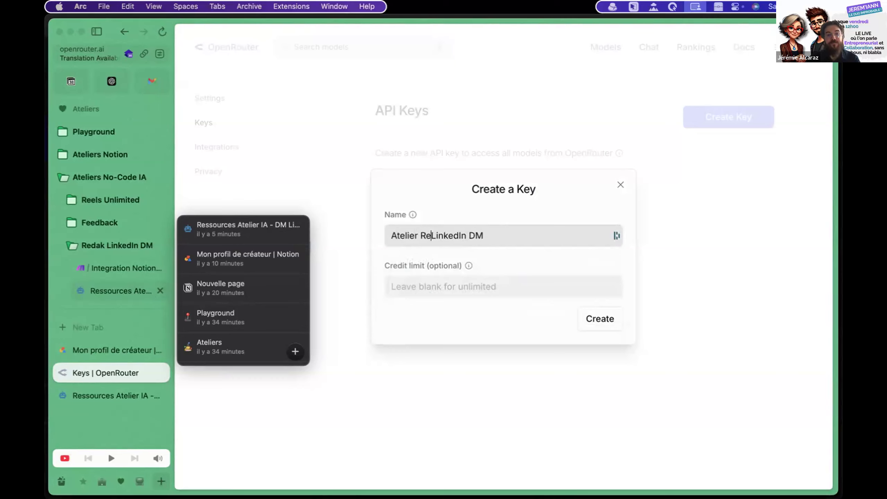
{"action": "left_click", "coordinate": [601, 319]}
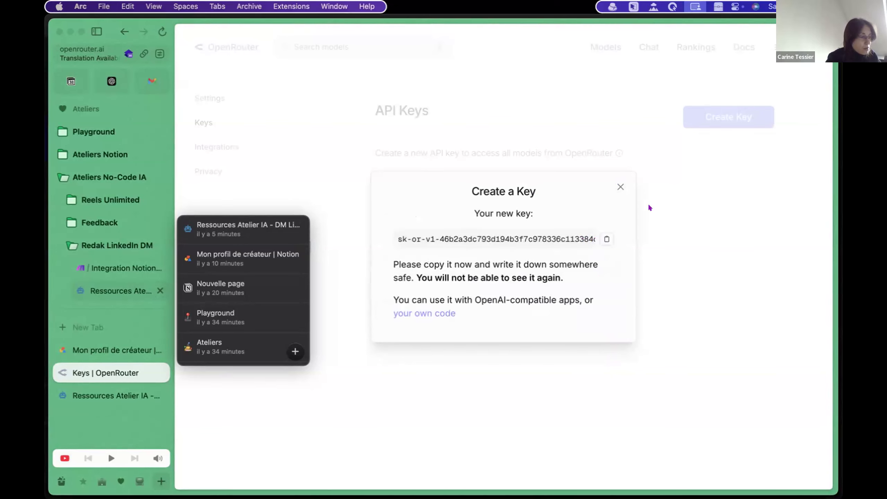
{"action": "left_click", "coordinate": [617, 179]}
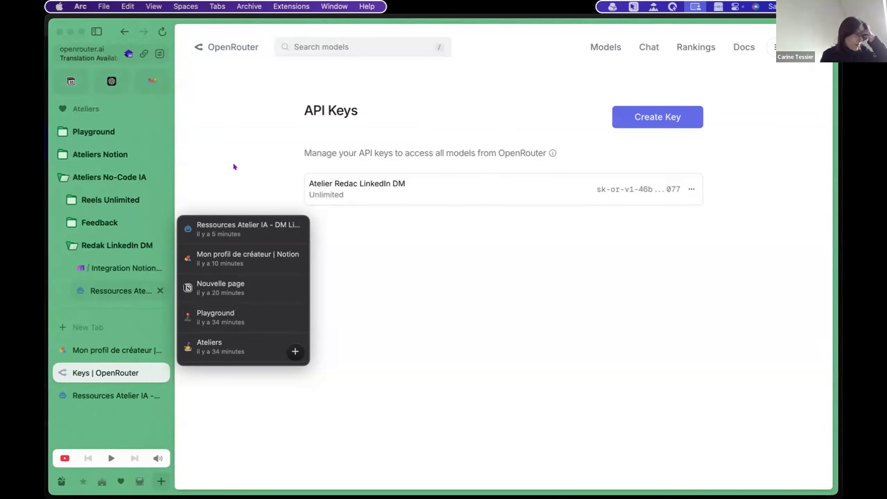
Step: Back in Make, create a connection named "Atelier Redac LinkedIn DM" for the OpenRouter module, pasting the API key
{"action": "left_click", "coordinate": [119, 269]}
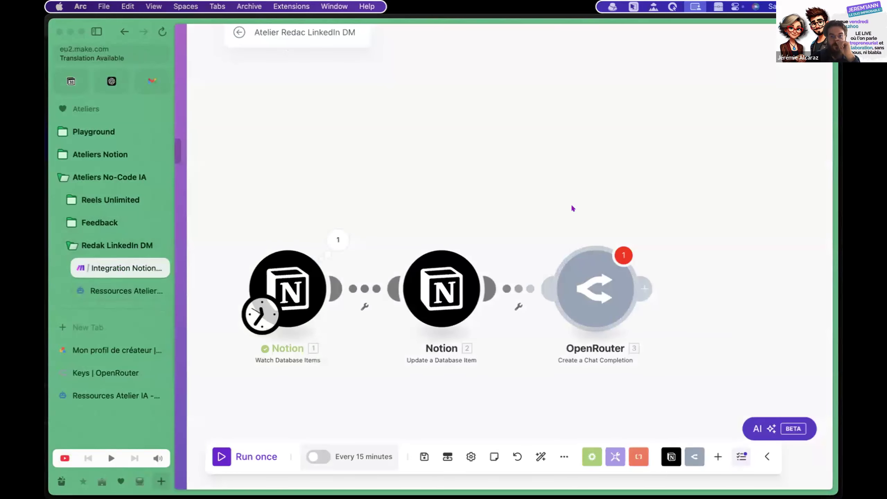
{"action": "left_click_drag", "start_coordinate": [490, 151], "coordinate": [419, 102]}
{"action": "left_click", "coordinate": [519, 245]}
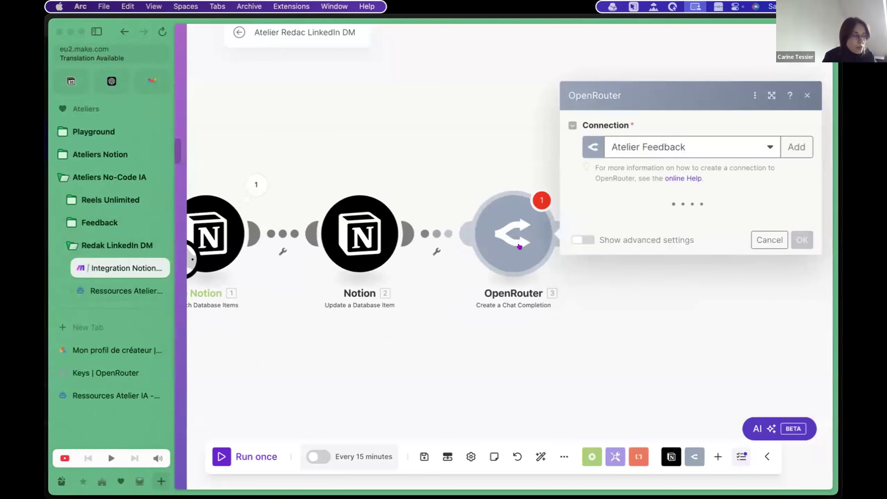
{"action": "left_click", "coordinate": [791, 147]}
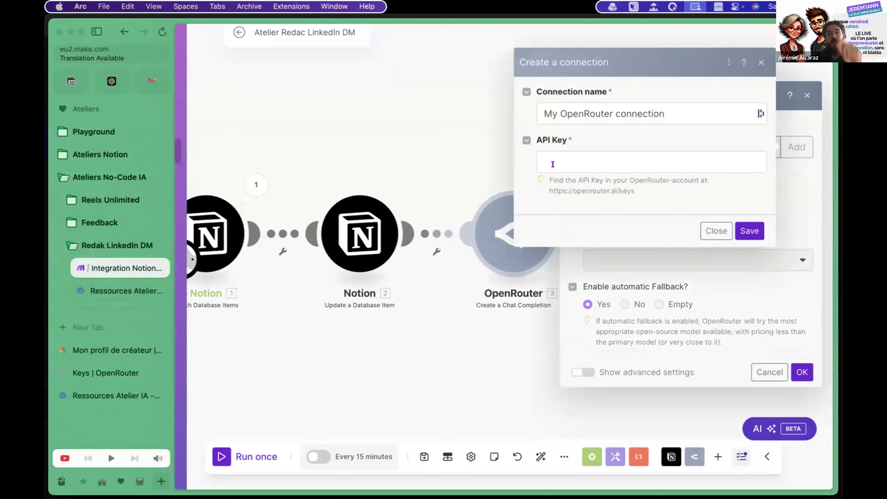
{"action": "left_click", "coordinate": [553, 164]}
{"action": "key", "text": "super+v"}
{"action": "left_click", "coordinate": [565, 104]}
{"action": "key", "text": "super+a"}
{"action": "type", "text": "Atelier "}
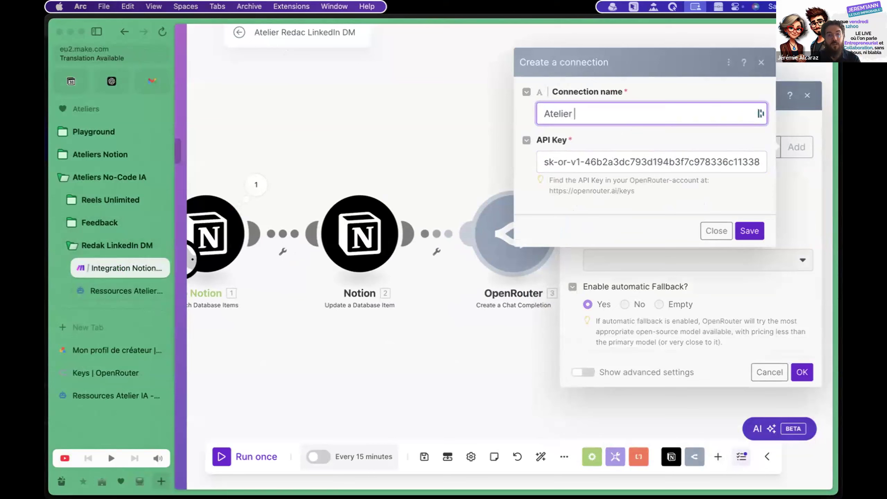
{"action": "type", "text": "Redac LinkedIn DM"}
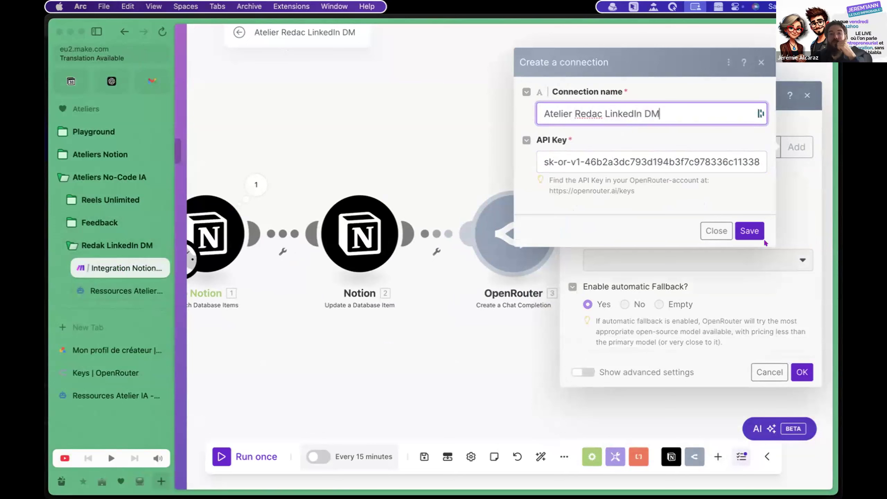
{"action": "left_click", "coordinate": [754, 234]}
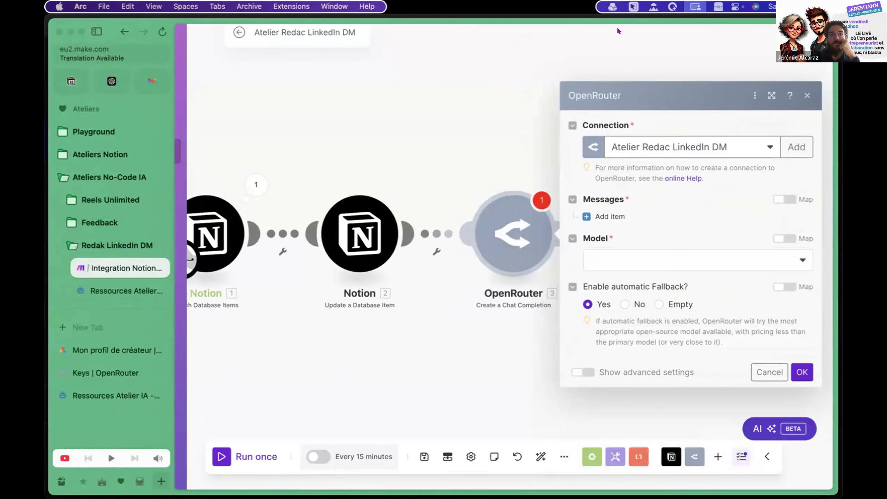
Step: Add a first message item to the OpenRouter module and set its role to User
{"action": "left_click", "coordinate": [620, 217]}
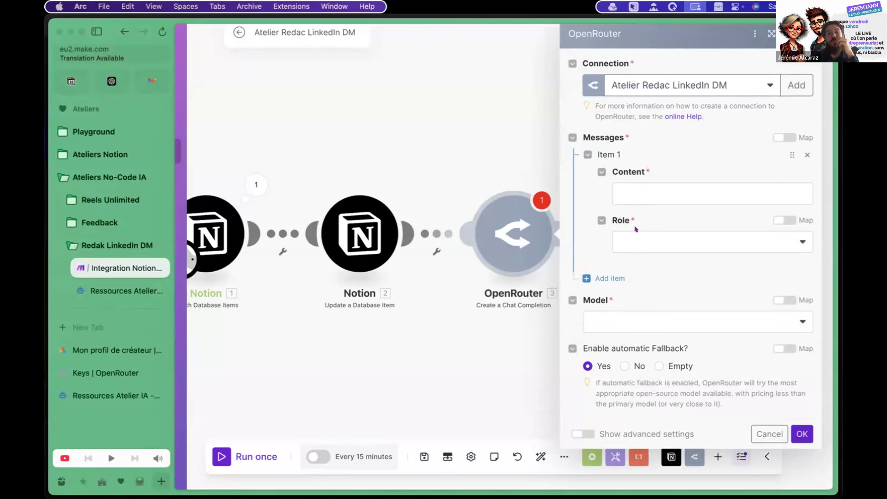
{"action": "left_click", "coordinate": [627, 246]}
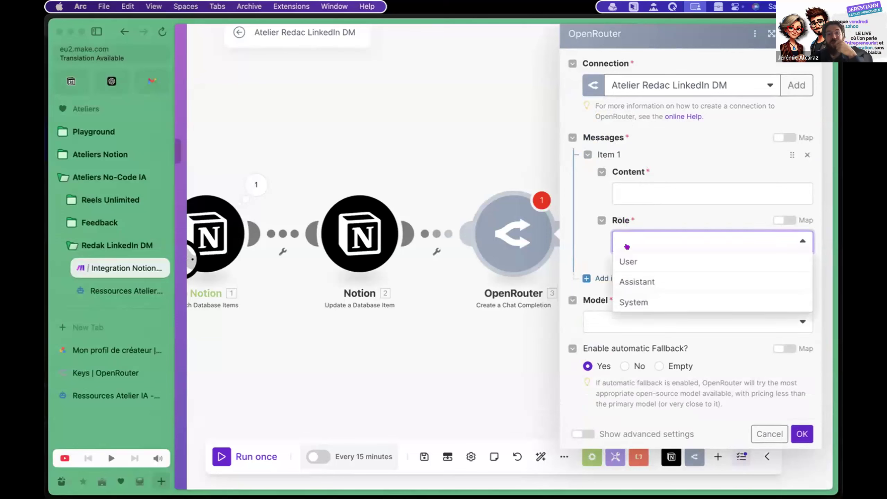
{"action": "left_click", "coordinate": [627, 262]}
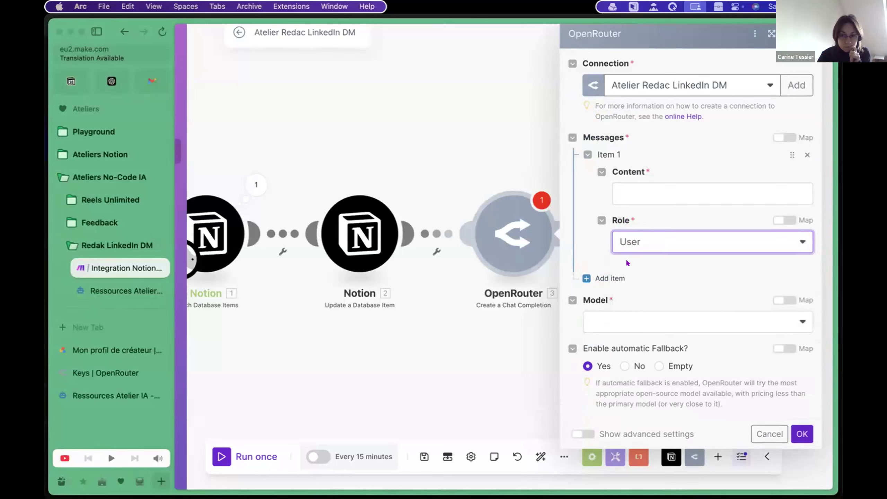
Step: Copy the prompt code block from the Notion resources page and paste it as the content of the OpenRouter module's first message
{"action": "left_click", "coordinate": [633, 199]}
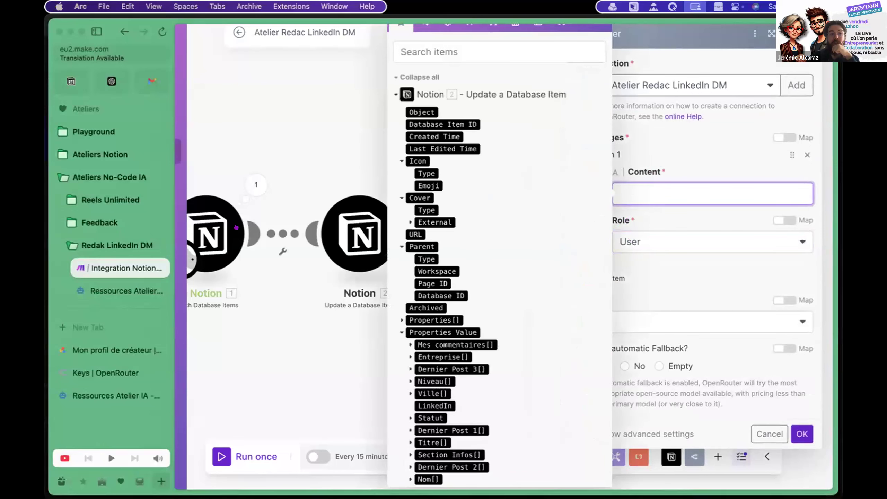
{"action": "left_click", "coordinate": [128, 291]}
{"action": "scroll", "coordinate": [538, 193], "scroll_direction": "down", "scroll_amount": 5}
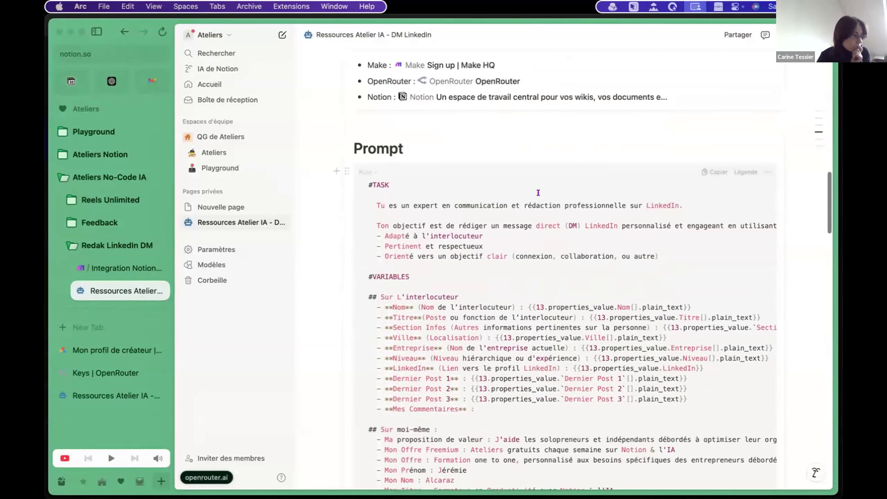
{"action": "left_click", "coordinate": [708, 171]}
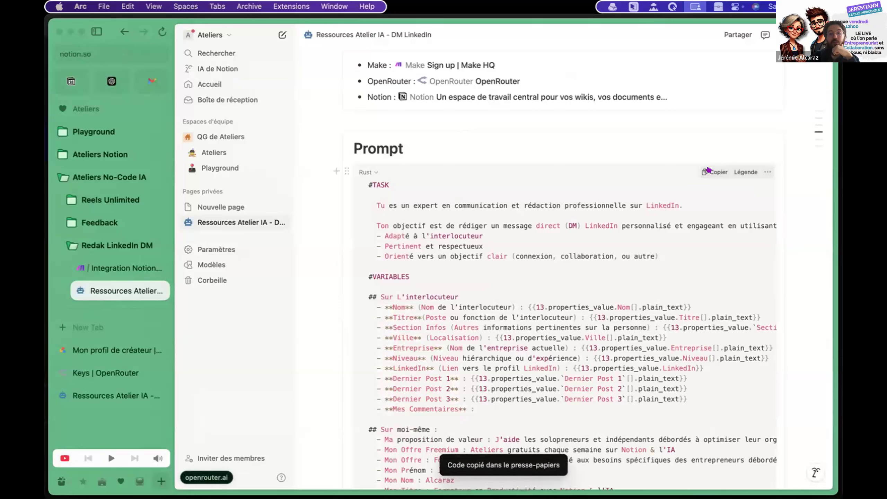
{"action": "left_click", "coordinate": [129, 266]}
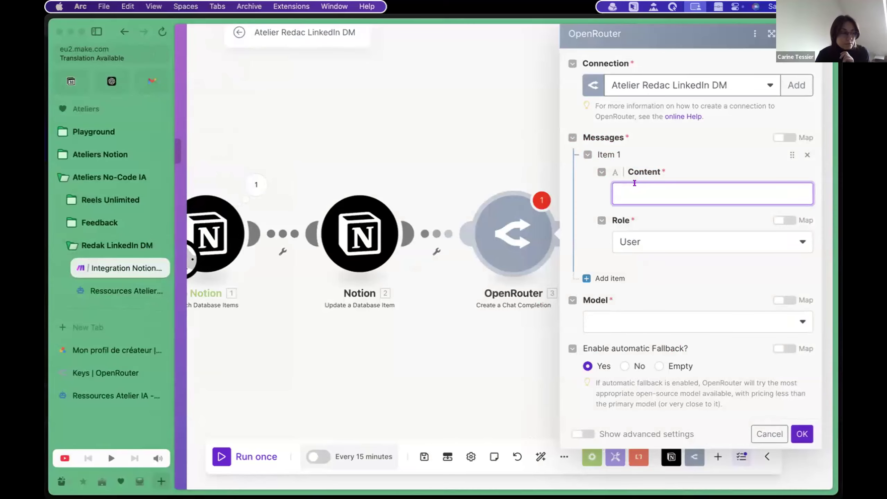
{"action": "key", "text": "super+v"}
{"action": "scroll", "coordinate": [661, 244], "scroll_direction": "up", "scroll_amount": 10}
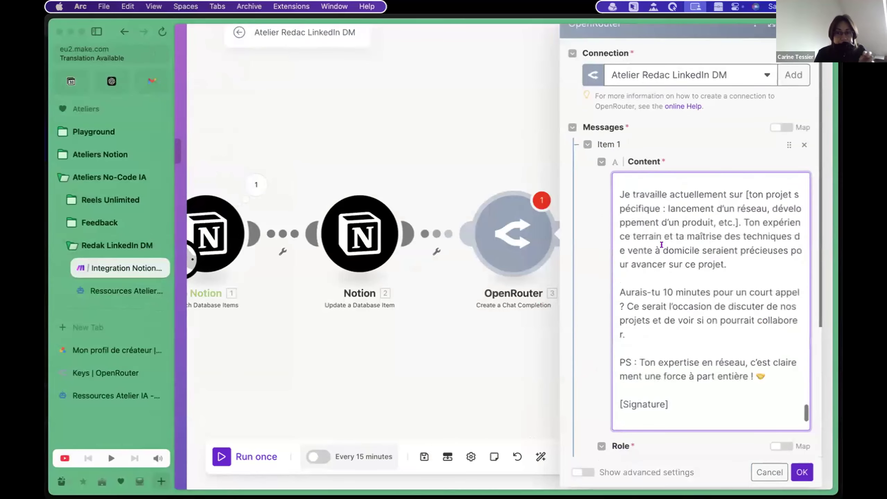
{"action": "scroll", "coordinate": [662, 245], "scroll_direction": "up", "scroll_amount": 15}
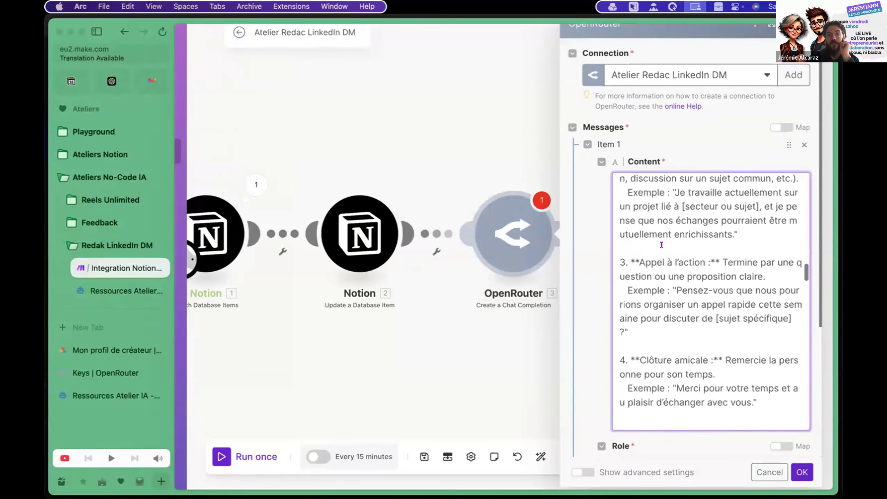
{"action": "scroll", "coordinate": [662, 245], "scroll_direction": "up", "scroll_amount": 4}
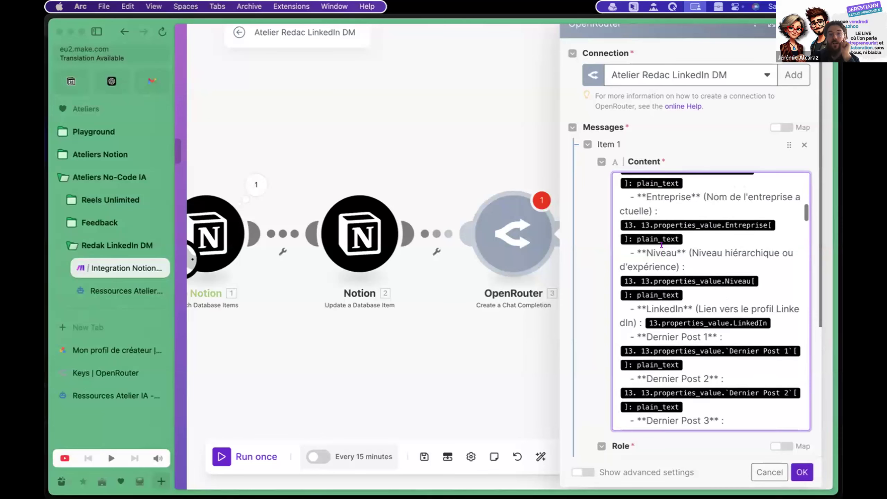
Step: Review the OpenRouter message prompt, from the contact variables through the sender details, structures and writing style sections
{"action": "scroll", "coordinate": [662, 245], "scroll_direction": "up", "scroll_amount": 5}
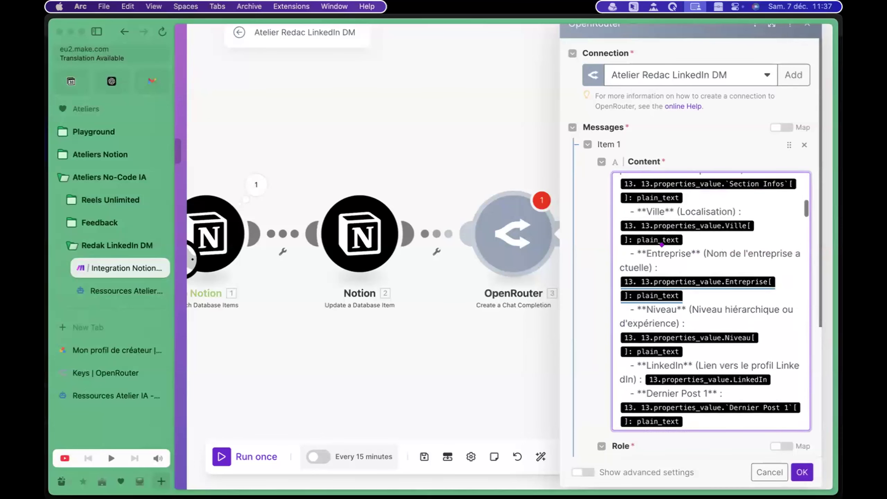
{"action": "scroll", "coordinate": [662, 245], "scroll_direction": "up", "scroll_amount": 5}
{"action": "scroll", "coordinate": [662, 245], "scroll_direction": "down", "scroll_amount": 3}
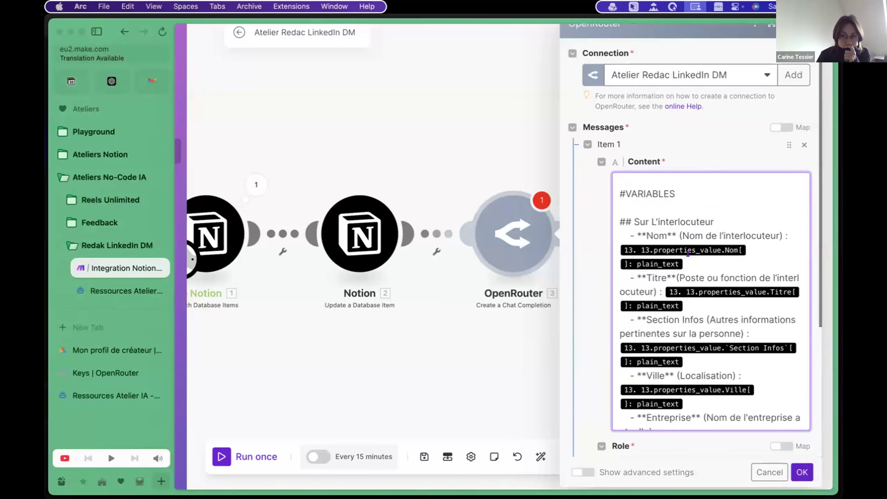
{"action": "scroll", "coordinate": [711, 153], "scroll_direction": "up", "scroll_amount": 2}
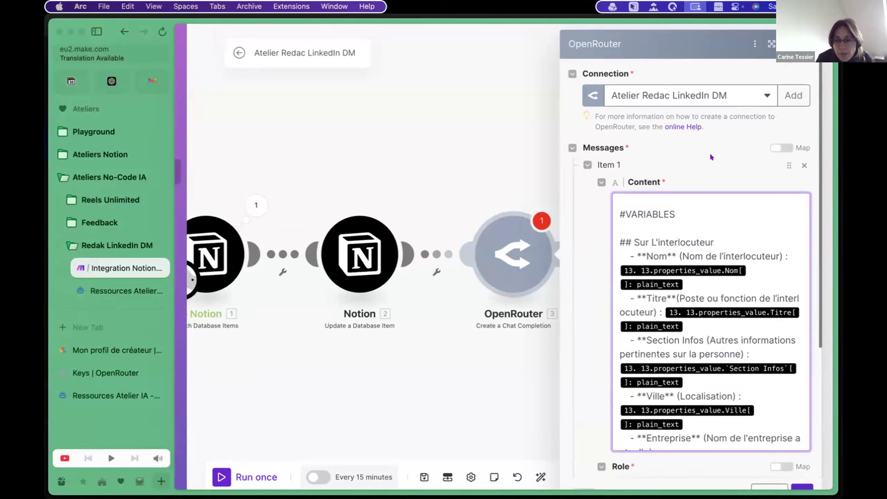
{"action": "scroll", "coordinate": [724, 269], "scroll_direction": "down", "scroll_amount": 10}
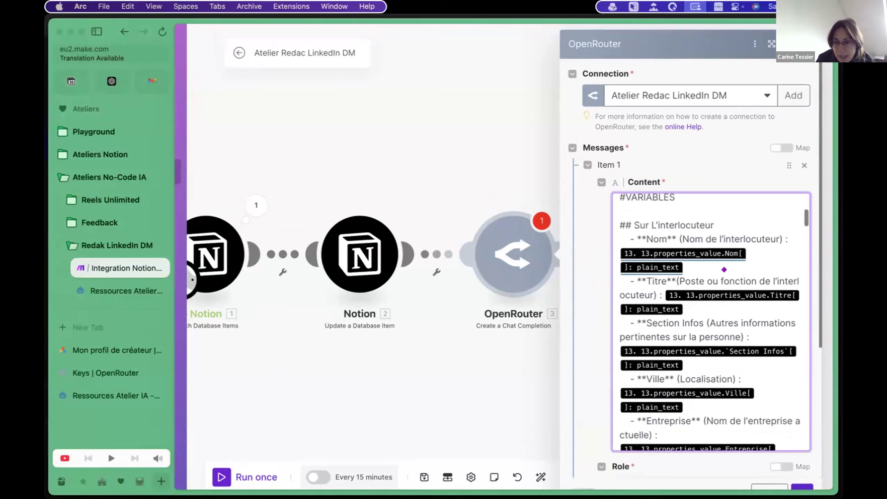
{"action": "scroll", "coordinate": [724, 269], "scroll_direction": "down", "scroll_amount": 15}
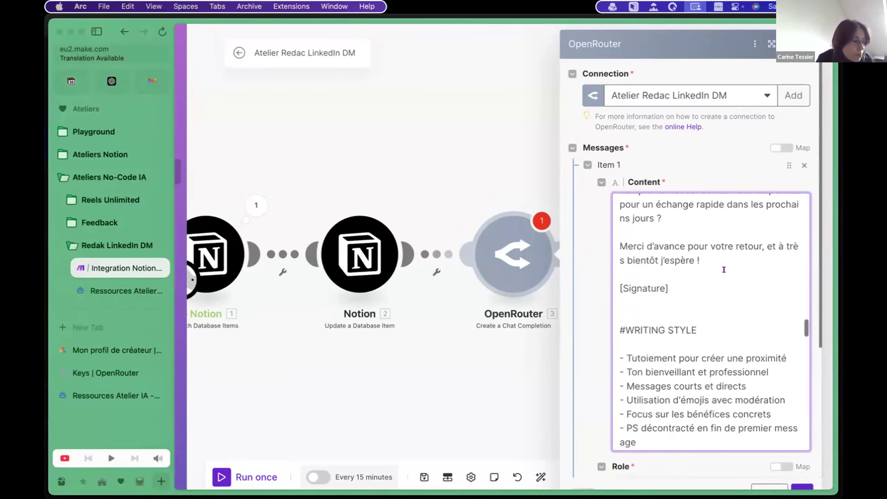
{"action": "scroll", "coordinate": [724, 269], "scroll_direction": "up", "scroll_amount": 20}
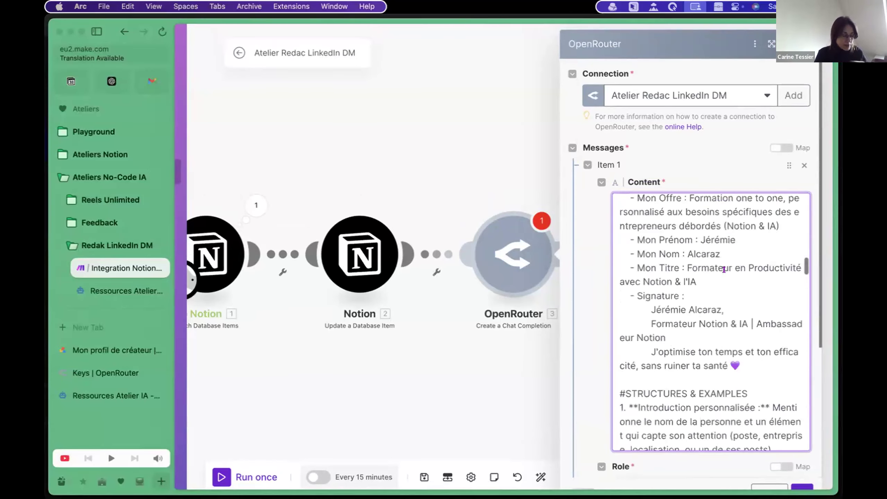
{"action": "scroll", "coordinate": [724, 269], "scroll_direction": "down", "scroll_amount": 5}
{"action": "scroll", "coordinate": [724, 269], "scroll_direction": "up", "scroll_amount": 6}
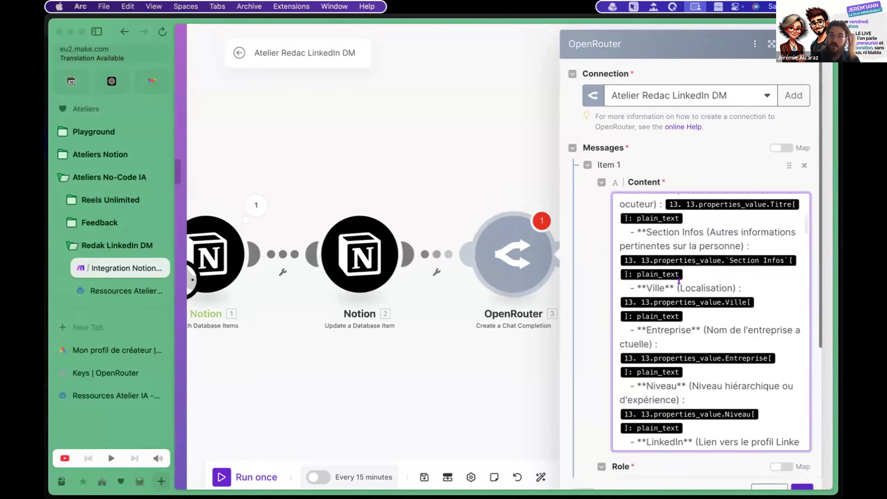
{"action": "scroll", "coordinate": [679, 280], "scroll_direction": "down", "scroll_amount": 1}
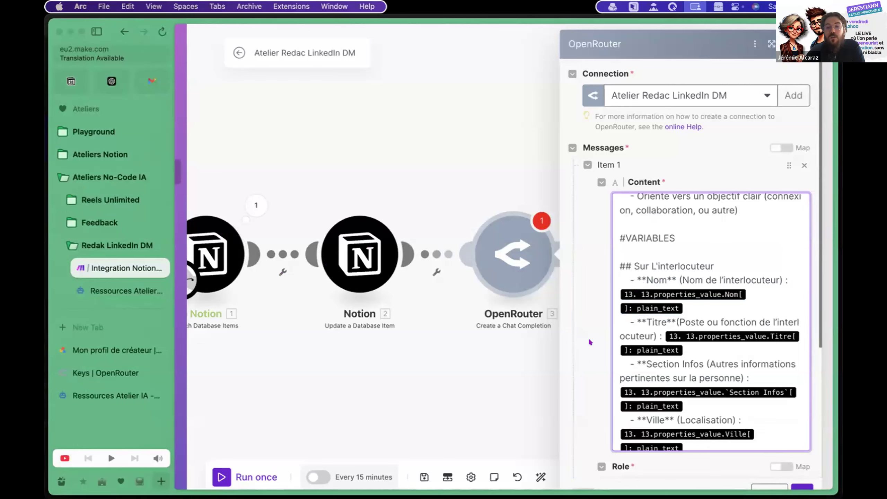
{"action": "scroll", "coordinate": [678, 316], "scroll_direction": "down", "scroll_amount": 1}
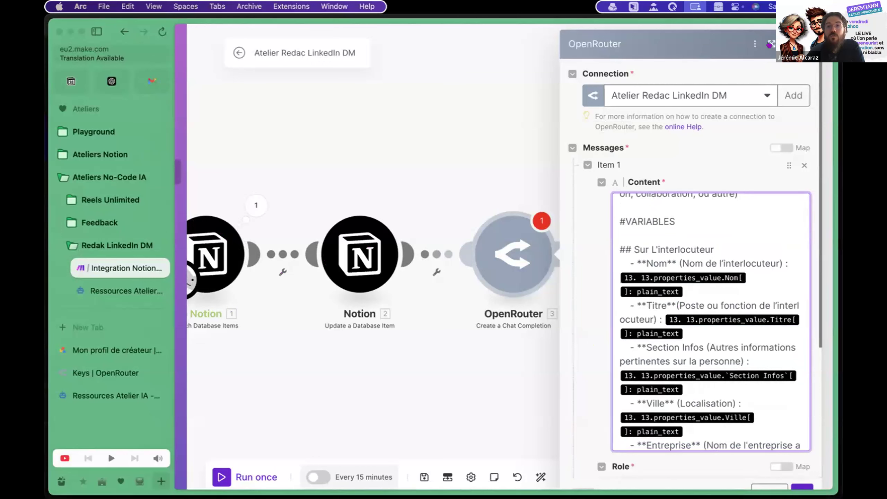
Step: Enlarge the OpenRouter settings, save the scenario and hide the browser sidebar to give the prompt more room
{"action": "left_click", "coordinate": [770, 44]}
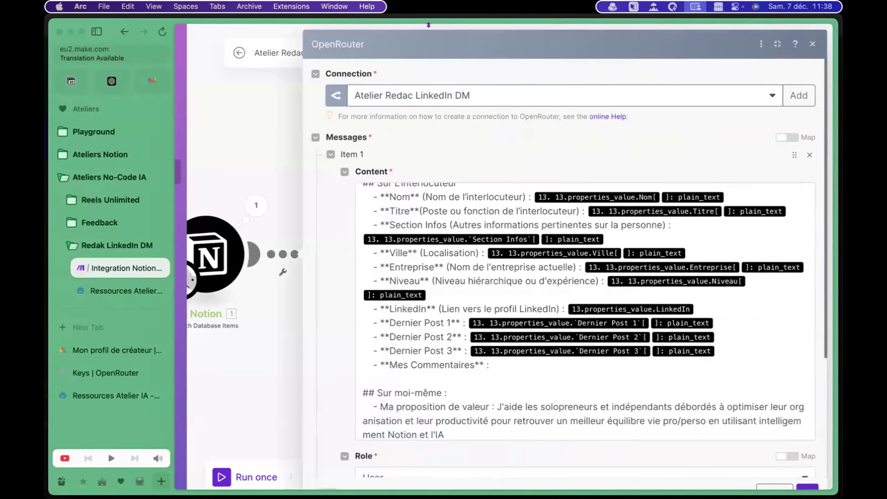
{"action": "scroll", "coordinate": [492, 264], "scroll_direction": "up", "scroll_amount": 3}
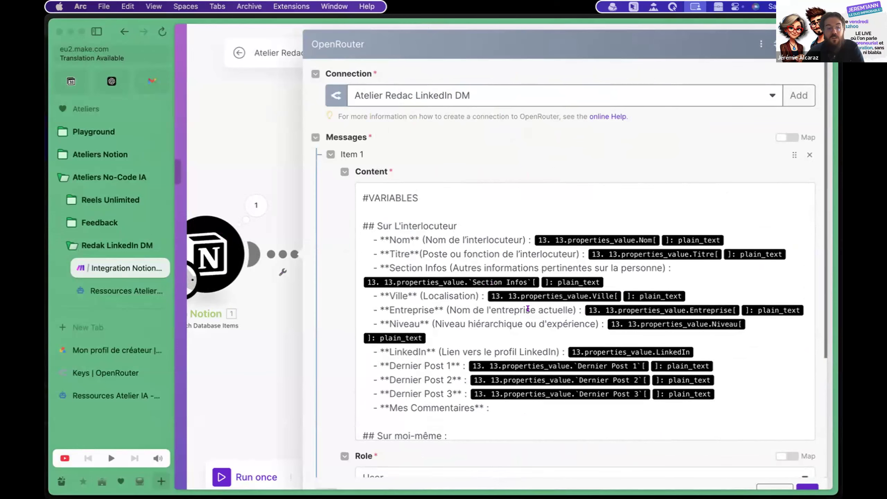
{"action": "key", "text": "super+s"}
{"action": "key", "text": "super+s"}
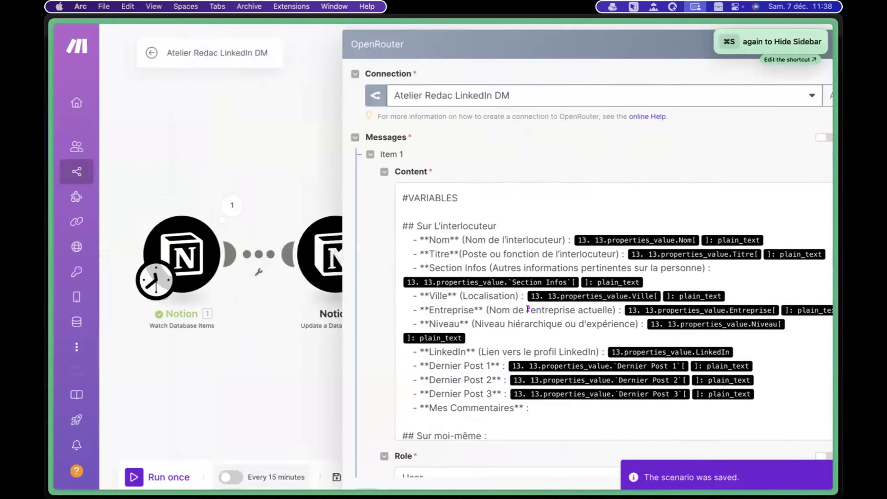
{"action": "left_click_drag", "start_coordinate": [428, 22], "coordinate": [366, 24]}
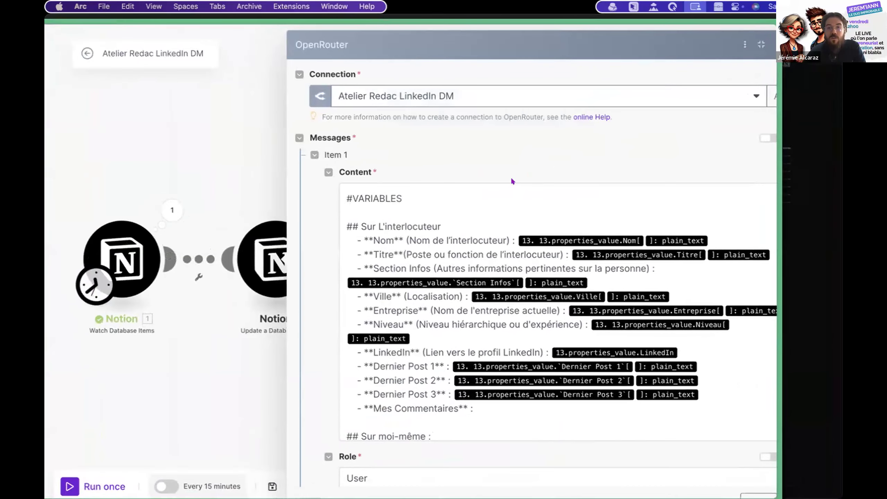
{"action": "scroll", "coordinate": [509, 180], "scroll_direction": "right", "scroll_amount": 1}
{"action": "scroll", "coordinate": [508, 183], "scroll_direction": "down", "scroll_amount": 1}
{"action": "scroll", "coordinate": [508, 183], "scroll_direction": "down", "scroll_amount": 1}
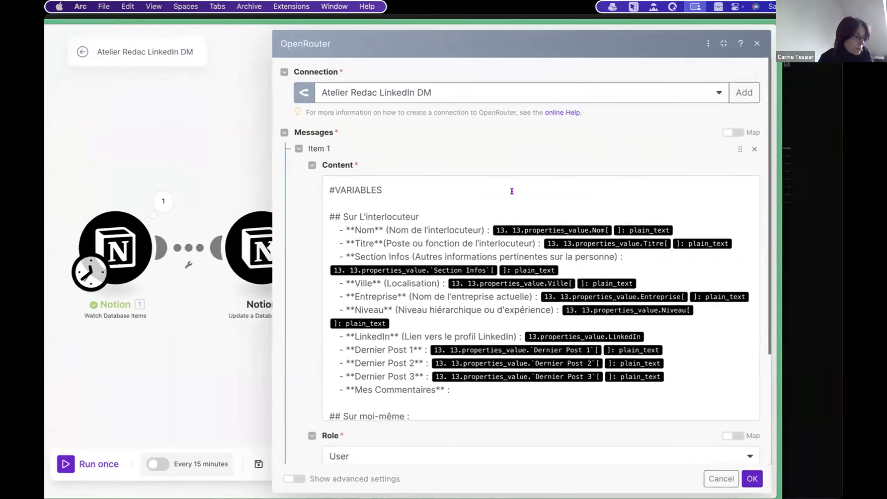
Step: Replace the variable on the prompt's Nom line with the Nom Plain Text value from the Watch Database Items module
{"action": "mouse_move", "coordinate": [680, 231]}
{"action": "left_mouse_down"}
{"action": "mouse_move", "coordinate": [511, 228]}
{"action": "mouse_move", "coordinate": [681, 236]}
{"action": "mouse_move", "coordinate": [672, 221]}
{"action": "left_mouse_up"}
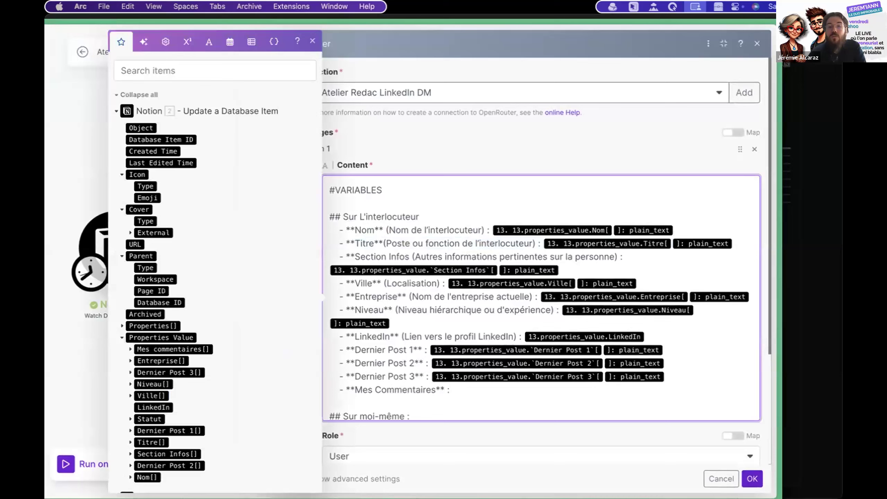
{"action": "key", "text": "BackSpace"}
{"action": "key", "text": "BackSpace"}
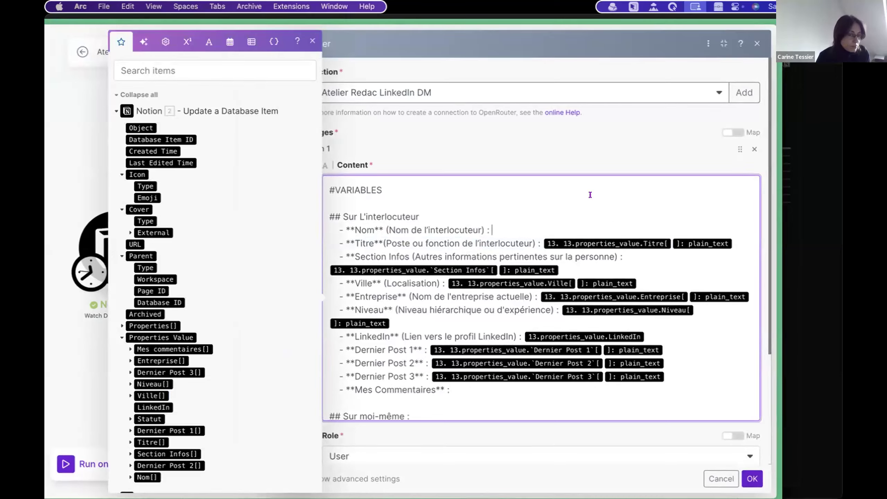
{"action": "scroll", "coordinate": [255, 266], "scroll_direction": "down", "scroll_amount": 3}
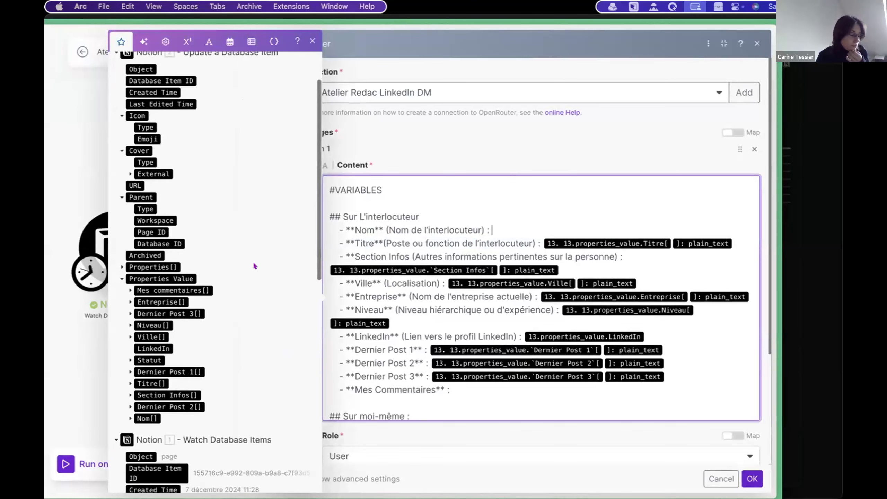
{"action": "scroll", "coordinate": [210, 234], "scroll_direction": "up", "scroll_amount": 3}
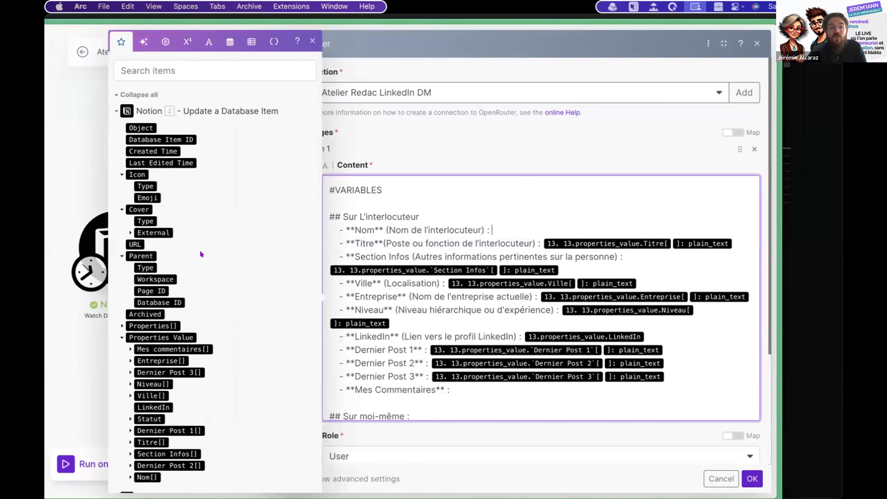
{"action": "scroll", "coordinate": [202, 254], "scroll_direction": "down", "scroll_amount": 14}
{"action": "scroll", "coordinate": [203, 326], "scroll_direction": "up", "scroll_amount": 2}
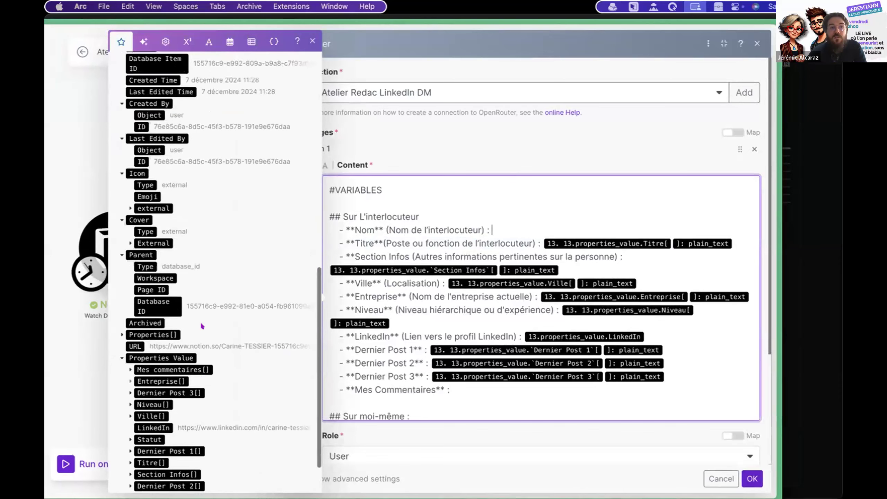
{"action": "scroll", "coordinate": [202, 326], "scroll_direction": "up", "scroll_amount": 1}
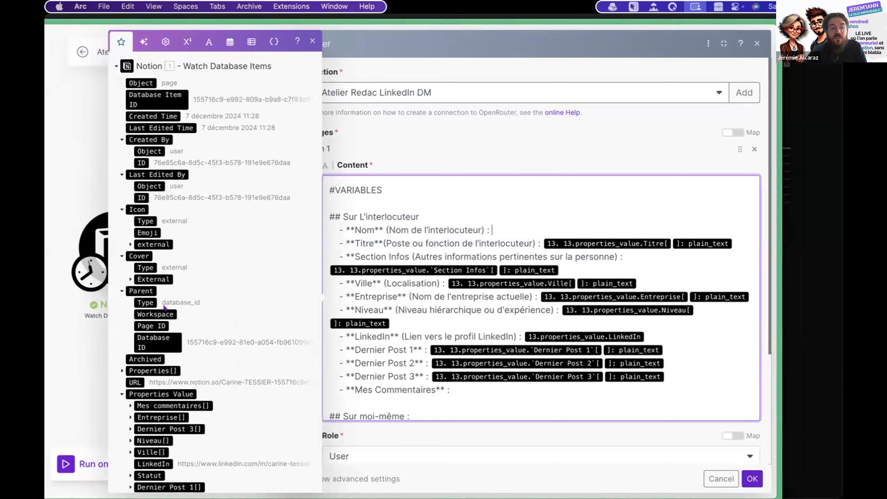
{"action": "scroll", "coordinate": [164, 307], "scroll_direction": "down", "scroll_amount": 3}
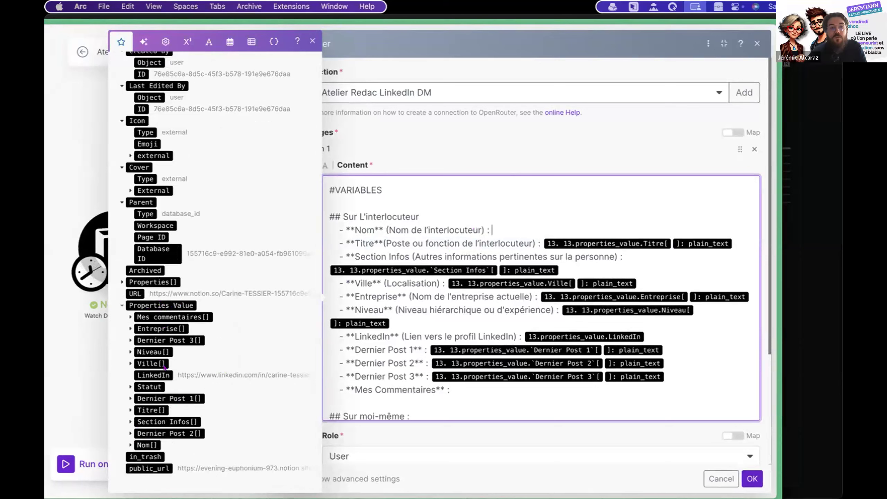
{"action": "left_click", "coordinate": [130, 445]}
{"action": "scroll", "coordinate": [125, 445], "scroll_direction": "down", "scroll_amount": 3}
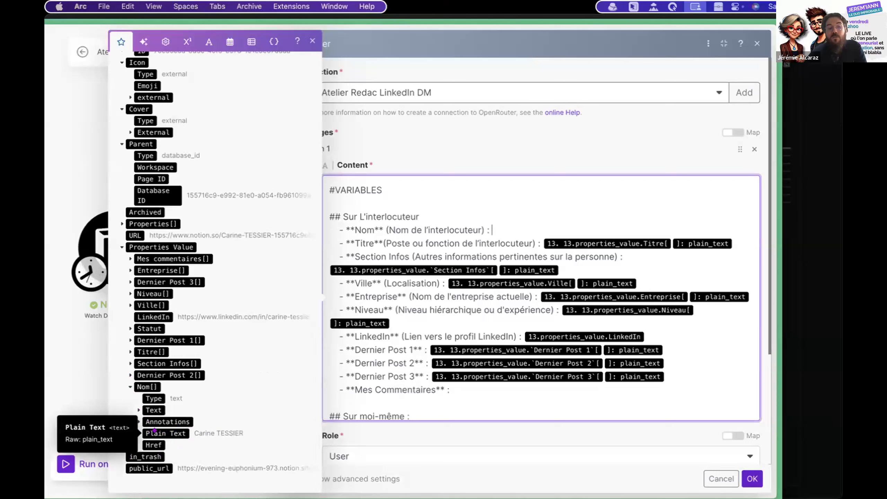
{"action": "left_click", "coordinate": [154, 431]}
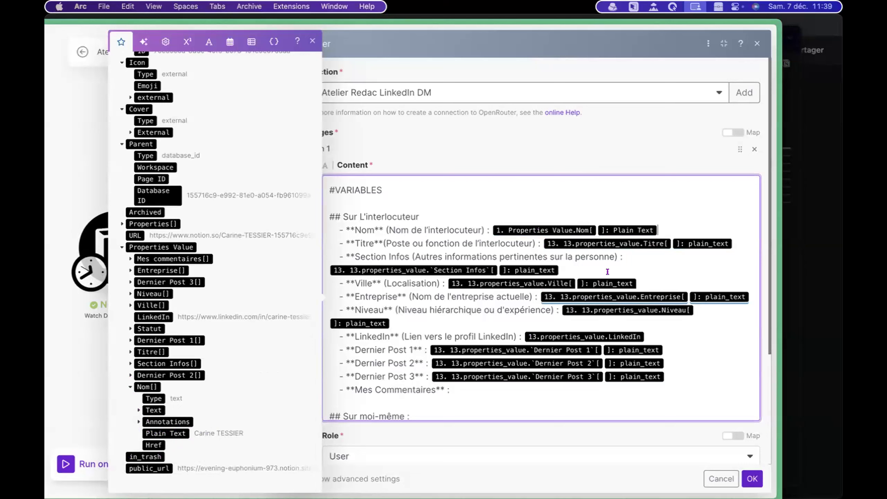
Step: Delete the variable from the prompt's Nom line and try to confirm the OpenRouter settings
{"action": "key", "text": "BackSpace"}
{"action": "key", "text": "BackSpace"}
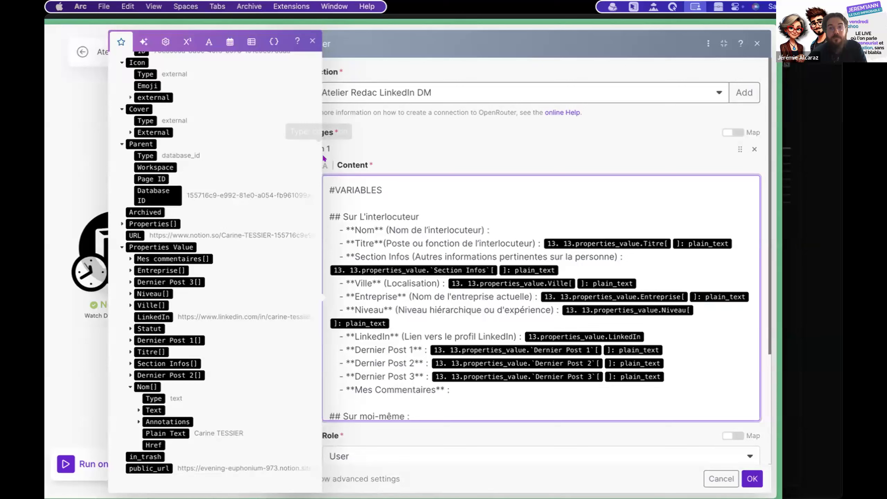
{"action": "left_click", "coordinate": [744, 478]}
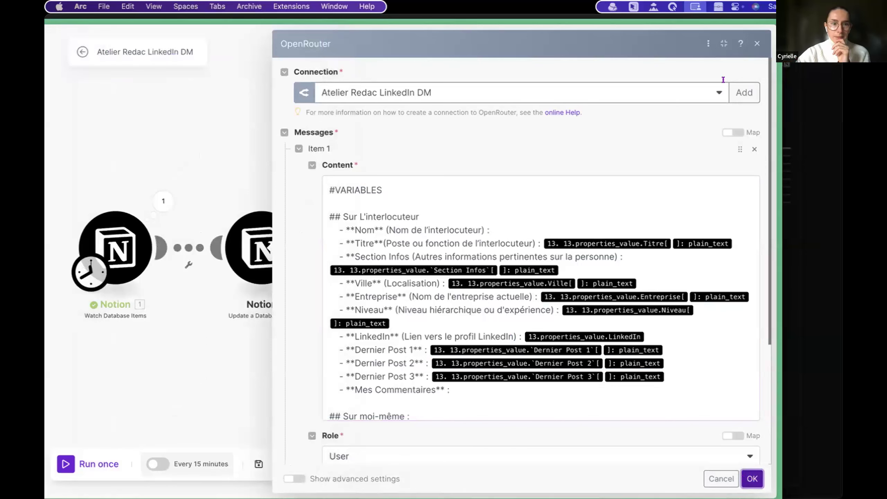
Step: Insert the Watch Database Items module's Nom Plain Text value on the empty Nom line of the prompt
{"action": "scroll", "coordinate": [654, 297], "scroll_direction": "up", "scroll_amount": 3}
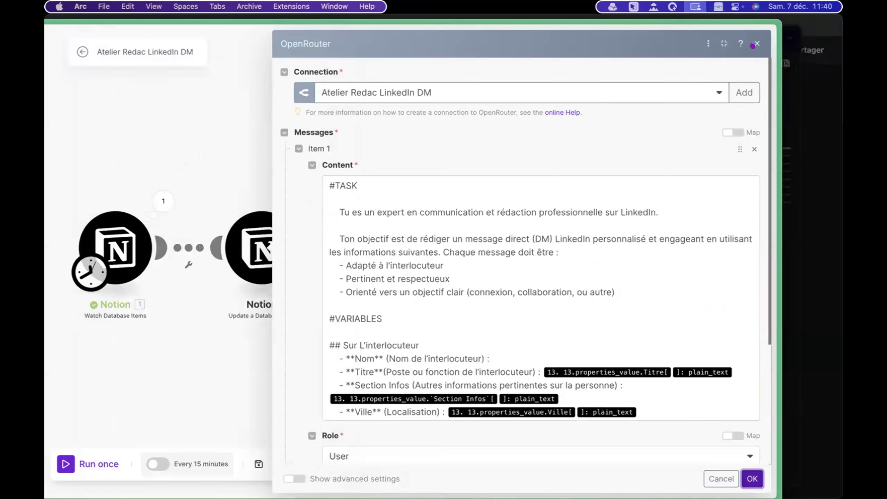
{"action": "scroll", "coordinate": [639, 119], "scroll_direction": "down", "scroll_amount": 2}
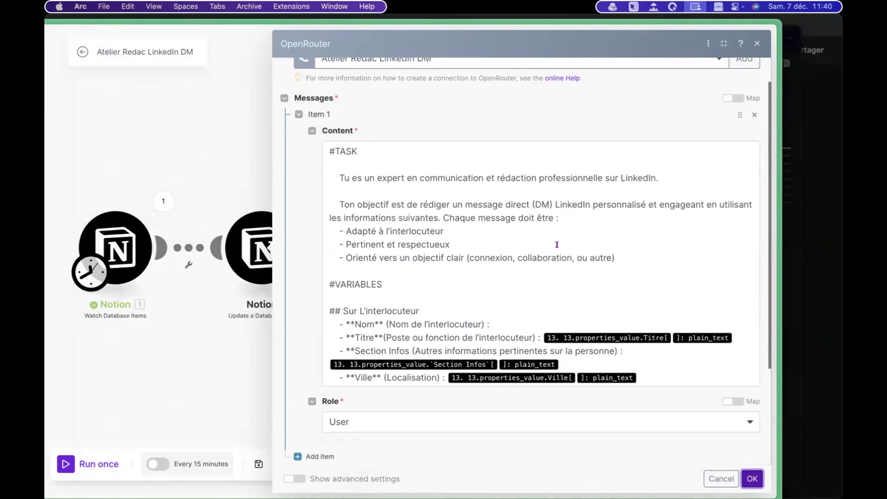
{"action": "scroll", "coordinate": [556, 241], "scroll_direction": "down", "scroll_amount": 3}
{"action": "left_click", "coordinate": [514, 224]}
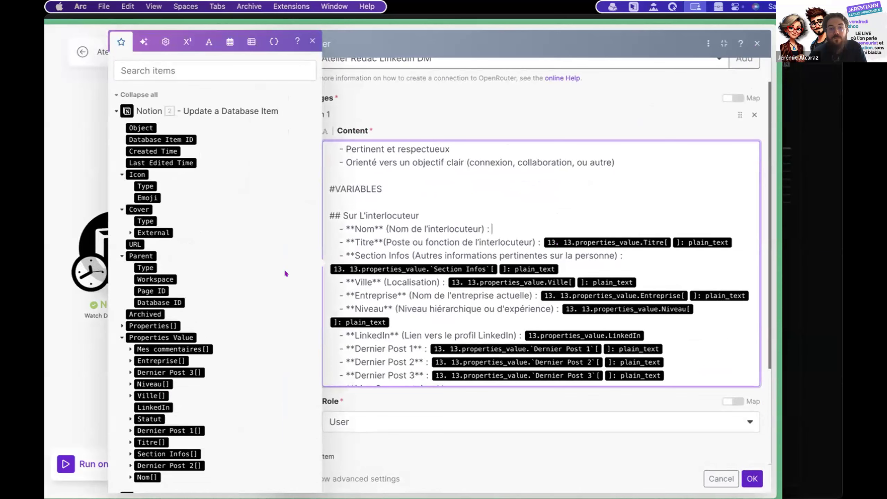
{"action": "scroll", "coordinate": [279, 315], "scroll_direction": "down", "scroll_amount": 15}
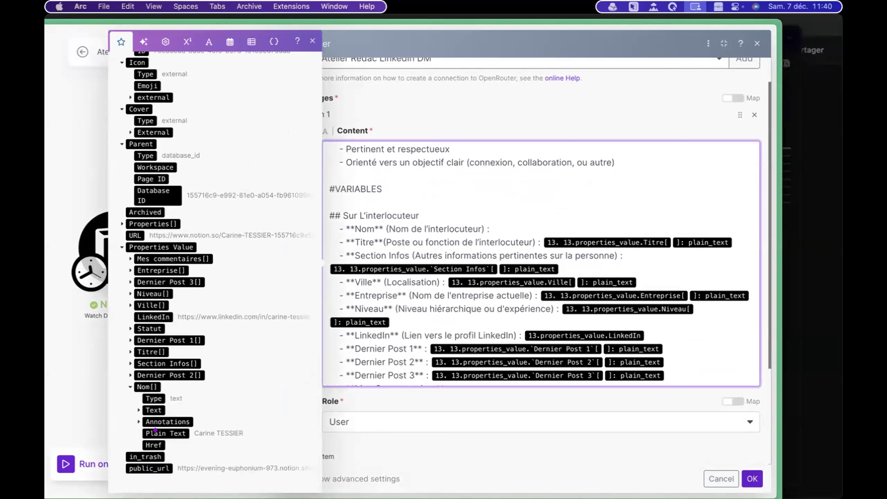
{"action": "left_click_drag", "start_coordinate": [155, 432], "coordinate": [494, 229]}
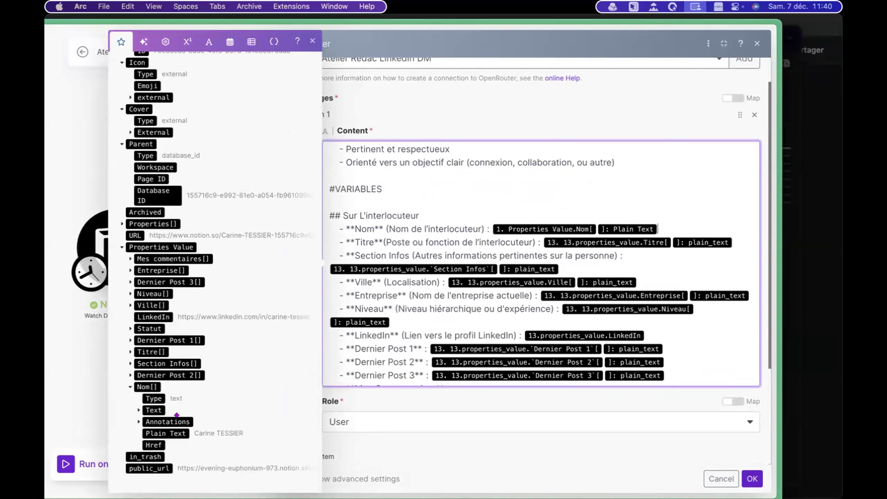
Step: Delete the old variable from the prompt's Titre line and collapse and re-expand the Nom property's fields
{"action": "left_click", "coordinate": [733, 241]}
{"action": "key", "text": "BackSpace"}
{"action": "key", "text": "BackSpace"}
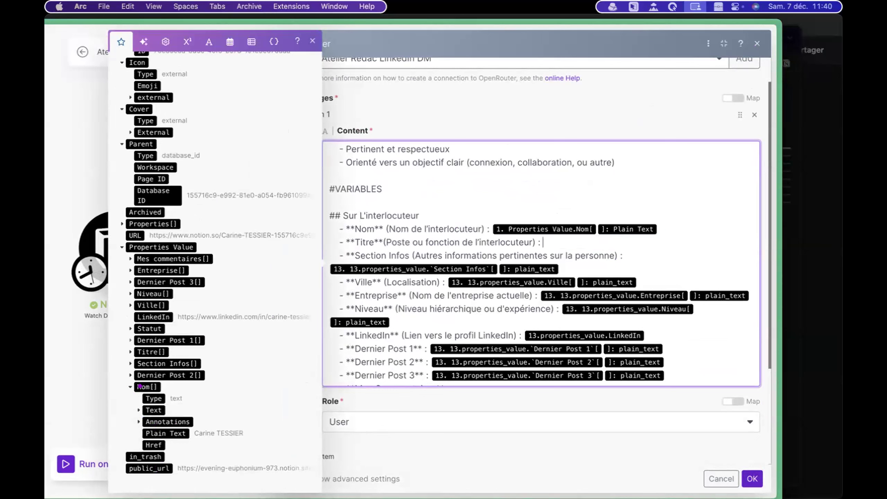
{"action": "left_click", "coordinate": [127, 387]}
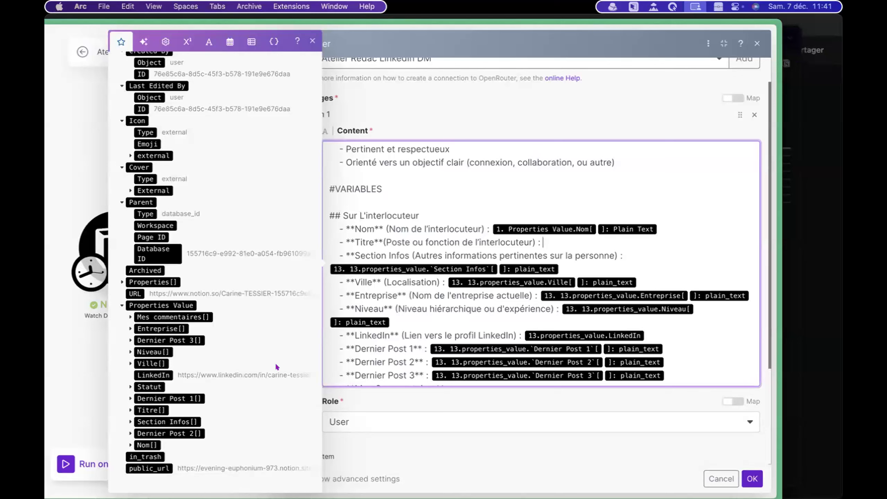
{"action": "left_click", "coordinate": [130, 447]}
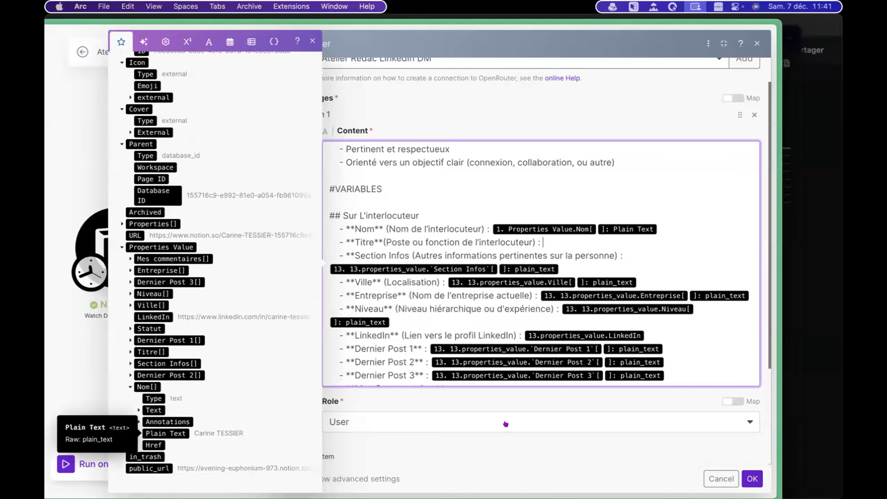
Step: Cancel the OpenRouter module's settings and reopen its configuration
{"action": "left_click", "coordinate": [722, 477]}
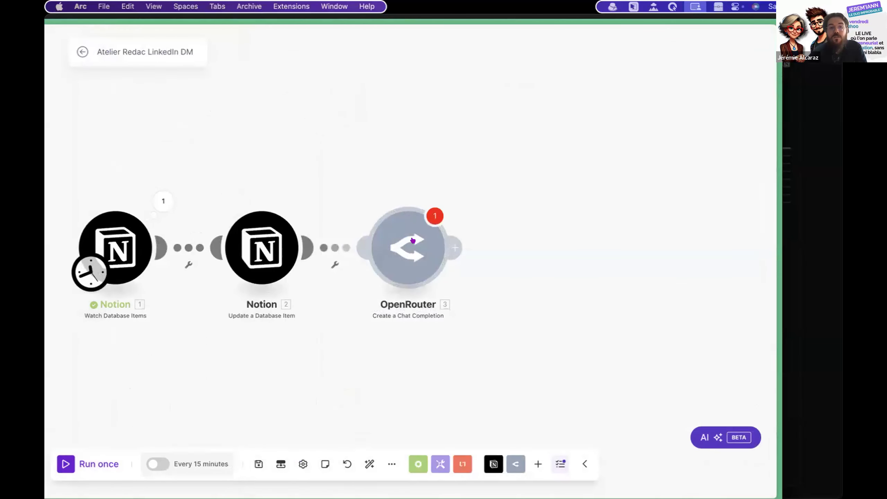
{"action": "left_click", "coordinate": [395, 247]}
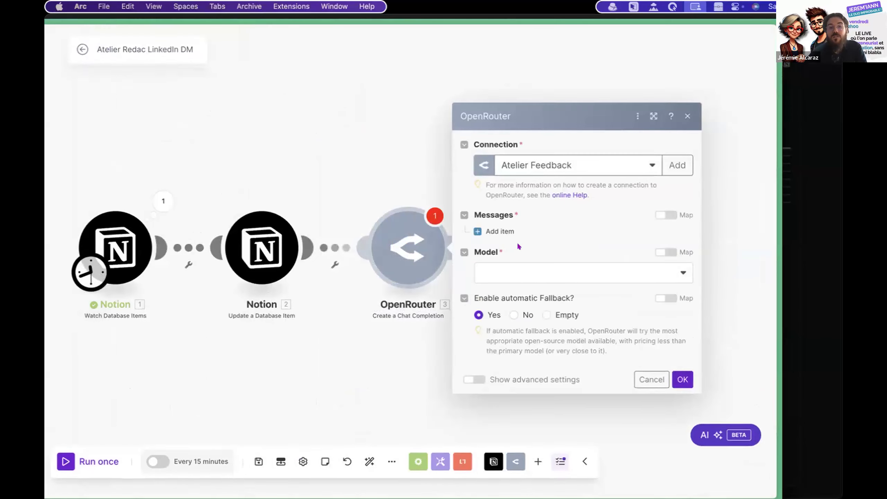
Step: Add a message item to the OpenRouter chat completion and set its role to User
{"action": "left_click", "coordinate": [498, 231]}
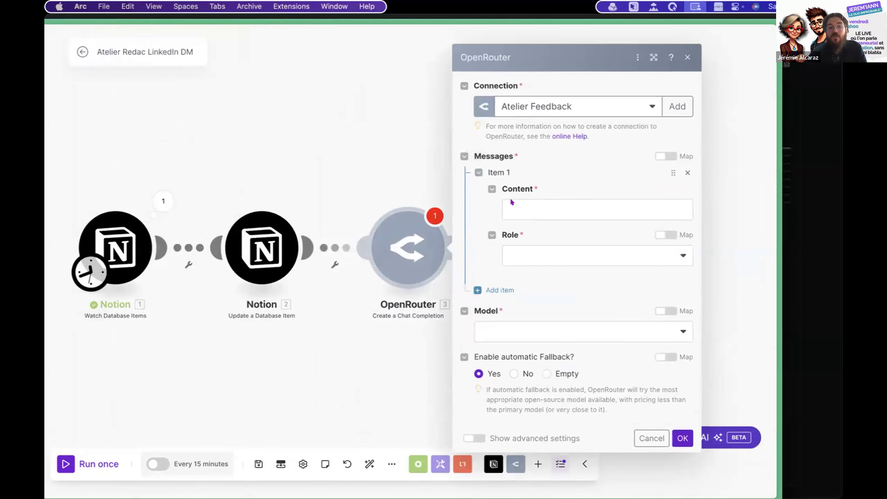
{"action": "left_click", "coordinate": [521, 201]}
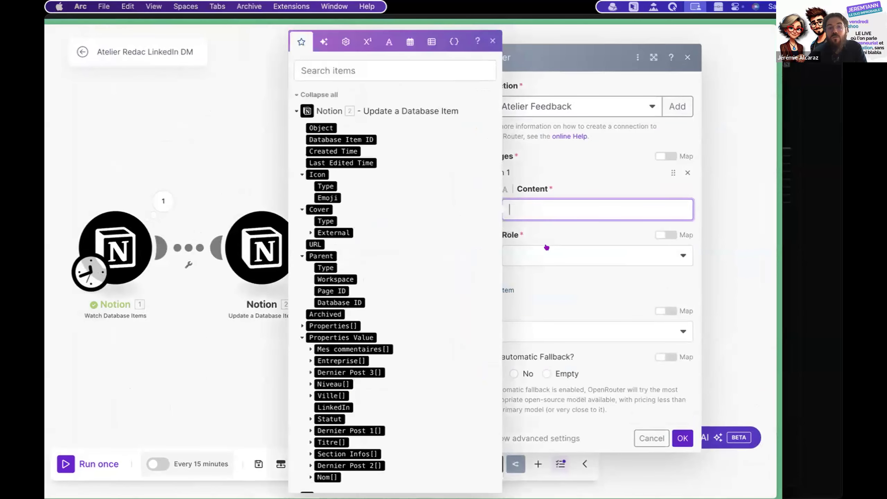
{"action": "left_click", "coordinate": [643, 235]}
{"action": "left_click", "coordinate": [612, 263]}
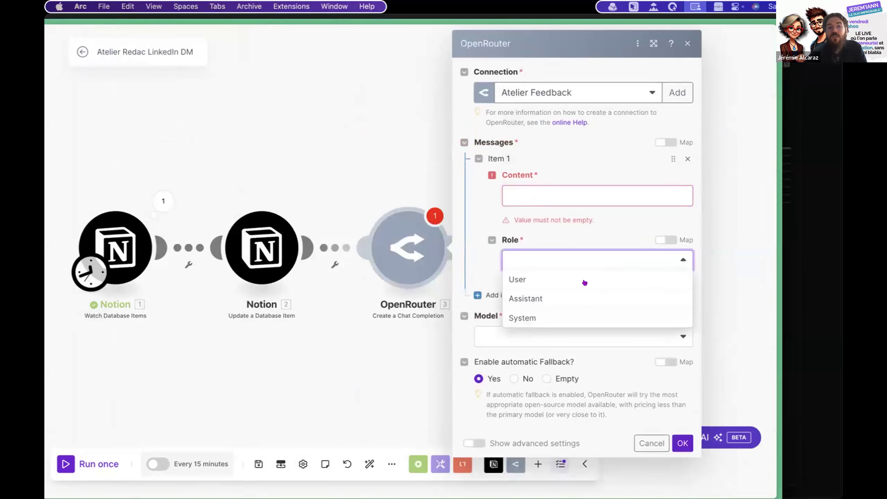
{"action": "left_click", "coordinate": [518, 279]}
Step: Paste the copied LinkedIn DM prompt into the message content and enlarge the OpenRouter settings window around its #VARIABLES section
{"action": "left_click", "coordinate": [553, 198]}
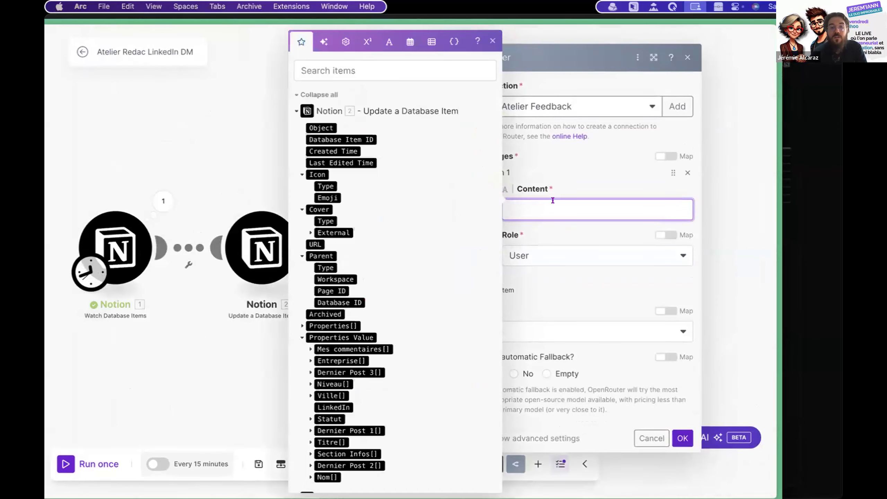
{"action": "key", "text": "super+v"}
{"action": "scroll", "coordinate": [553, 200], "scroll_direction": "up", "scroll_amount": 15}
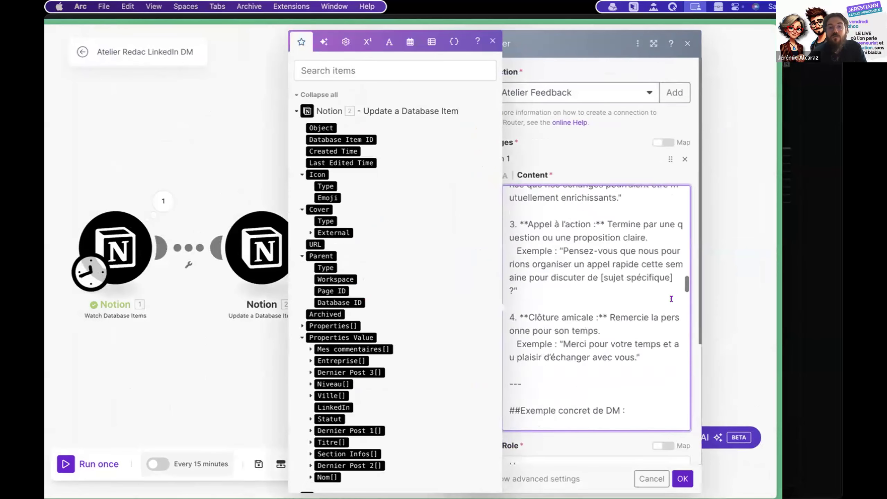
{"action": "scroll", "coordinate": [671, 300], "scroll_direction": "up", "scroll_amount": 5}
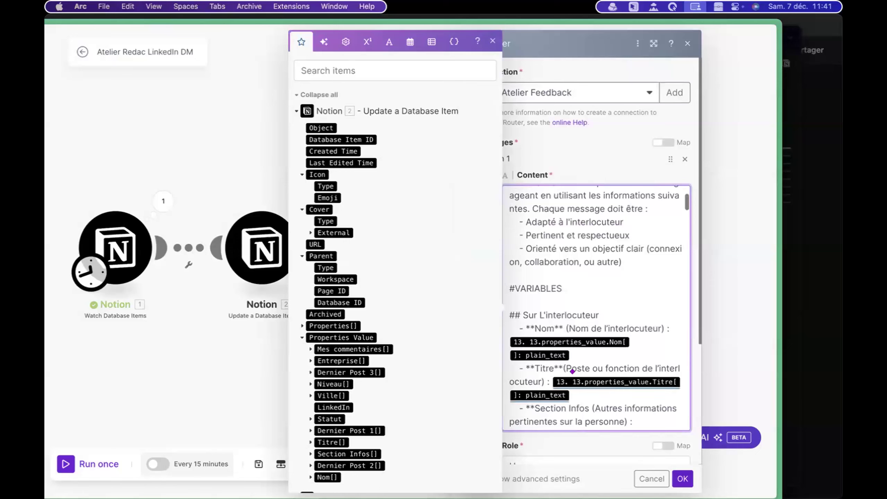
{"action": "left_click", "coordinate": [530, 85]}
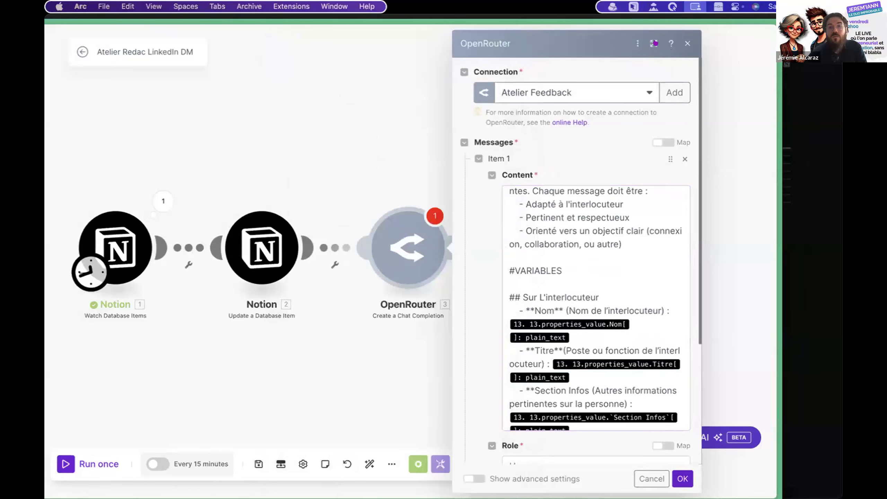
{"action": "left_click", "coordinate": [654, 44]}
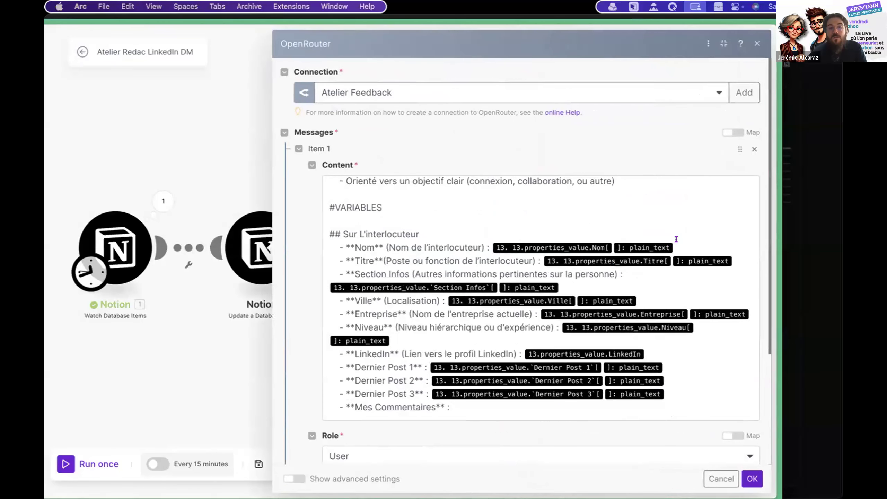
Step: Replace the old variable on the prompt's Nom line with the Watch Database Items module's Nom Plain Text value
{"action": "left_click_drag", "start_coordinate": [676, 246], "coordinate": [493, 247]}
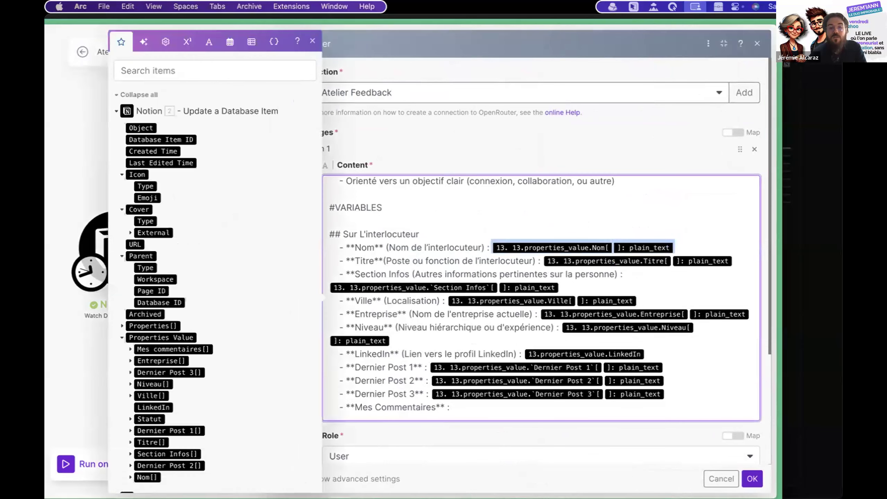
{"action": "key", "text": "BackSpace"}
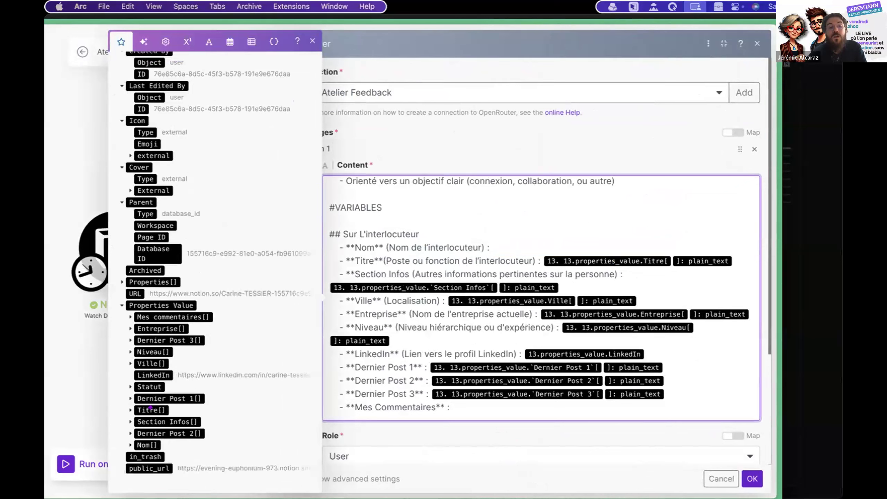
{"action": "left_click", "coordinate": [129, 445]}
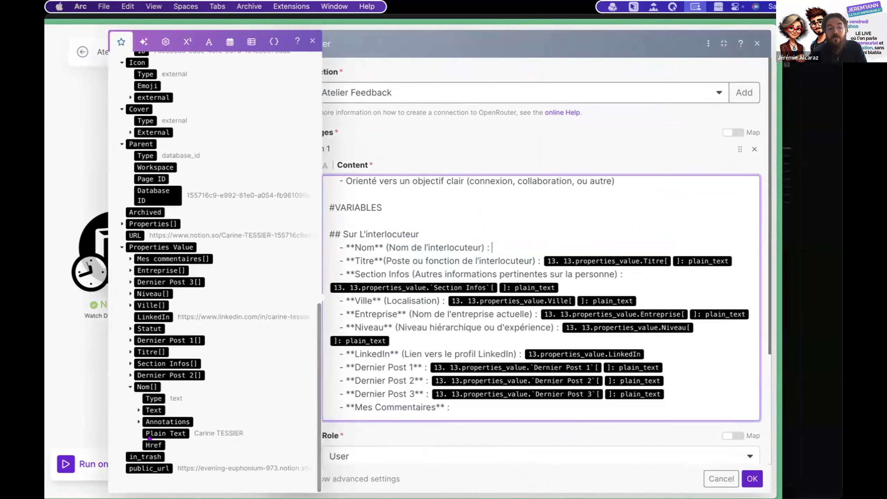
{"action": "left_click", "coordinate": [156, 431]}
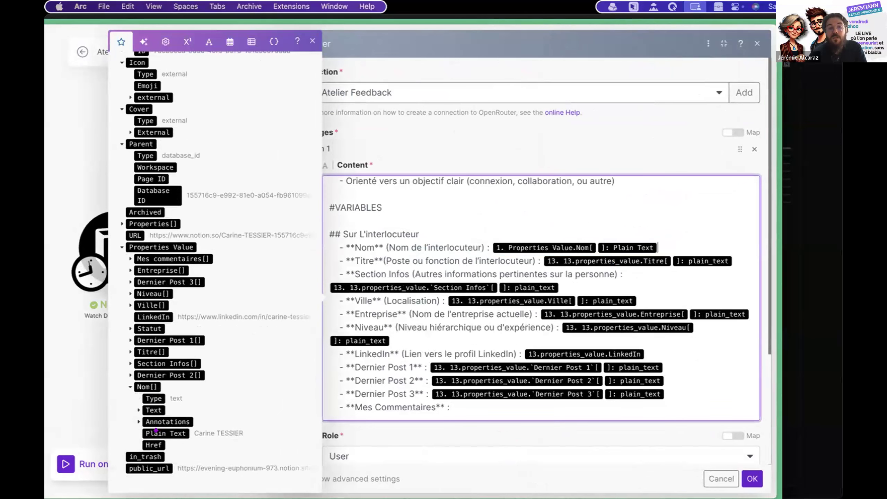
Step: Replace the old variable on the Titre line with the Watch Database Items module's Titre Plain Text value
{"action": "left_click_drag", "start_coordinate": [734, 257], "coordinate": [540, 257]}
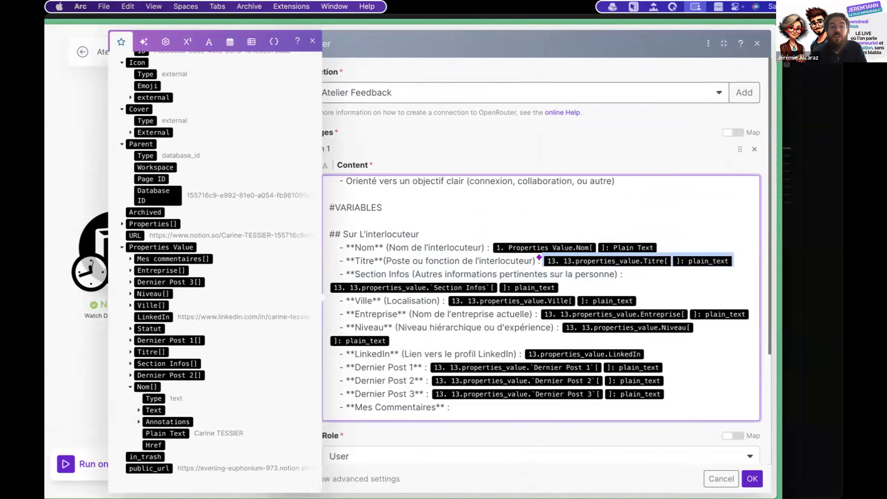
{"action": "key", "text": "BackSpace"}
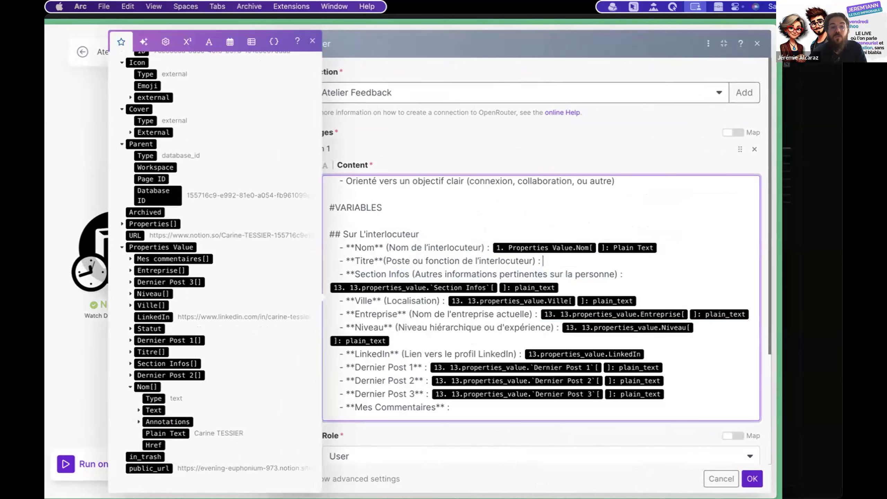
{"action": "left_click", "coordinate": [129, 387]}
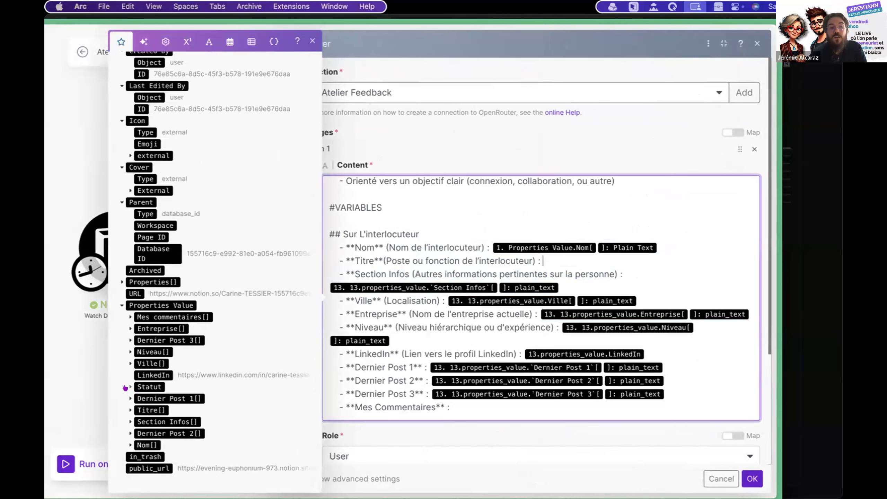
{"action": "left_click", "coordinate": [129, 410]}
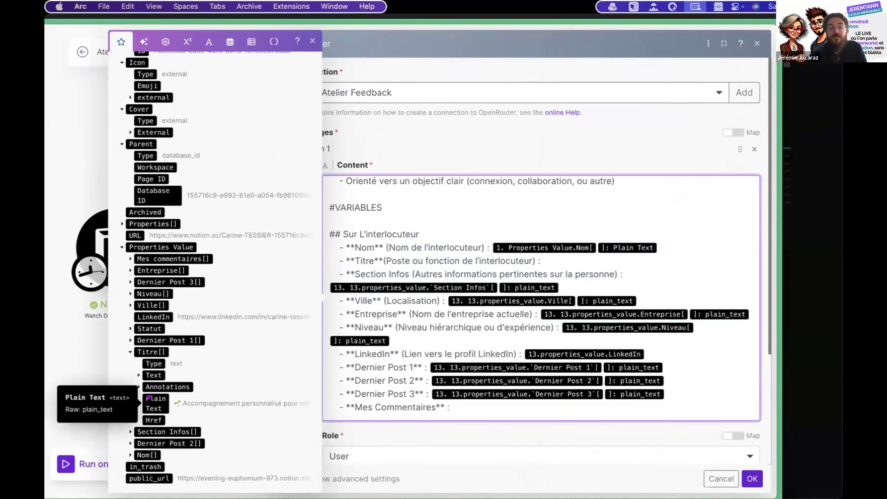
{"action": "left_click", "coordinate": [149, 398]}
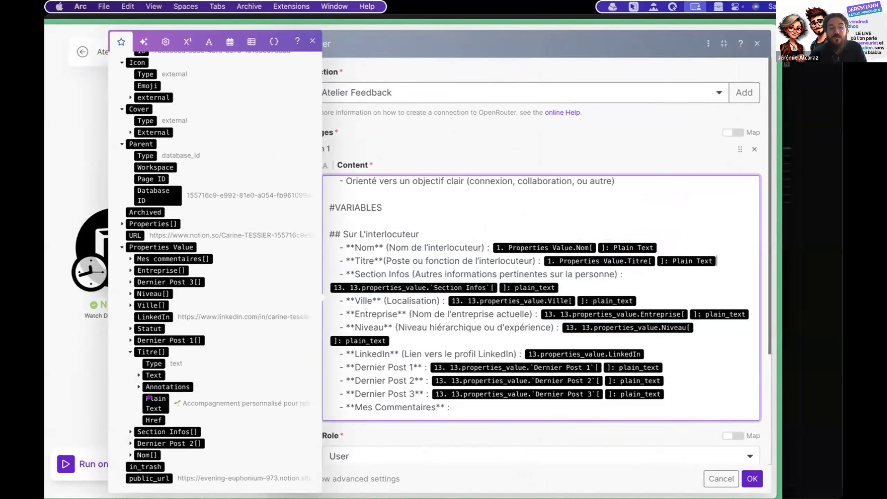
{"action": "left_click", "coordinate": [130, 353]}
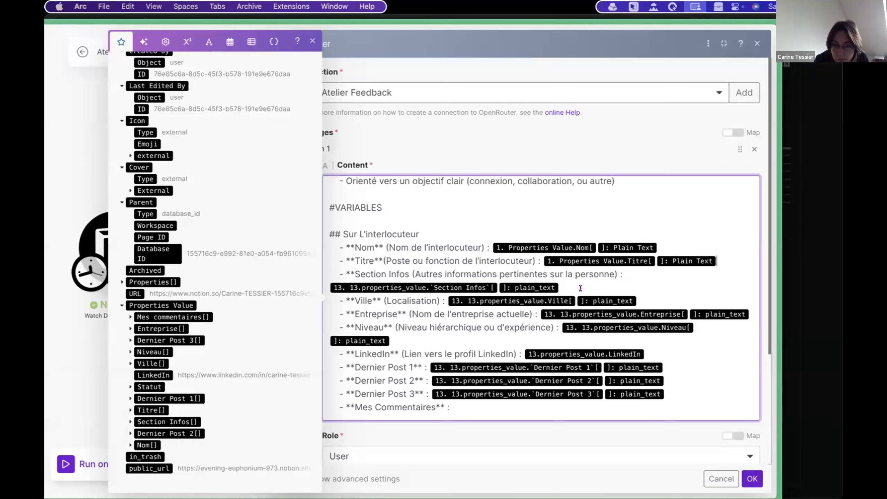
Step: Replace the old variable on the Section Infos line with the Watch Database Items module's Section Infos Plain Text value
{"action": "key", "text": "BackSpace"}
{"action": "key", "text": "BackSpace"}
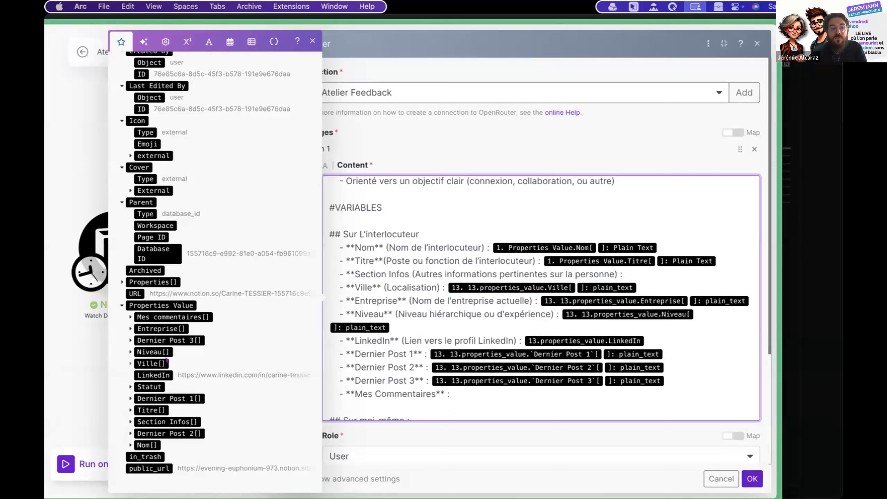
{"action": "left_click", "coordinate": [125, 422]}
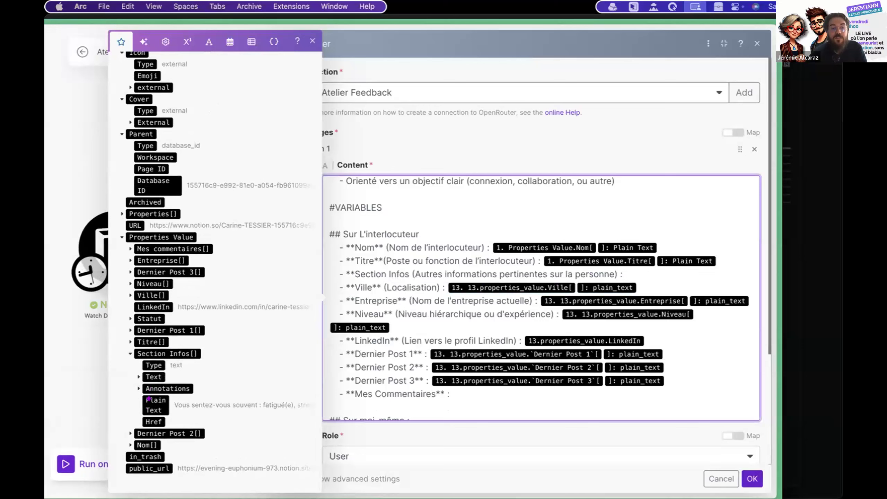
{"action": "left_click", "coordinate": [149, 400]}
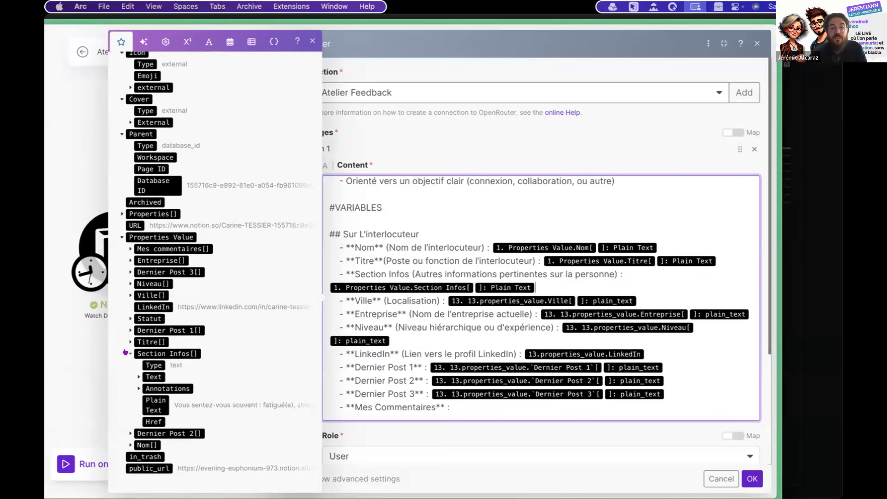
{"action": "left_click", "coordinate": [130, 353]}
Step: Replace the old variable on the Ville line with the Watch Database Items module's Ville Plain Text value
{"action": "left_click", "coordinate": [638, 300]}
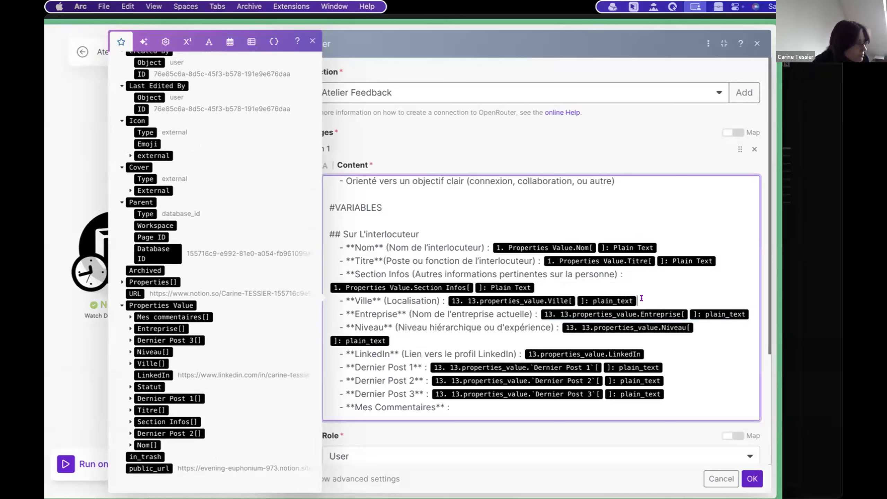
{"action": "key", "text": "BackSpace"}
{"action": "key", "text": "BackSpace"}
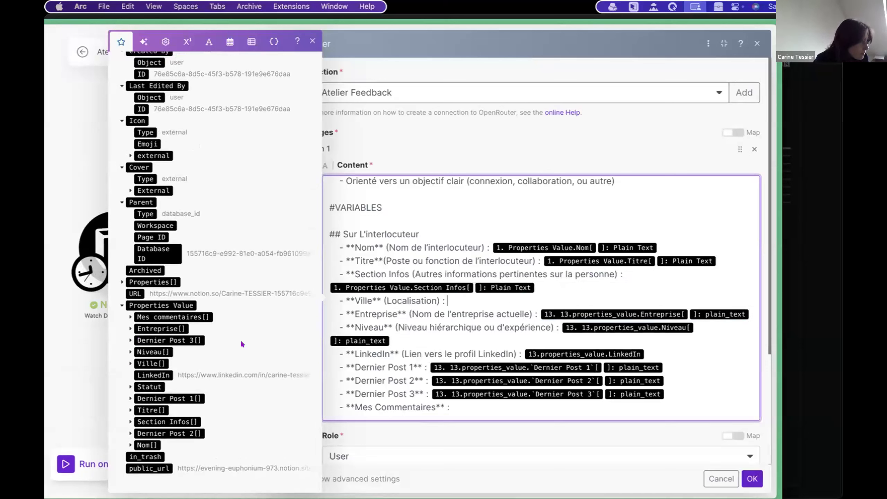
{"action": "left_click", "coordinate": [130, 364]}
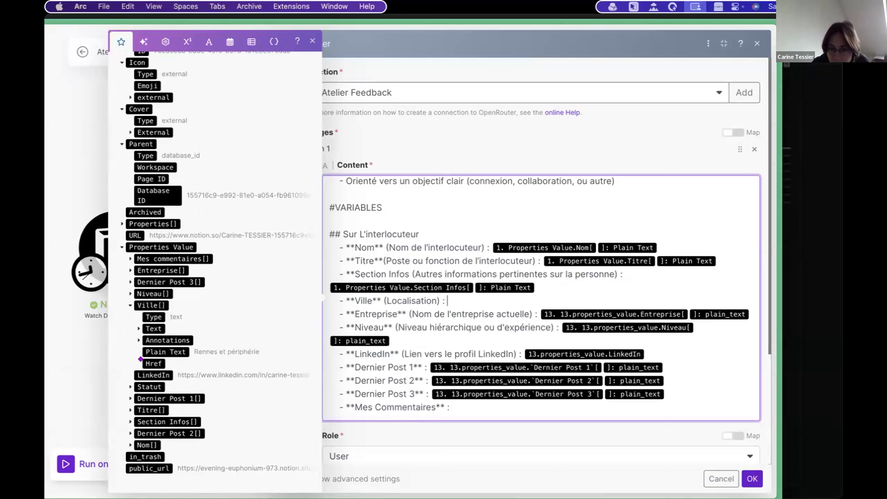
{"action": "left_click", "coordinate": [166, 351]}
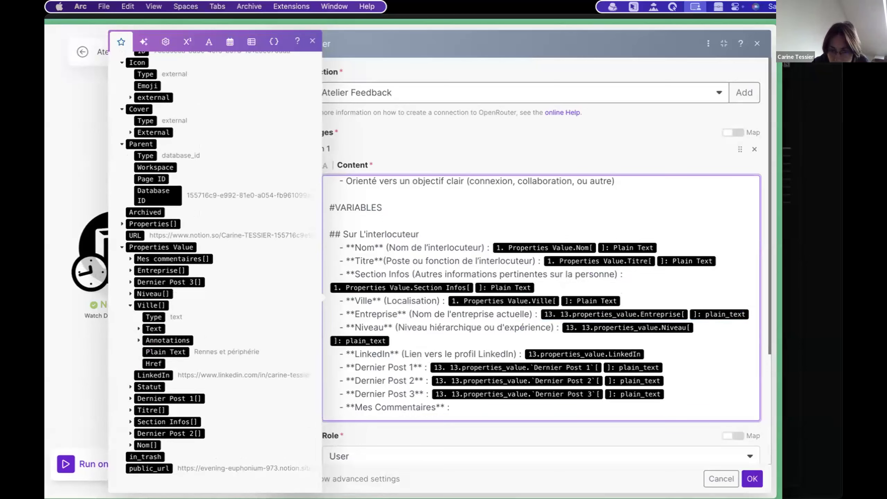
Step: Replace the old variable on the Entreprise line with the Watch Database Items module's Entreprise Plain Text value
{"action": "key", "text": "BackSpace"}
{"action": "key", "text": "BackSpace"}
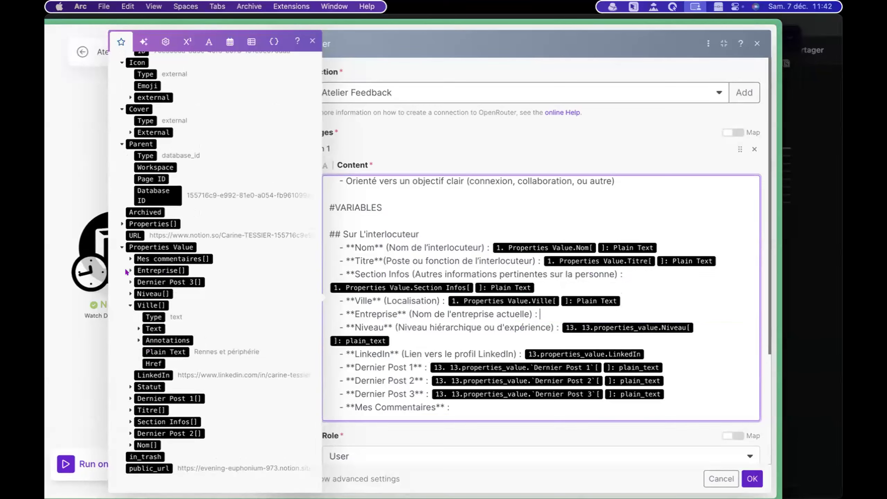
{"action": "left_click", "coordinate": [129, 271]}
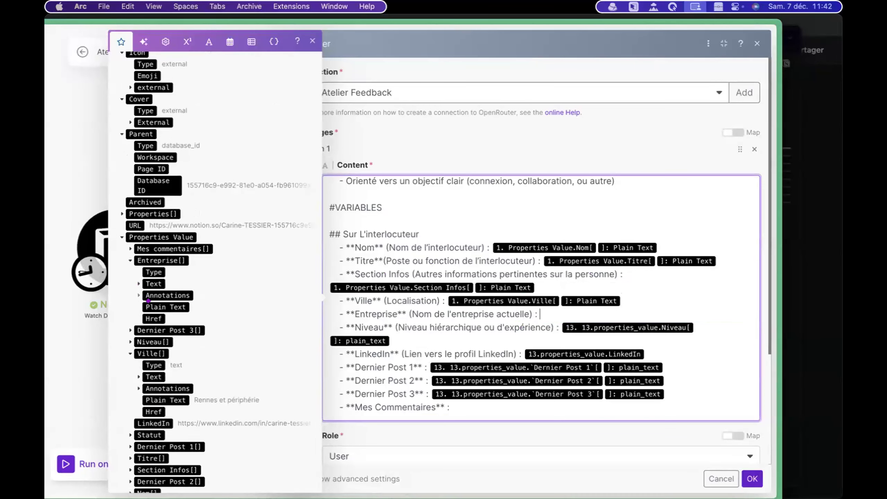
{"action": "left_click", "coordinate": [165, 307]}
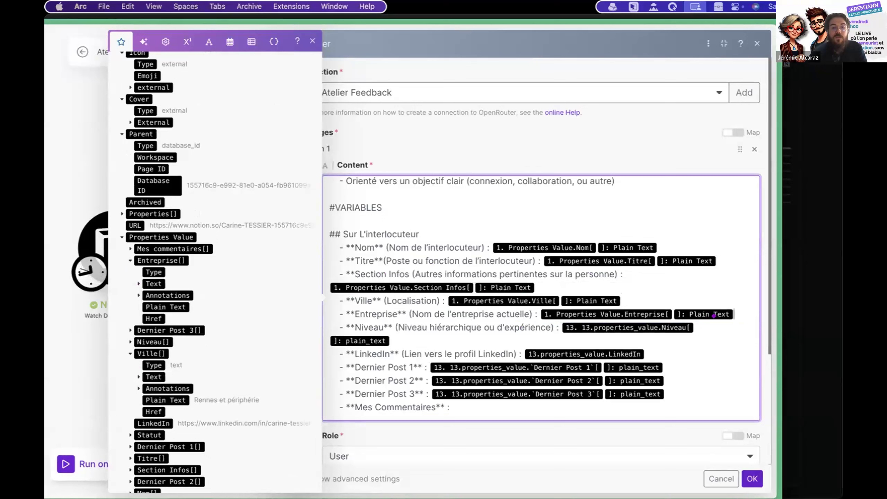
Step: Replace the old variable on the Niveau line with the Watch Database Items module's Niveau Plain Text value
{"action": "left_click", "coordinate": [699, 328]}
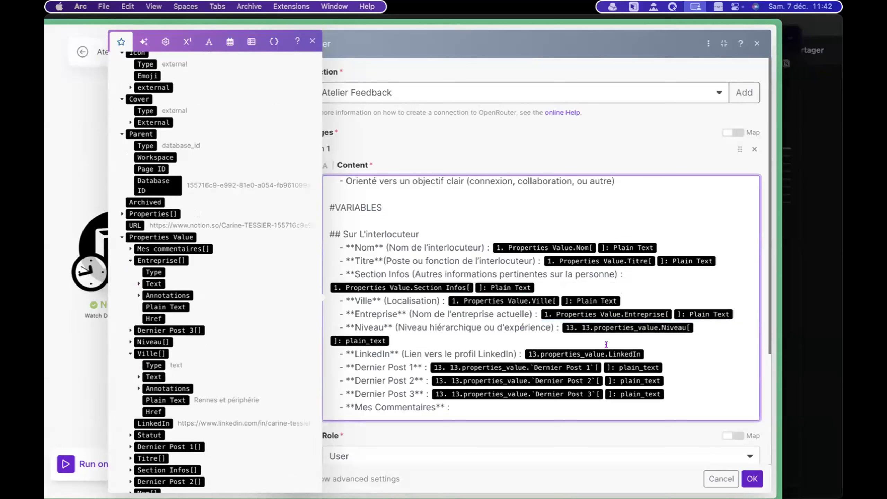
{"action": "key", "text": "BackSpace"}
{"action": "key", "text": "BackSpace"}
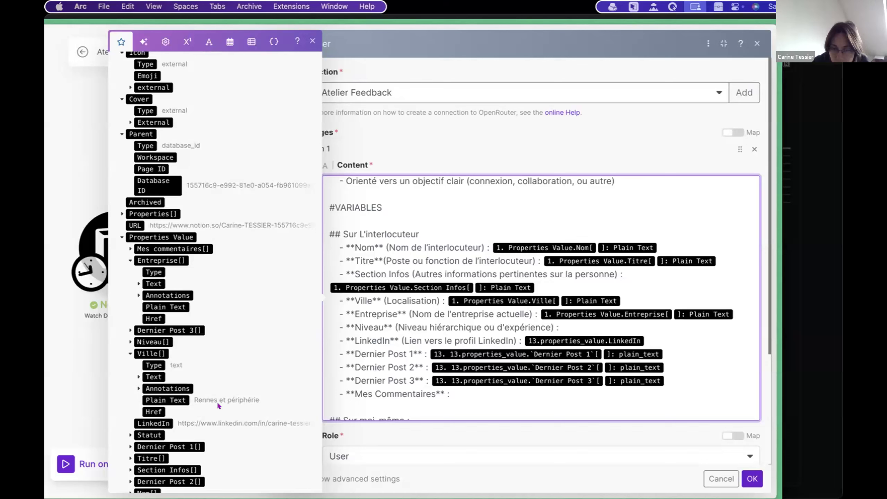
{"action": "scroll", "coordinate": [217, 404], "scroll_direction": "down", "scroll_amount": 3}
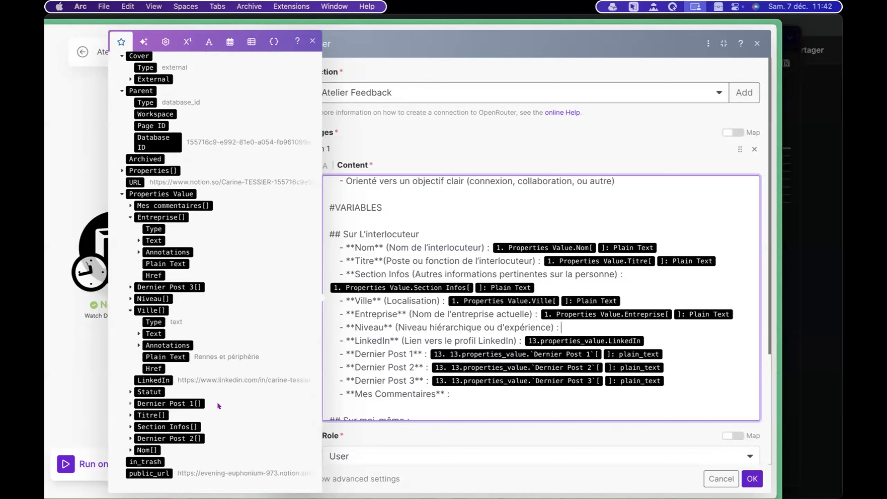
{"action": "left_click", "coordinate": [130, 219]}
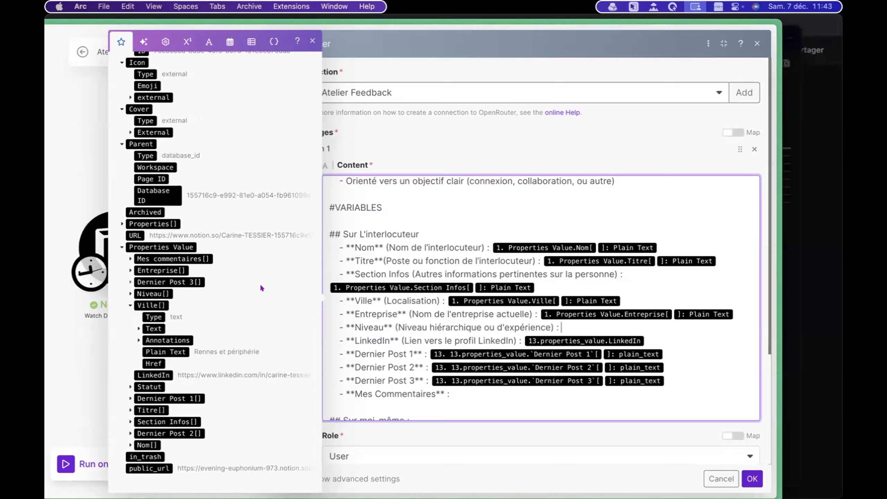
{"action": "left_click", "coordinate": [130, 303]}
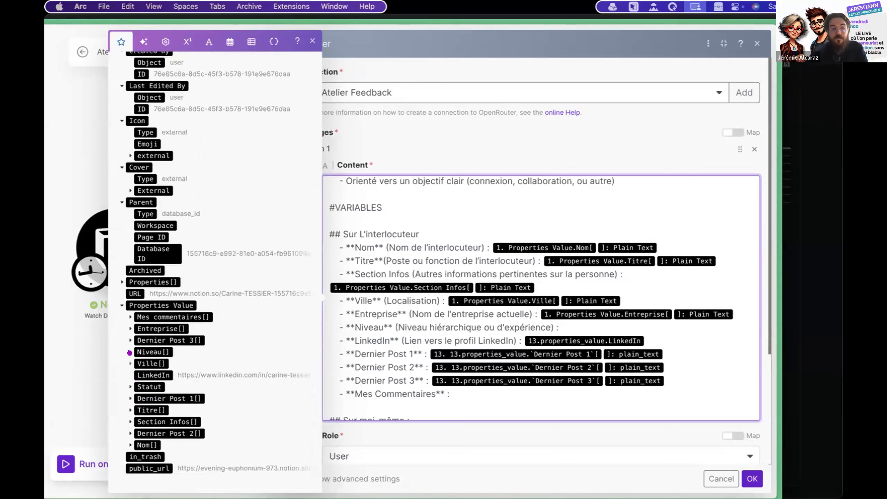
{"action": "left_click", "coordinate": [130, 352]}
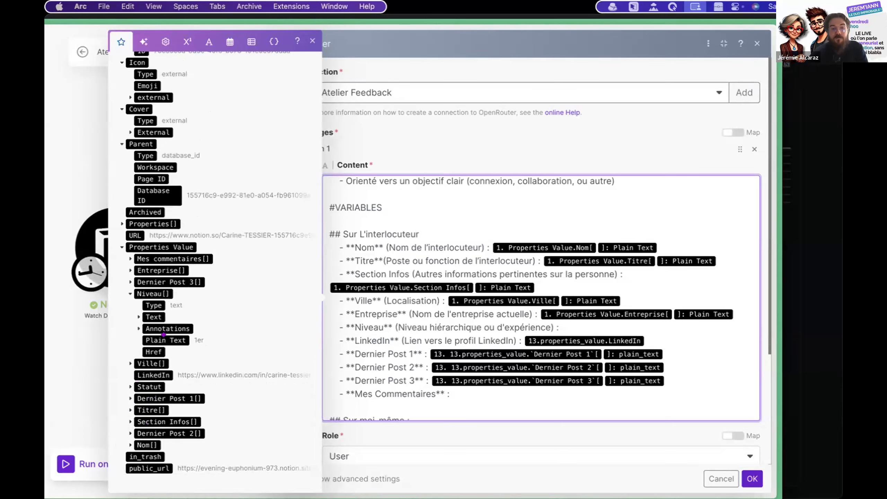
{"action": "left_click", "coordinate": [689, 341]}
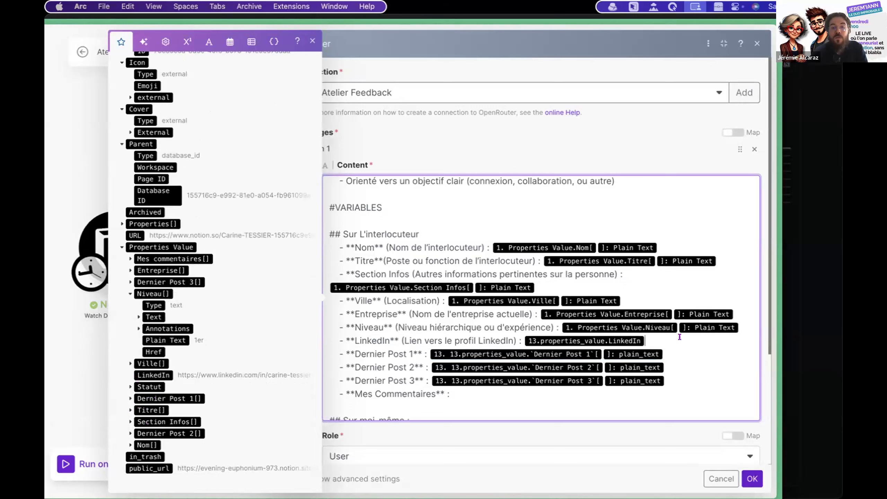
Step: Replace the old variable on the LinkedIn line with the Watch Database Items module's LinkedIn value
{"action": "key", "text": "BackSpace"}
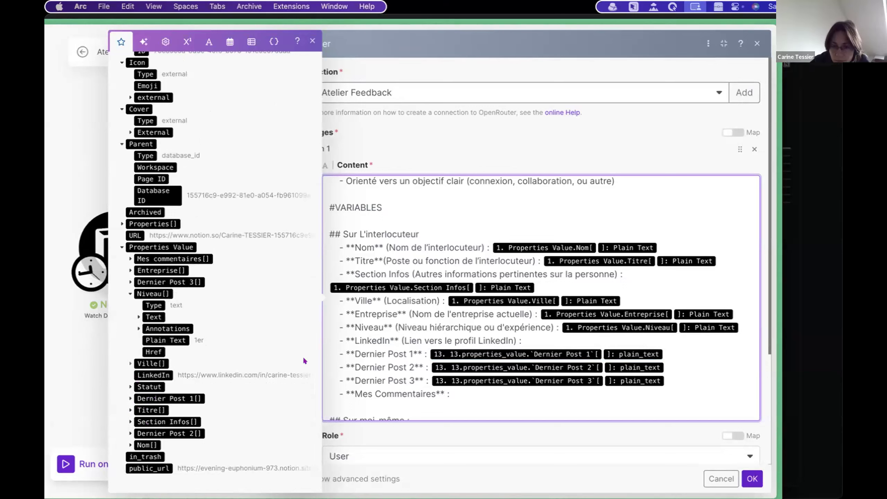
{"action": "left_click", "coordinate": [130, 294]}
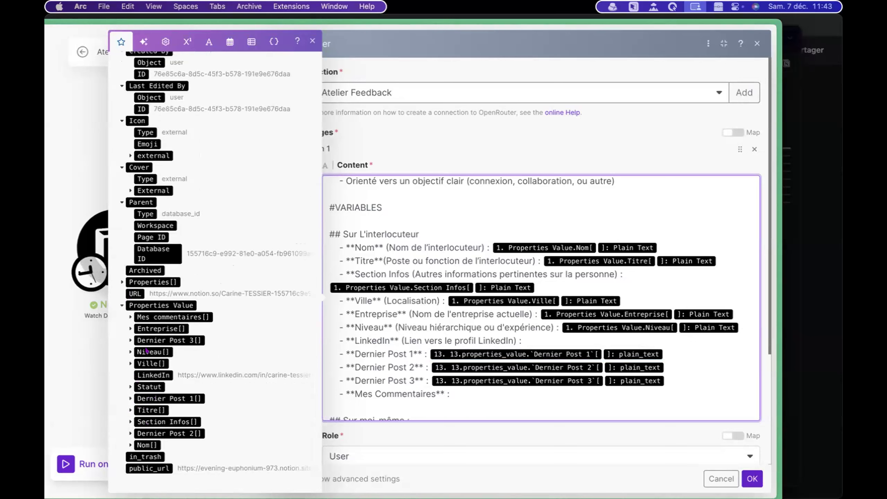
{"action": "left_click", "coordinate": [147, 372]}
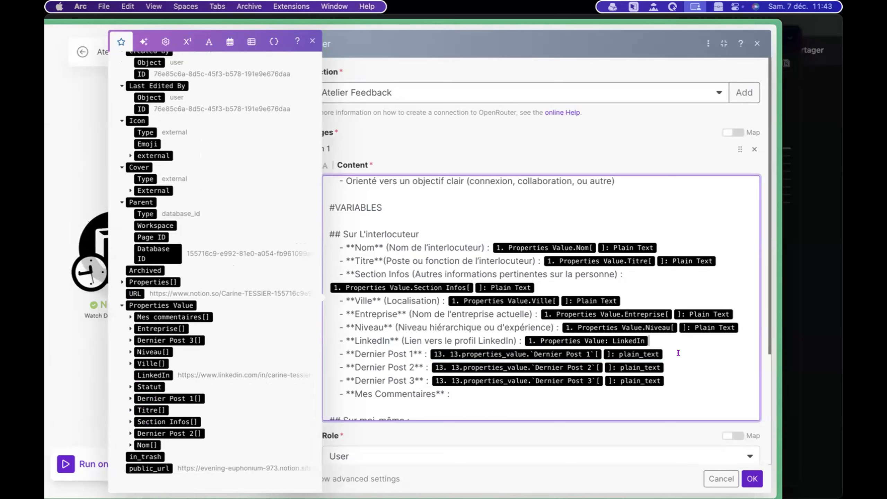
Step: Replace the old variable on the Dernier Post 1 line with the Watch Database Items module's Dernier Post 1 Plain Text value
{"action": "left_click", "coordinate": [667, 351]}
{"action": "key", "text": "BackSpace"}
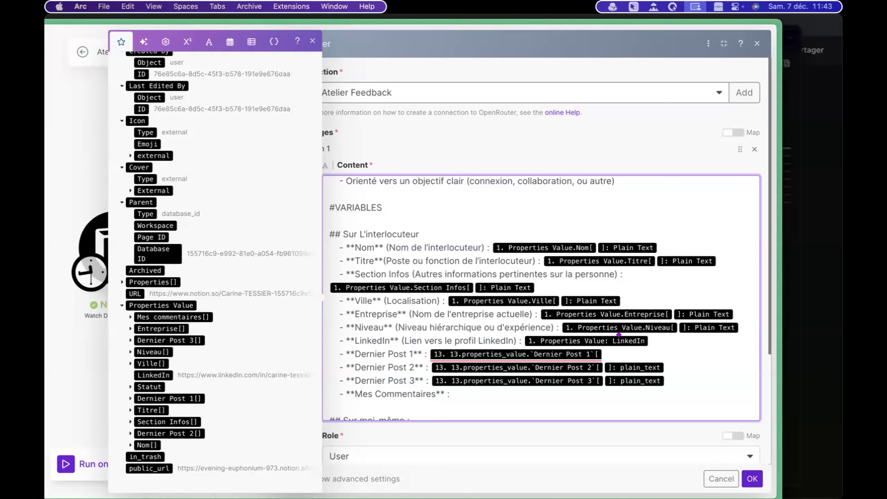
{"action": "key", "text": "BackSpace"}
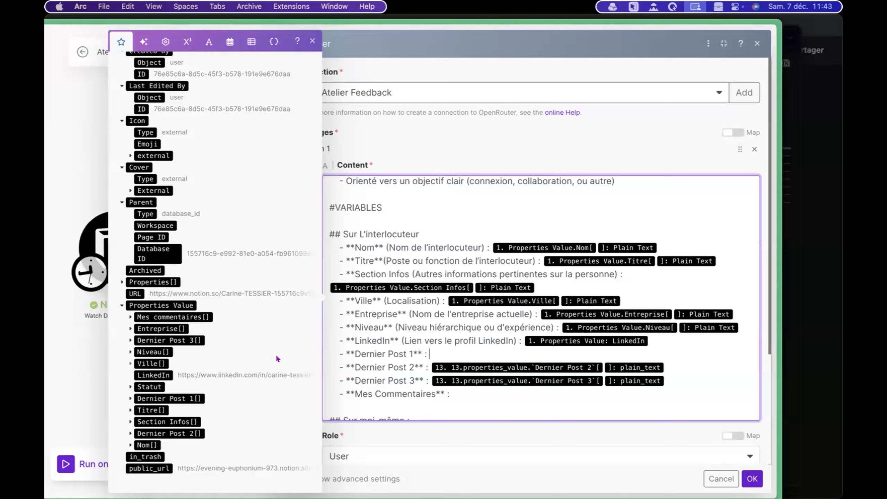
{"action": "left_click", "coordinate": [128, 399]}
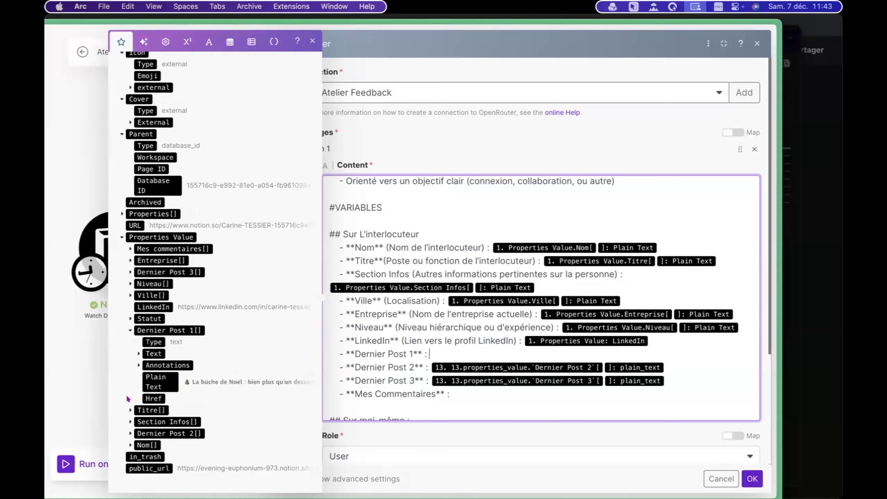
{"action": "left_click", "coordinate": [159, 381]}
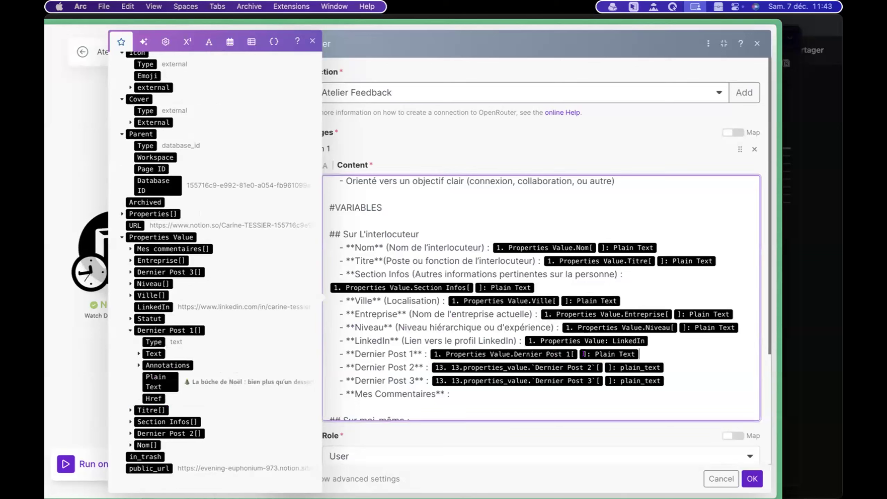
Step: Replace the old variable on the Dernier Post 2 line with the Watch Database Items module's Dernier Post 2 Plain Text value
{"action": "left_click", "coordinate": [661, 362]}
{"action": "key", "text": "BackSpace"}
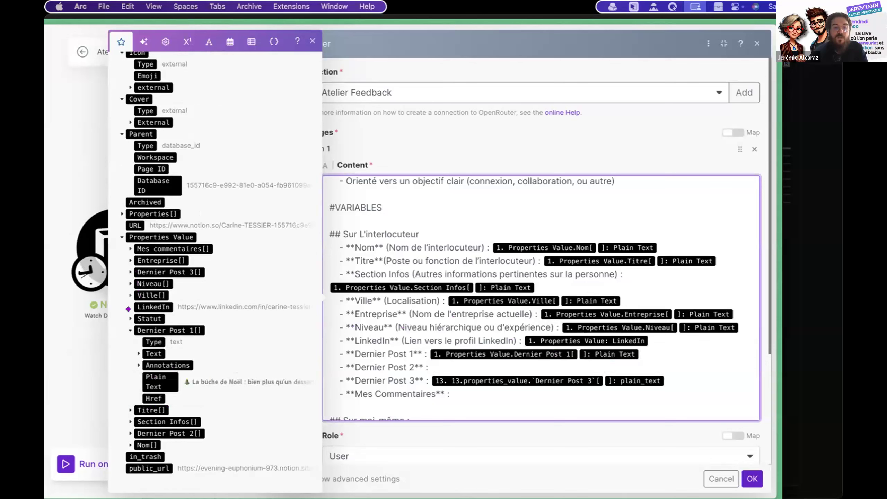
{"action": "left_click", "coordinate": [126, 332]}
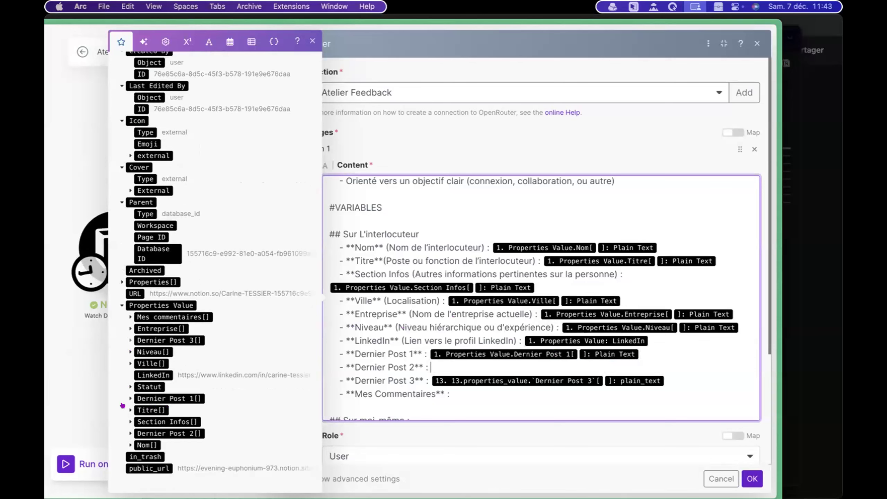
{"action": "left_click", "coordinate": [128, 432]}
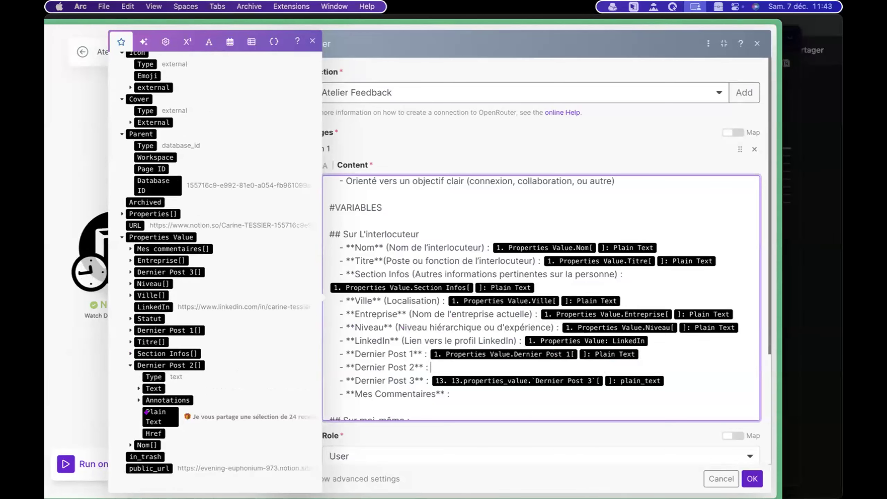
{"action": "left_click", "coordinate": [147, 412]}
Step: Replace the old variable on the Dernier Post 3 line with the Watch Database Items module's Dernier Post 3 Plain Text value
{"action": "left_click", "coordinate": [669, 377]}
{"action": "key", "text": "BackSpace"}
{"action": "key", "text": "BackSpace"}
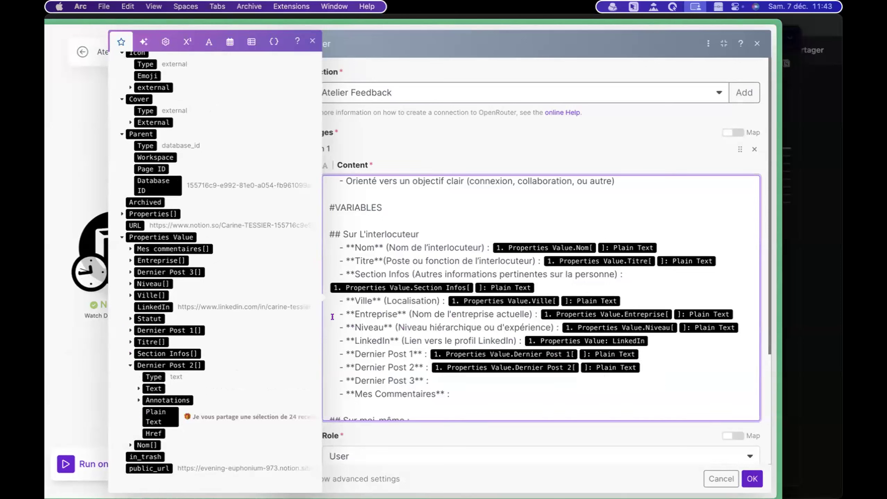
{"action": "left_click", "coordinate": [127, 248]}
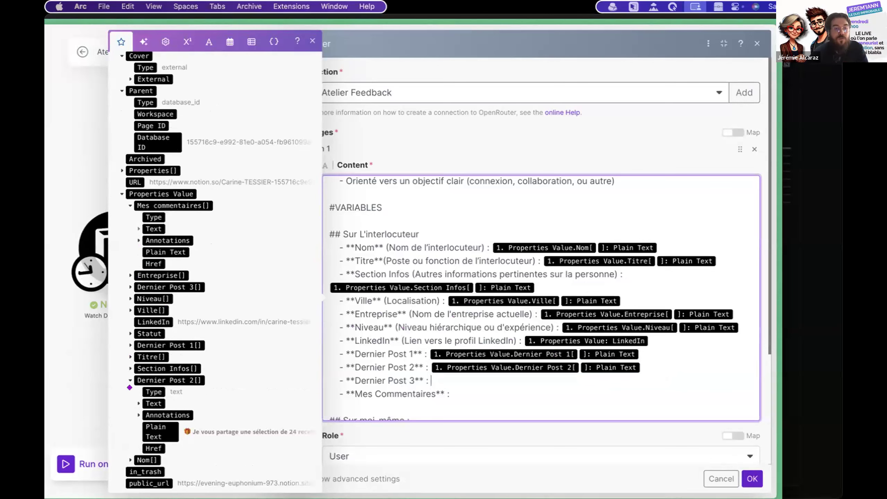
{"action": "scroll", "coordinate": [129, 387], "scroll_direction": "down", "scroll_amount": 1}
{"action": "left_click", "coordinate": [130, 365]}
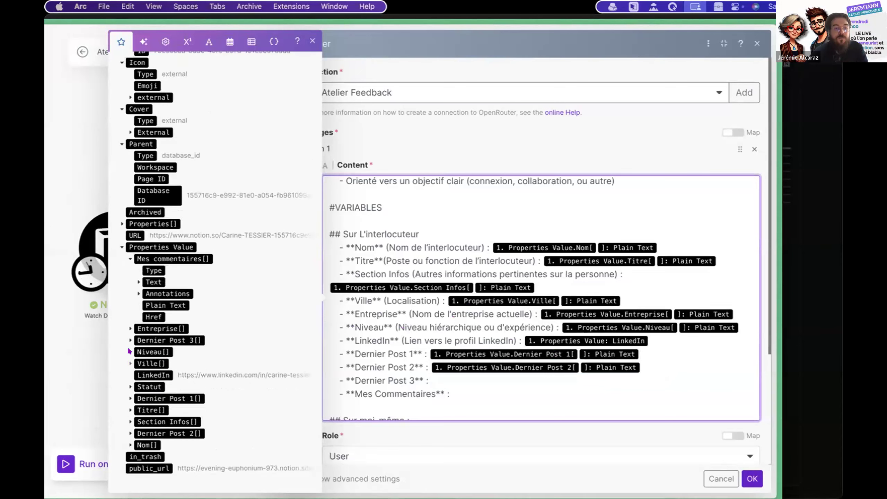
{"action": "left_click", "coordinate": [130, 340]}
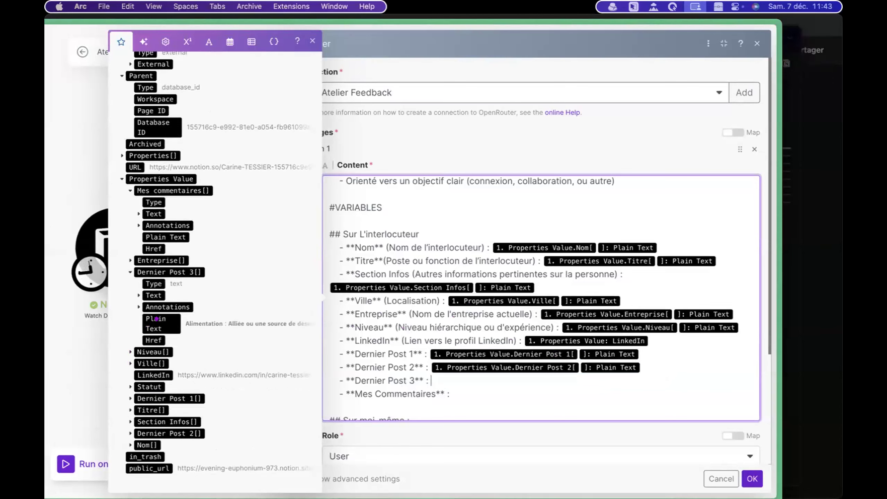
{"action": "left_click", "coordinate": [156, 318]}
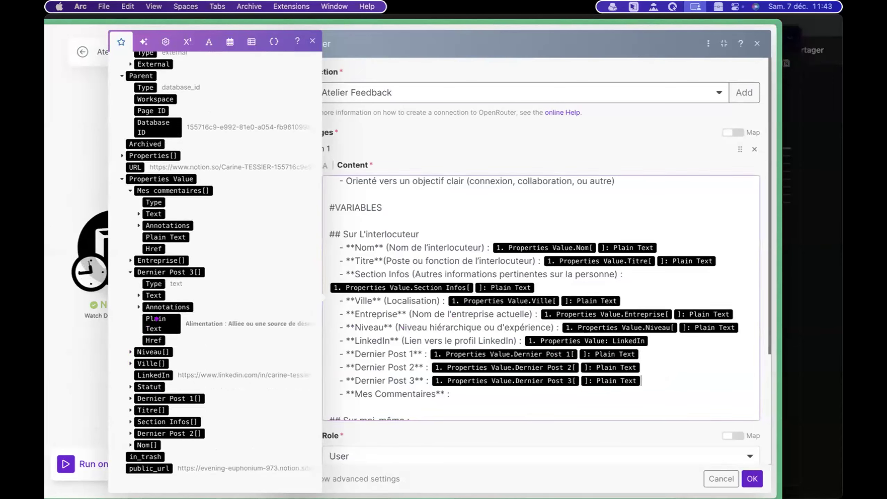
{"action": "left_click", "coordinate": [130, 272]}
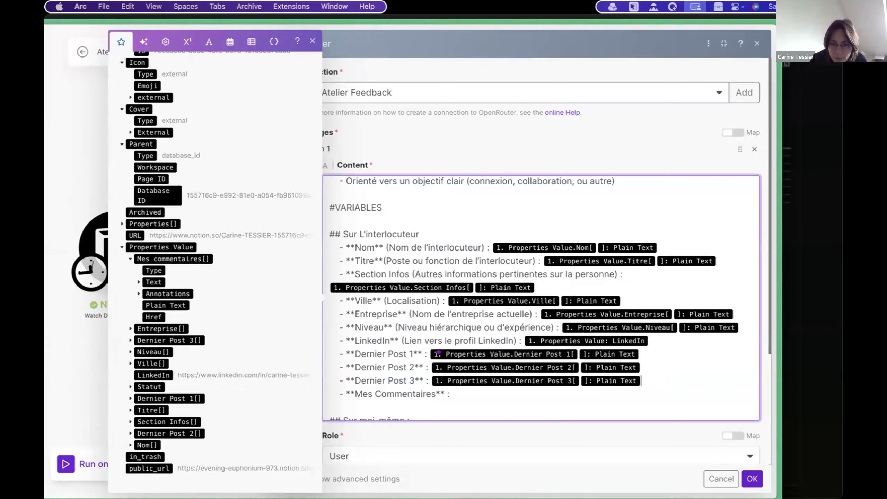
Step: Add the Watch Database Items module's Mes commentaires Plain Text value to the Mes Commentaires line
{"action": "left_click", "coordinate": [462, 392]}
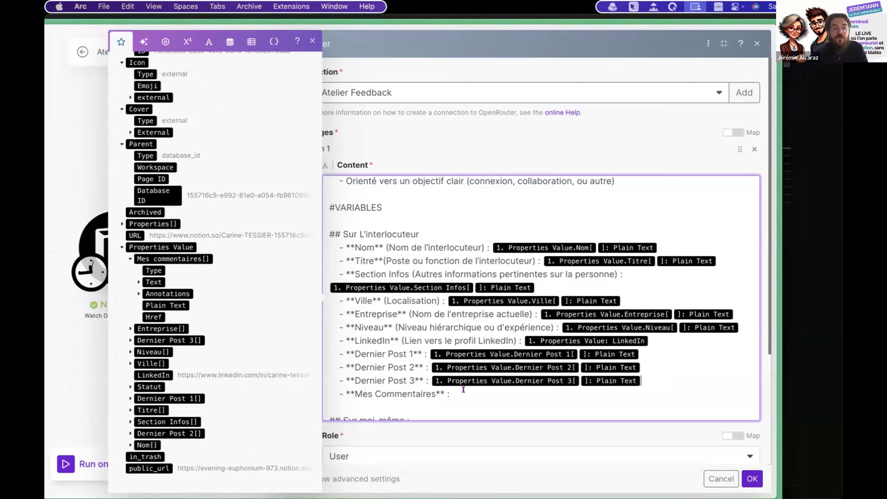
{"action": "left_click", "coordinate": [170, 304]}
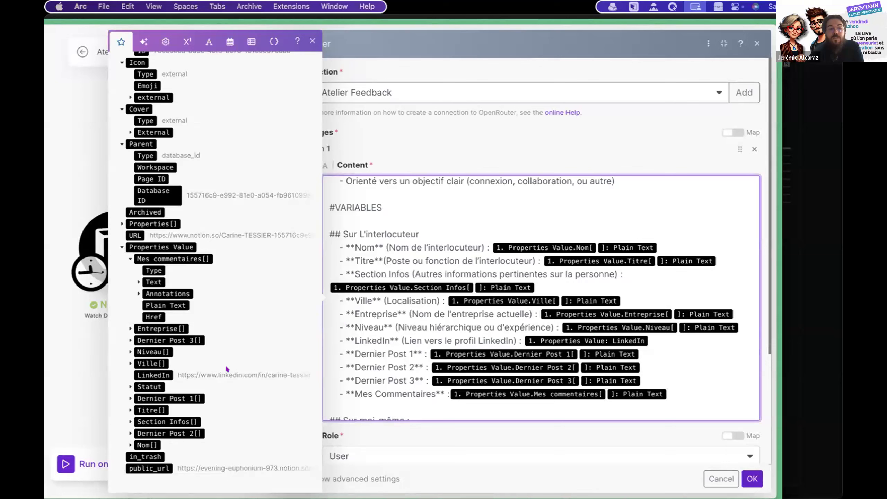
{"action": "left_click", "coordinate": [130, 259]}
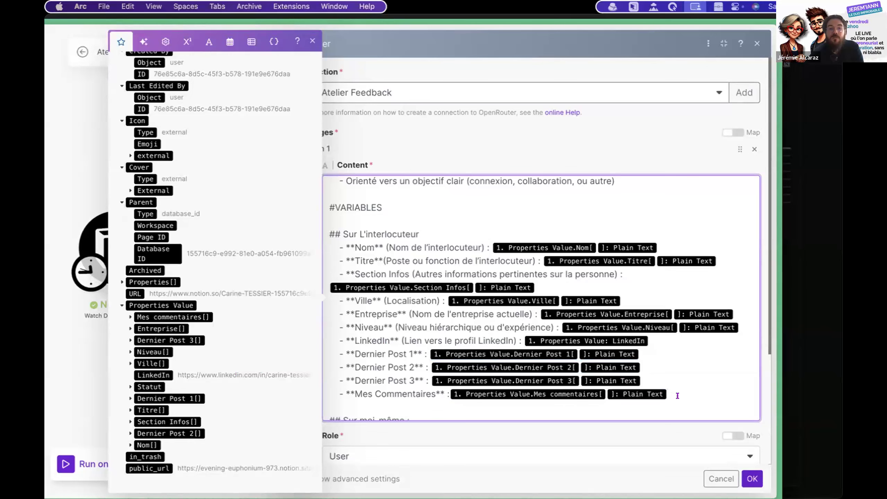
Step: Select and copy the entire remapped prompt from the message content
{"action": "scroll", "coordinate": [663, 327], "scroll_direction": "up", "scroll_amount": 3}
{"action": "key", "text": "super+a"}
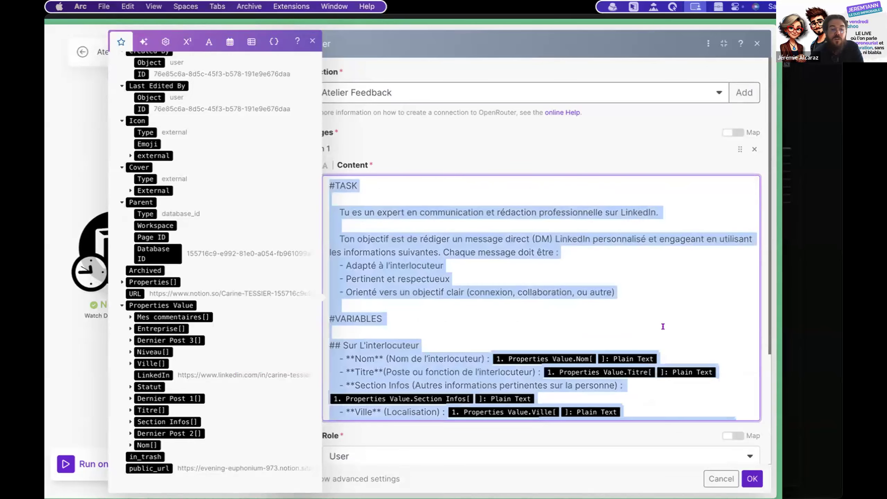
{"action": "scroll", "coordinate": [663, 327], "scroll_direction": "down", "scroll_amount": 3}
{"action": "scroll", "coordinate": [663, 326], "scroll_direction": "down", "scroll_amount": 2}
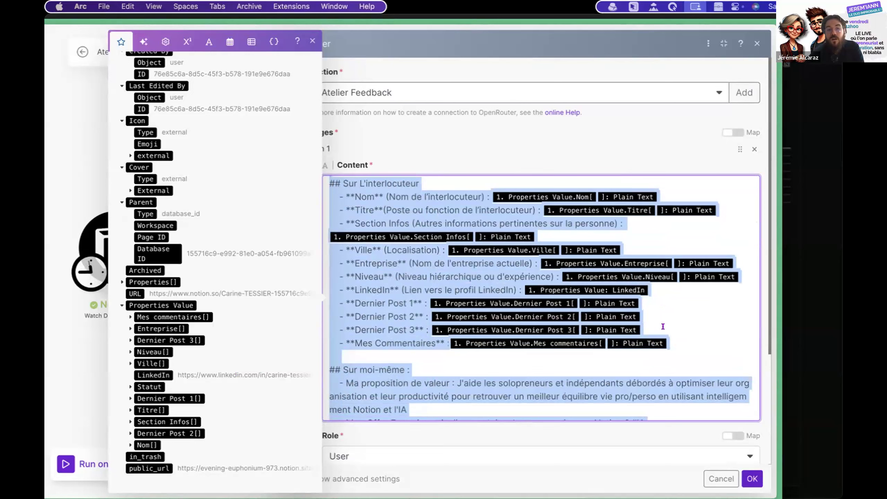
{"action": "mouse_move", "coordinate": [840, 360]}
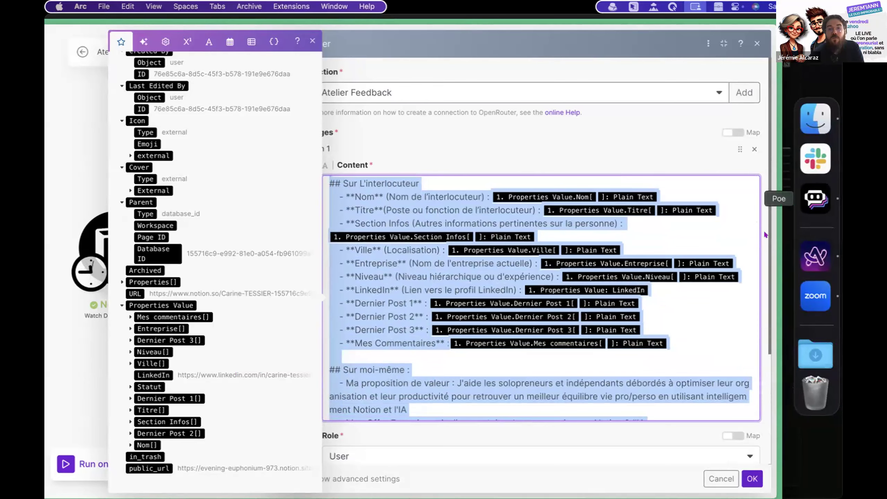
{"action": "scroll", "coordinate": [740, 292], "scroll_direction": "up", "scroll_amount": 6}
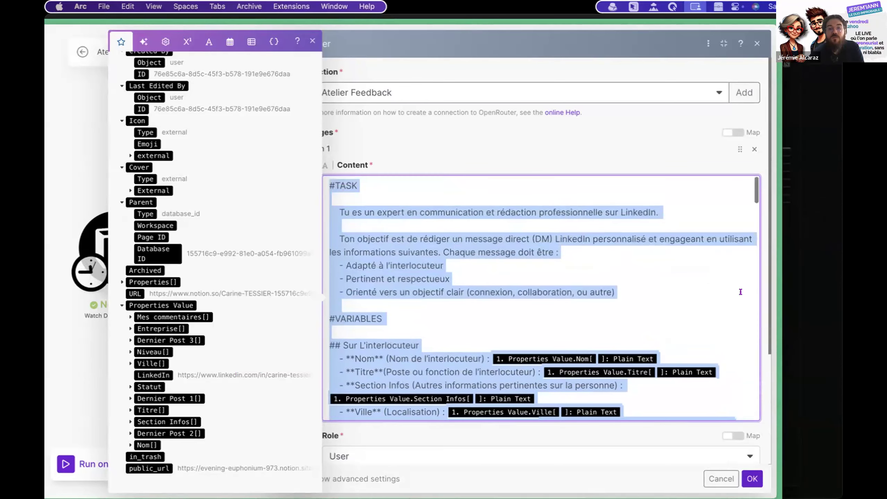
{"action": "scroll", "coordinate": [741, 292], "scroll_direction": "down", "scroll_amount": 10}
{"action": "scroll", "coordinate": [741, 292], "scroll_direction": "down", "scroll_amount": 3}
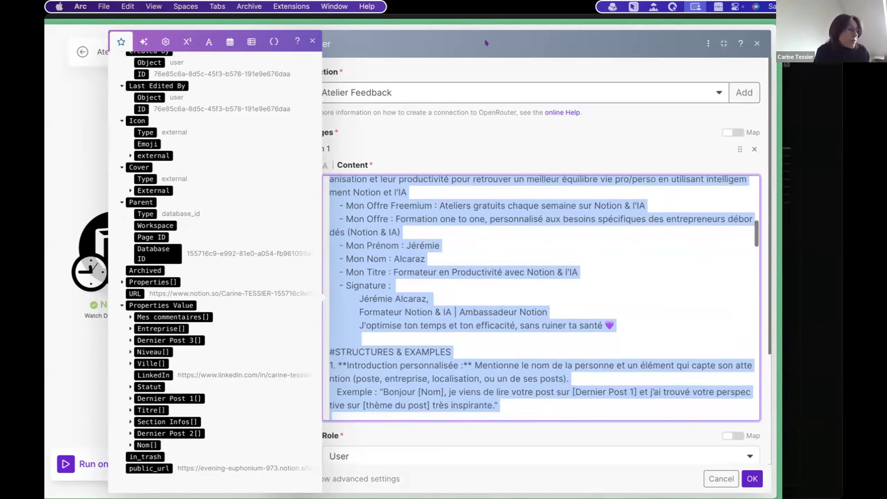
Step: Leave the OpenRouter module's configuration and save the Atelier Redac LinkedIn DM scenario
{"action": "left_click", "coordinate": [479, 25]}
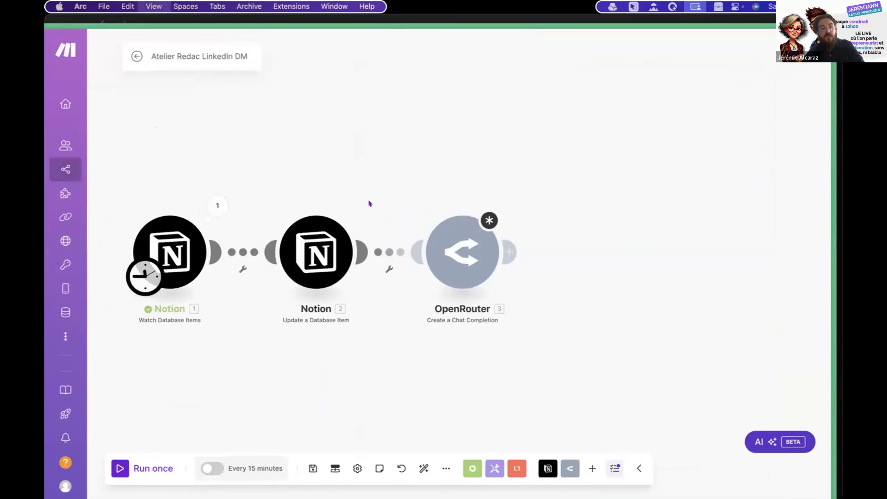
{"action": "key", "text": "super+s"}
{"action": "key", "text": "super+s"}
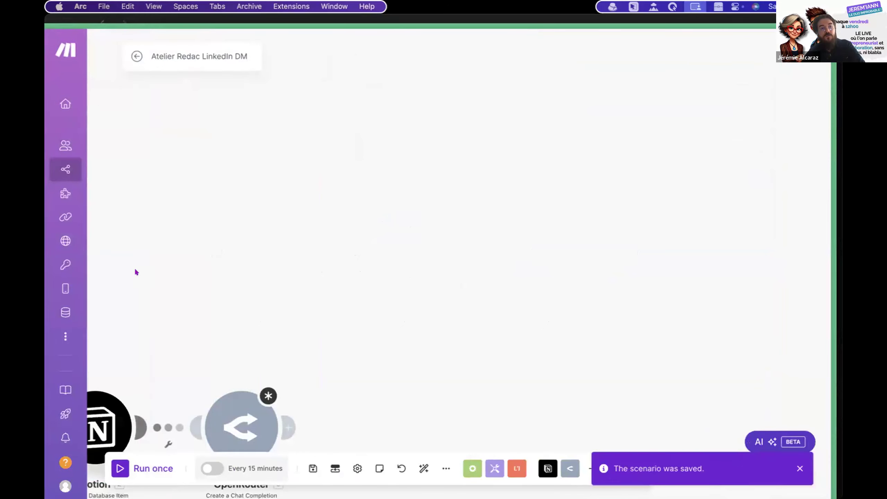
{"action": "key", "text": "super+s"}
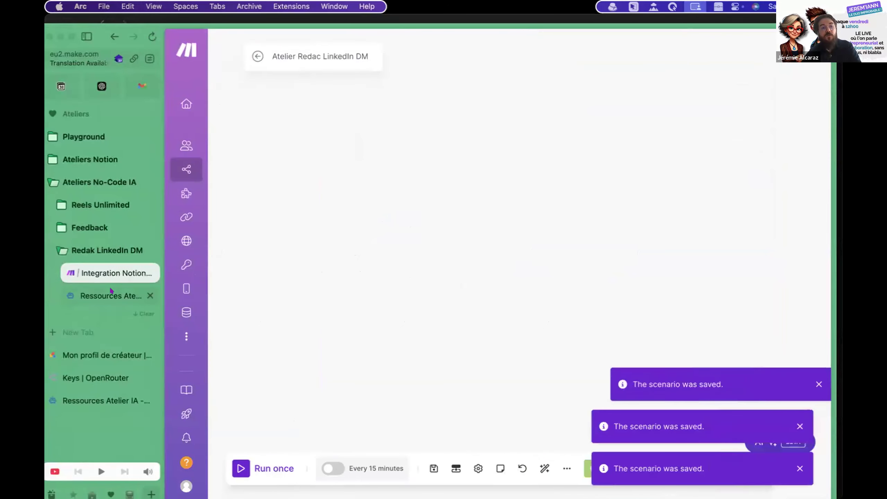
Step: Replace the Prompt code block's content on the Notion page Ressources Atelier IA - DM LinkedIn with the copied prompt
{"action": "left_click", "coordinate": [112, 295]}
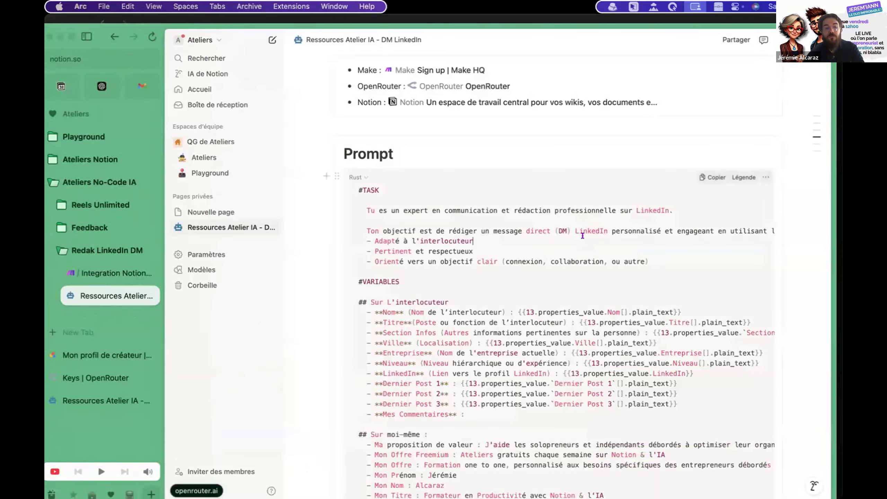
{"action": "key", "text": "super+a"}
{"action": "key", "text": "super+a"}
{"action": "left_click", "coordinate": [583, 236]}
{"action": "key", "text": "super+a"}
{"action": "key", "text": "BackSpace"}
{"action": "key", "text": "super+v"}
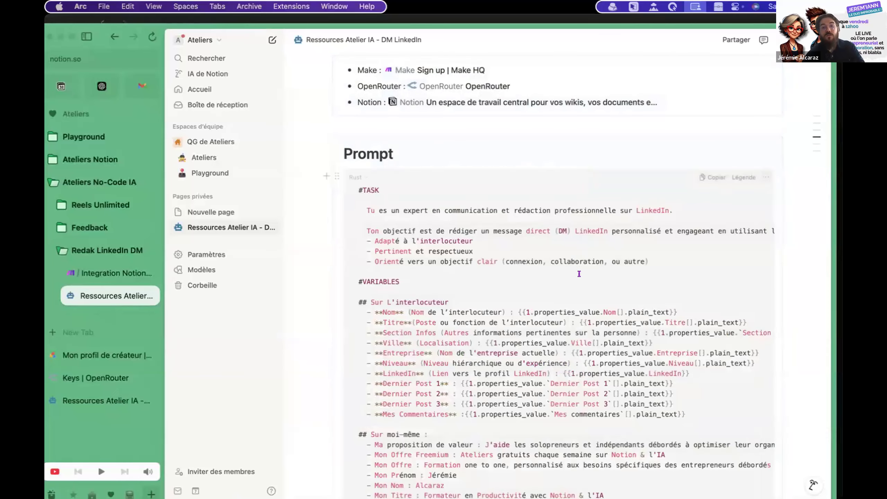
{"action": "scroll", "coordinate": [579, 273], "scroll_direction": "down", "scroll_amount": 10}
{"action": "scroll", "coordinate": [579, 274], "scroll_direction": "up", "scroll_amount": 19}
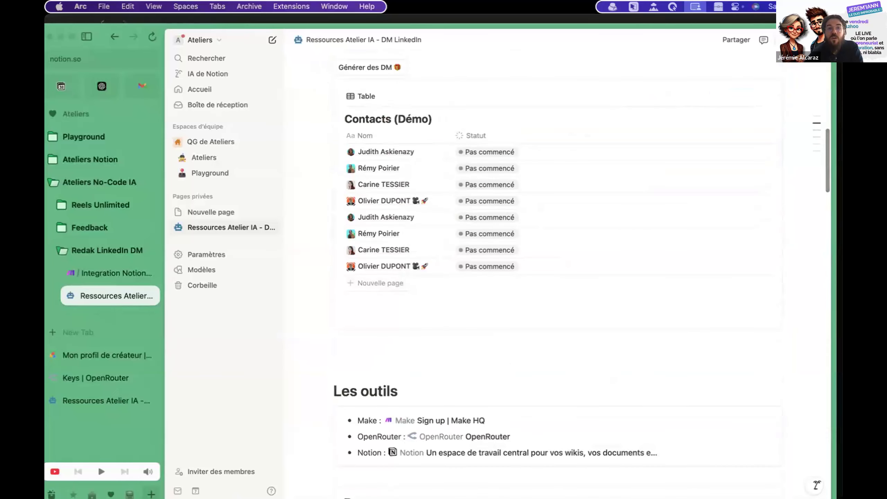
Step: Copy the published site link of the Ressources Atelier IA - DM LinkedIn page and close its sharing settings
{"action": "left_click", "coordinate": [737, 40]}
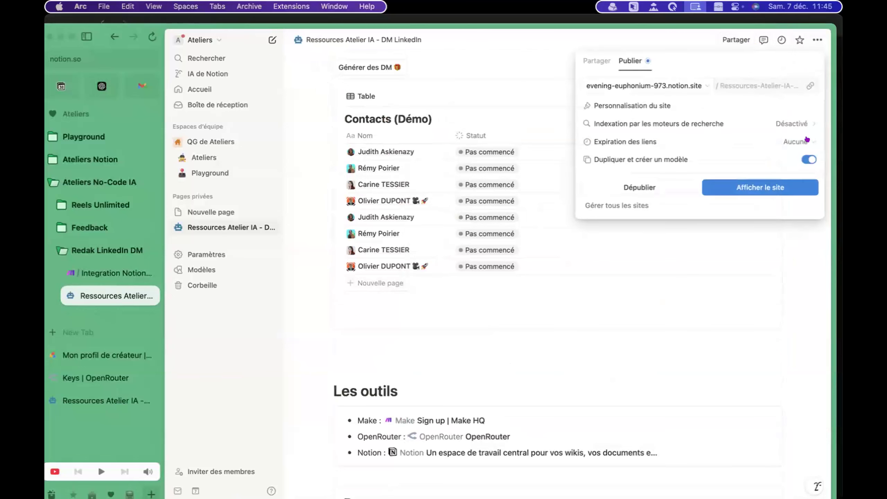
{"action": "left_click", "coordinate": [807, 86]}
{"action": "mouse_move", "coordinate": [837, 282]}
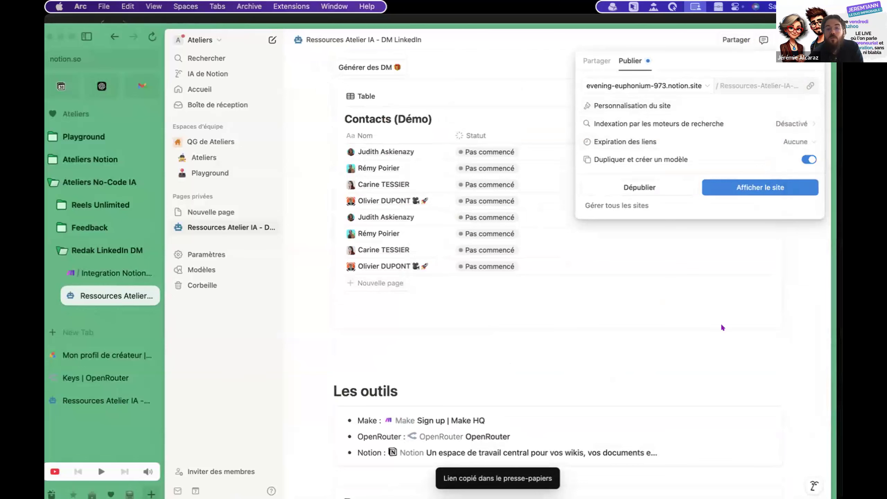
{"action": "left_click", "coordinate": [815, 296]}
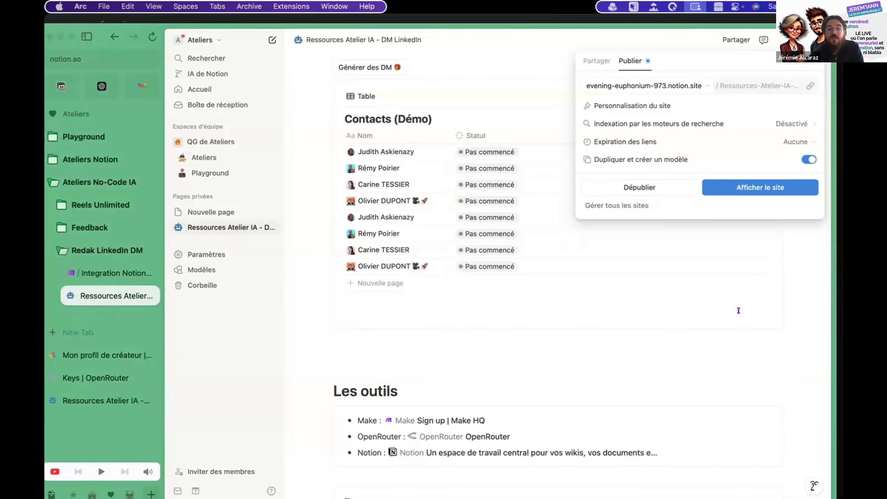
{"action": "left_click", "coordinate": [738, 311]}
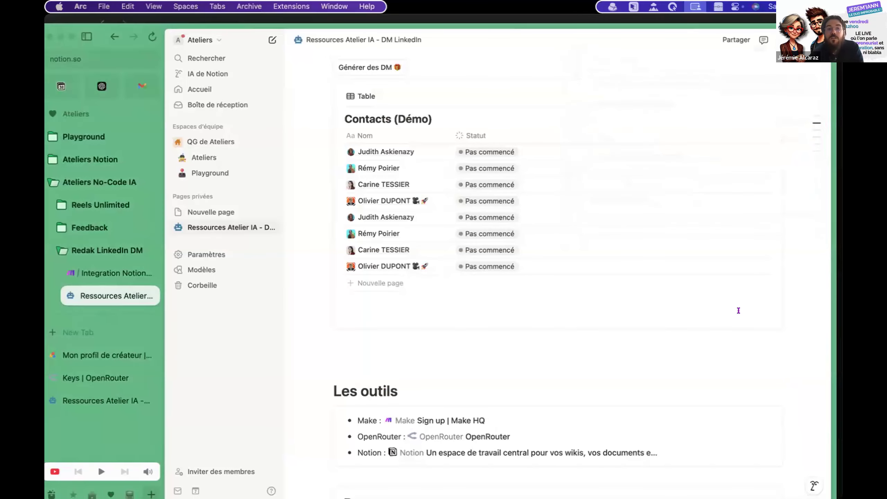
Step: Copy the full Prompt code block from the Notion page Ressources Atelier IA - DM LinkedIn
{"action": "scroll", "coordinate": [738, 310], "scroll_direction": "down", "scroll_amount": 20}
{"action": "scroll", "coordinate": [739, 310], "scroll_direction": "up", "scroll_amount": 6}
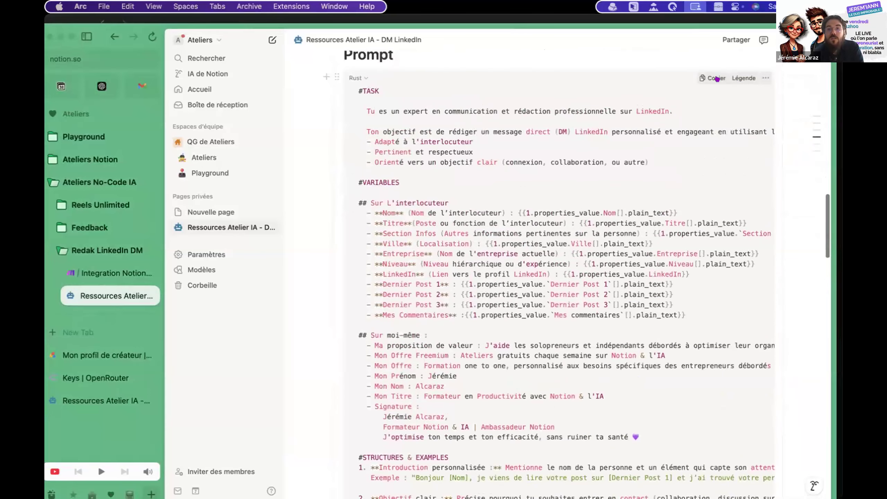
{"action": "left_click", "coordinate": [716, 79]}
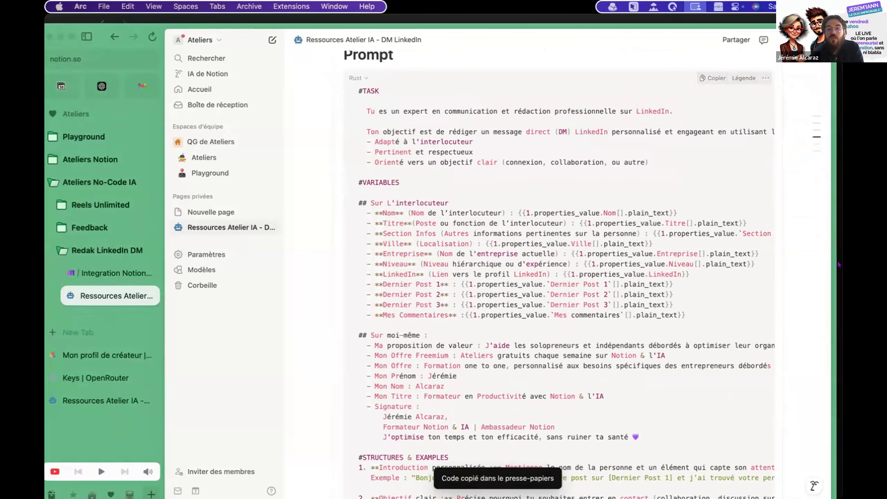
{"action": "mouse_move", "coordinate": [838, 264]}
{"action": "left_click", "coordinate": [815, 296]}
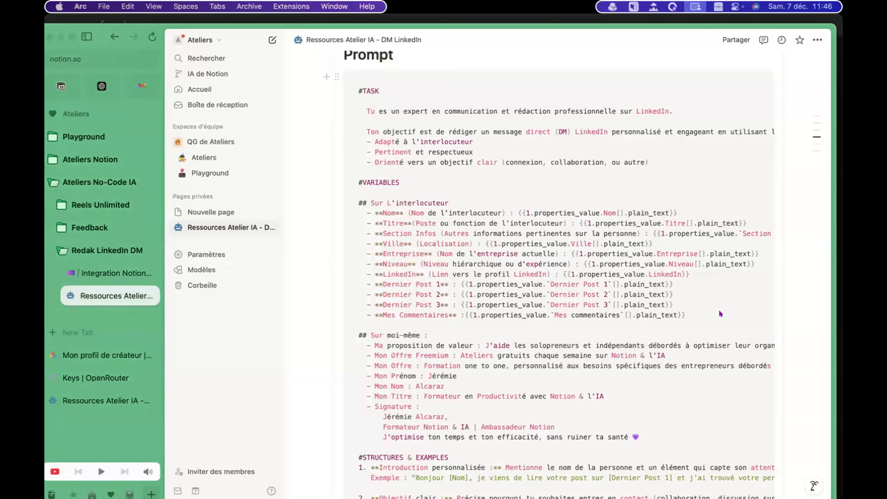
{"action": "scroll", "coordinate": [719, 314], "scroll_direction": "up", "scroll_amount": 5}
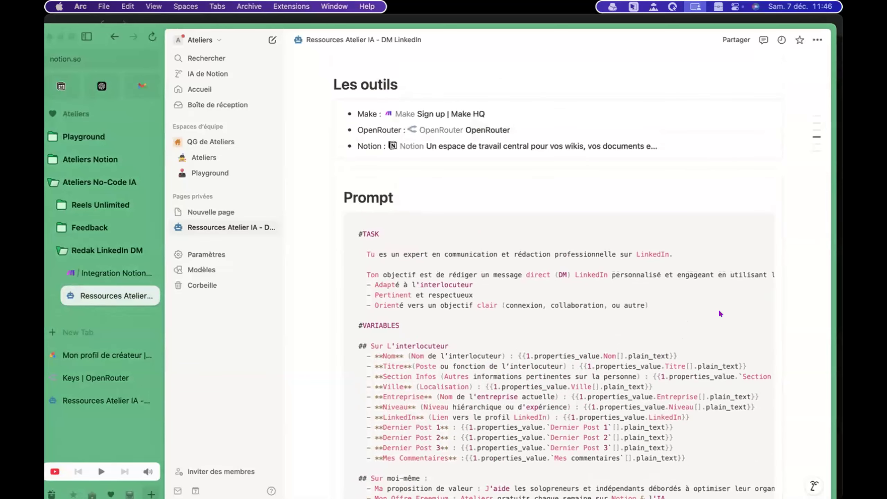
{"action": "scroll", "coordinate": [719, 309], "scroll_direction": "down", "scroll_amount": 7}
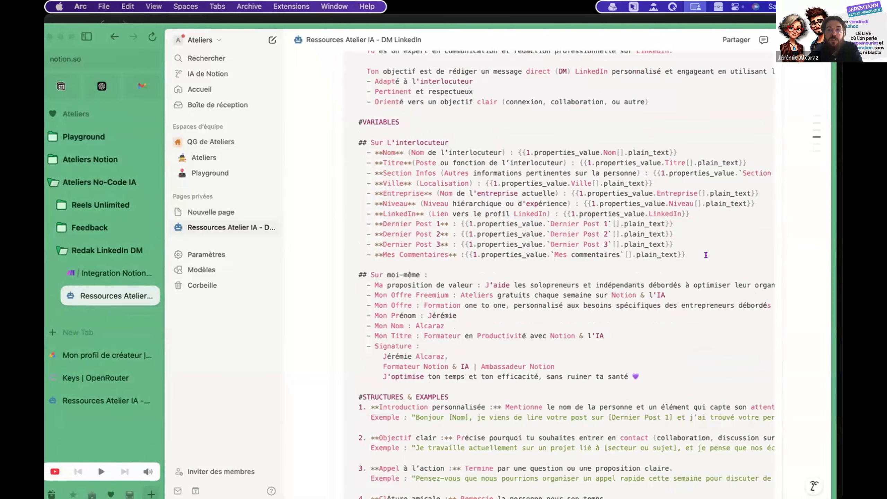
{"action": "scroll", "coordinate": [713, 216], "scroll_direction": "up", "scroll_amount": 6}
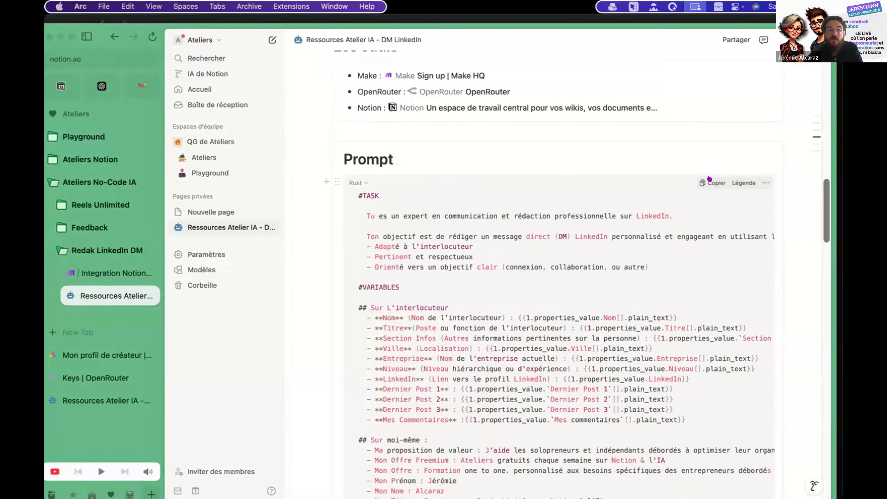
{"action": "left_click", "coordinate": [712, 182]}
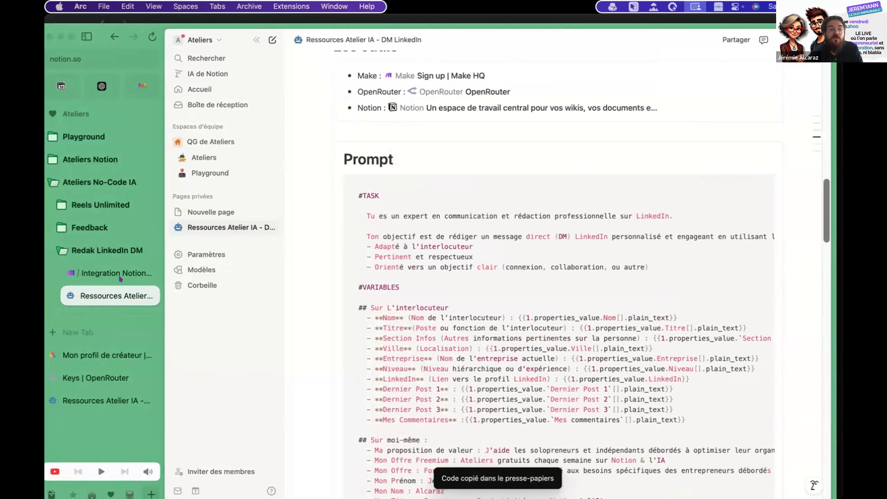
Step: Switch to the Make scenario, open the OpenRouter module and inspect the Notion properties mapped in its message content
{"action": "left_click", "coordinate": [116, 273]}
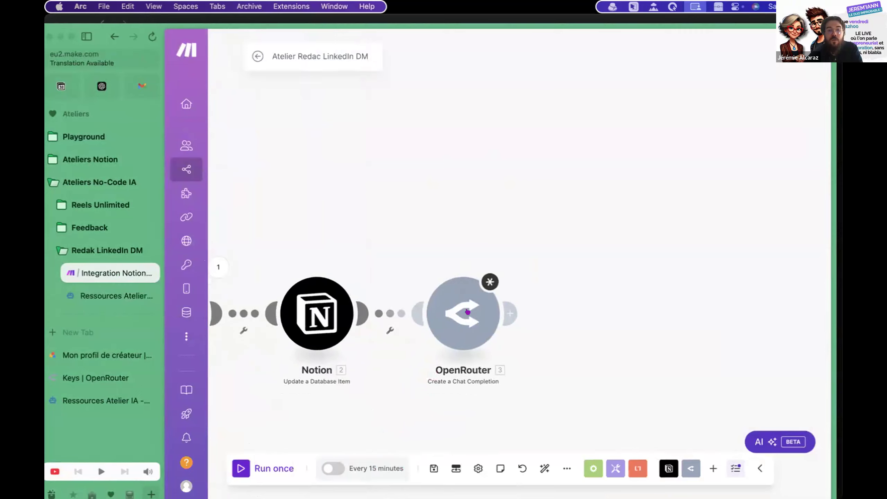
{"action": "left_click", "coordinate": [463, 298]}
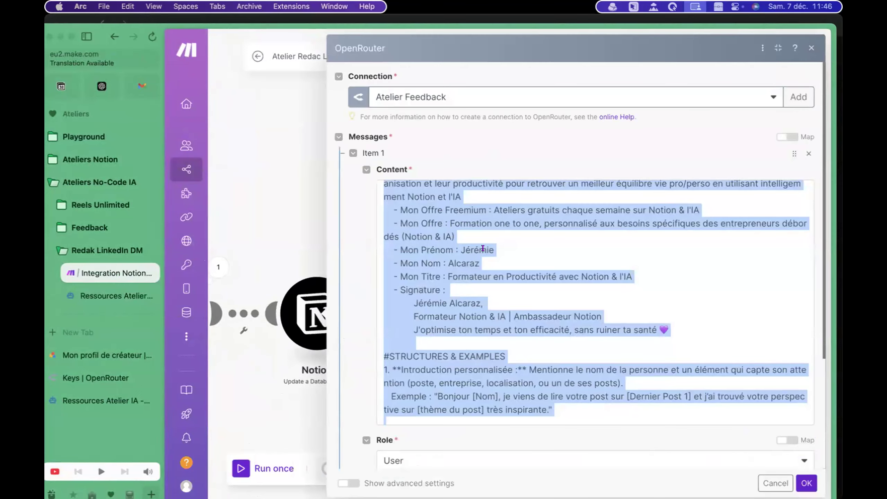
{"action": "scroll", "coordinate": [483, 248], "scroll_direction": "up", "scroll_amount": 10}
{"action": "scroll", "coordinate": [483, 248], "scroll_direction": "down", "scroll_amount": 11}
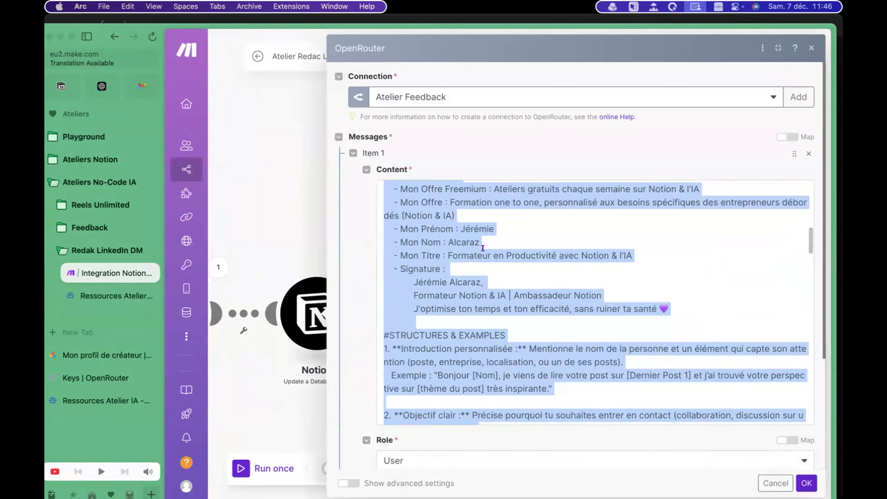
{"action": "scroll", "coordinate": [483, 248], "scroll_direction": "up", "scroll_amount": 5}
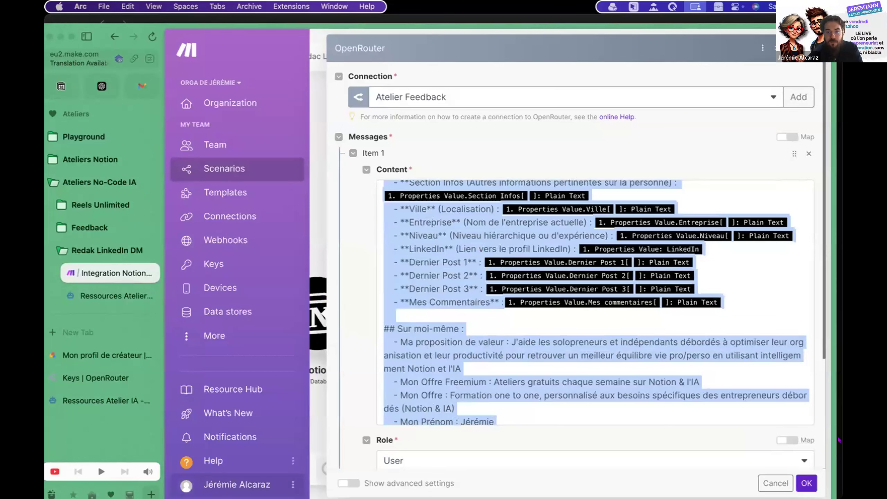
Step: Check the prompt's variables on the published Ressources Atelier IA - DM LinkedIn site and close its window
{"action": "mouse_move", "coordinate": [840, 335]}
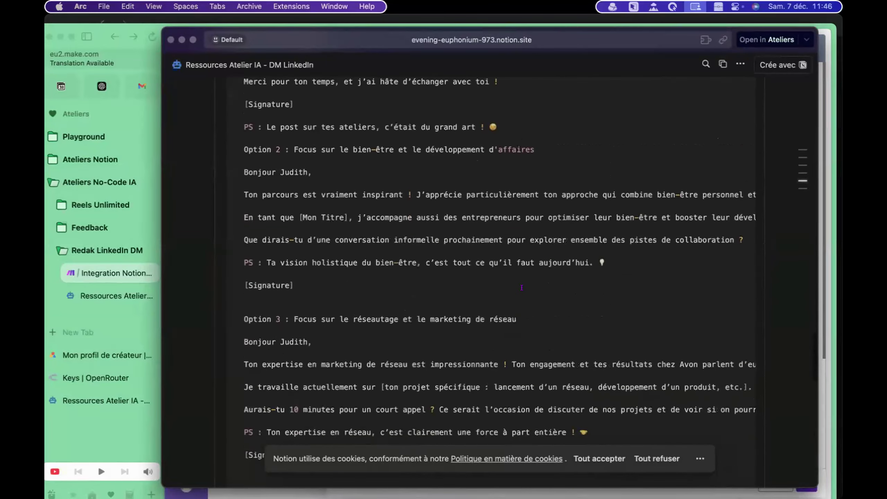
{"action": "scroll", "coordinate": [522, 287], "scroll_direction": "up", "scroll_amount": 20}
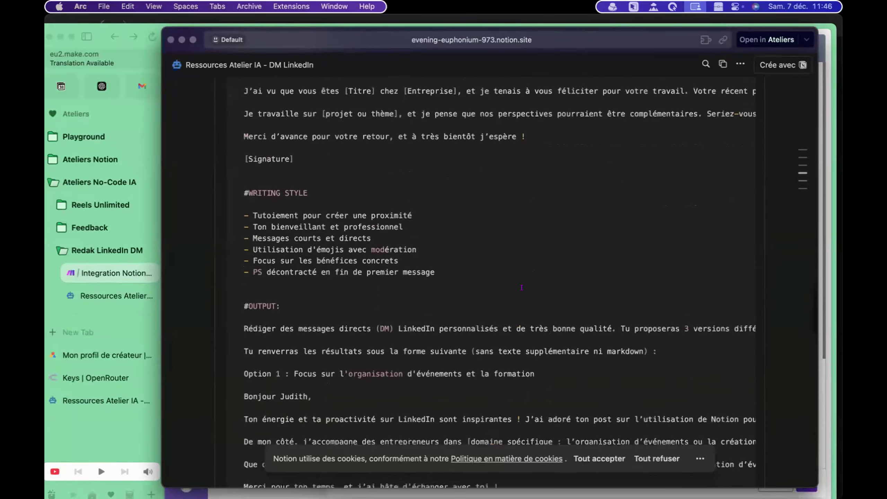
{"action": "scroll", "coordinate": [522, 288], "scroll_direction": "up", "scroll_amount": 3}
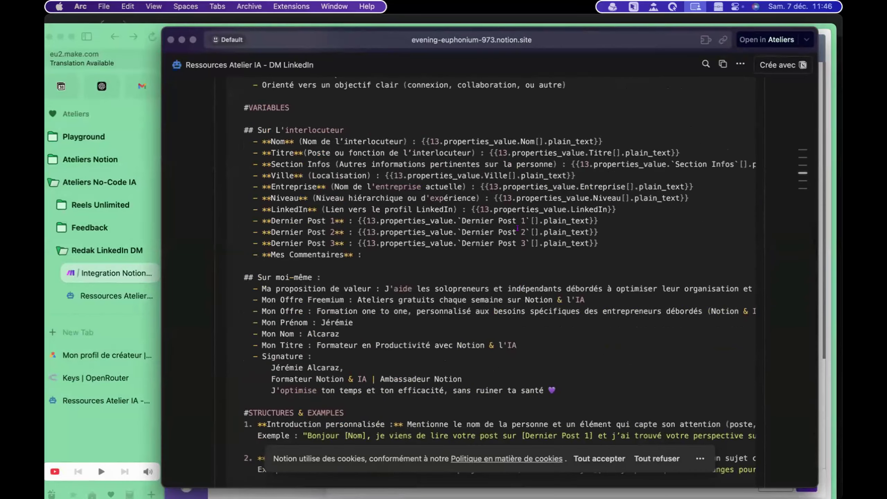
{"action": "left_click", "coordinate": [171, 40]}
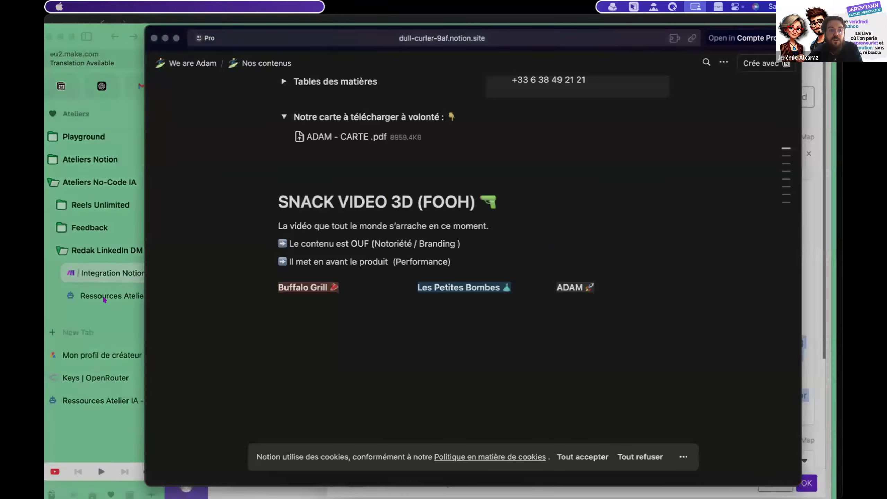
Step: Return to the Notion resources page, check its site publishing settings and close them
{"action": "left_click", "coordinate": [103, 296]}
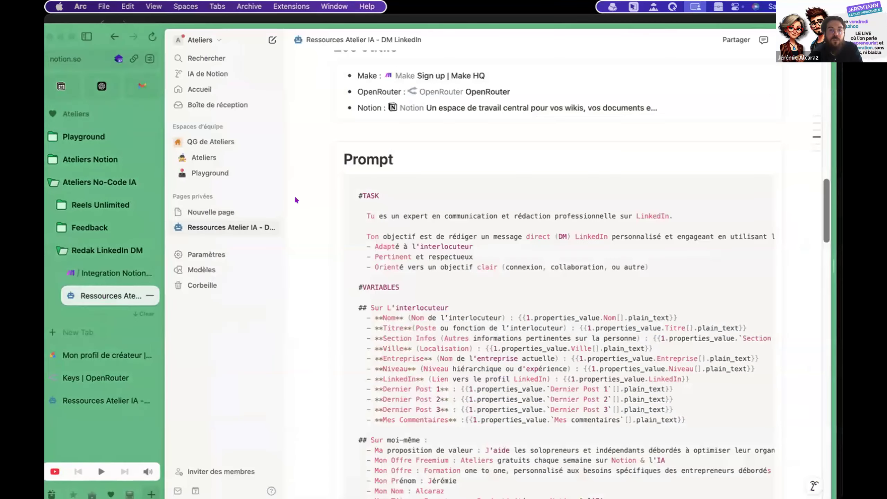
{"action": "scroll", "coordinate": [705, 165], "scroll_direction": "down", "scroll_amount": 4}
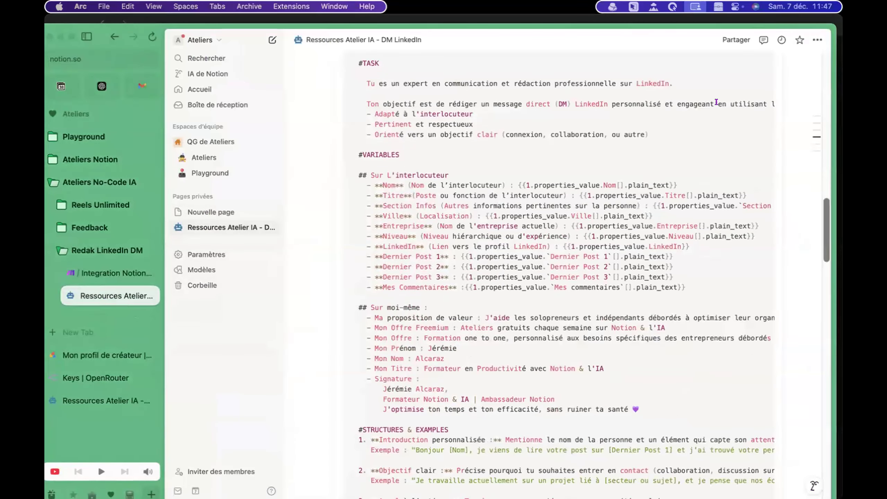
{"action": "left_click", "coordinate": [737, 40]}
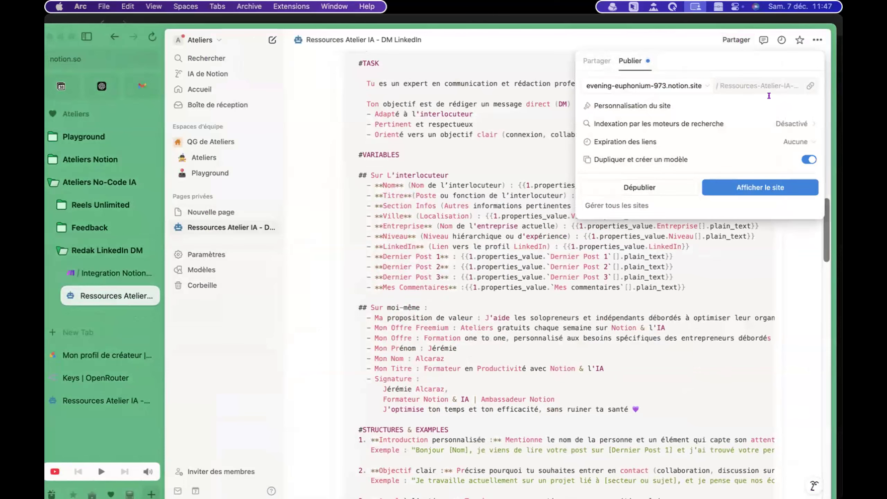
{"action": "left_click", "coordinate": [639, 187]}
{"action": "left_click", "coordinate": [680, 255]}
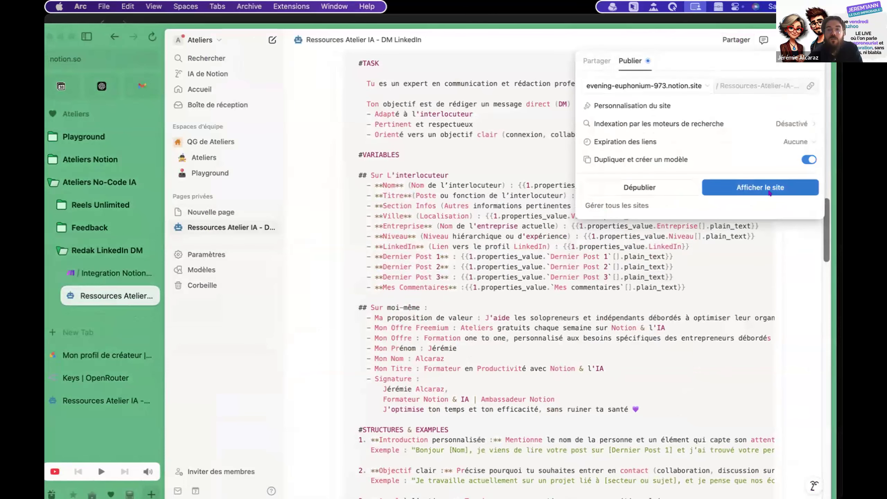
{"action": "left_click", "coordinate": [441, 200]}
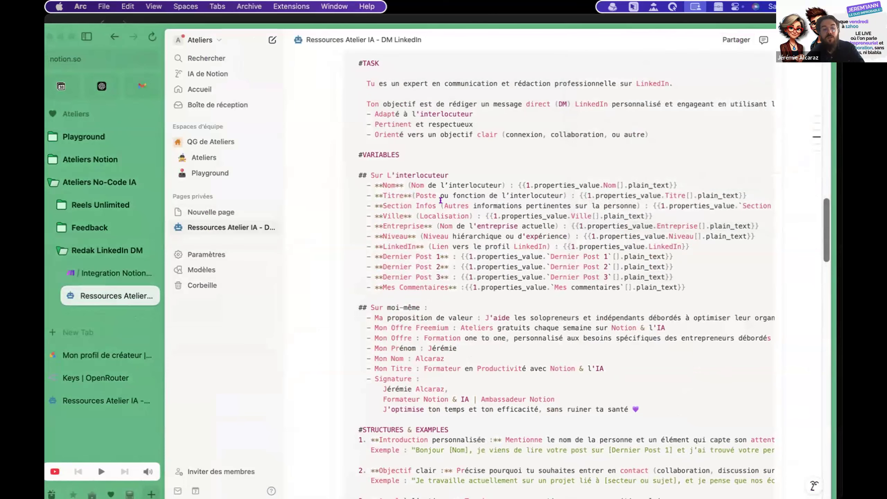
Step: Return to the page's Prompt section and copy the code block again
{"action": "key", "text": "super+s"}
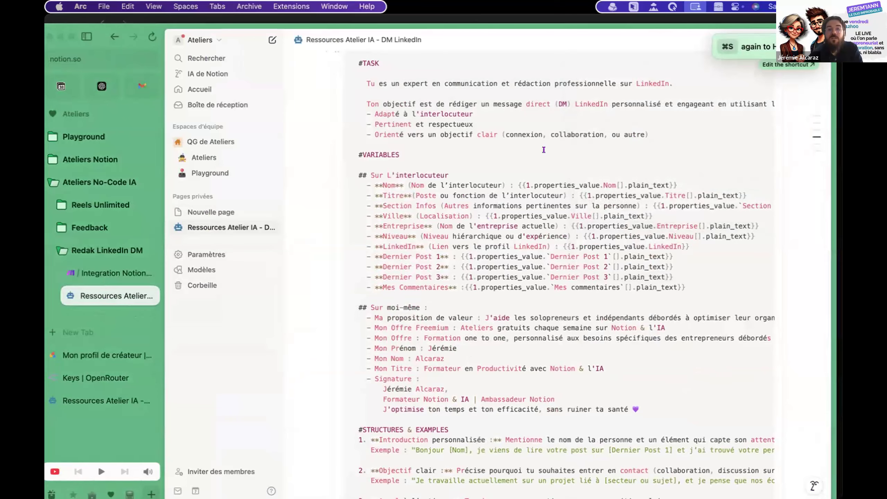
{"action": "scroll", "coordinate": [544, 150], "scroll_direction": "up", "scroll_amount": 10}
{"action": "scroll", "coordinate": [606, 387], "scroll_direction": "down", "scroll_amount": 3}
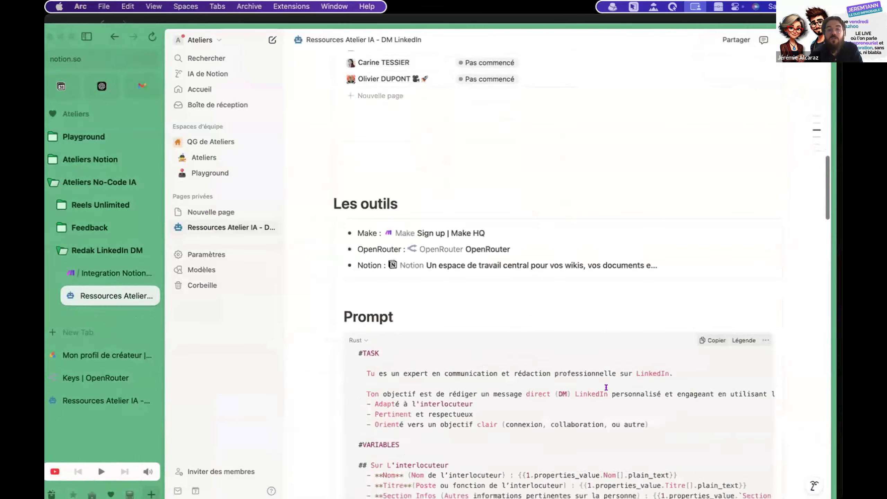
{"action": "scroll", "coordinate": [606, 387], "scroll_direction": "down", "scroll_amount": 3}
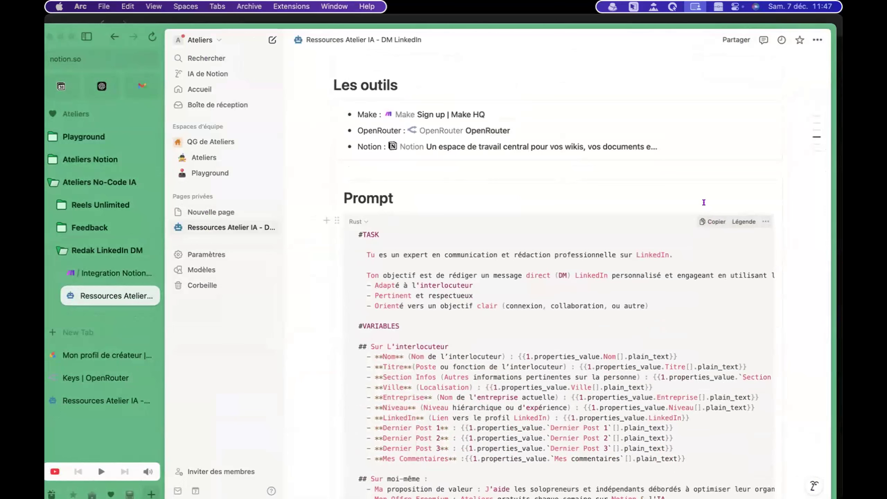
{"action": "left_click", "coordinate": [709, 221]}
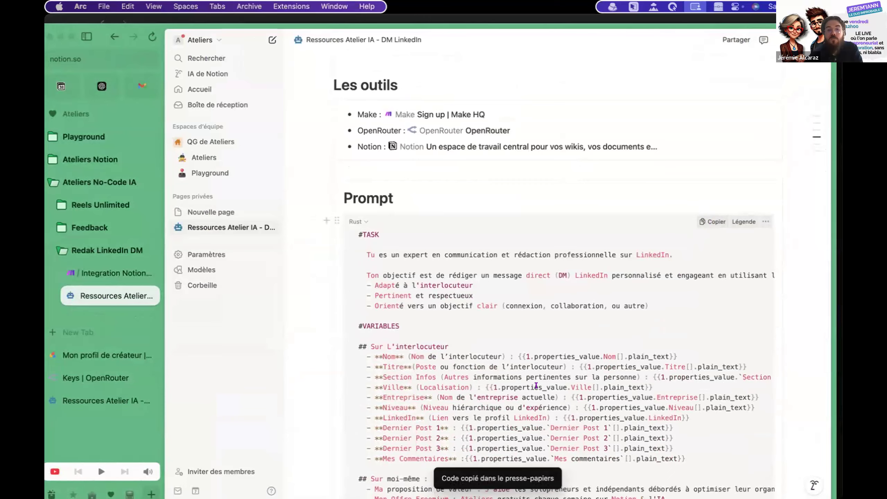
Step: Compare the variable references in the Notion prompt with the mapped properties in the OpenRouter module's message content in Make
{"action": "scroll", "coordinate": [530, 287], "scroll_direction": "down", "scroll_amount": 2}
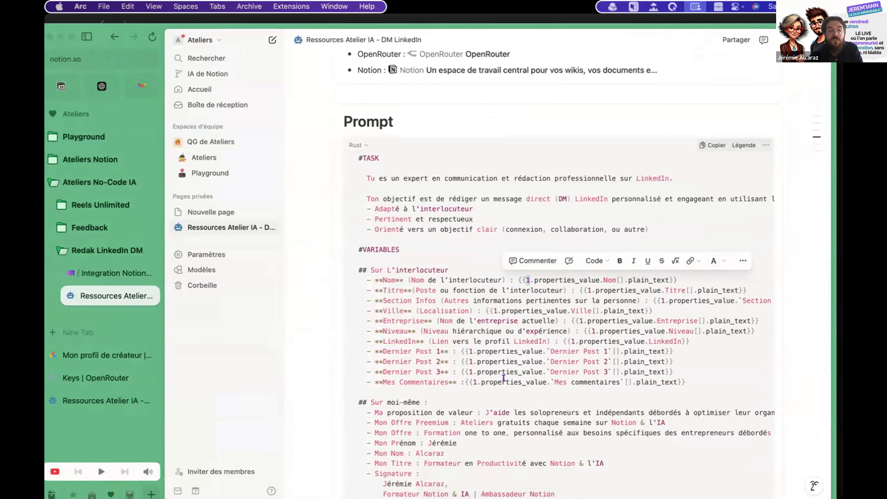
{"action": "left_click", "coordinate": [143, 273]}
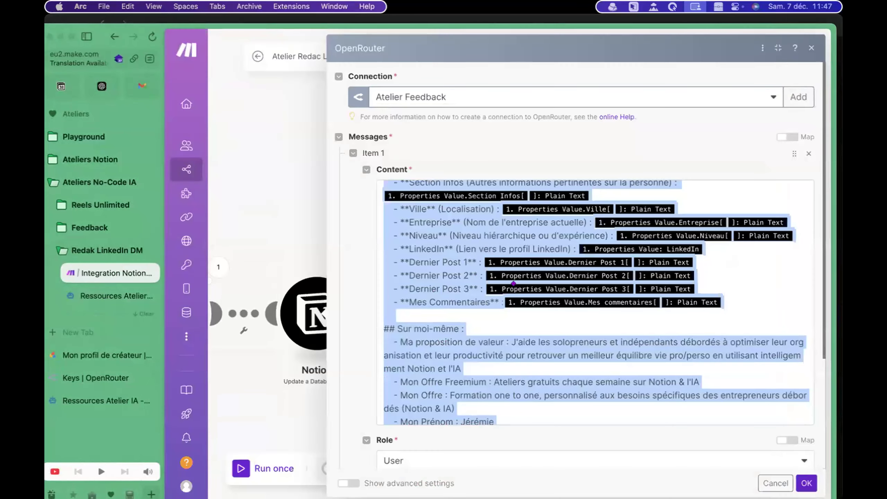
{"action": "scroll", "coordinate": [549, 306], "scroll_direction": "up", "scroll_amount": 3}
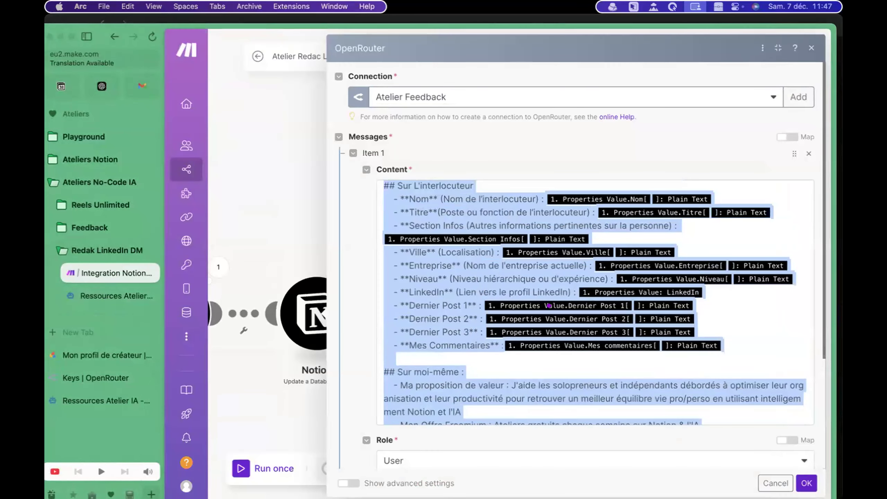
{"action": "scroll", "coordinate": [549, 305], "scroll_direction": "up", "scroll_amount": 5}
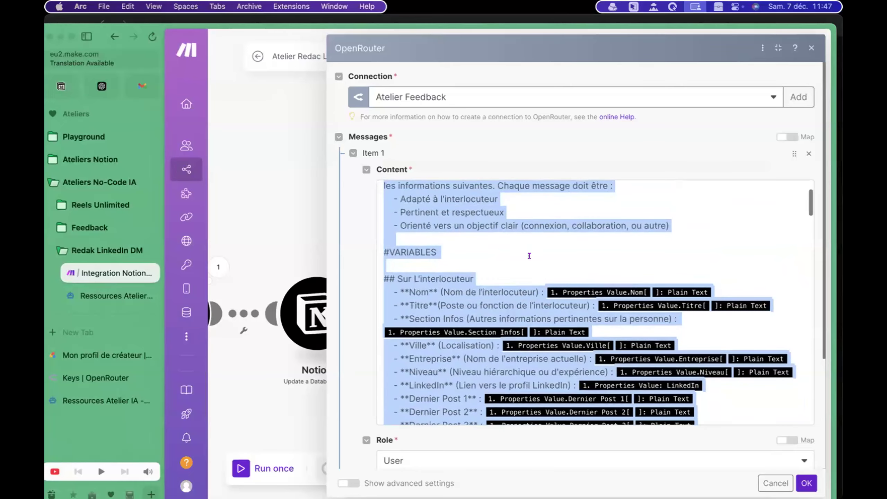
{"action": "scroll", "coordinate": [549, 305], "scroll_direction": "up", "scroll_amount": 2}
{"action": "scroll", "coordinate": [530, 257], "scroll_direction": "down", "scroll_amount": 10}
{"action": "scroll", "coordinate": [529, 257], "scroll_direction": "up", "scroll_amount": 15}
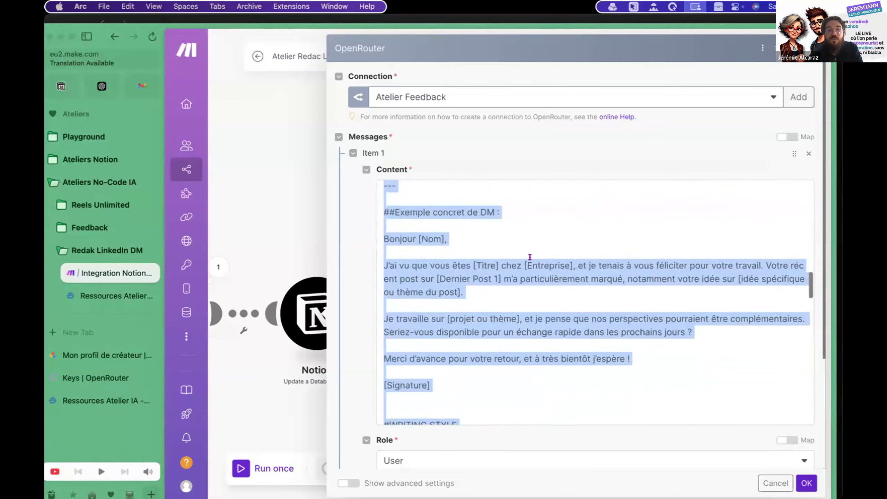
{"action": "scroll", "coordinate": [530, 257], "scroll_direction": "up", "scroll_amount": 10}
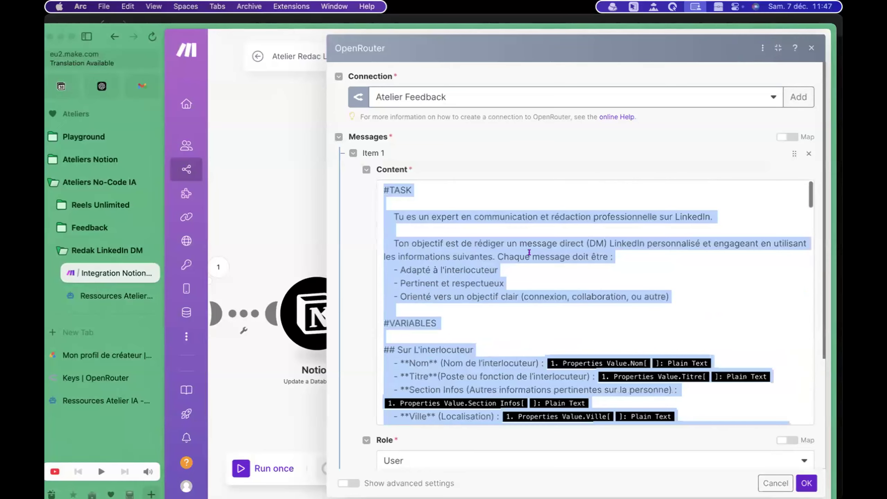
{"action": "scroll", "coordinate": [516, 142], "scroll_direction": "down", "scroll_amount": 3}
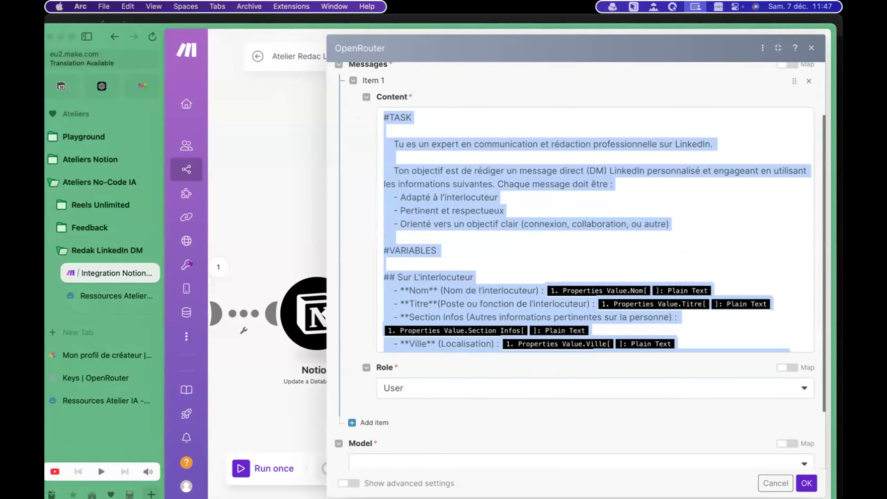
Step: Go back to the Notion resources page and select the prompt text from #TASK through the ## Sur moi-même heading
{"action": "left_click", "coordinate": [104, 357]}
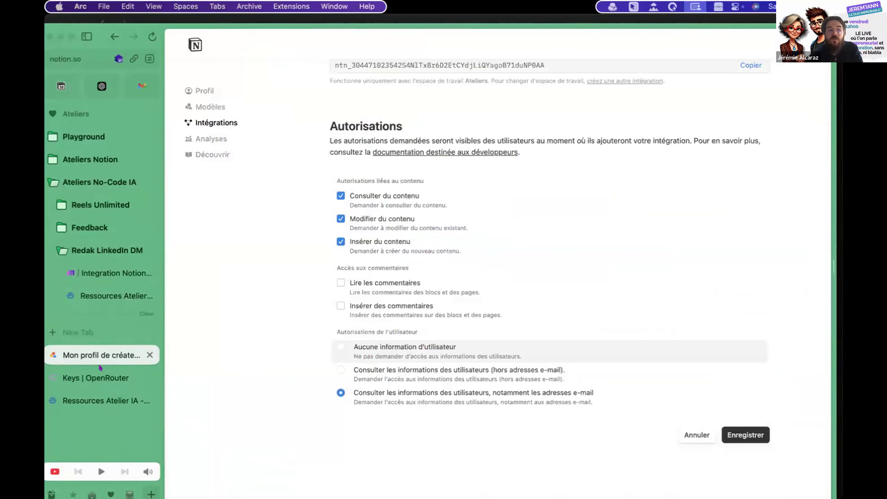
{"action": "left_click", "coordinate": [112, 274]}
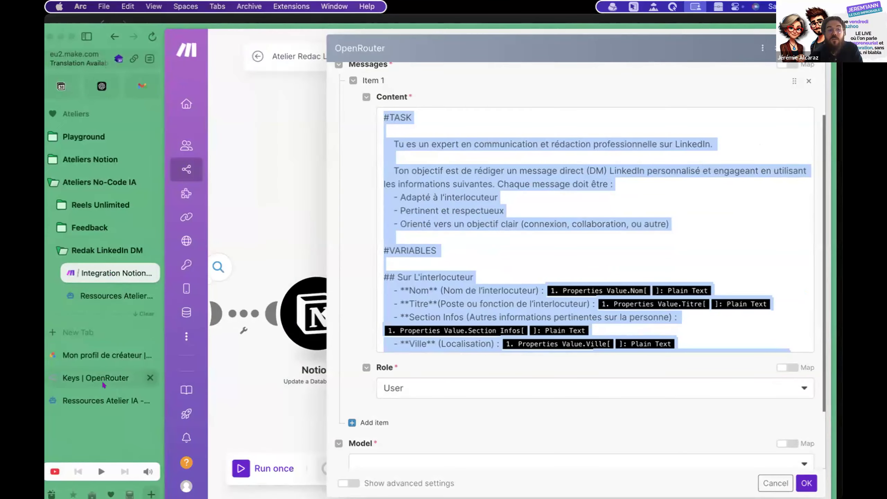
{"action": "left_click", "coordinate": [111, 296]}
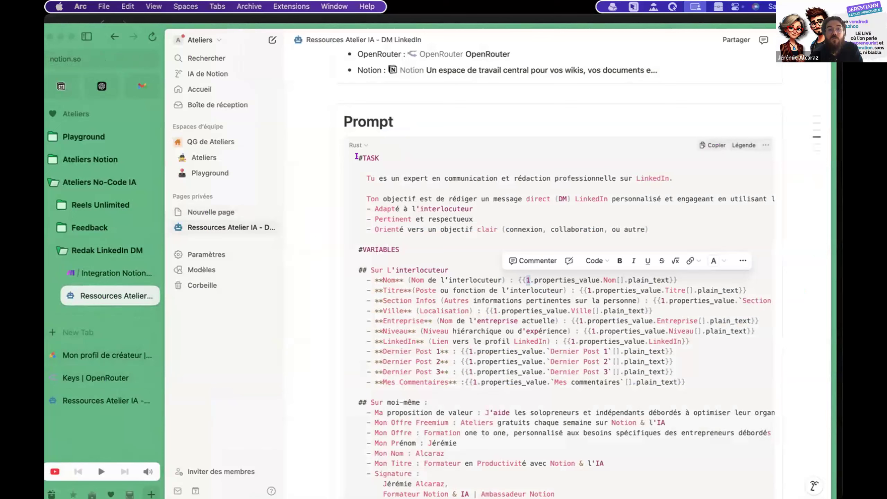
{"action": "left_click_drag", "start_coordinate": [356, 157], "coordinate": [494, 395]}
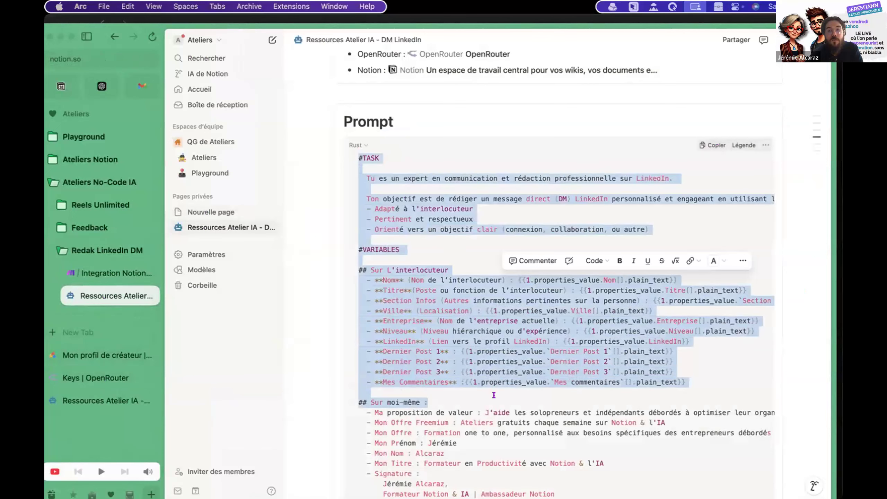
Step: Copy the Prompt code block on the Notion resources page and return to the OpenRouter module in Make
{"action": "left_click", "coordinate": [701, 146]}
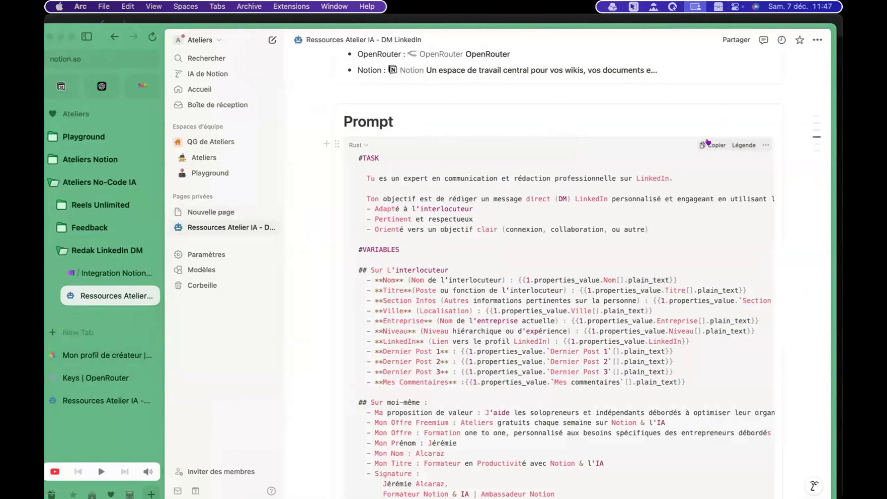
{"action": "left_click", "coordinate": [117, 277]}
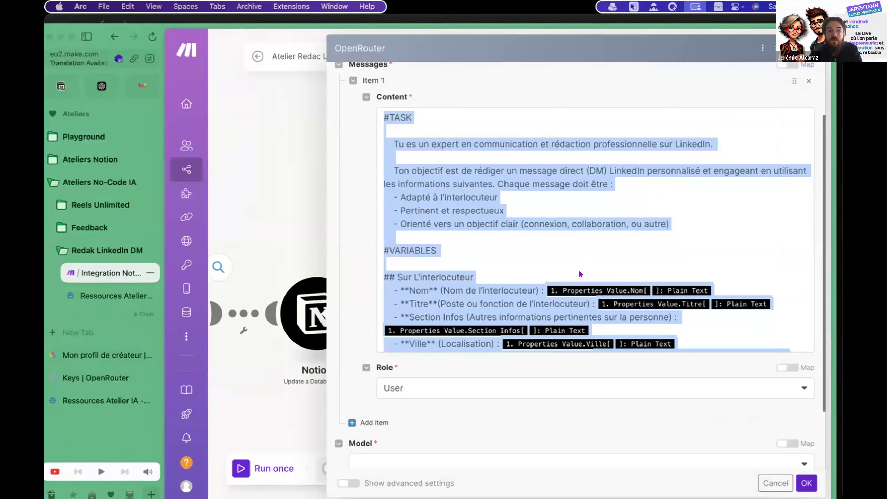
Step: Set the OpenRouter module's model to Google: LearnLM 1.5 Pro Experimental (free) and confirm the module settings
{"action": "scroll", "coordinate": [583, 390], "scroll_direction": "down", "scroll_amount": 3}
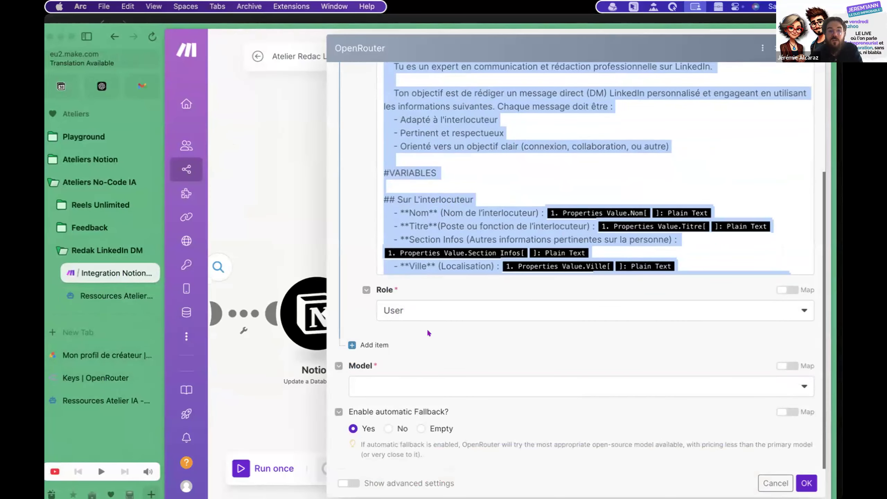
{"action": "left_click", "coordinate": [410, 384]}
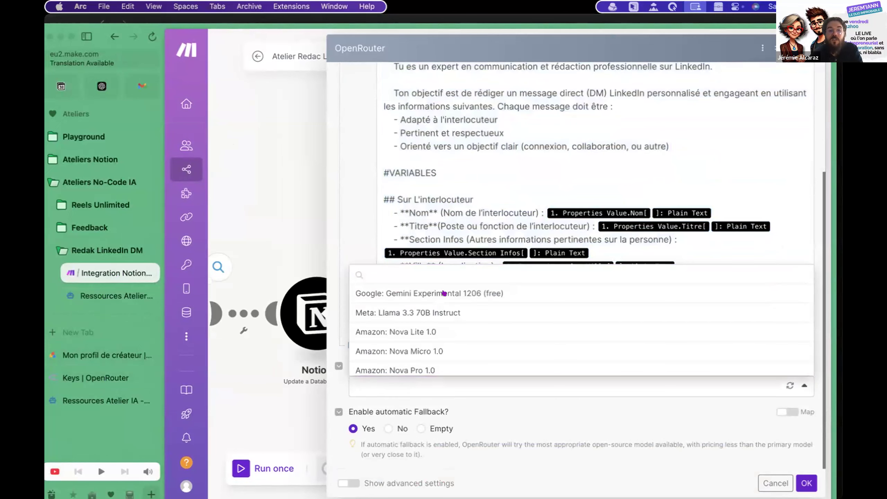
{"action": "scroll", "coordinate": [444, 293], "scroll_direction": "down", "scroll_amount": 5}
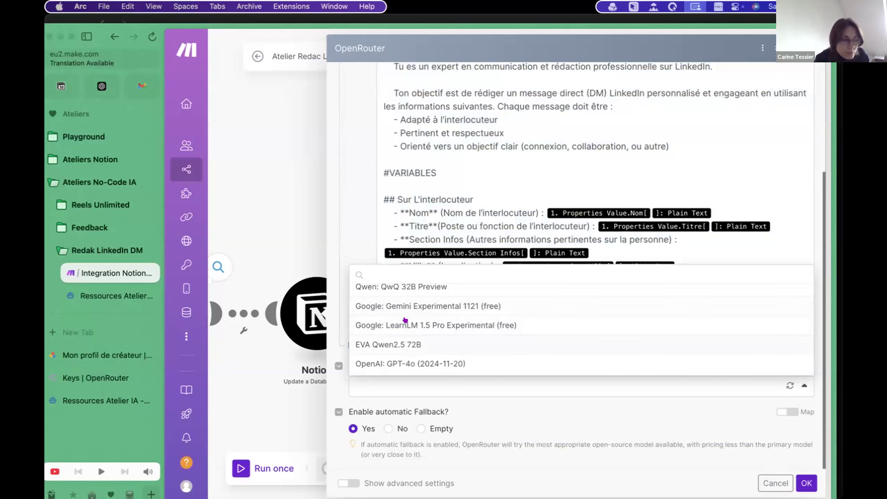
{"action": "left_click", "coordinate": [431, 326]}
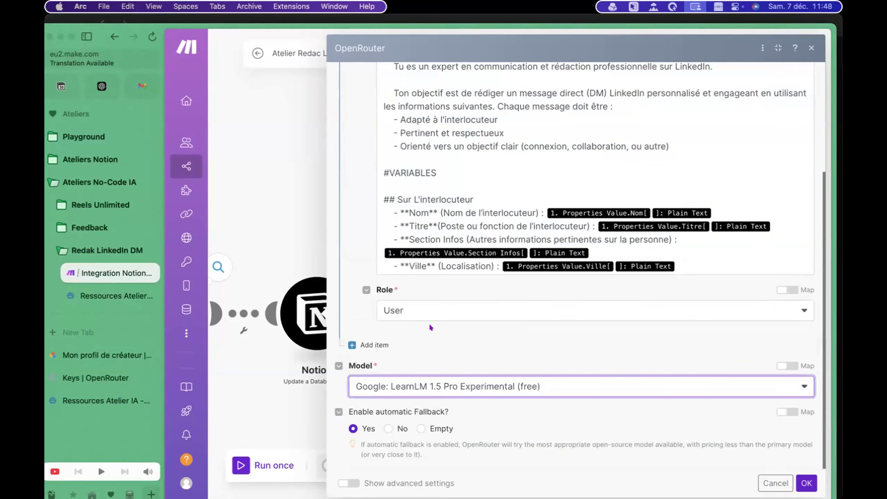
{"action": "left_click", "coordinate": [804, 478]}
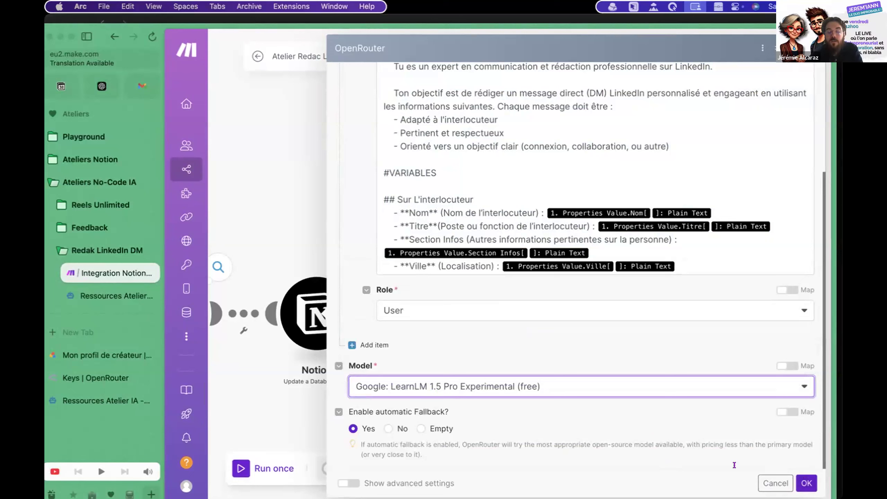
{"action": "left_click", "coordinate": [805, 488]}
{"action": "left_click", "coordinate": [805, 484]}
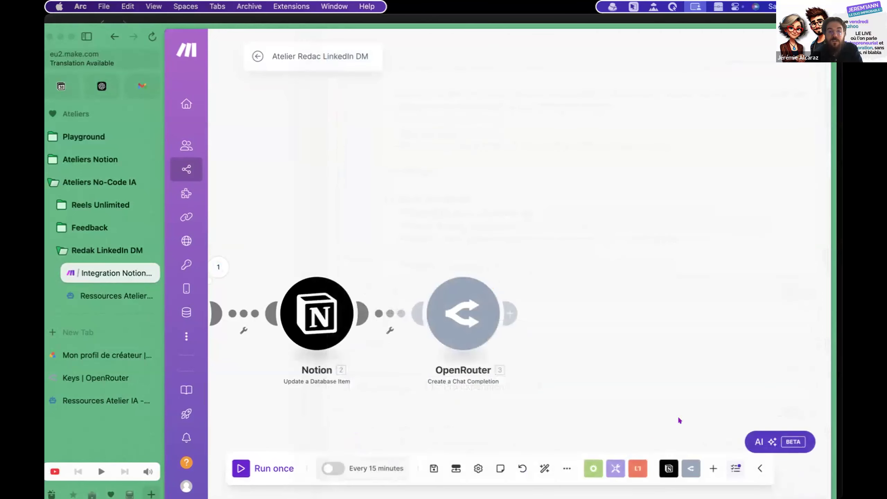
{"action": "left_click_drag", "start_coordinate": [534, 393], "coordinate": [545, 347]}
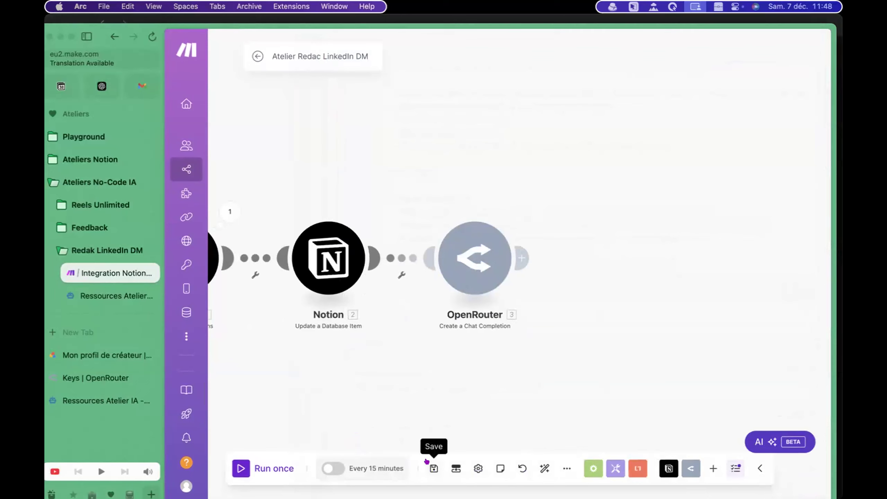
{"action": "left_click_drag", "start_coordinate": [439, 360], "coordinate": [481, 364]}
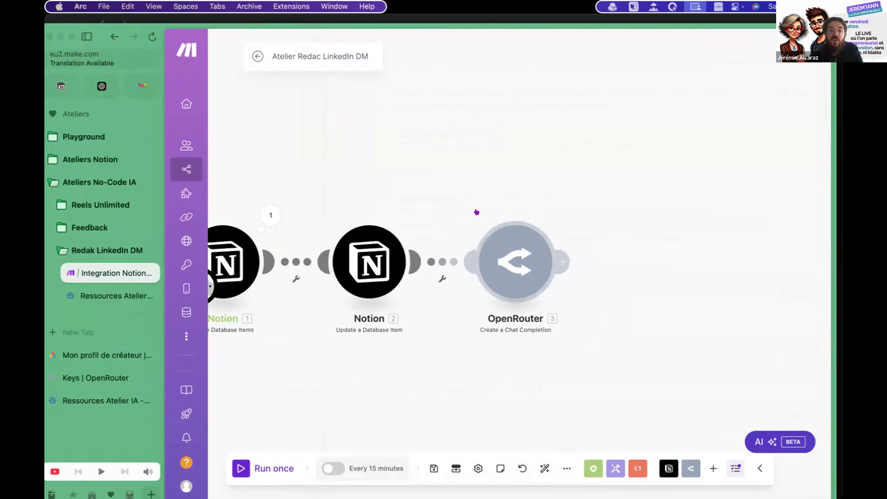
{"action": "left_click_drag", "start_coordinate": [306, 155], "coordinate": [360, 144]}
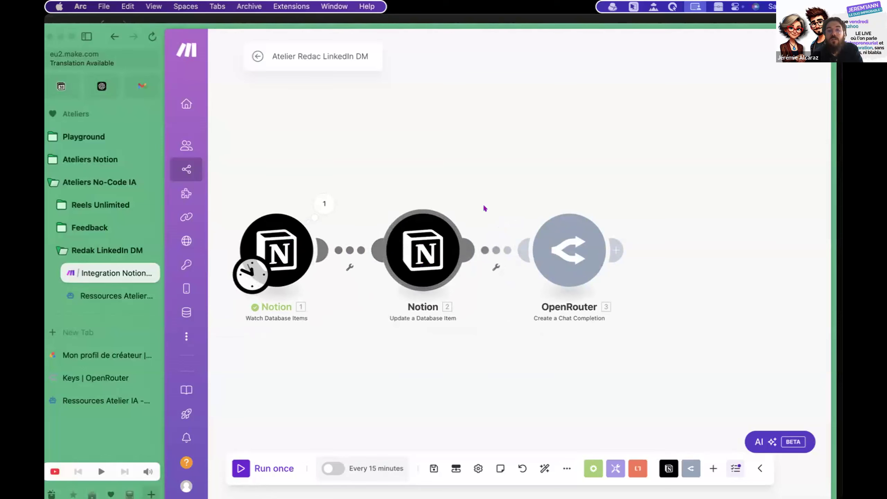
{"action": "left_click_drag", "start_coordinate": [483, 204], "coordinate": [420, 189]}
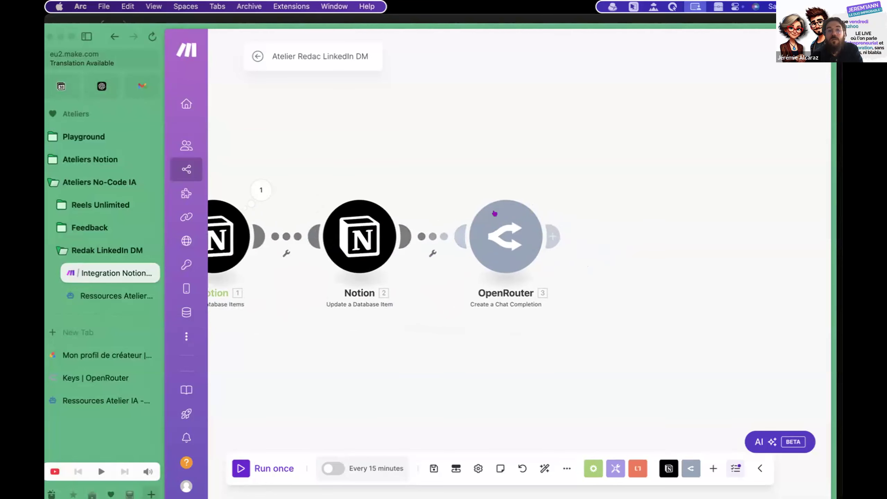
{"action": "left_click_drag", "start_coordinate": [533, 148], "coordinate": [508, 148]}
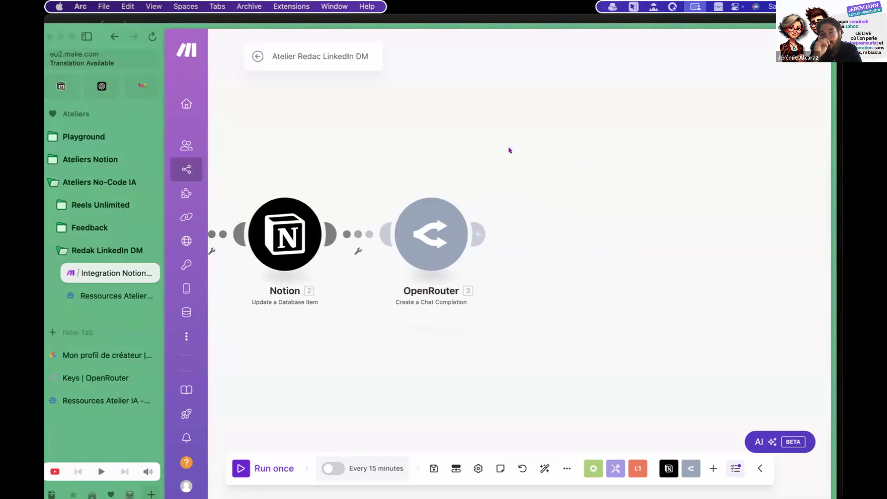
{"action": "left_click_drag", "start_coordinate": [508, 148], "coordinate": [590, 163]}
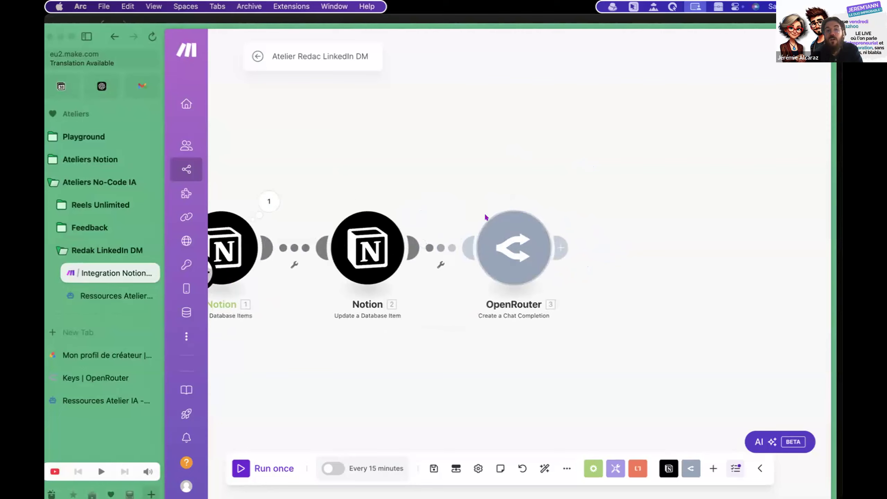
Step: Add a Notion Append a Database Item Content module after the OpenRouter module
{"action": "mouse_move", "coordinate": [531, 239]}
{"action": "scroll", "coordinate": [545, 195], "scroll_direction": "right", "scroll_amount": 5}
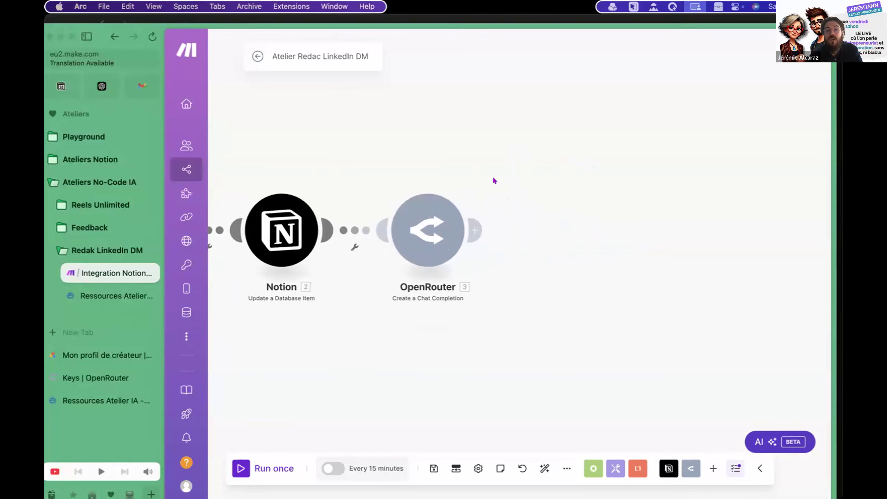
{"action": "left_click", "coordinate": [475, 232]}
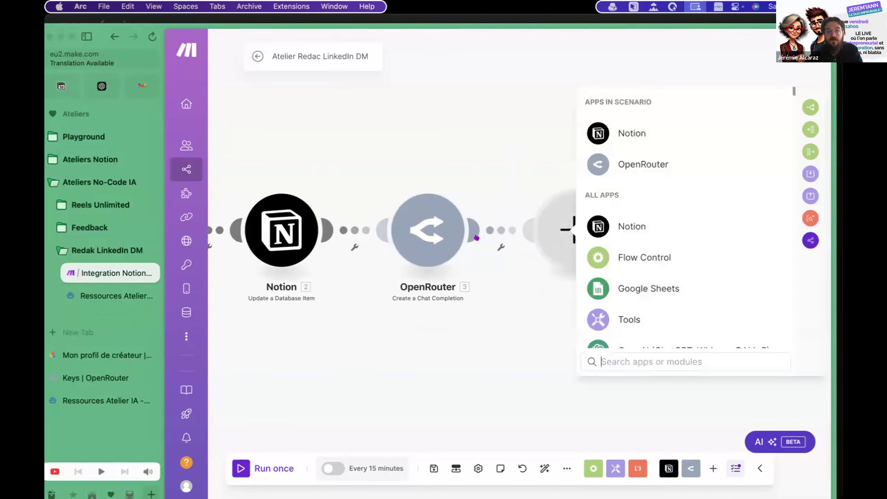
{"action": "left_click", "coordinate": [621, 228]}
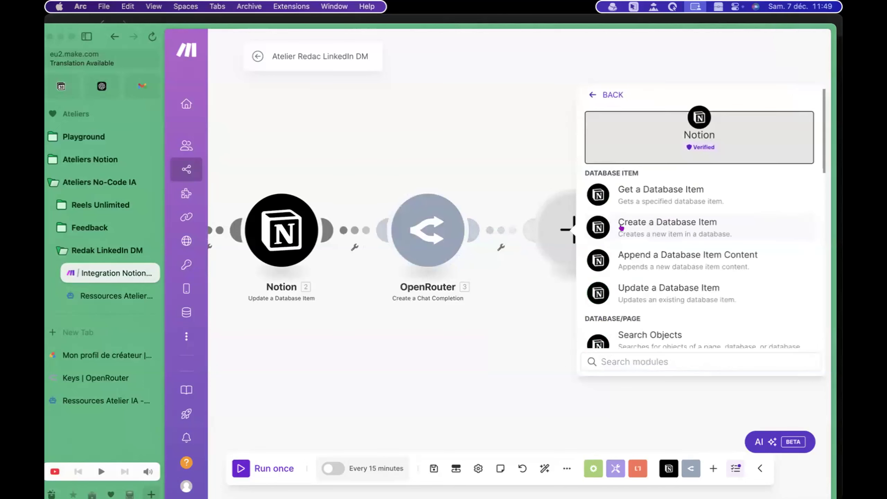
{"action": "scroll", "coordinate": [621, 227], "scroll_direction": "down", "scroll_amount": 1}
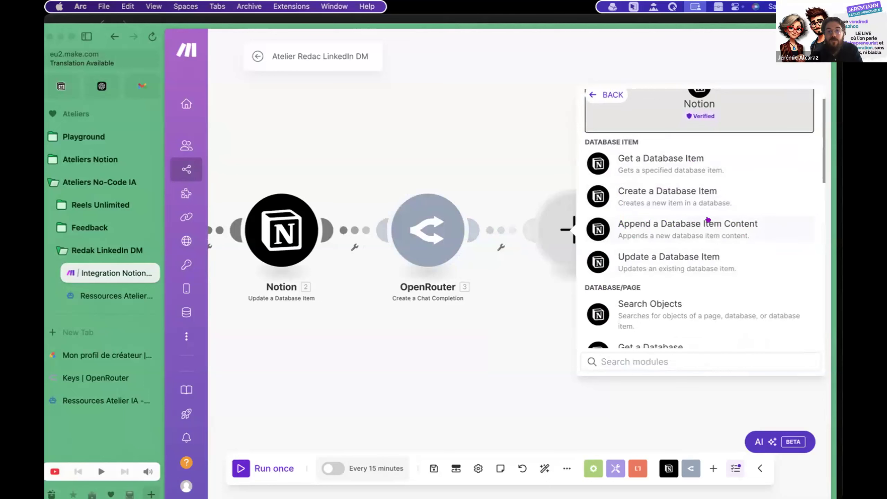
{"action": "left_click", "coordinate": [661, 235]}
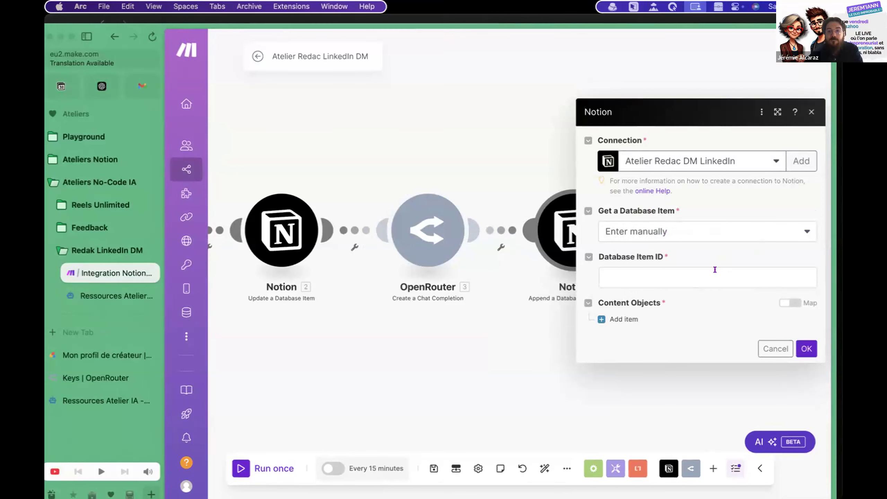
Step: Map the new Notion module's Database Item ID to the Database Item ID from the Watch Database Items module
{"action": "left_click", "coordinate": [655, 273]}
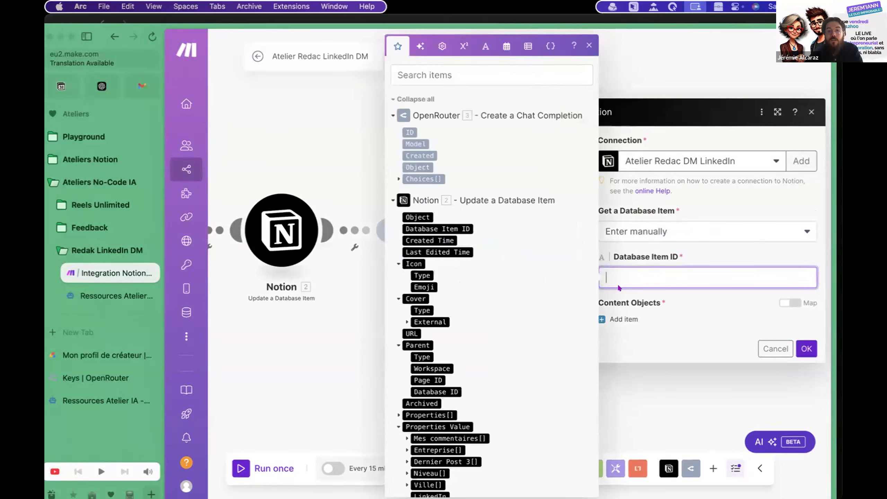
{"action": "scroll", "coordinate": [493, 376], "scroll_direction": "down", "scroll_amount": 15}
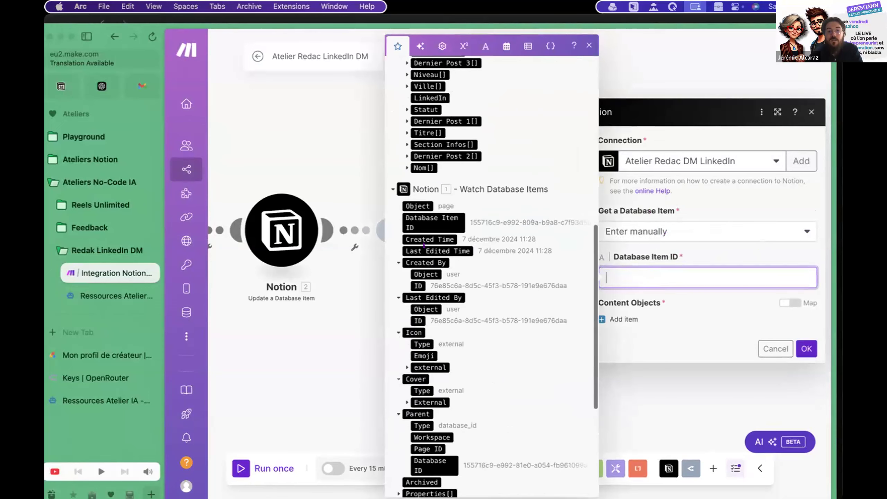
{"action": "left_click", "coordinate": [422, 217]}
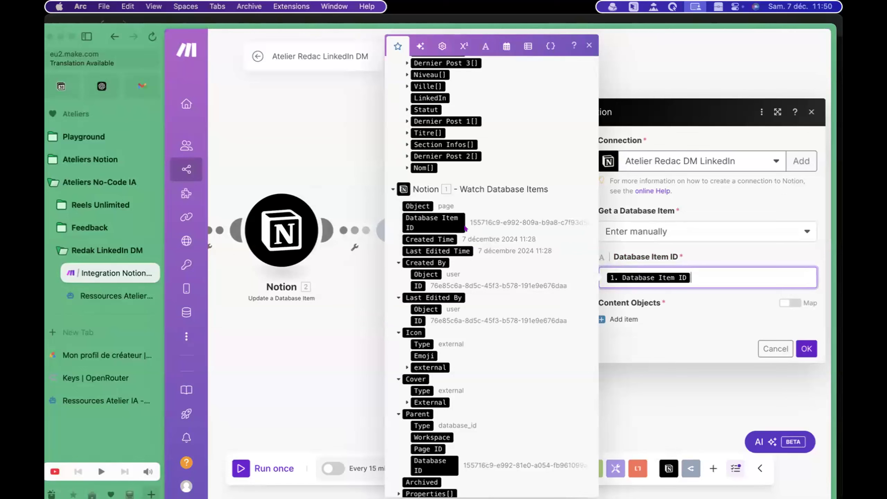
{"action": "left_click", "coordinate": [668, 297]}
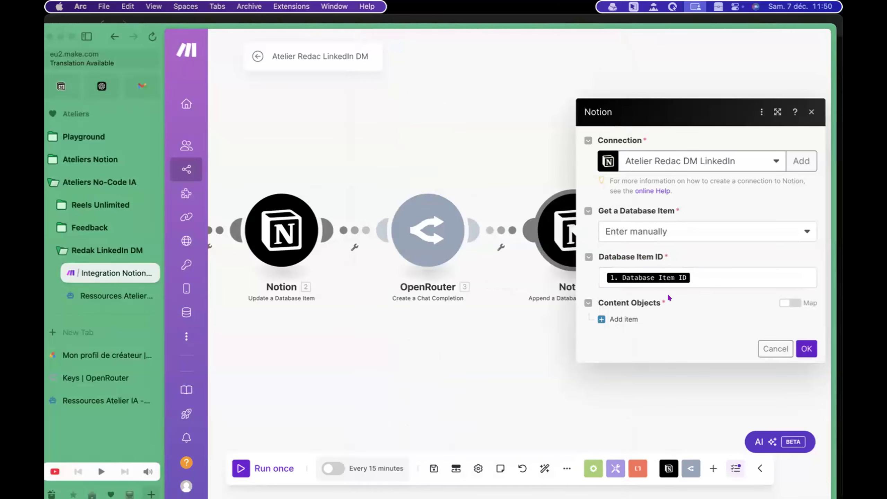
Step: Add a content object of type Paragraph and give it one text item, keeping the item's type as Text
{"action": "left_click", "coordinate": [619, 321]}
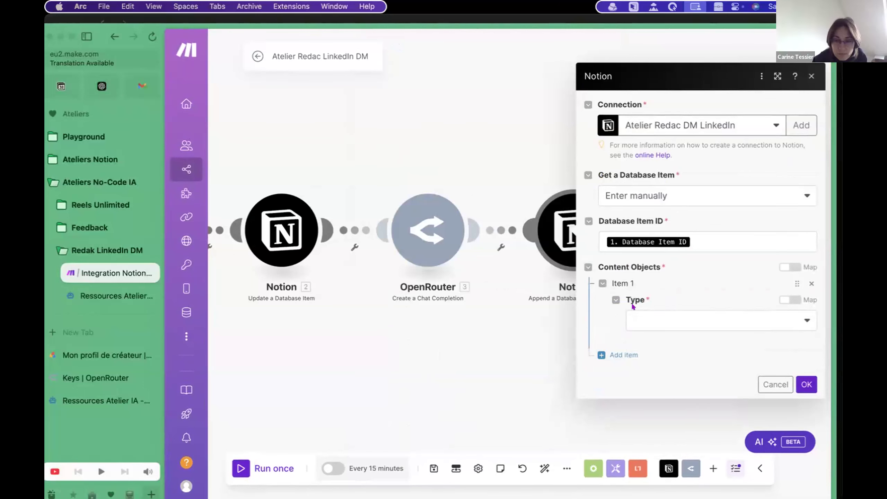
{"action": "left_click", "coordinate": [646, 320]}
{"action": "scroll", "coordinate": [663, 373], "scroll_direction": "down", "scroll_amount": 2}
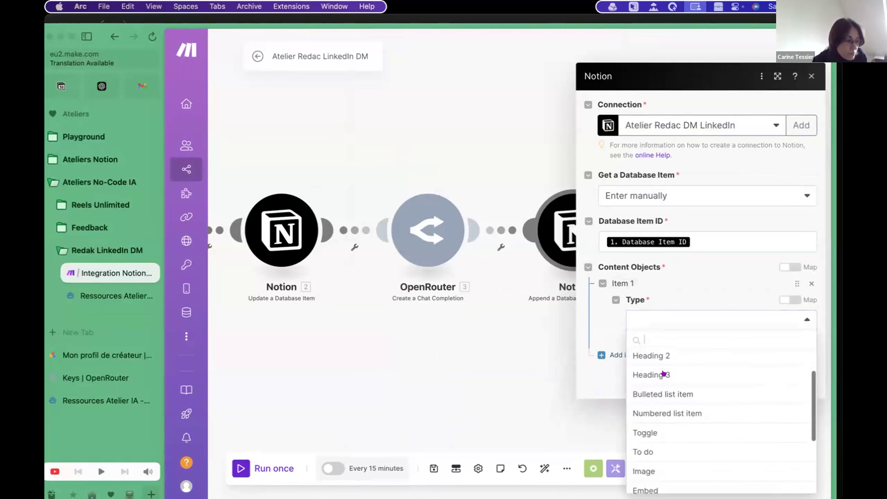
{"action": "scroll", "coordinate": [664, 373], "scroll_direction": "down", "scroll_amount": 3}
{"action": "scroll", "coordinate": [664, 373], "scroll_direction": "up", "scroll_amount": 4}
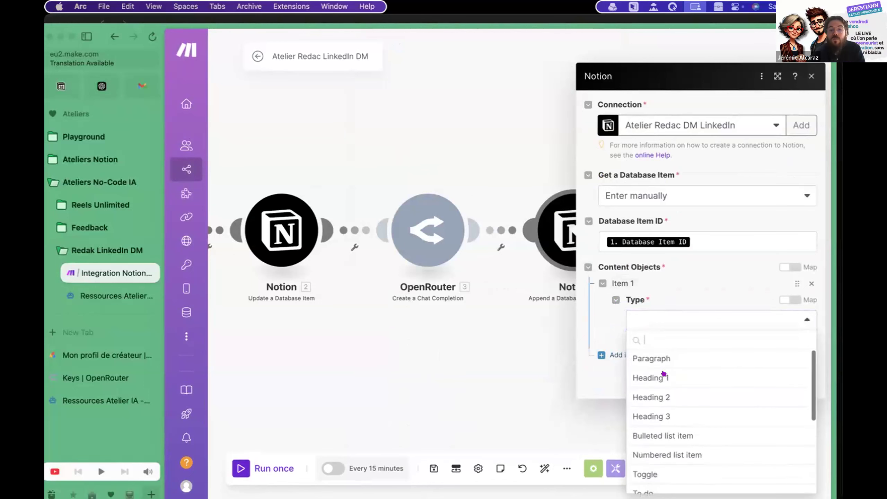
{"action": "left_click", "coordinate": [649, 357]}
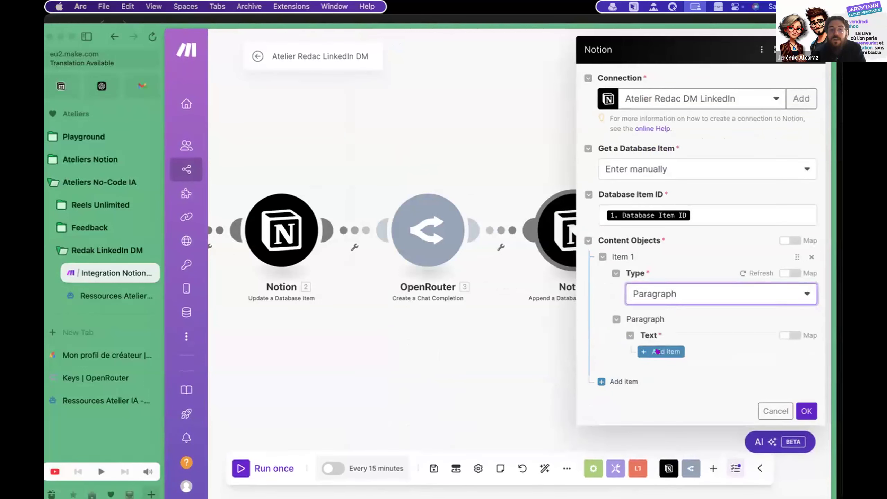
{"action": "left_click", "coordinate": [663, 351]}
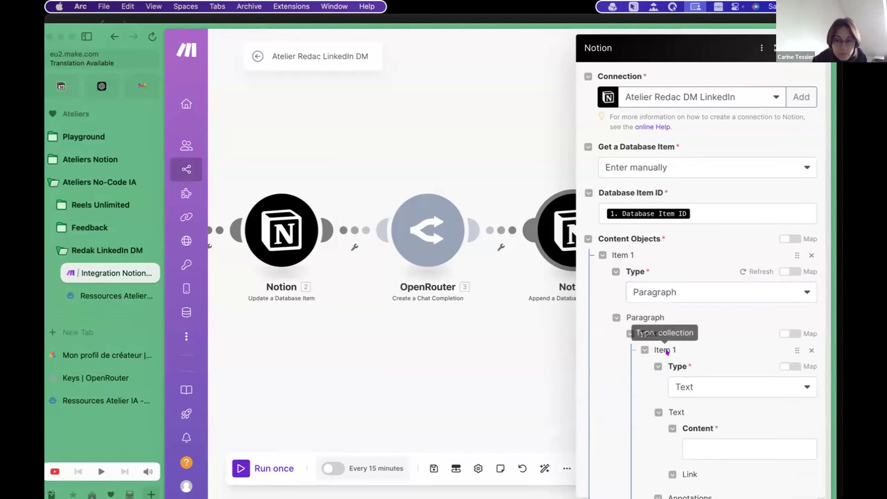
{"action": "scroll", "coordinate": [690, 262], "scroll_direction": "down", "scroll_amount": 5}
{"action": "left_click", "coordinate": [690, 230]}
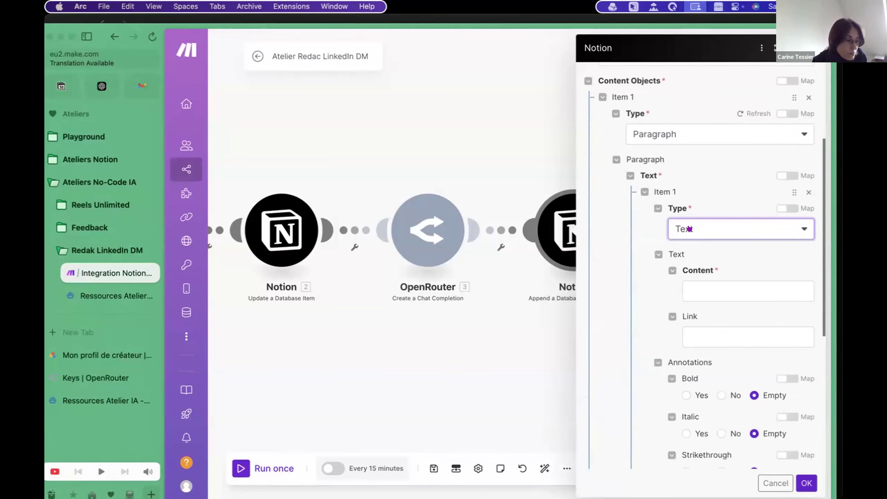
{"action": "left_click", "coordinate": [698, 245]}
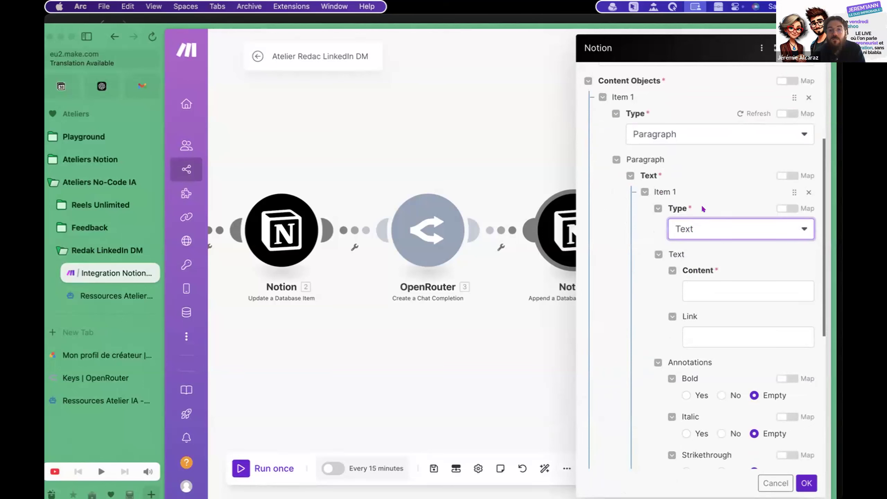
Step: Map the paragraph text's Content to the Message Content under Choices[] from the OpenRouter chat completion
{"action": "left_click", "coordinate": [713, 290]}
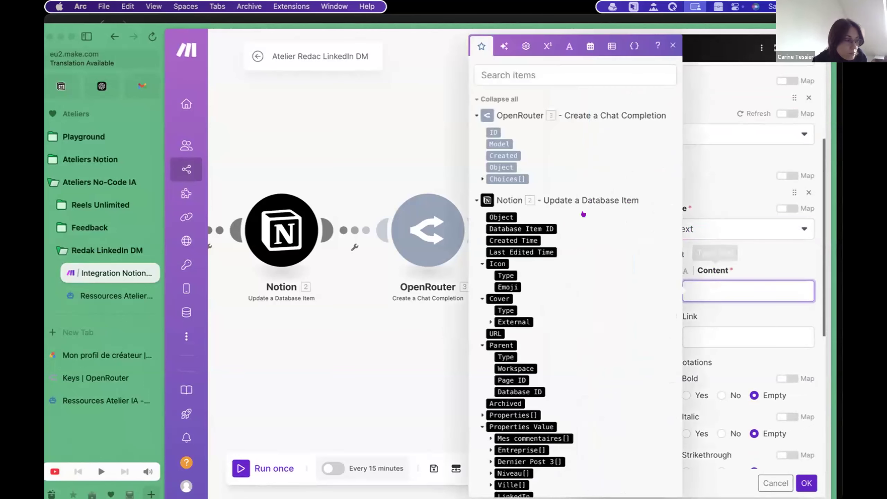
{"action": "left_click", "coordinate": [482, 179]}
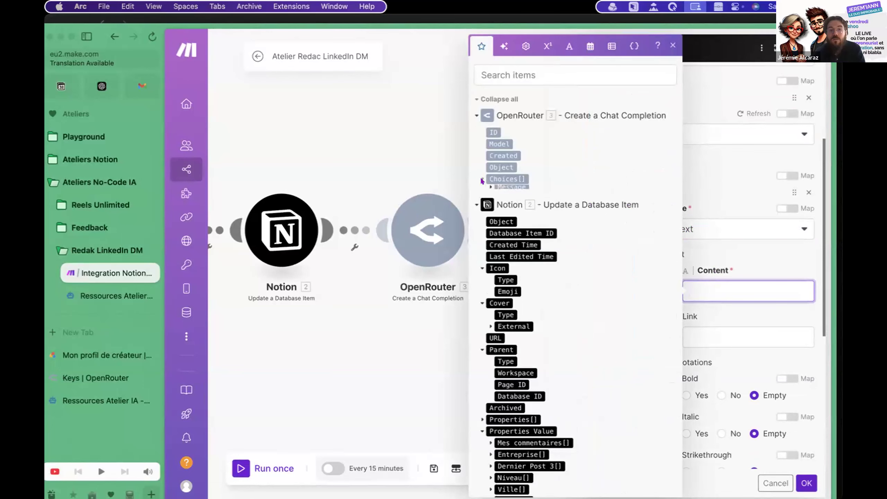
{"action": "left_click", "coordinate": [483, 179]}
{"action": "left_click", "coordinate": [483, 180]}
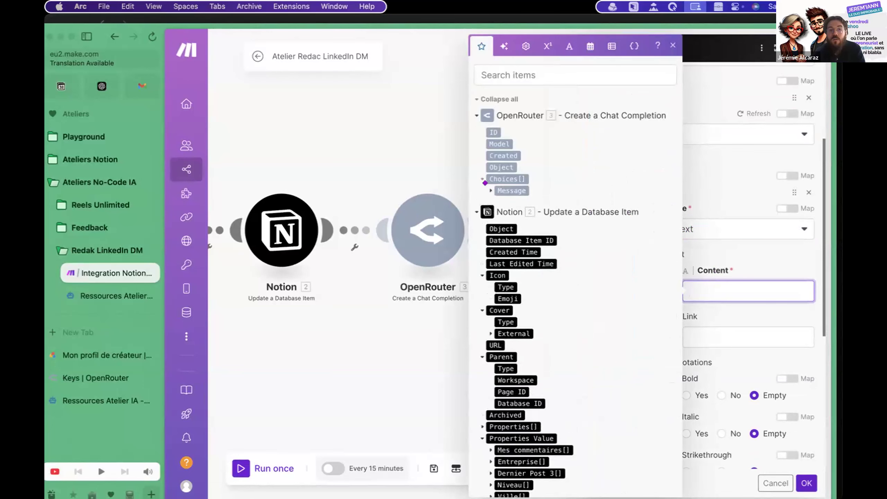
{"action": "left_click", "coordinate": [490, 191]}
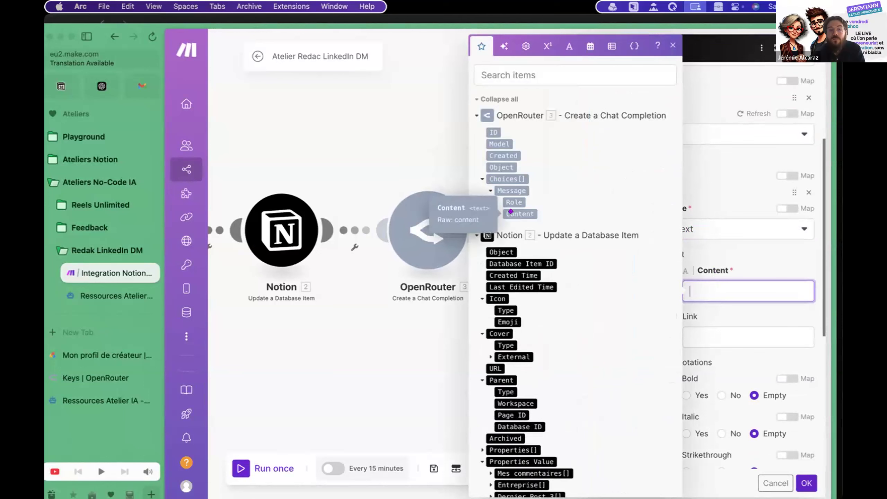
{"action": "left_click", "coordinate": [511, 211]}
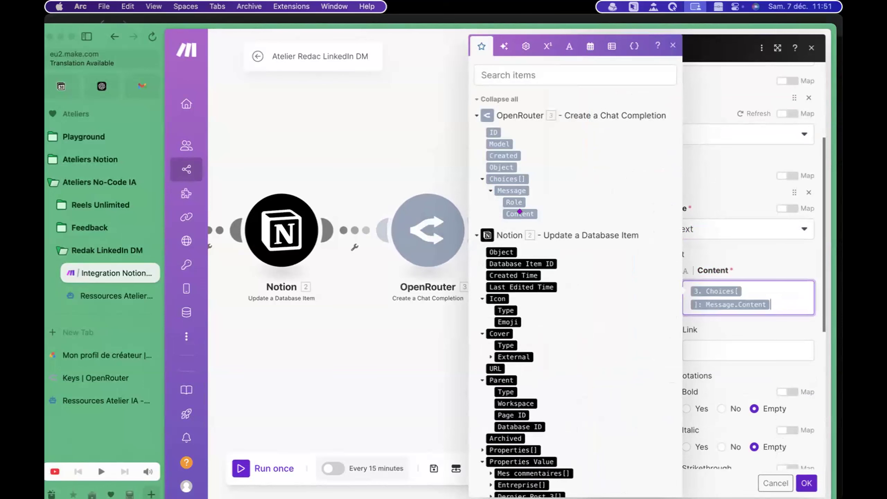
Step: Accept the Append a Database Item Content settings, leaving the link and text annotations at their defaults, and save the scenario
{"action": "left_click", "coordinate": [766, 334]}
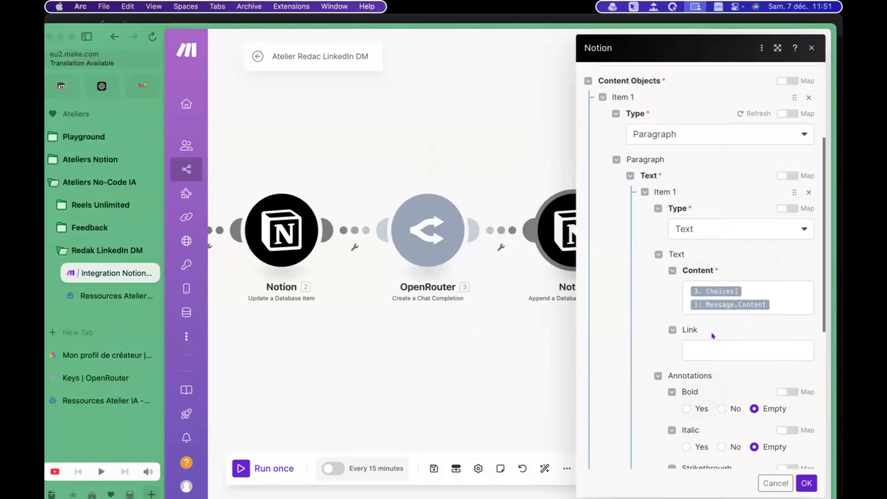
{"action": "scroll", "coordinate": [713, 334], "scroll_direction": "down", "scroll_amount": 1}
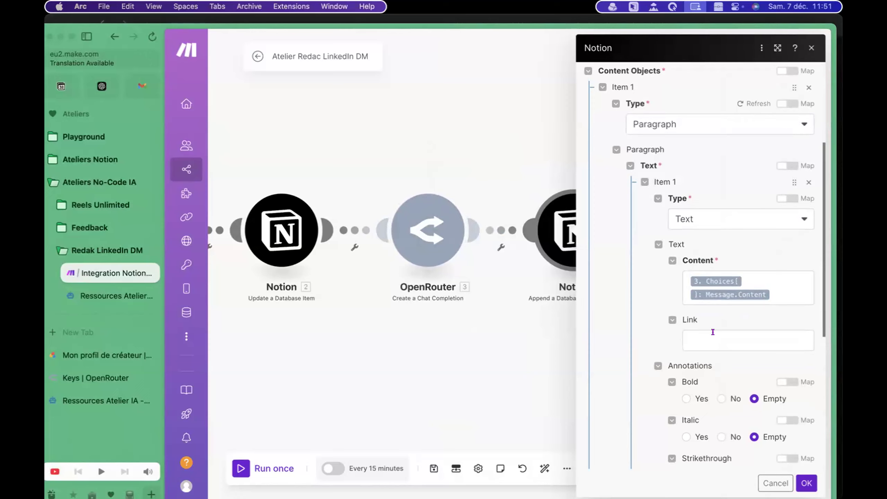
{"action": "scroll", "coordinate": [713, 332], "scroll_direction": "down", "scroll_amount": 5}
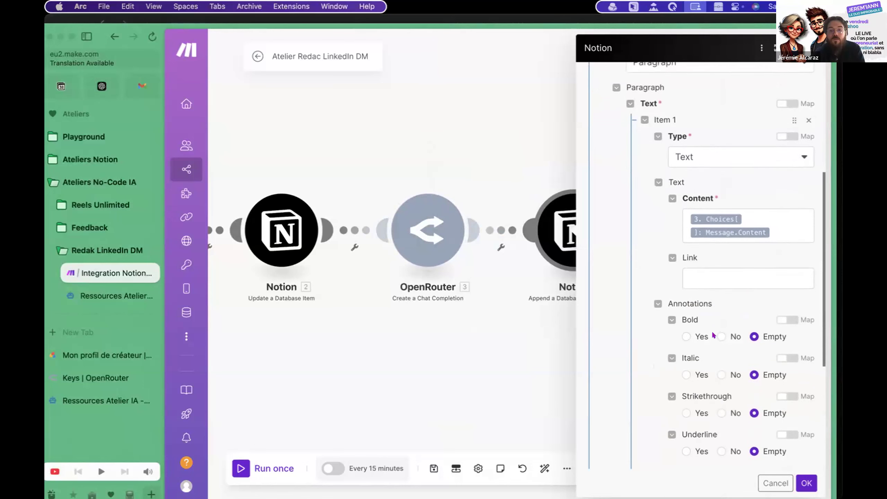
{"action": "scroll", "coordinate": [712, 335], "scroll_direction": "down", "scroll_amount": 1}
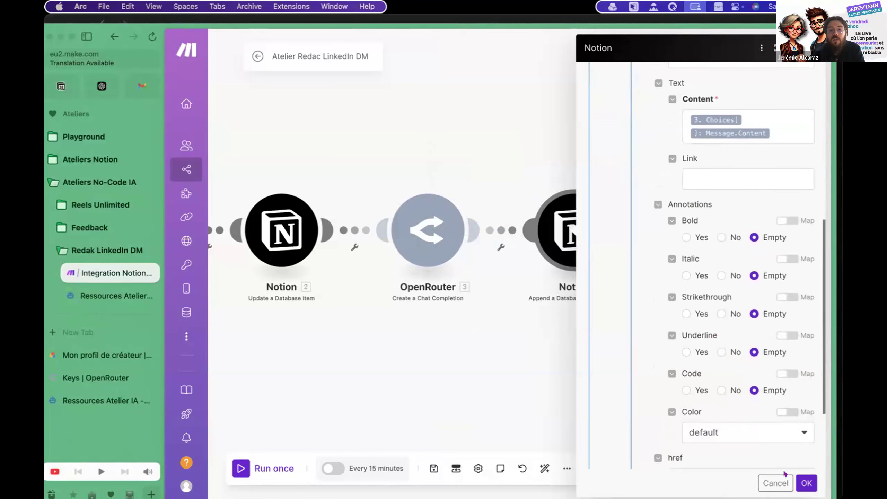
{"action": "scroll", "coordinate": [768, 443], "scroll_direction": "down", "scroll_amount": 3}
{"action": "left_click", "coordinate": [805, 483]}
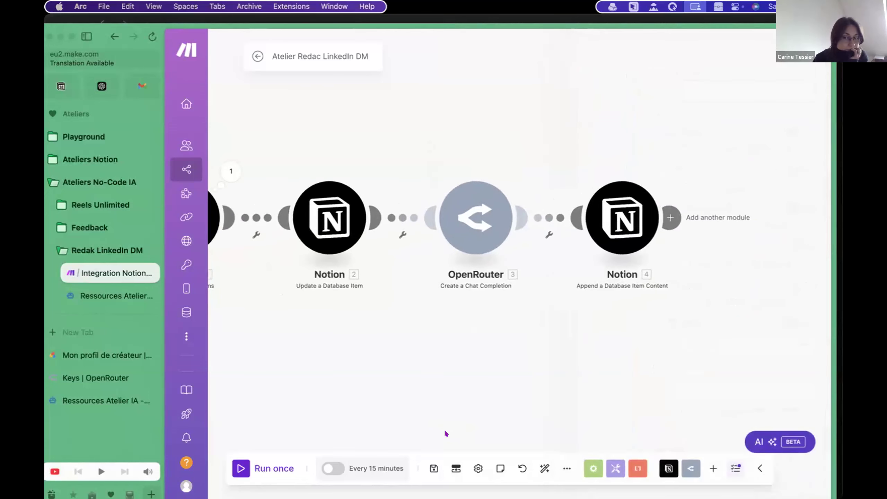
{"action": "left_click", "coordinate": [433, 462]}
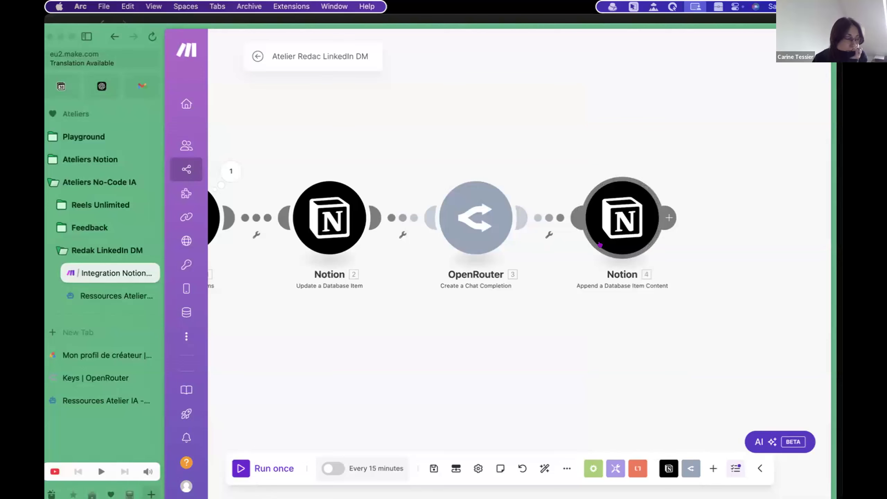
Step: Clone the Notion Update a Database Item module that sits before OpenRouter and save the scenario
{"action": "left_click_drag", "start_coordinate": [594, 314], "coordinate": [673, 317]}
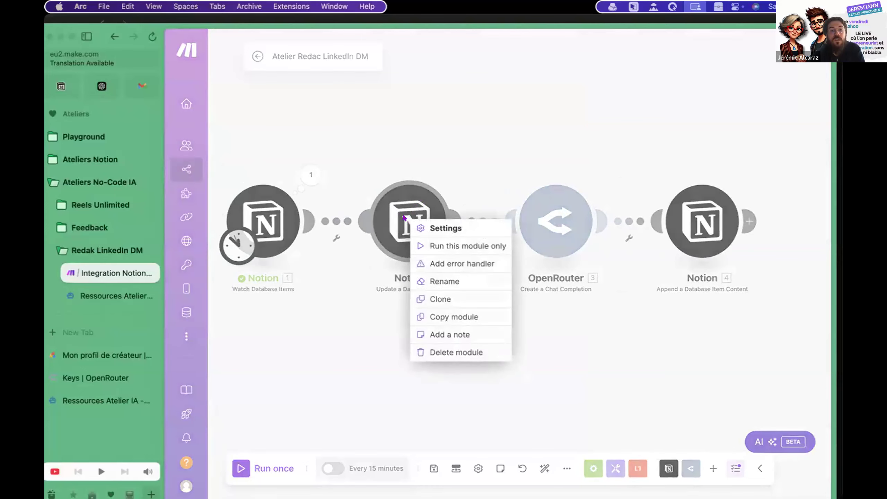
{"action": "left_click", "coordinate": [441, 299]}
{"action": "mouse_move", "coordinate": [444, 300]}
{"action": "left_mouse_down"}
{"action": "mouse_move", "coordinate": [441, 326]}
{"action": "mouse_move", "coordinate": [429, 326]}
{"action": "left_mouse_up"}
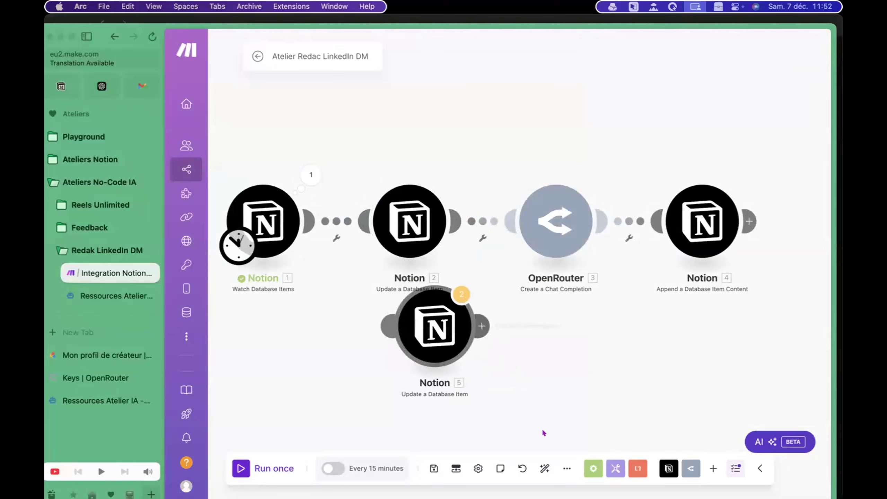
{"action": "left_click", "coordinate": [433, 467]}
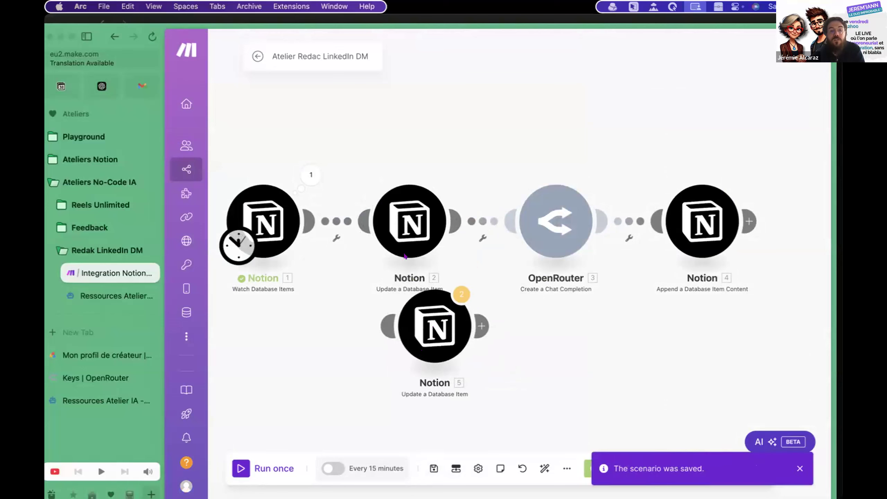
Step: Attach the cloned Update a Database Item module after the Append a Database Item Content module, auto-align the modules, and save
{"action": "left_click_drag", "start_coordinate": [432, 336], "coordinate": [814, 280]}
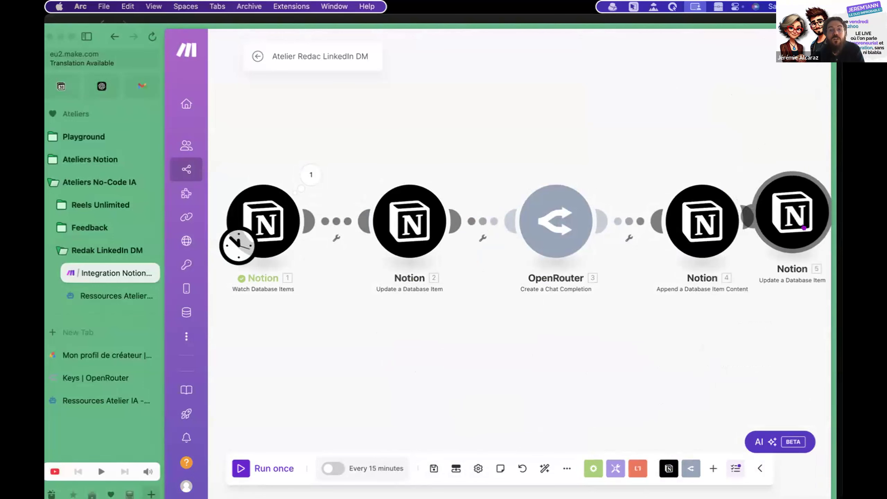
{"action": "left_click", "coordinate": [545, 468]}
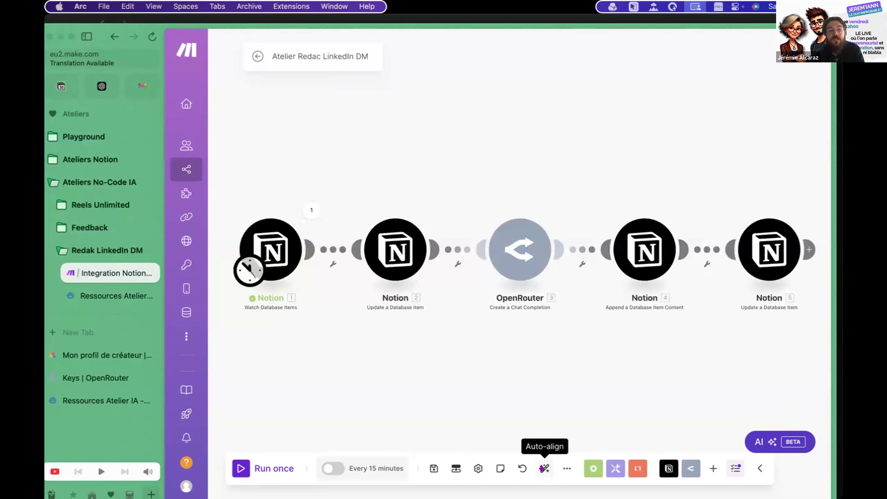
{"action": "left_click", "coordinate": [434, 468]}
Step: Set Statut to "DM Générés" in the final Update a Database Item module and save the scenario
{"action": "scroll", "coordinate": [431, 385], "scroll_direction": "right", "scroll_amount": 3}
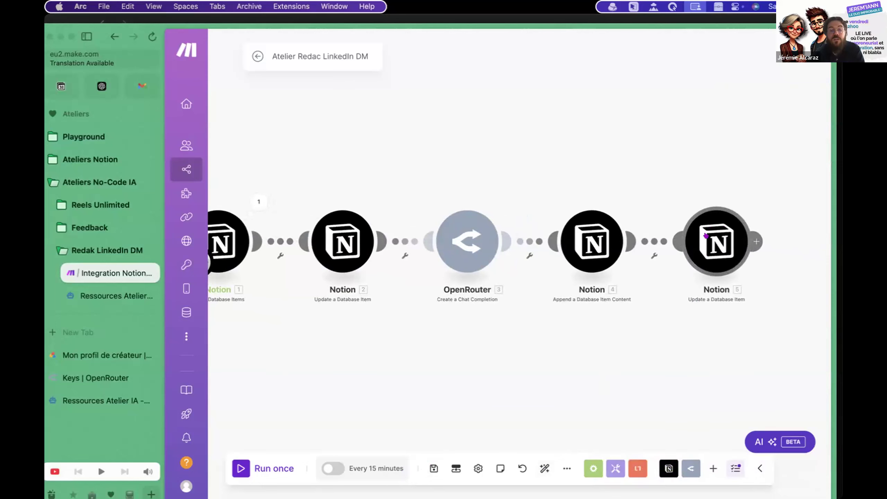
{"action": "left_click", "coordinate": [705, 236]}
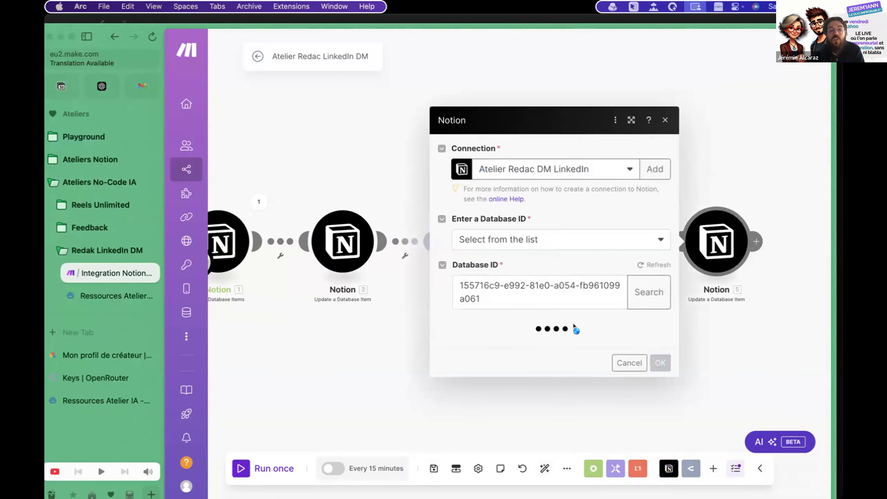
{"action": "scroll", "coordinate": [574, 324], "scroll_direction": "down", "scroll_amount": 8}
{"action": "scroll", "coordinate": [573, 324], "scroll_direction": "down", "scroll_amount": 2}
{"action": "left_click", "coordinate": [530, 266]}
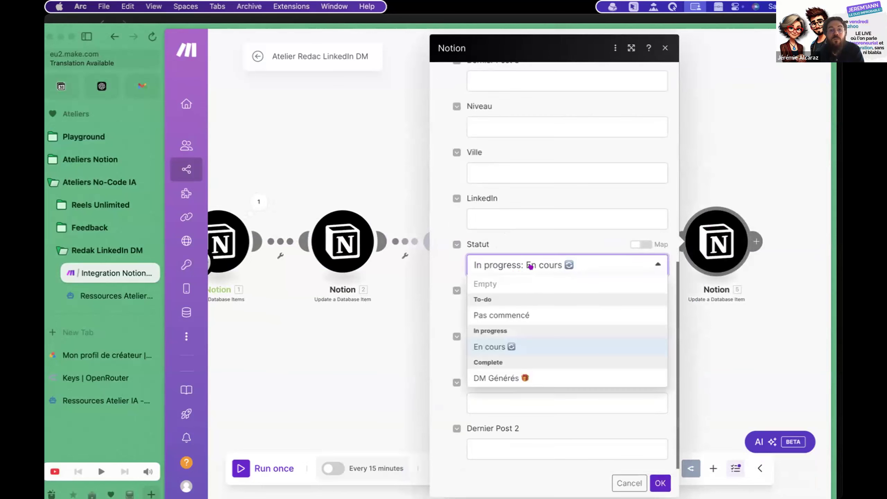
{"action": "left_click", "coordinate": [505, 374]}
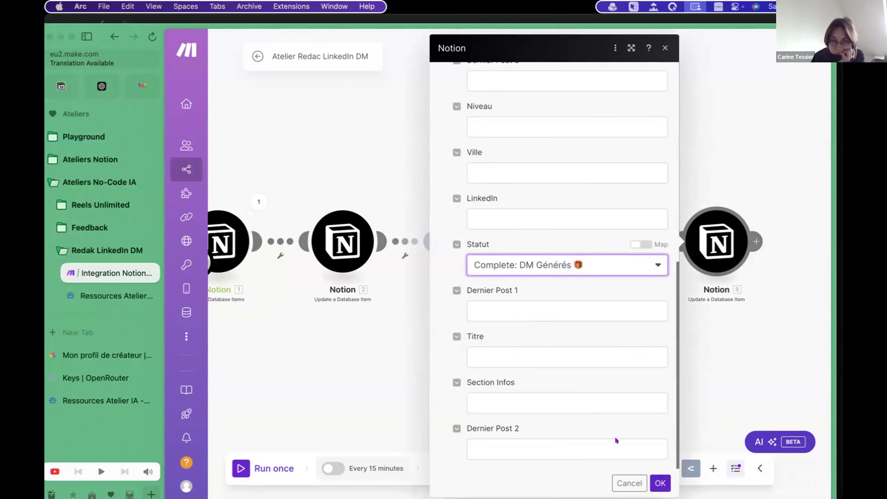
{"action": "left_click", "coordinate": [656, 485]}
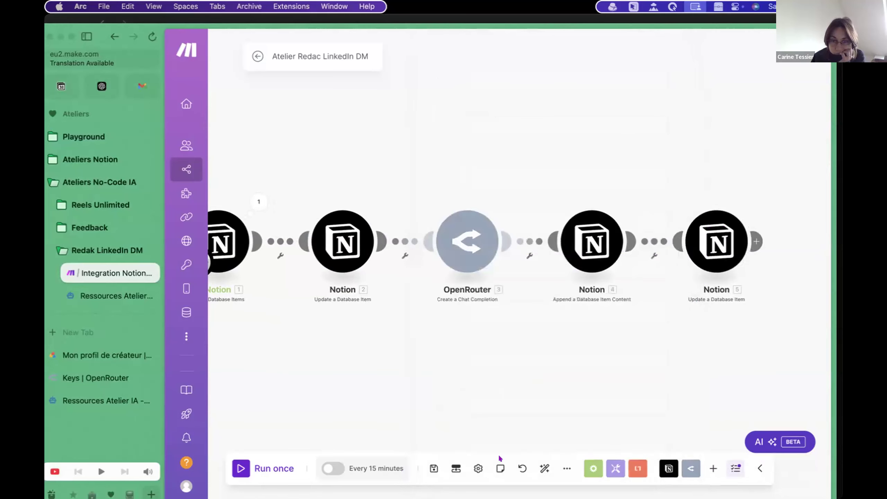
{"action": "left_click", "coordinate": [434, 468]}
Step: Check the Statut selection in the final Update a Database Item module, then accept its settings and save the scenario
{"action": "mouse_move", "coordinate": [561, 347]}
{"action": "left_mouse_down"}
{"action": "mouse_move", "coordinate": [610, 352]}
{"action": "mouse_move", "coordinate": [547, 350]}
{"action": "left_mouse_up"}
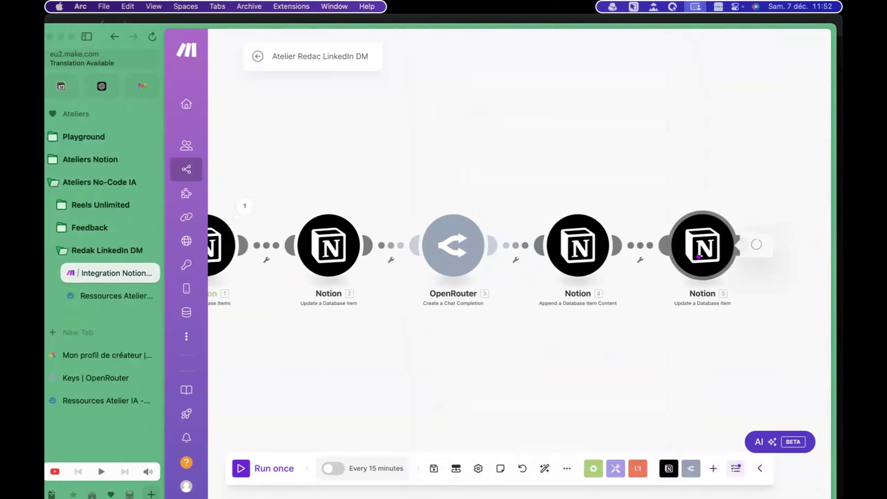
{"action": "left_click", "coordinate": [699, 256]}
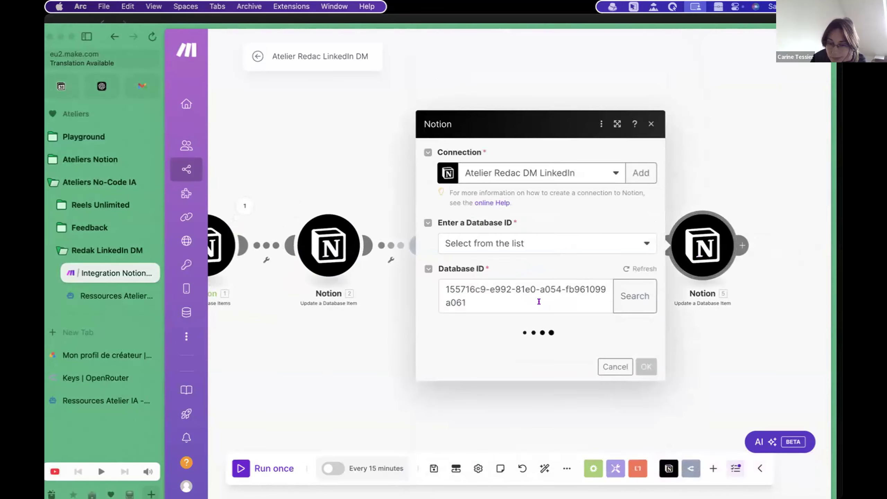
{"action": "scroll", "coordinate": [496, 273], "scroll_direction": "down", "scroll_amount": 6}
{"action": "left_click", "coordinate": [486, 264]}
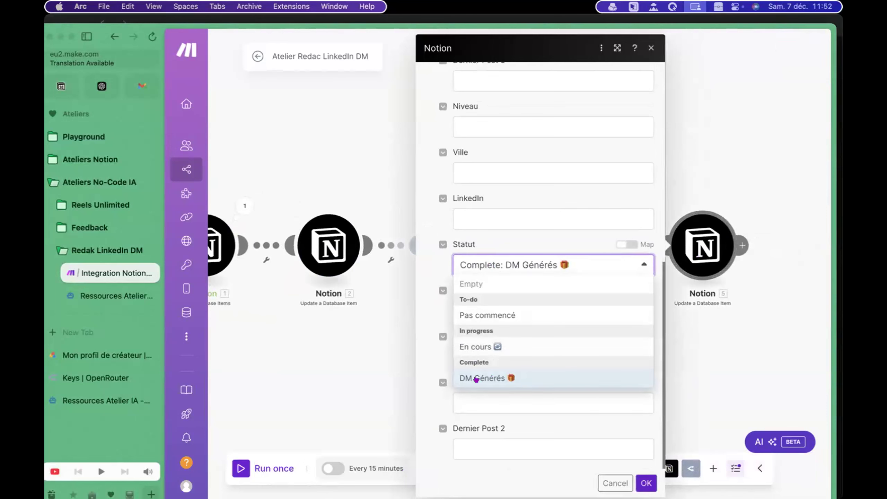
{"action": "left_click", "coordinate": [501, 243]}
{"action": "left_click", "coordinate": [646, 483]}
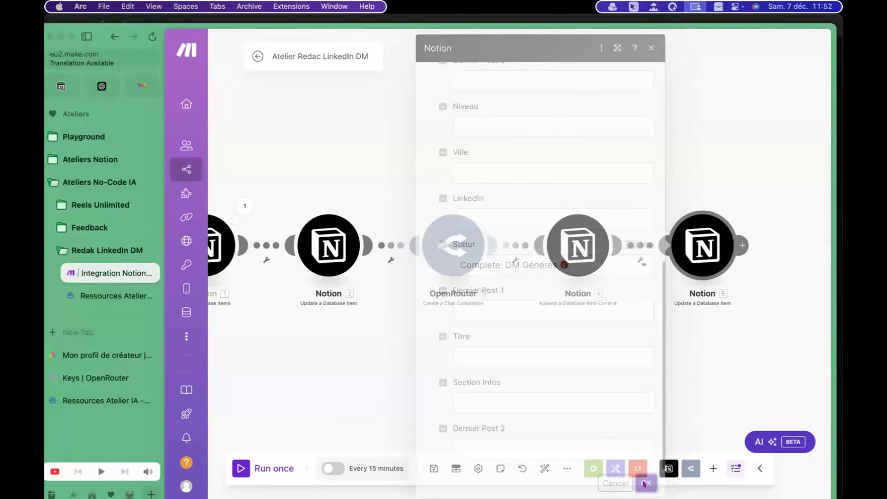
{"action": "left_click", "coordinate": [427, 470]}
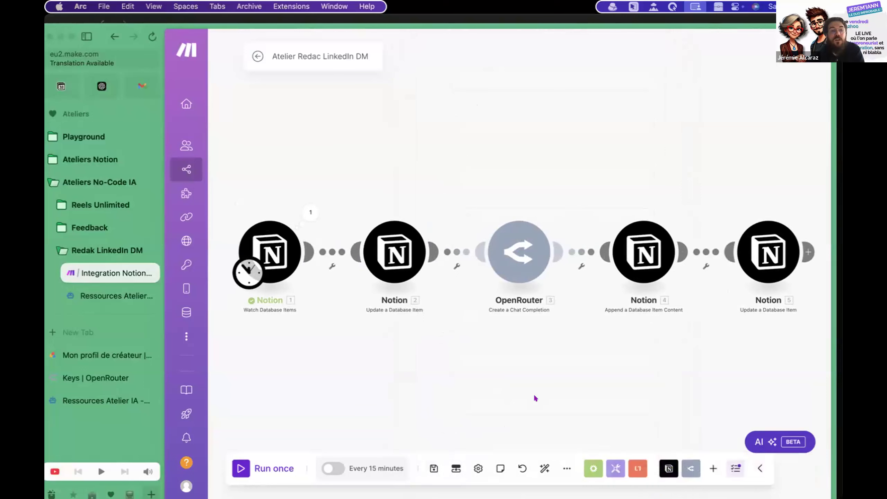
Step: Switch to the Notion page "Ressources Atelier IA - DM LinkedIn" and view the Contacts (Démo) table
{"action": "left_click", "coordinate": [107, 297]}
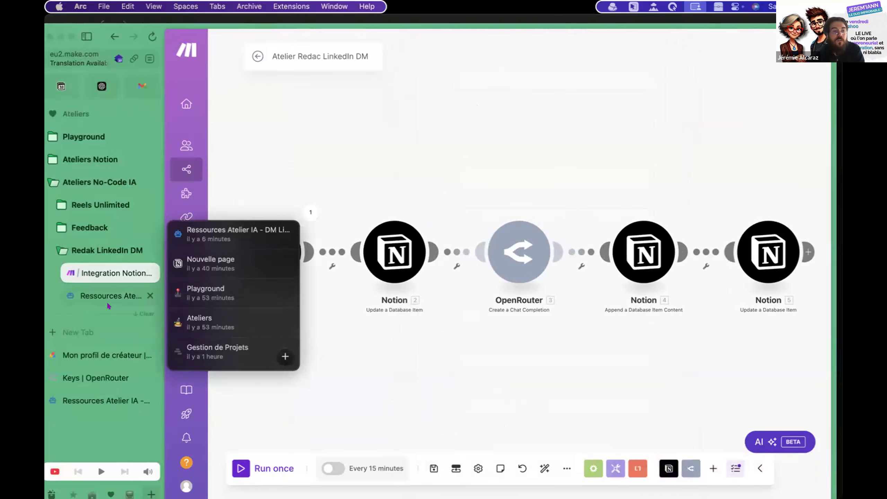
{"action": "scroll", "coordinate": [329, 285], "scroll_direction": "up", "scroll_amount": 10}
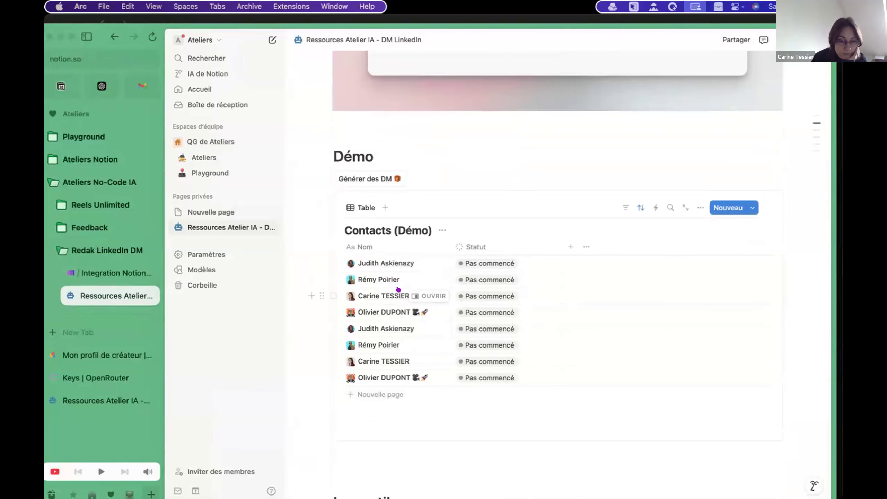
{"action": "left_click", "coordinate": [103, 401]}
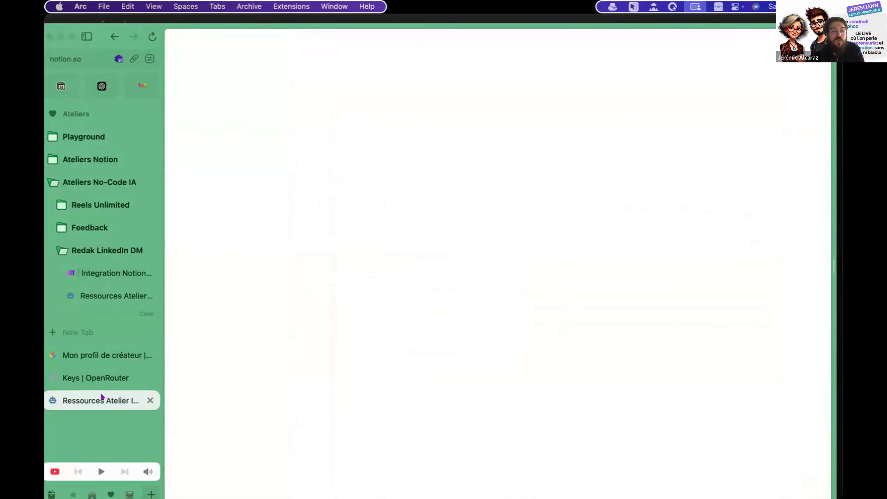
{"action": "left_click", "coordinate": [95, 293]}
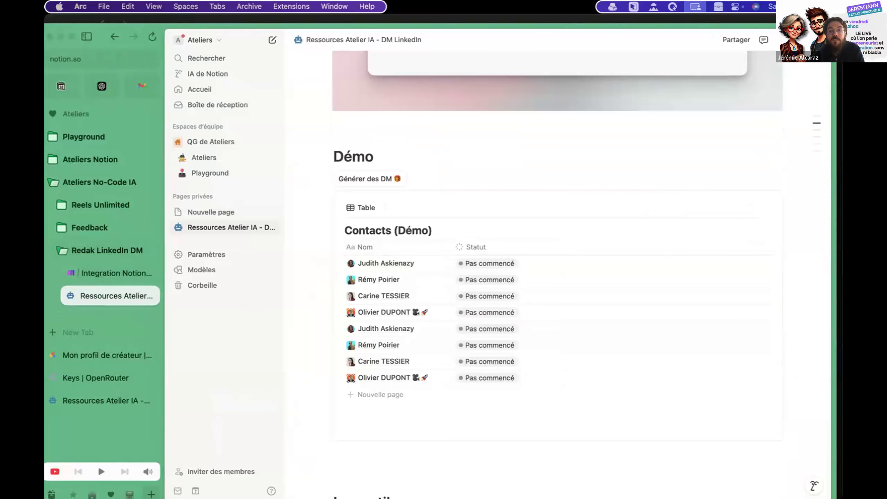
Step: Examine the Notion page's connections, including the permissions of the Atelier Redac DM LinkedIn connection and the other connections available to add
{"action": "left_click", "coordinate": [816, 40]}
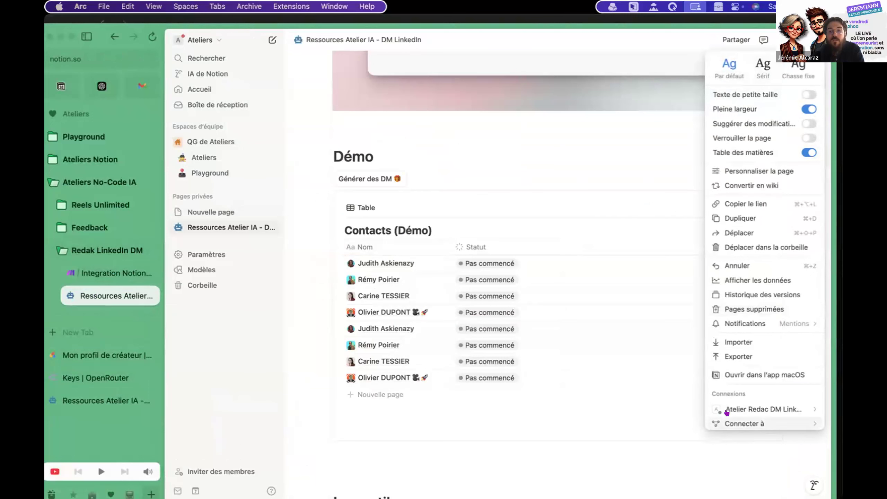
{"action": "mouse_move", "coordinate": [725, 407]}
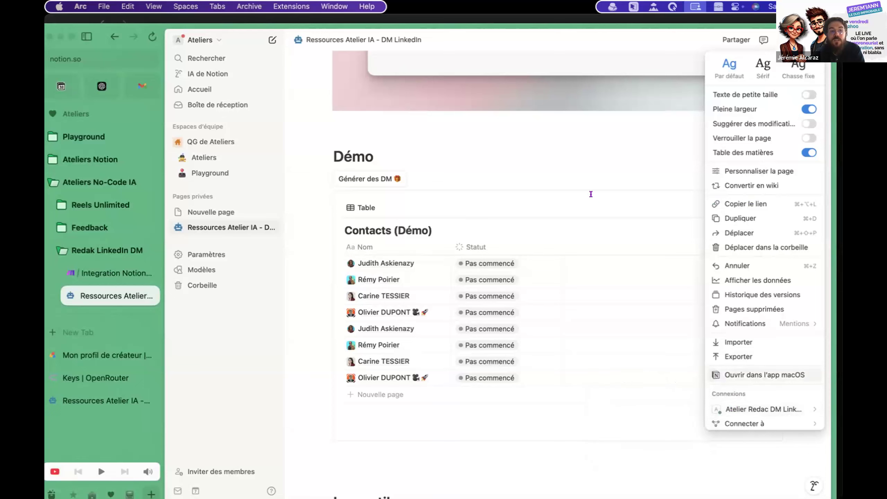
{"action": "left_click", "coordinate": [590, 195]}
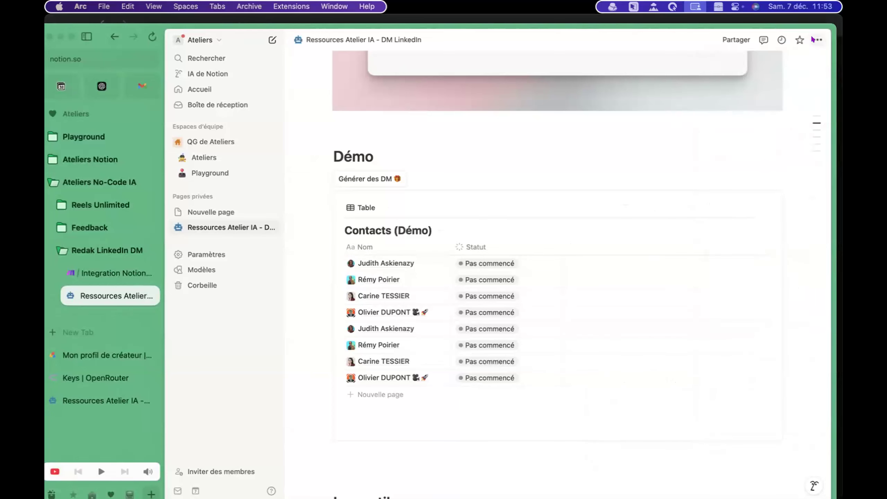
{"action": "left_click", "coordinate": [817, 39]}
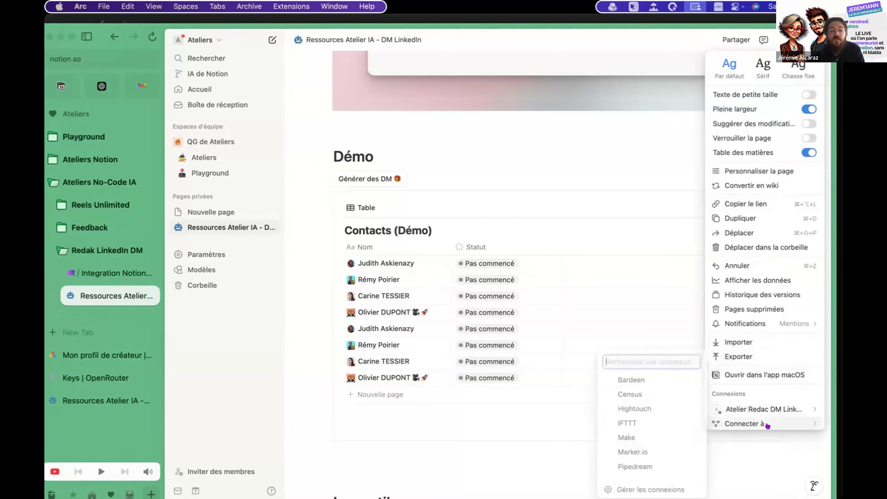
{"action": "mouse_move", "coordinate": [763, 406]}
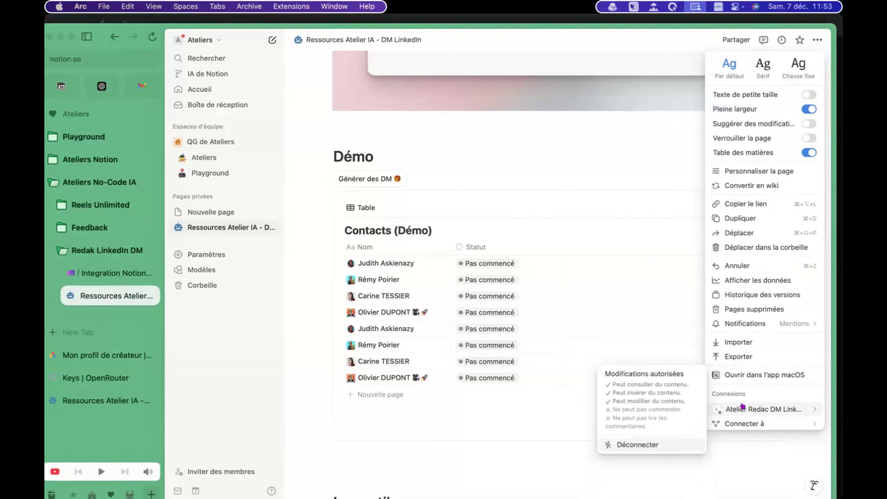
{"action": "scroll", "coordinate": [742, 406], "scroll_direction": "down", "scroll_amount": 3}
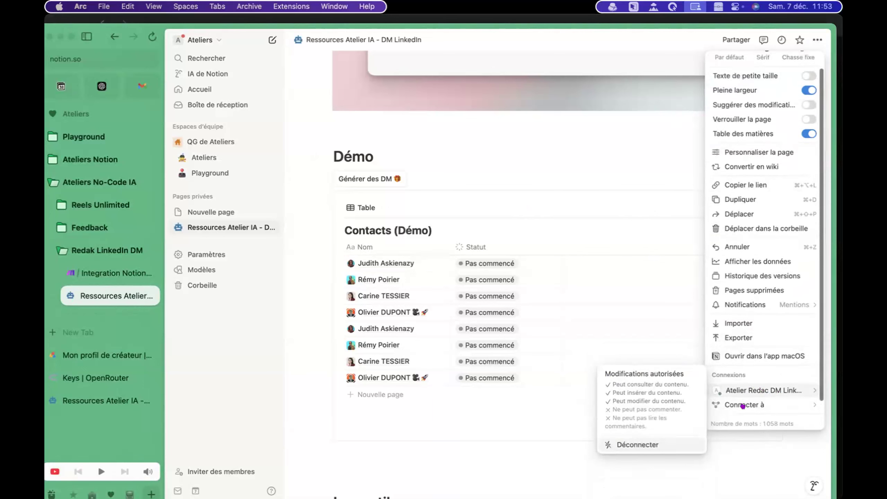
{"action": "left_click", "coordinate": [679, 175]}
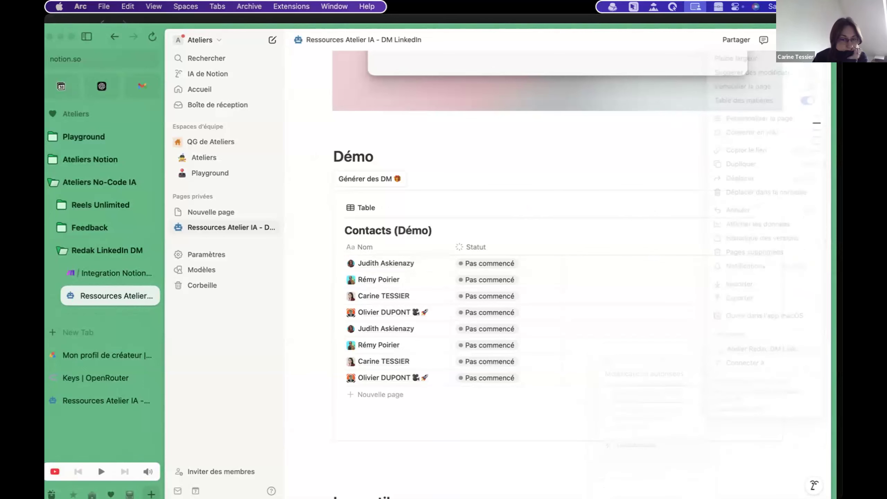
{"action": "left_click", "coordinate": [815, 40]}
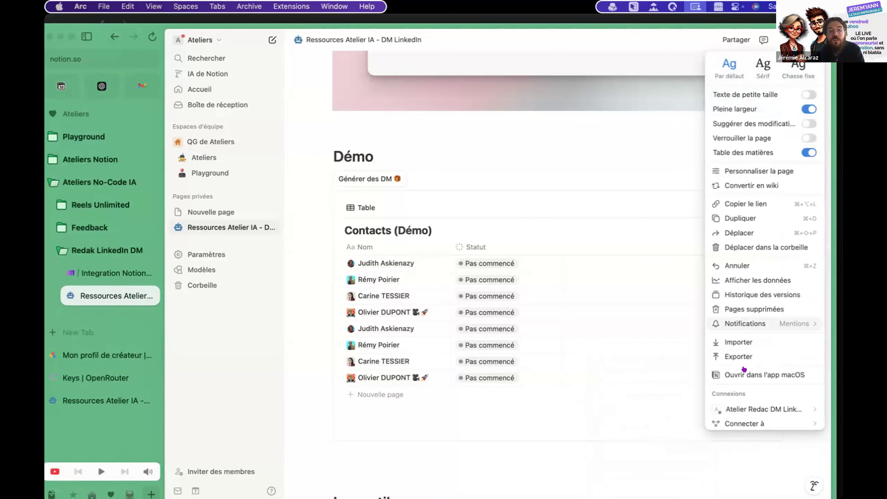
{"action": "scroll", "coordinate": [745, 370], "scroll_direction": "down", "scroll_amount": 3}
{"action": "mouse_move", "coordinate": [728, 364]}
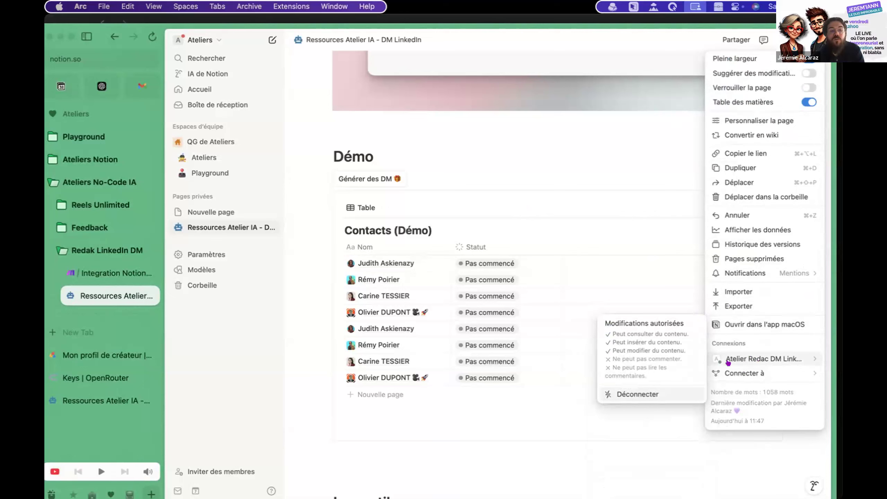
{"action": "mouse_move", "coordinate": [754, 371]}
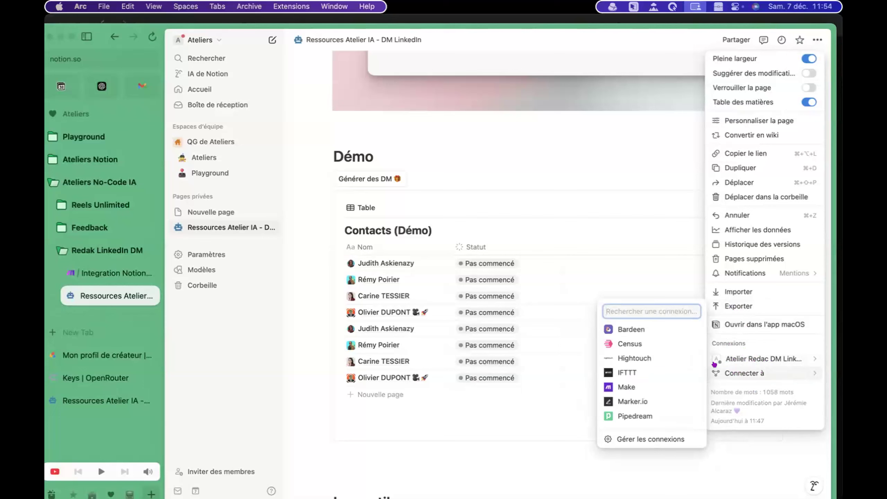
Step: View the connections that can be added to the "Ressources Atelier IA - DM LinkedIn" page once more, without adding any
{"action": "left_click", "coordinate": [668, 136]}
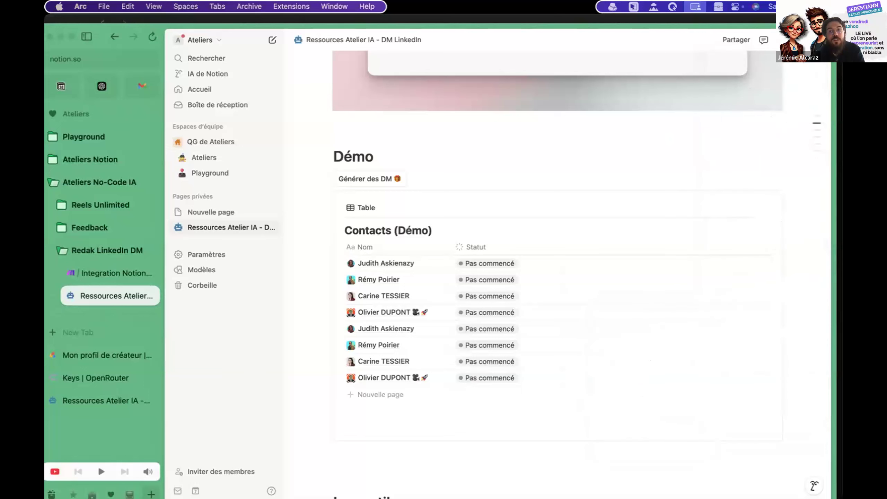
{"action": "left_click", "coordinate": [817, 40]}
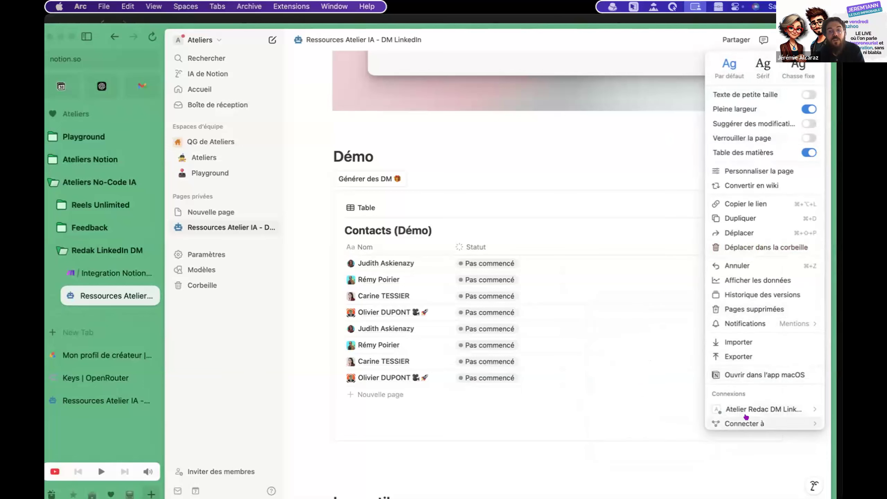
{"action": "mouse_move", "coordinate": [747, 421]}
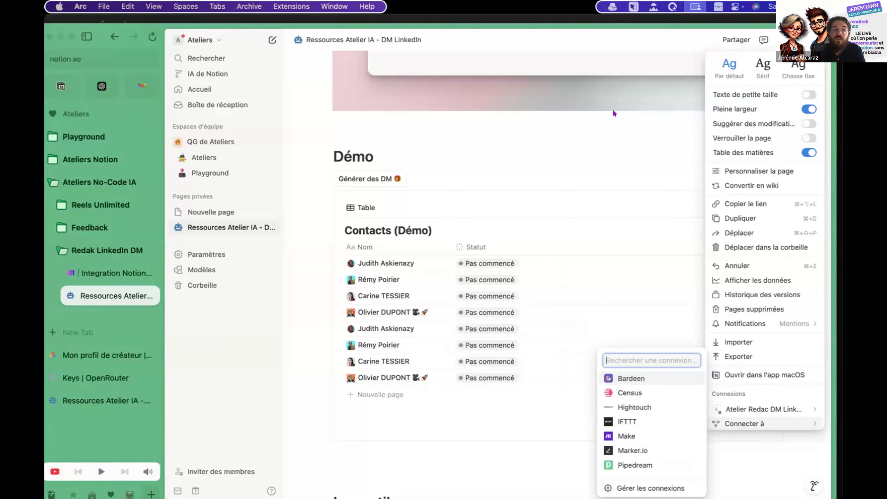
{"action": "left_click", "coordinate": [565, 116]}
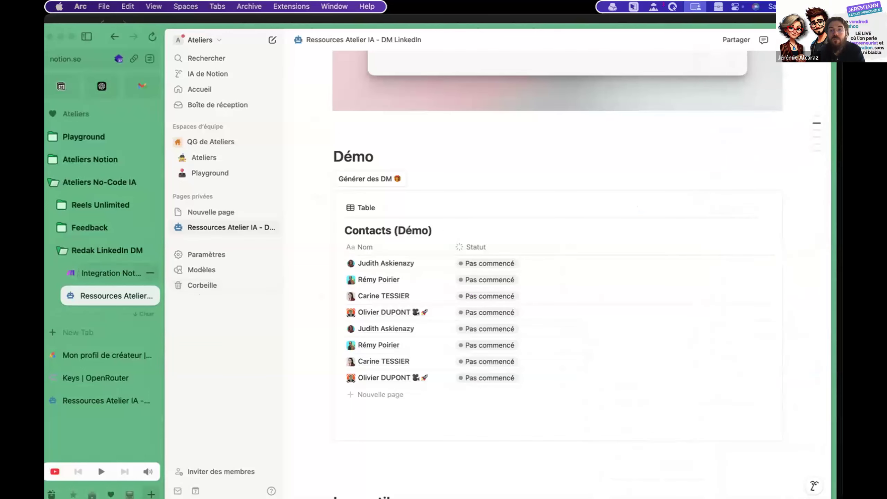
Step: Return to the Make scenario, set the Watch Database Items module's Limit to 3 and save the scenario
{"action": "left_click", "coordinate": [115, 273]}
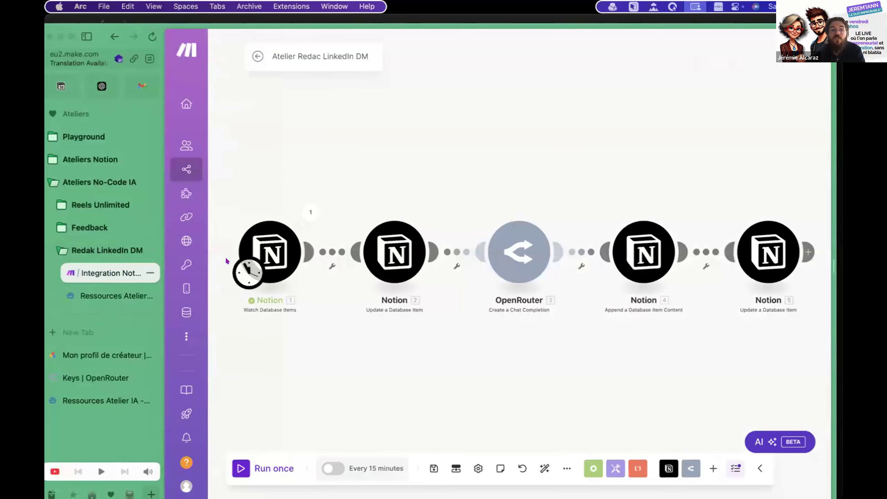
{"action": "left_click", "coordinate": [269, 254]}
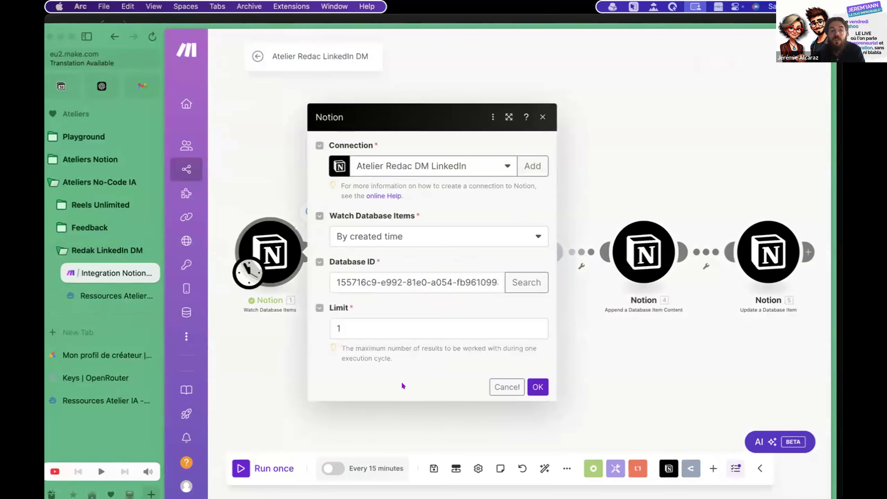
{"action": "left_click", "coordinate": [536, 325]}
{"action": "left_click", "coordinate": [537, 325]}
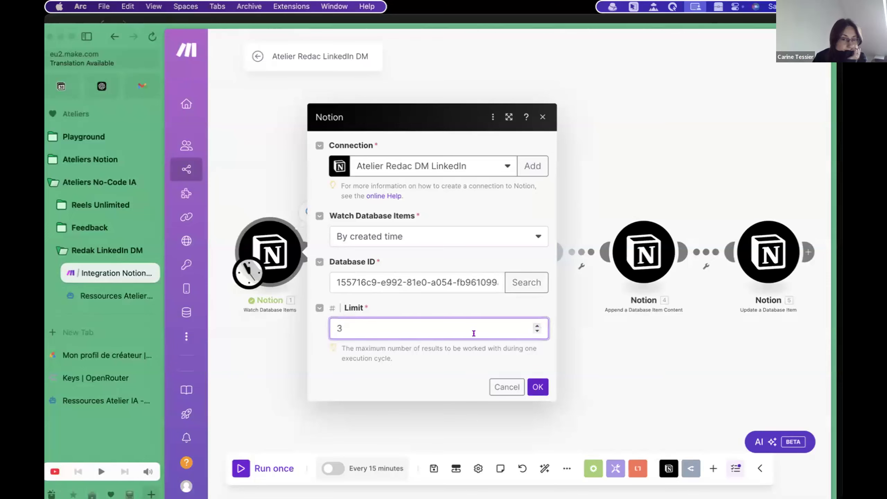
{"action": "left_click", "coordinate": [537, 384]}
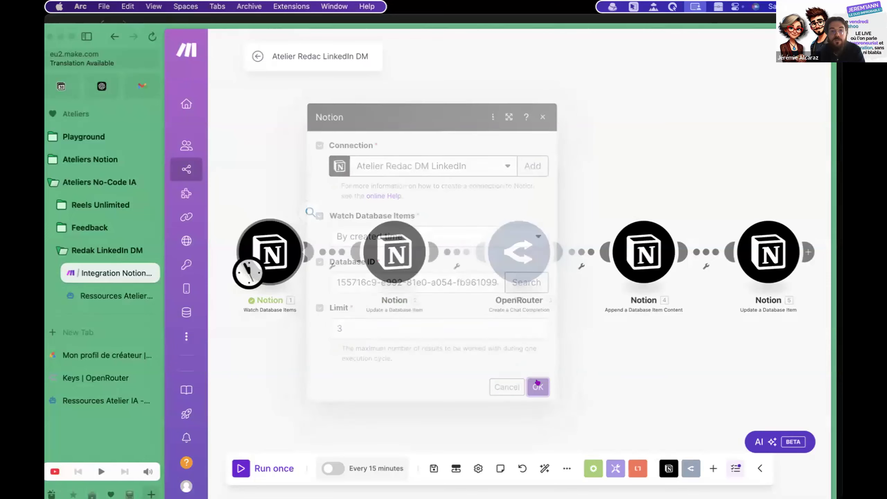
{"action": "left_click_drag", "start_coordinate": [339, 320], "coordinate": [368, 312]}
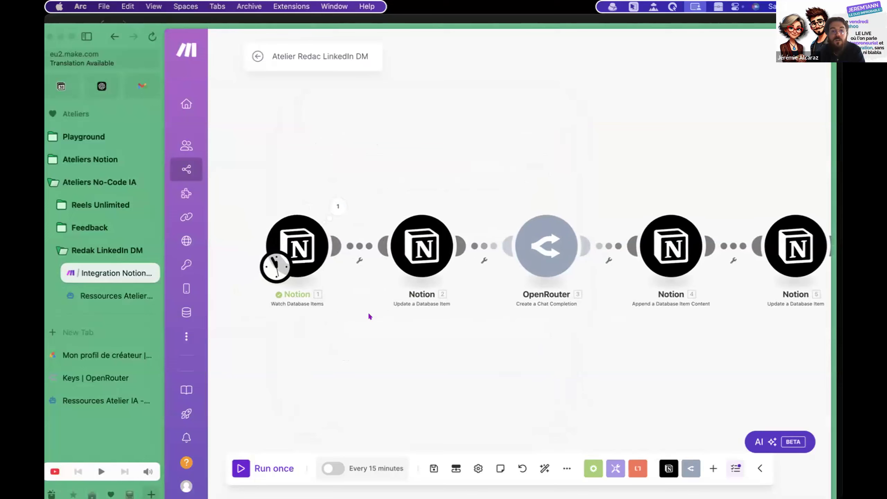
{"action": "left_click", "coordinate": [434, 469]}
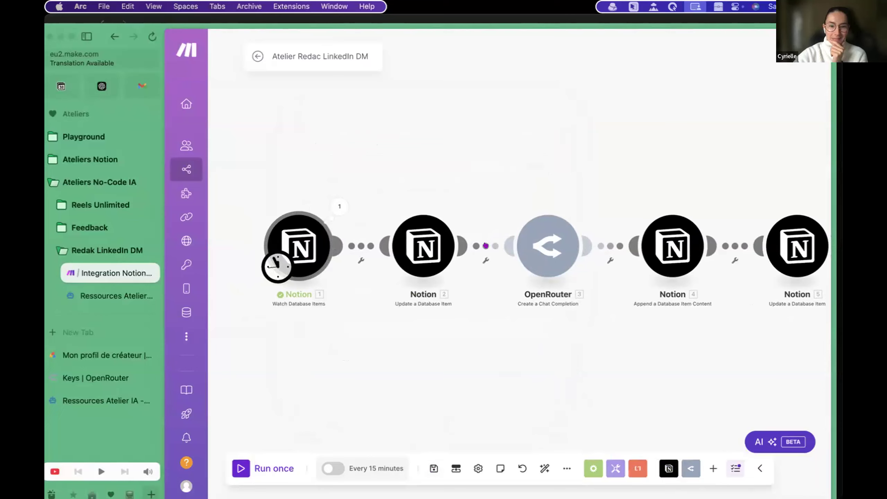
Step: Examine the prompt in the OpenRouter Create a Chat Completion module, including its example messages and the mapped variables about the contact
{"action": "left_click", "coordinate": [555, 248]}
{"action": "scroll", "coordinate": [686, 319], "scroll_direction": "down", "scroll_amount": 10}
{"action": "scroll", "coordinate": [685, 319], "scroll_direction": "down", "scroll_amount": 15}
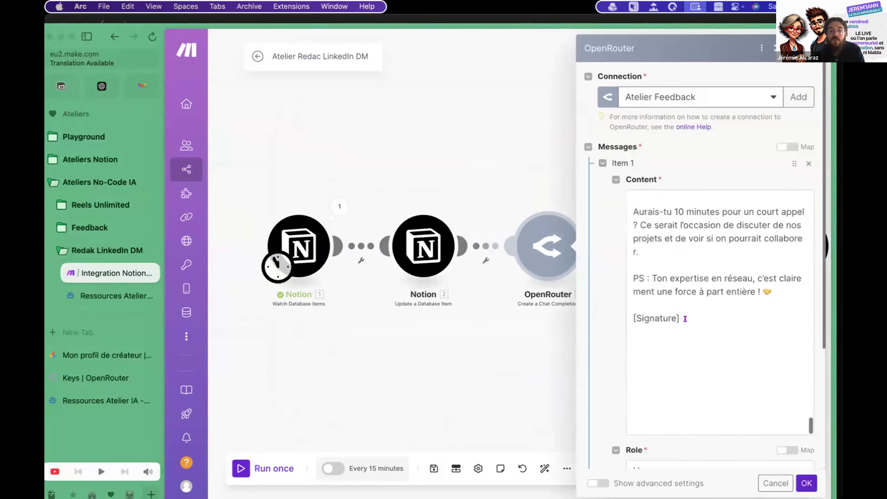
{"action": "scroll", "coordinate": [686, 319], "scroll_direction": "up", "scroll_amount": 6}
{"action": "scroll", "coordinate": [686, 318], "scroll_direction": "up", "scroll_amount": 20}
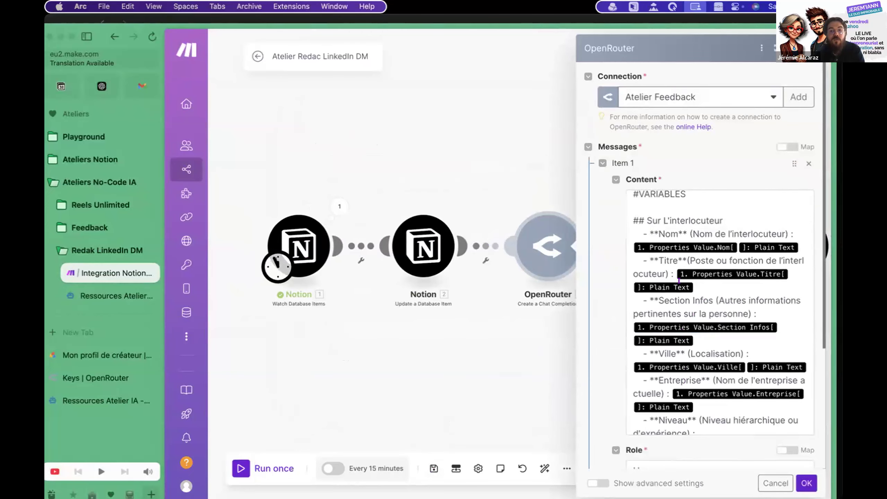
{"action": "left_click", "coordinate": [695, 287]}
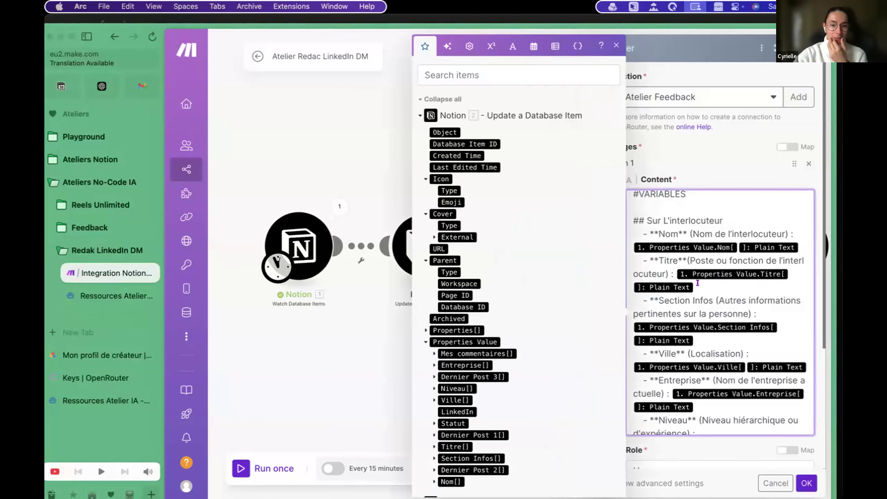
{"action": "scroll", "coordinate": [699, 301], "scroll_direction": "down", "scroll_amount": 3}
{"action": "scroll", "coordinate": [699, 301], "scroll_direction": "down", "scroll_amount": 3}
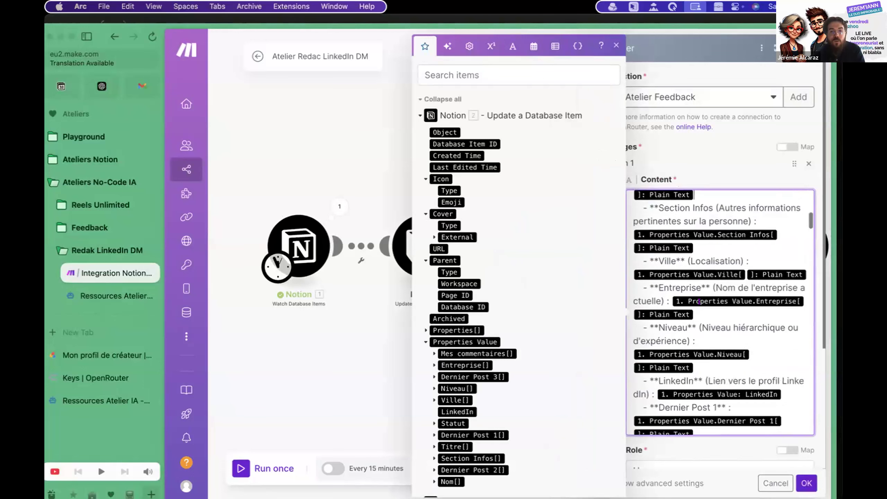
{"action": "scroll", "coordinate": [699, 225], "scroll_direction": "up", "scroll_amount": 1}
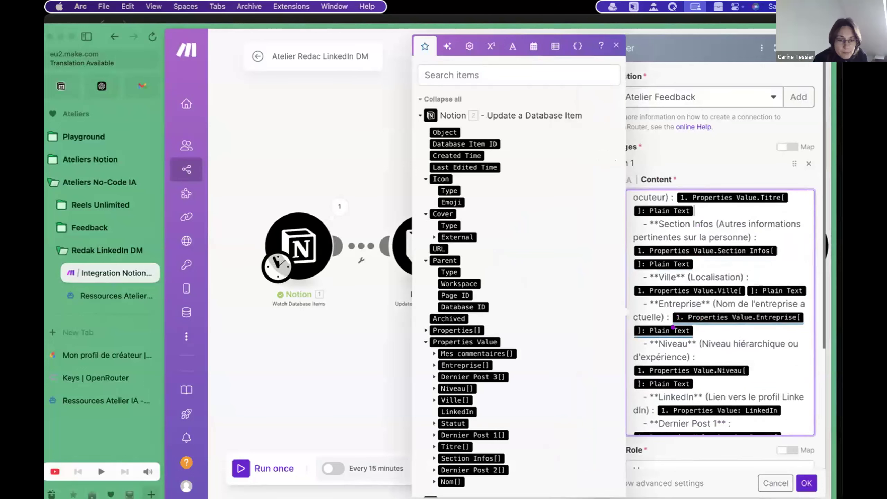
{"action": "scroll", "coordinate": [673, 316], "scroll_direction": "down", "scroll_amount": 3}
{"action": "scroll", "coordinate": [676, 327], "scroll_direction": "down", "scroll_amount": 2}
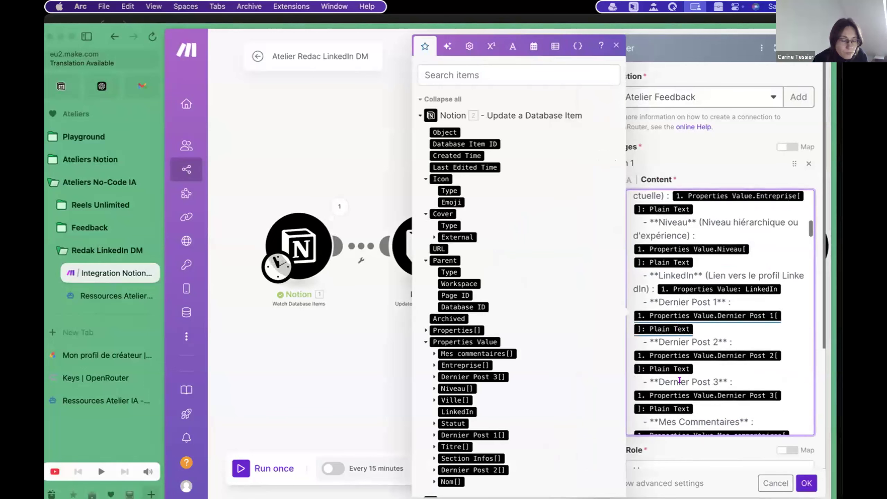
{"action": "scroll", "coordinate": [680, 380], "scroll_direction": "down", "scroll_amount": 2}
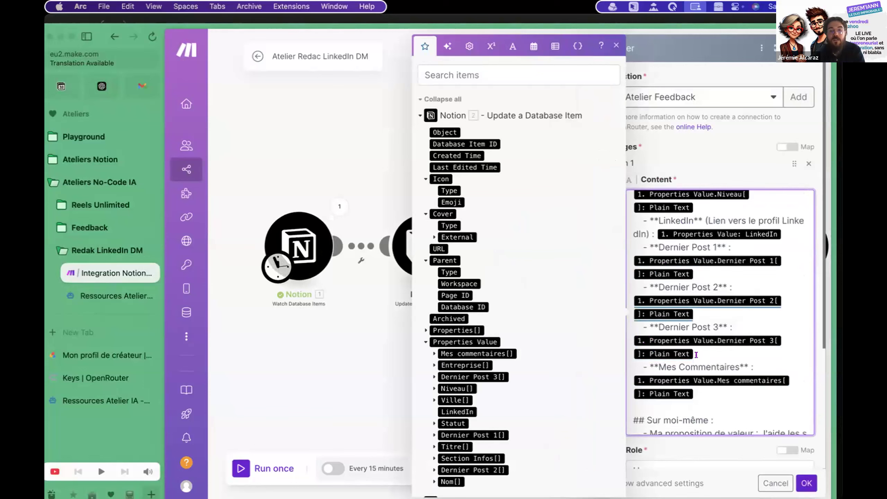
{"action": "scroll", "coordinate": [696, 355], "scroll_direction": "up", "scroll_amount": 6}
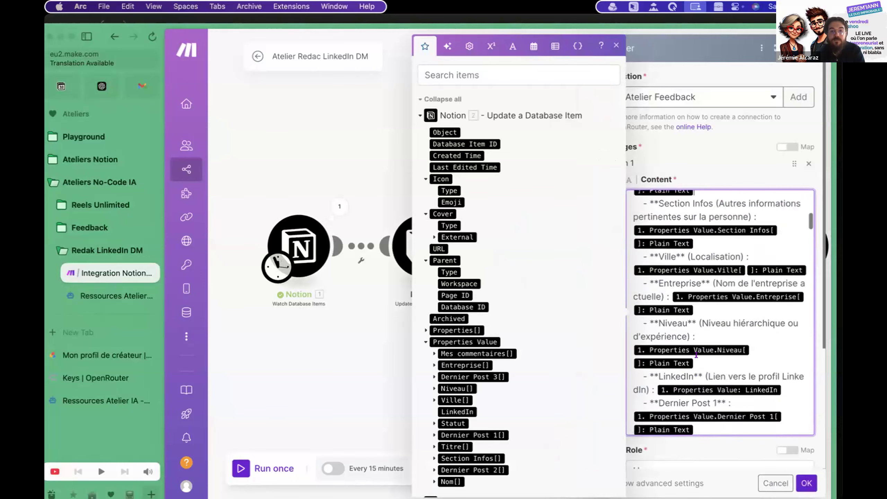
{"action": "scroll", "coordinate": [696, 355], "scroll_direction": "down", "scroll_amount": 7}
{"action": "scroll", "coordinate": [696, 355], "scroll_direction": "down", "scroll_amount": 3}
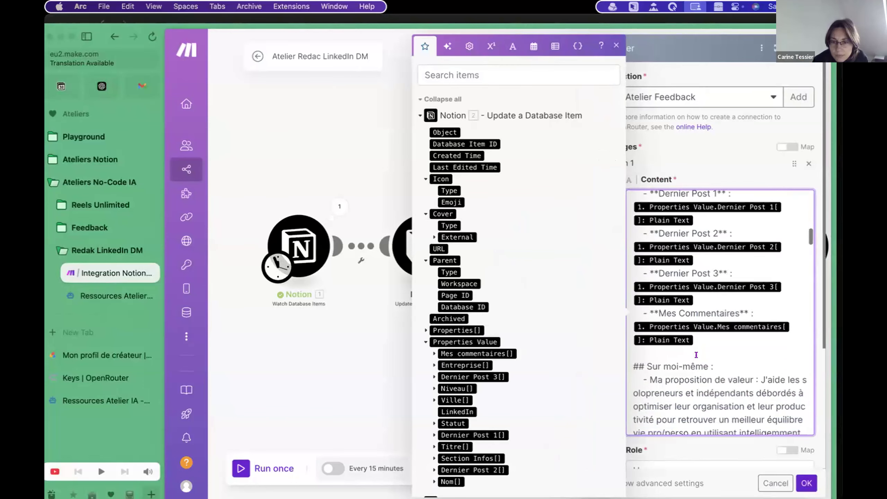
{"action": "scroll", "coordinate": [697, 354], "scroll_direction": "down", "scroll_amount": 15}
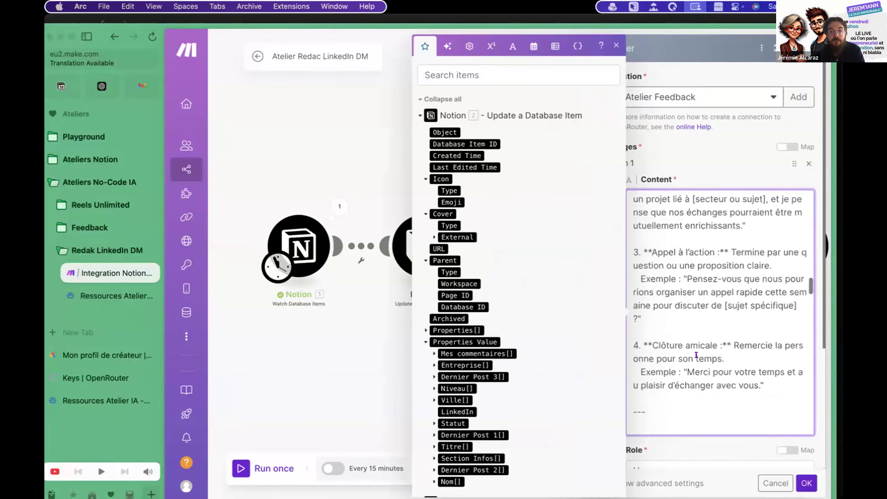
{"action": "scroll", "coordinate": [697, 354], "scroll_direction": "up", "scroll_amount": 20}
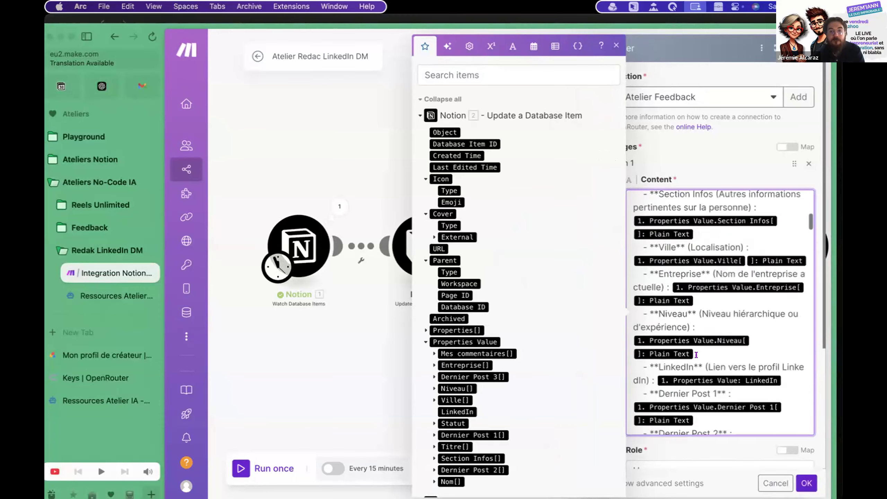
Step: Accept the OpenRouter module's settings and save the scenario, glancing at the Notion page before returning to Make
{"action": "left_click", "coordinate": [806, 483]}
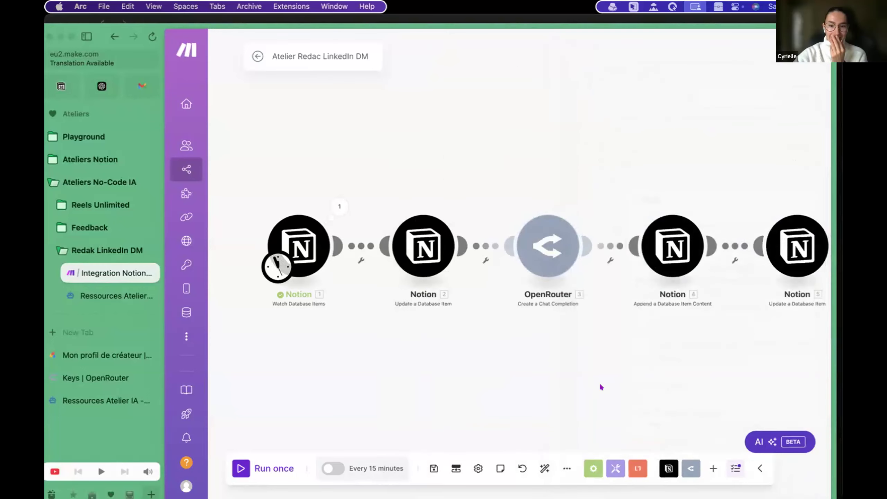
{"action": "left_click", "coordinate": [426, 465]}
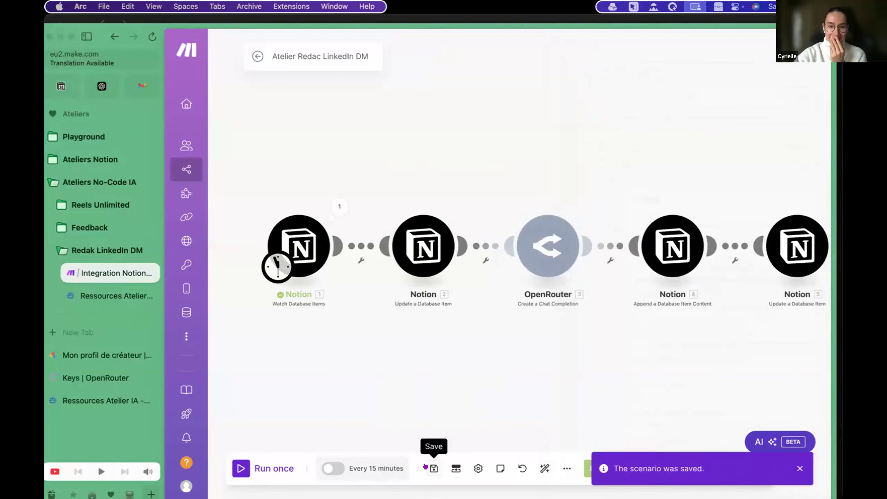
{"action": "left_click", "coordinate": [105, 297]}
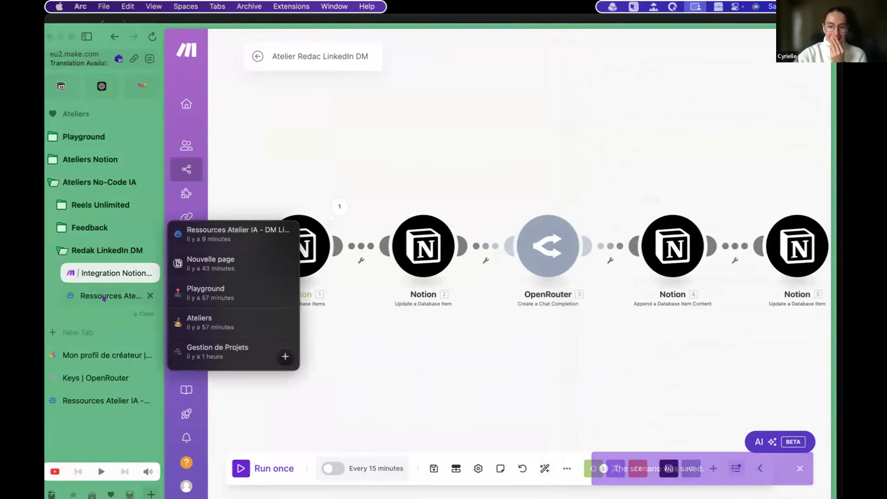
{"action": "left_click", "coordinate": [101, 274]}
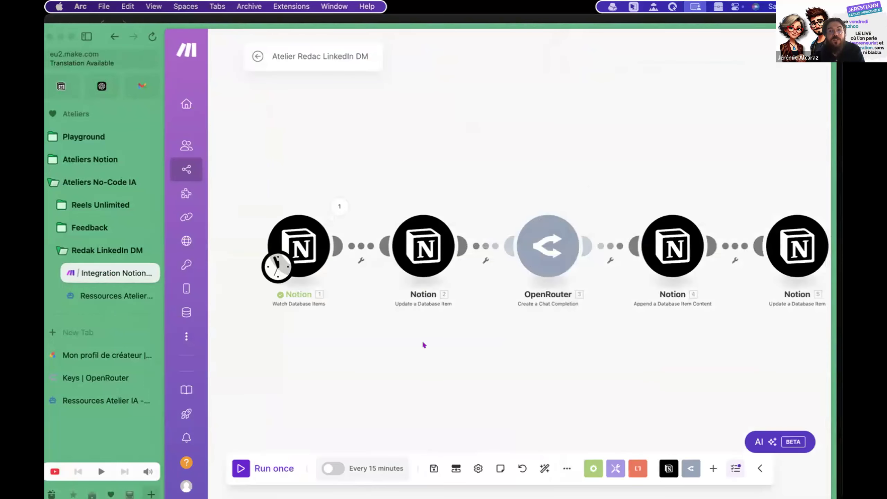
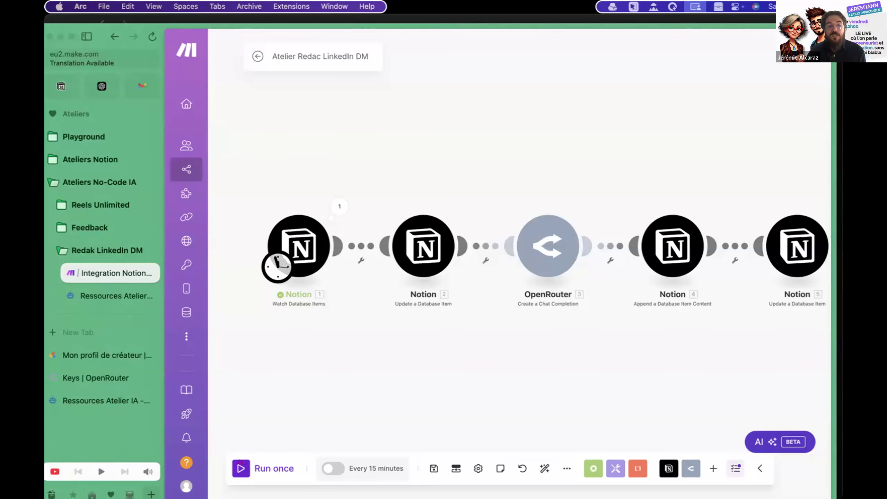
Step: Run the scenario once, look at the Contacts (Démo) page in Notion and return to the scenario
{"action": "left_click", "coordinate": [245, 468]}
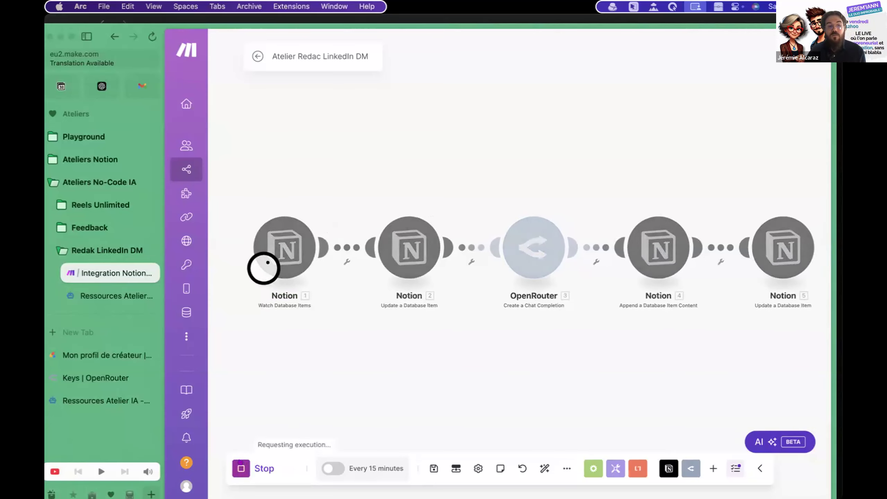
{"action": "left_click", "coordinate": [103, 296]}
{"action": "left_click", "coordinate": [99, 272]}
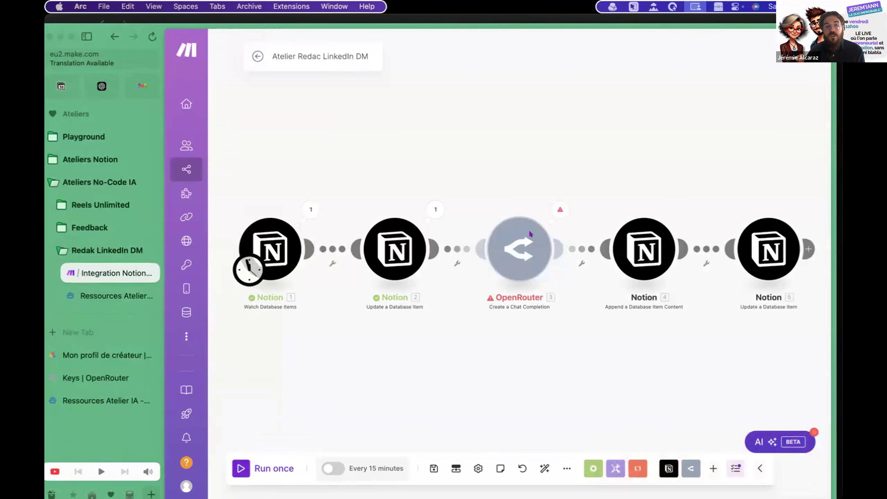
Step: Set the OpenRouter module's connection to "Atelier Redac LinkedIn DM" and save the scenario
{"action": "left_click", "coordinate": [511, 239]}
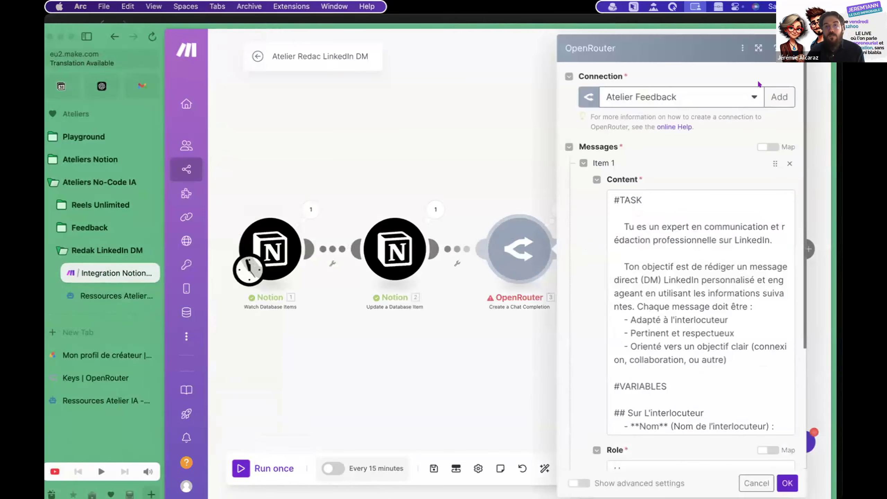
{"action": "left_click", "coordinate": [741, 95]}
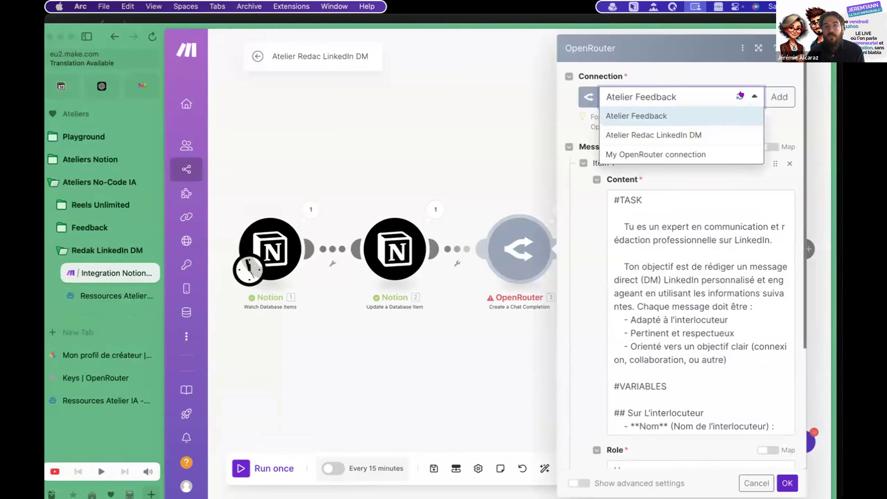
{"action": "left_click", "coordinate": [648, 134]}
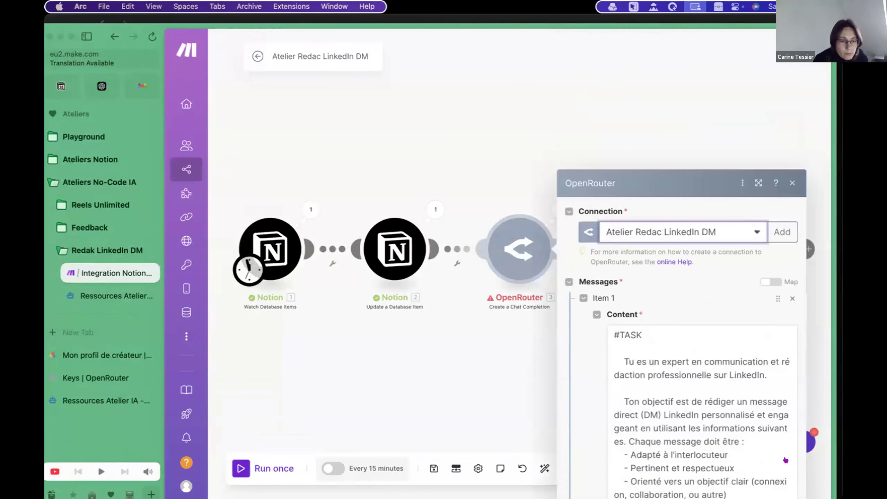
{"action": "left_click", "coordinate": [787, 483]}
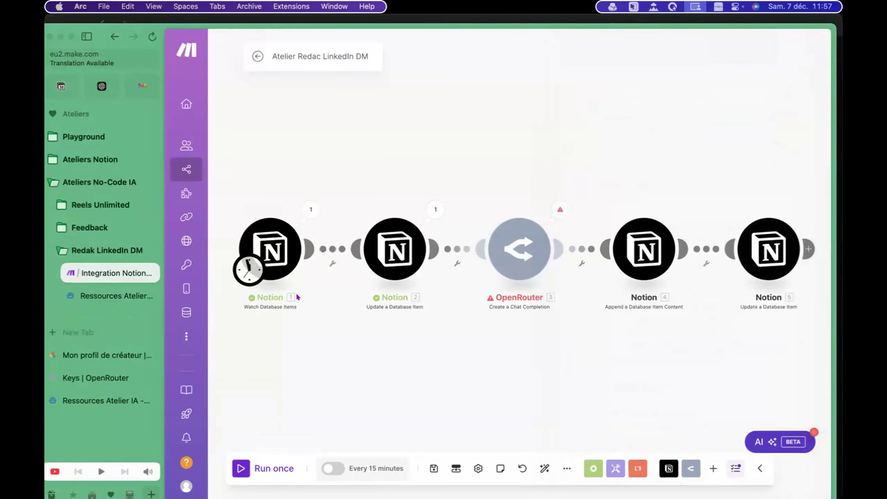
{"action": "left_click", "coordinate": [434, 468]}
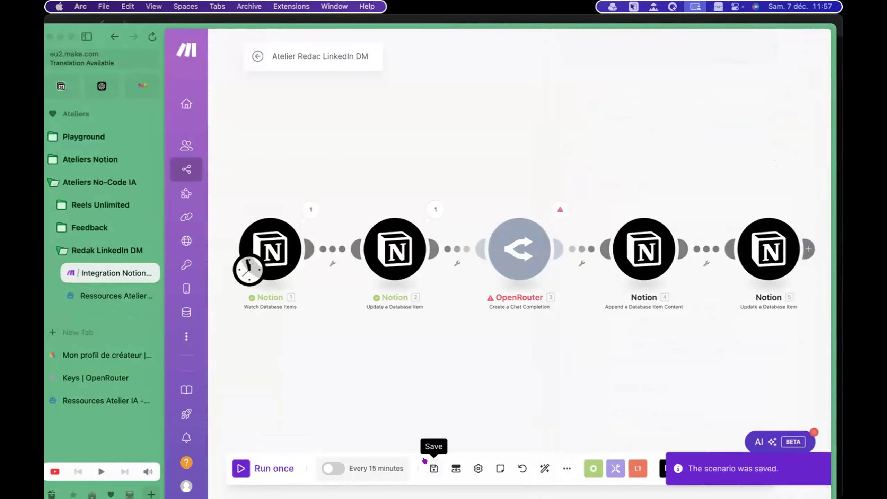
Step: Check the content mapping in the Notion Append a Database Item Content module and accept its settings
{"action": "left_click", "coordinate": [644, 231]}
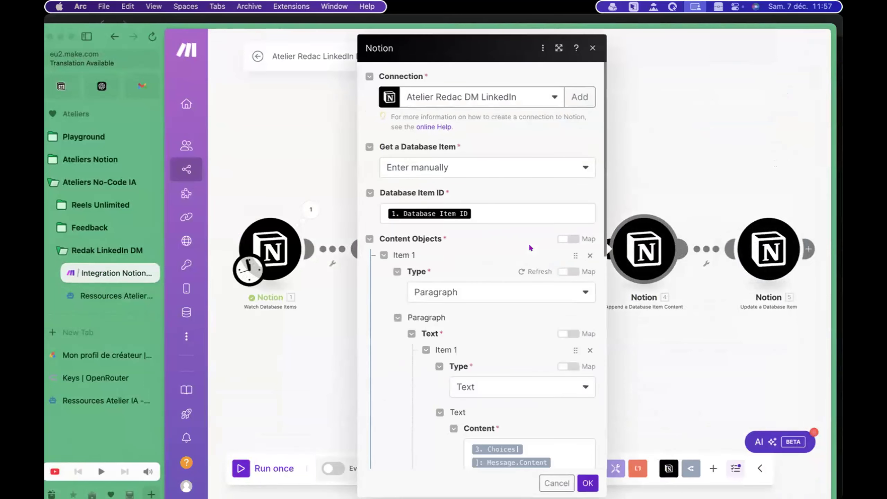
{"action": "scroll", "coordinate": [531, 248], "scroll_direction": "down", "scroll_amount": 2}
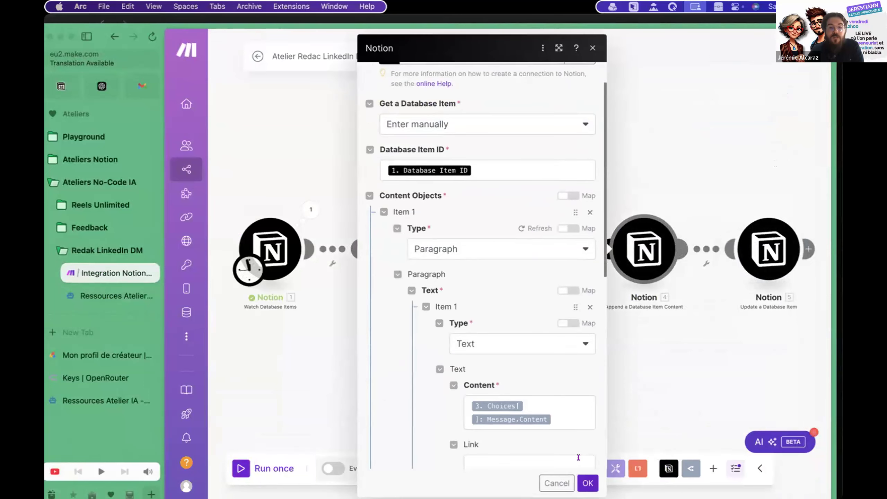
{"action": "left_click", "coordinate": [582, 484]}
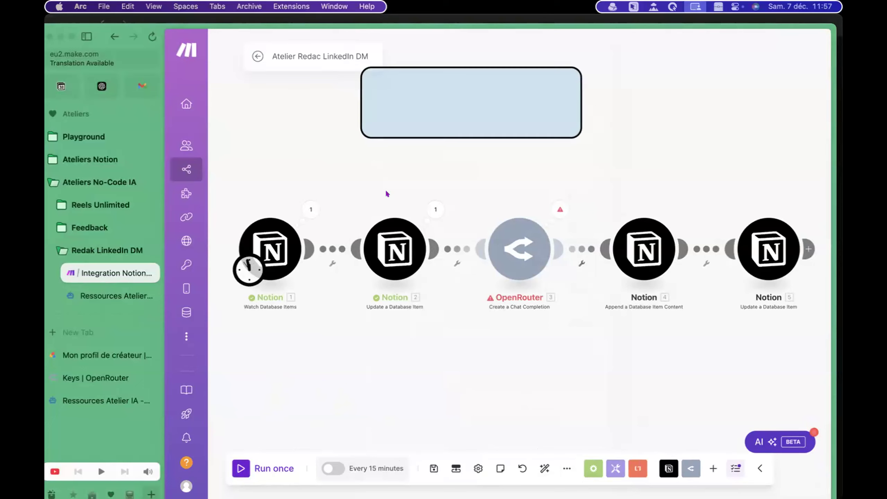
Step: Run the scenario once, check the contact statuses in the Notion Contacts (Démo) table and return to the Make scenario
{"action": "left_click", "coordinate": [239, 468]}
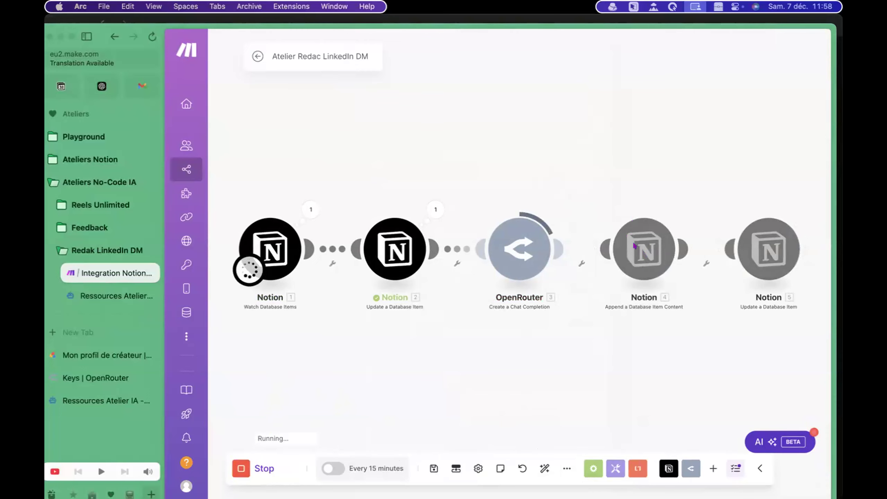
{"action": "scroll", "coordinate": [607, 253], "scroll_direction": "right", "scroll_amount": 5}
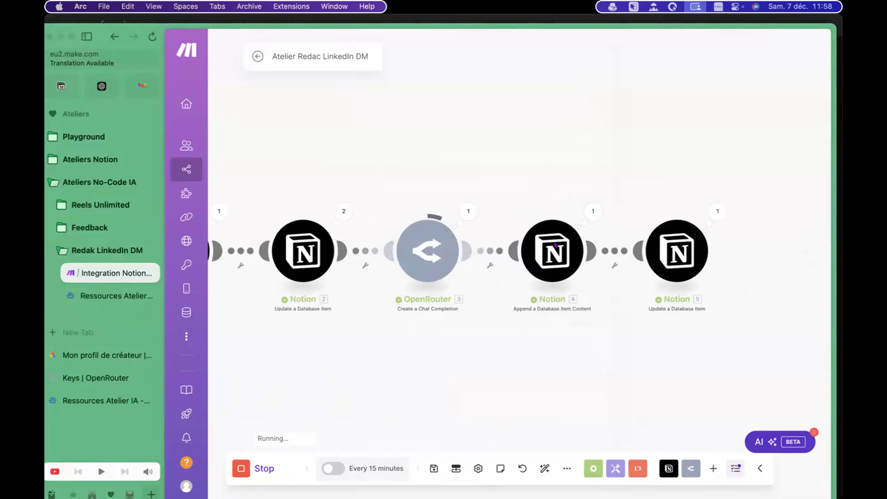
{"action": "left_click", "coordinate": [104, 296]}
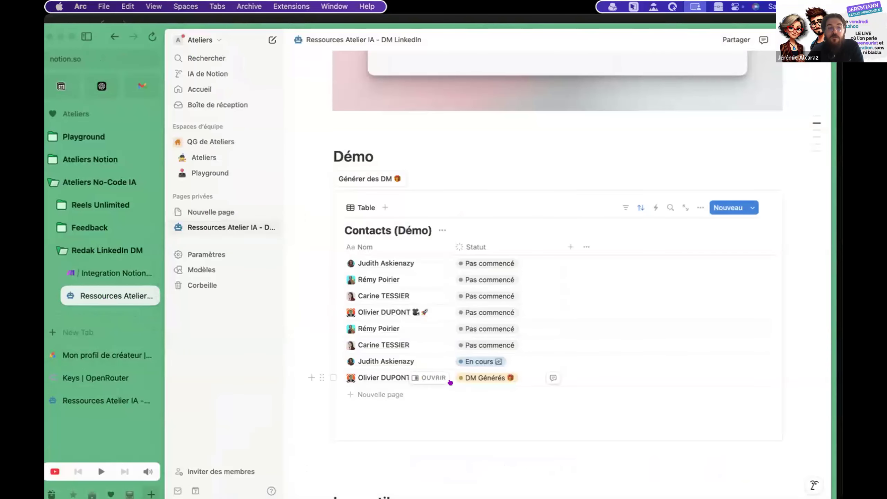
{"action": "left_click", "coordinate": [101, 277]}
{"action": "mouse_move", "coordinate": [839, 359]}
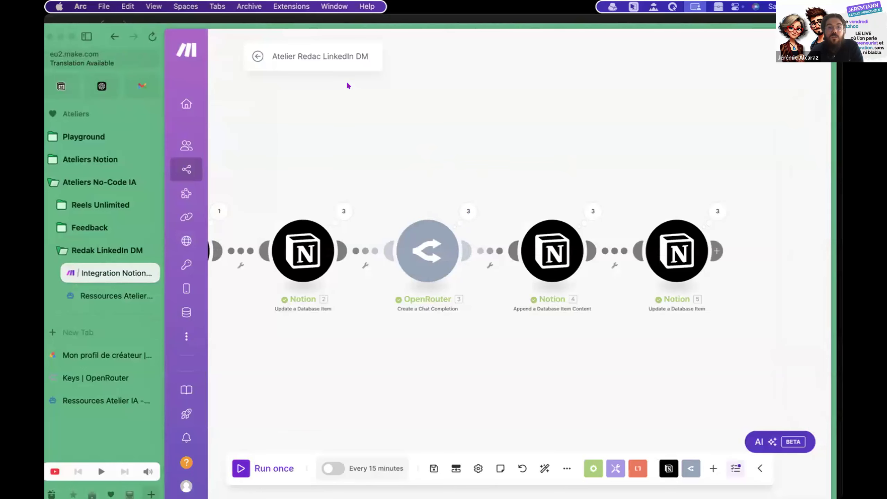
Step: Clear the paragraph's Content field in the Notion Append a Database Item Content module and remap it to OpenRouter's Choices[]: Message.Content
{"action": "left_click", "coordinate": [552, 251]}
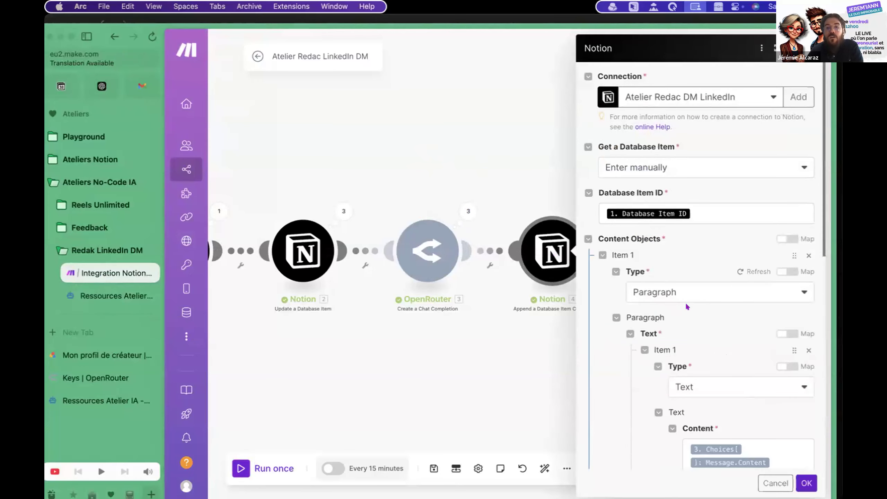
{"action": "scroll", "coordinate": [686, 306], "scroll_direction": "down", "scroll_amount": 10}
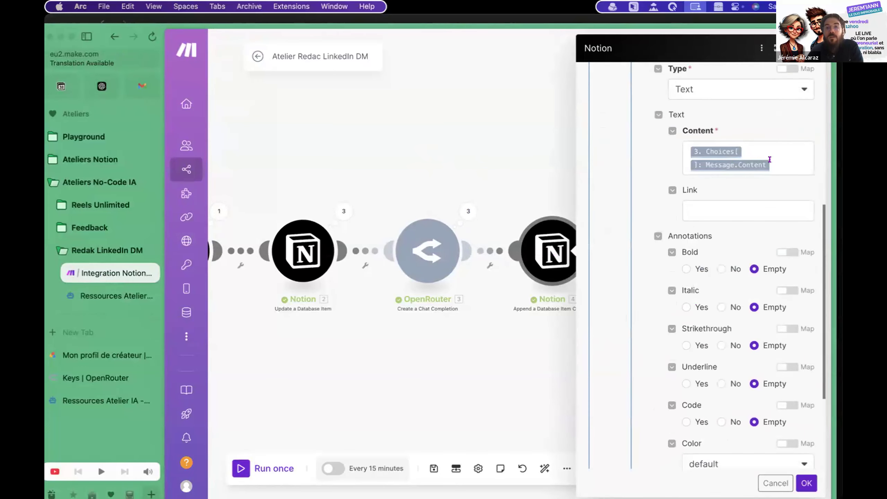
{"action": "left_click", "coordinate": [704, 167]}
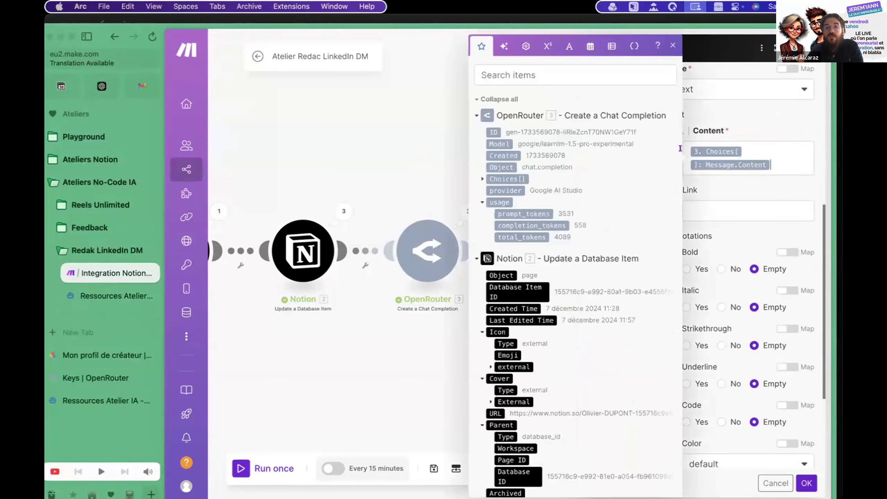
{"action": "left_click", "coordinate": [768, 138]}
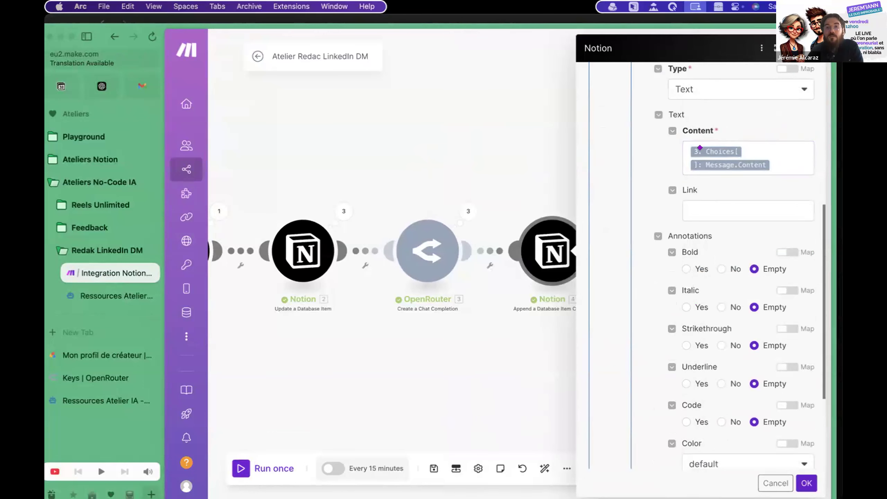
{"action": "left_click", "coordinate": [777, 161]}
{"action": "left_click_drag", "start_coordinate": [704, 148], "coordinate": [679, 141]}
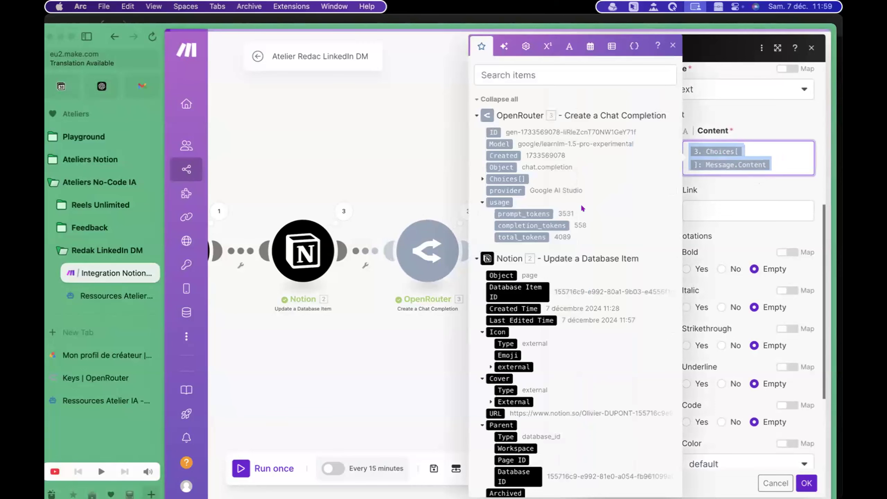
{"action": "key", "text": "BackSpace"}
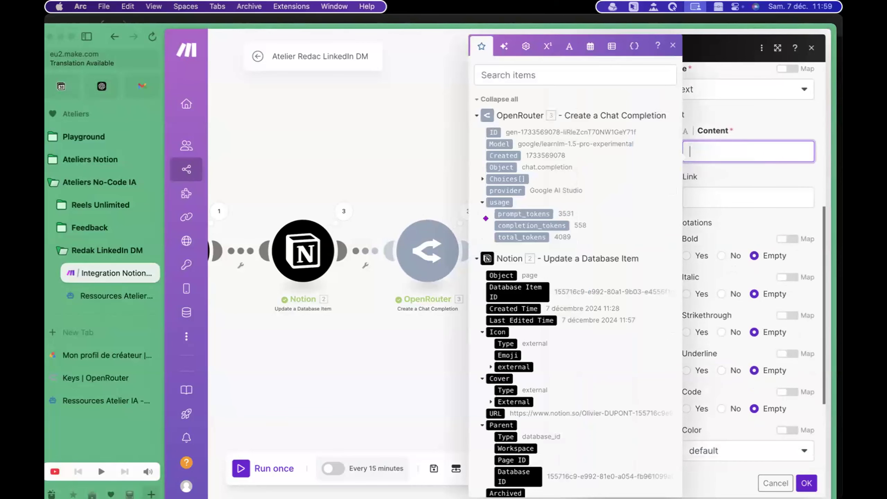
{"action": "left_click", "coordinate": [479, 178]}
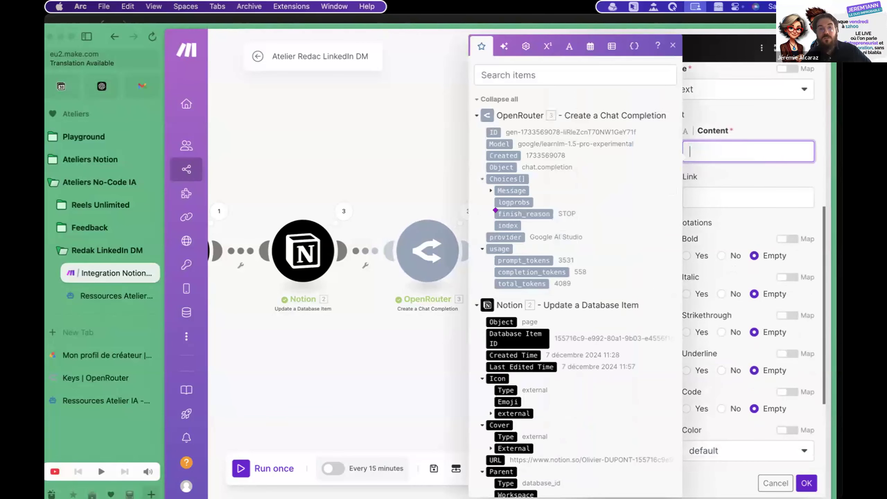
{"action": "left_click", "coordinate": [488, 191]}
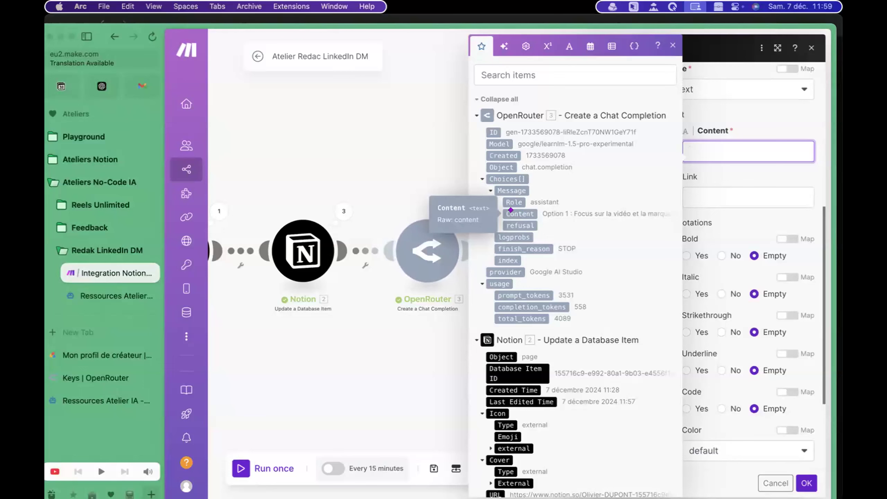
{"action": "left_click", "coordinate": [510, 209]}
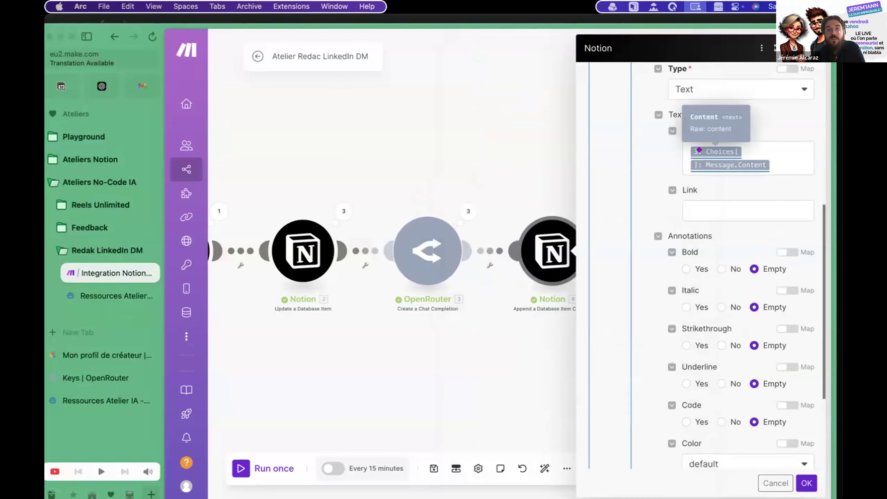
Step: Enlarge the append module's settings, review its Database Item ID, paragraph and annotation fields, and accept the settings
{"action": "left_click", "coordinate": [777, 49]}
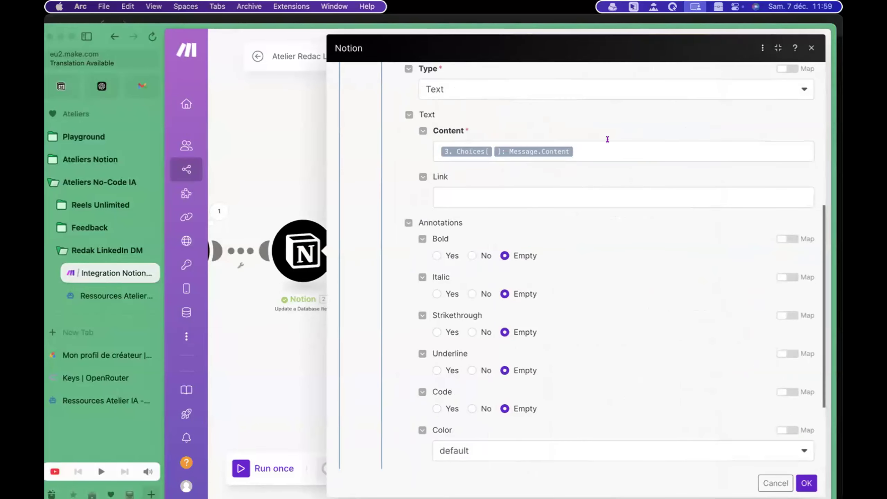
{"action": "scroll", "coordinate": [608, 139], "scroll_direction": "up", "scroll_amount": 3}
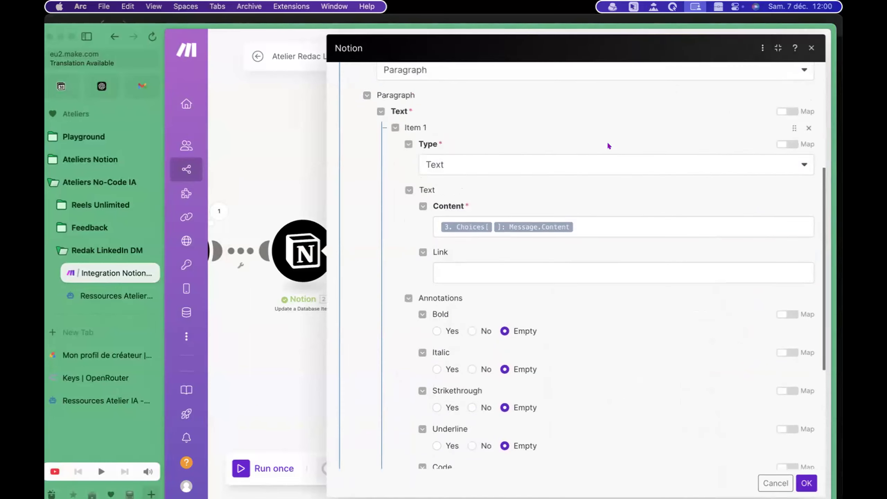
{"action": "scroll", "coordinate": [608, 143], "scroll_direction": "up", "scroll_amount": 7}
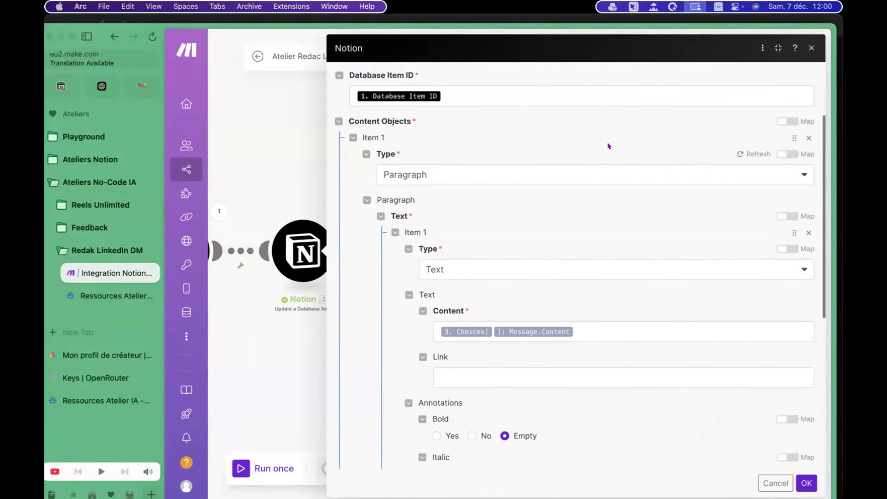
{"action": "left_click", "coordinate": [456, 160]}
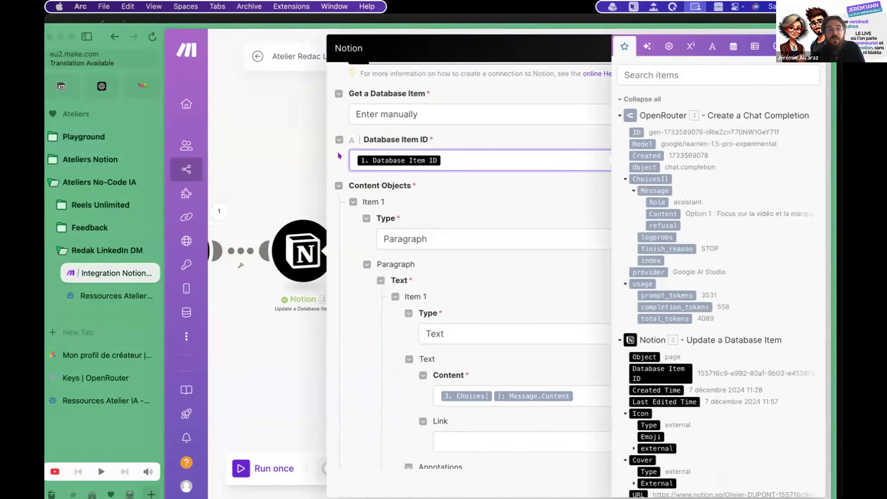
{"action": "left_click", "coordinate": [530, 121]}
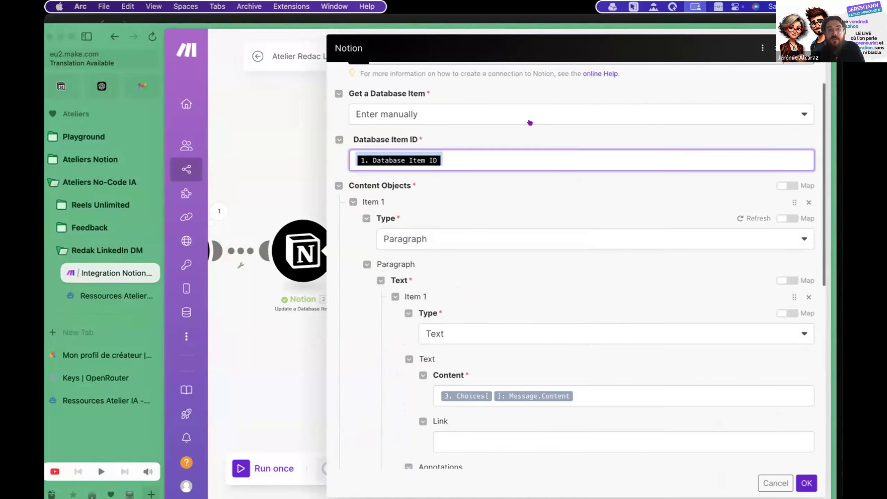
{"action": "left_click", "coordinate": [485, 166]}
{"action": "left_click", "coordinate": [481, 144]}
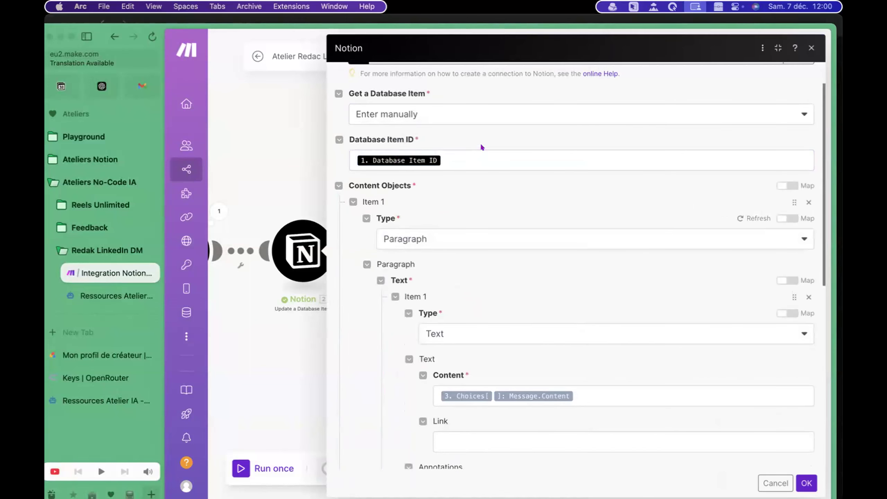
{"action": "scroll", "coordinate": [493, 220], "scroll_direction": "up", "scroll_amount": 2}
{"action": "scroll", "coordinate": [494, 220], "scroll_direction": "down", "scroll_amount": 15}
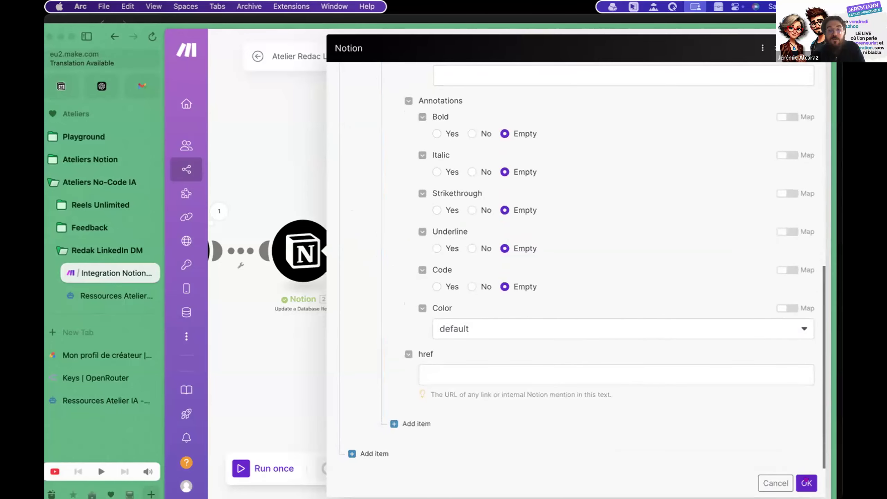
{"action": "left_click", "coordinate": [807, 483]}
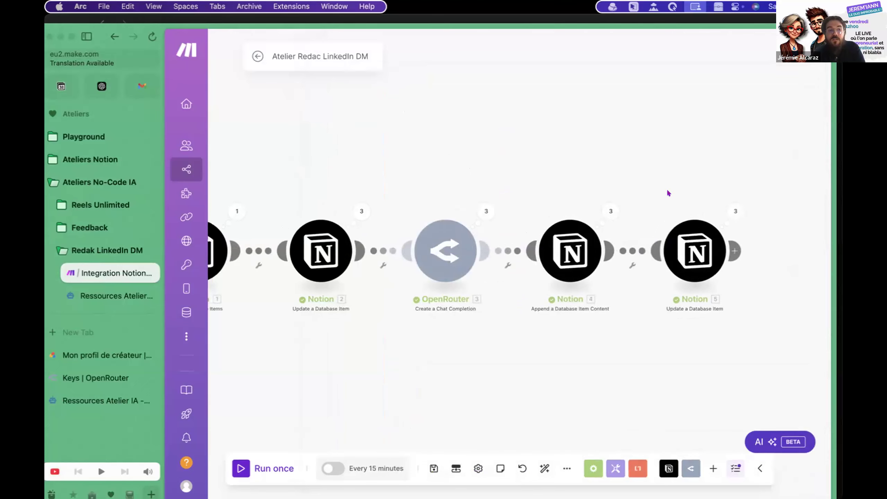
Step: Duplicate several "Pas commencé" contacts in the Notion Contacts (Démo) table to have more test entries
{"action": "left_click", "coordinate": [102, 297]}
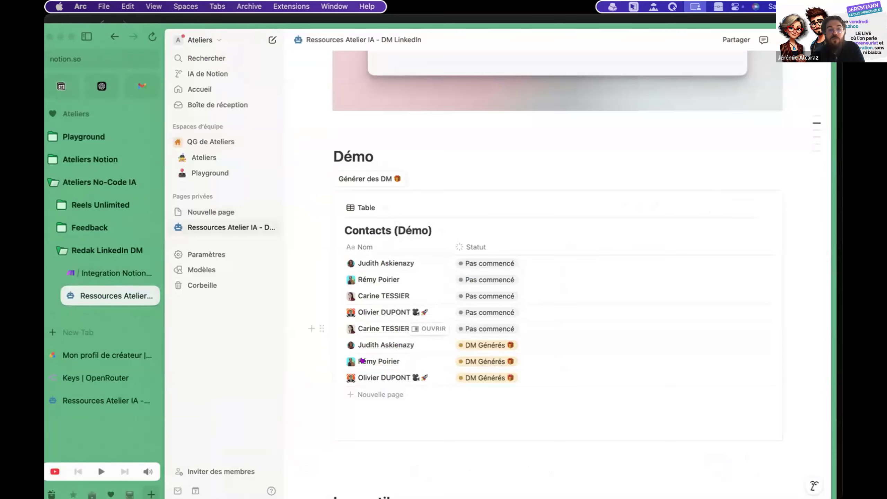
{"action": "left_click", "coordinate": [333, 329]}
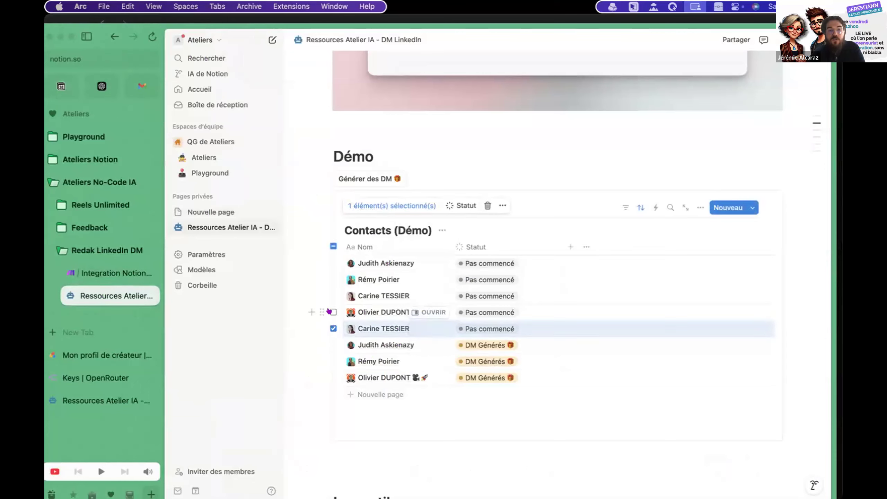
{"action": "left_click", "coordinate": [331, 312]}
{"action": "left_click", "coordinate": [331, 296]}
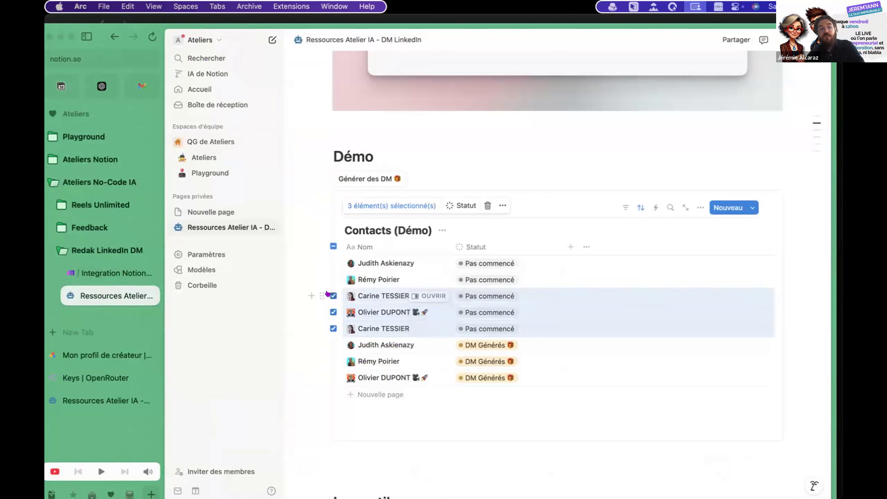
{"action": "key", "text": "Escape"}
{"action": "key", "text": "super+d"}
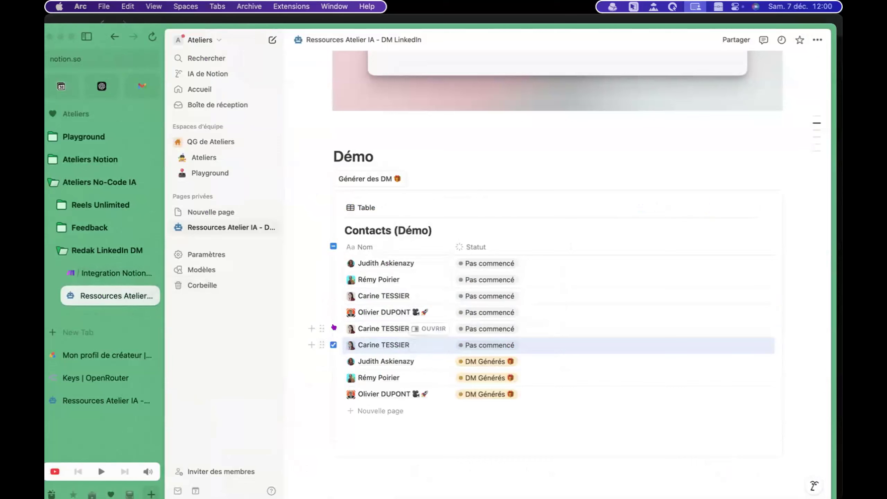
{"action": "left_click", "coordinate": [334, 328]}
{"action": "left_click", "coordinate": [333, 313]}
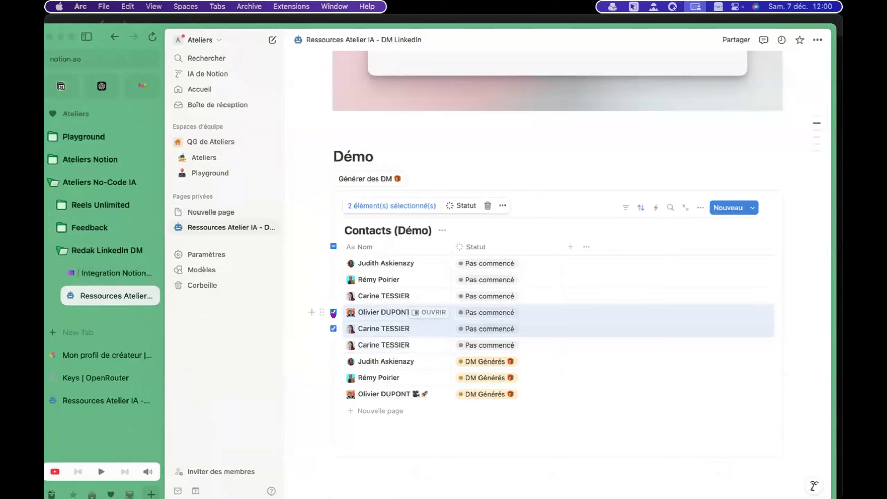
{"action": "key", "text": "Escape"}
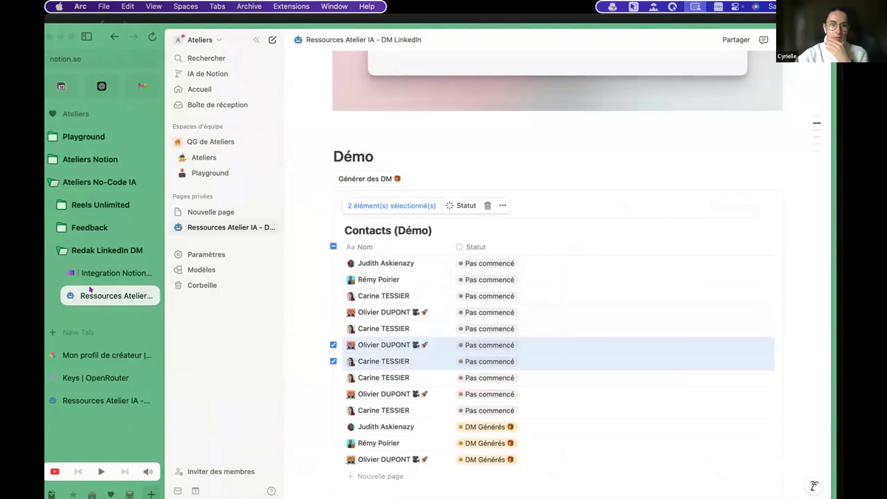
Step: Return to the Make scenario and look at the OpenRouter module's connection and prompt, closing it without changes
{"action": "left_click", "coordinate": [110, 276]}
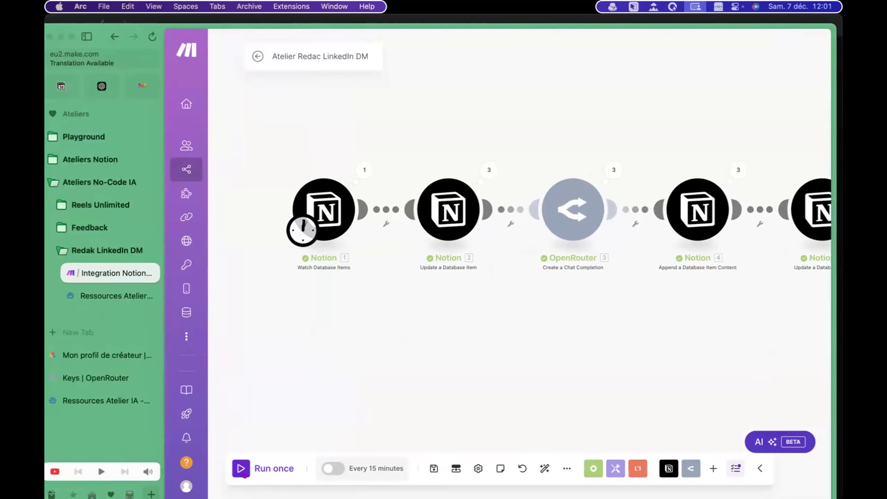
{"action": "left_click_drag", "start_coordinate": [562, 323], "coordinate": [474, 323]}
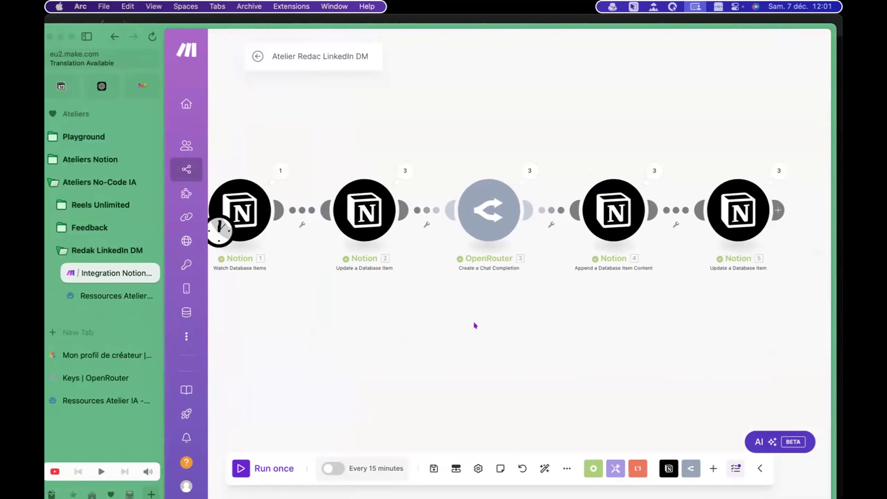
{"action": "left_click", "coordinate": [480, 239]}
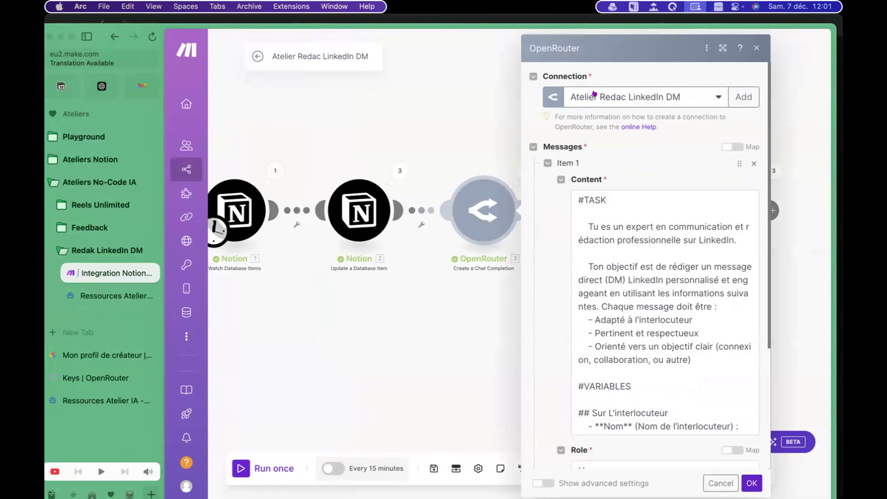
{"action": "left_click", "coordinate": [466, 94]}
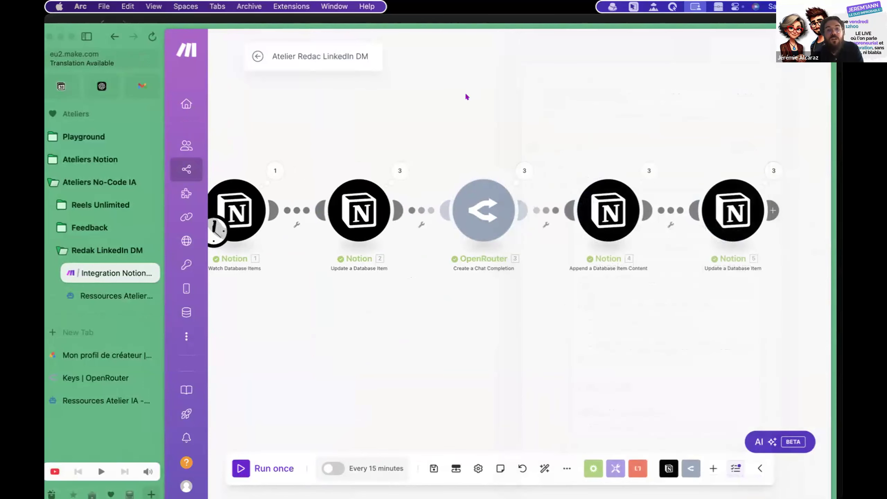
{"action": "left_click_drag", "start_coordinate": [466, 95], "coordinate": [498, 100]}
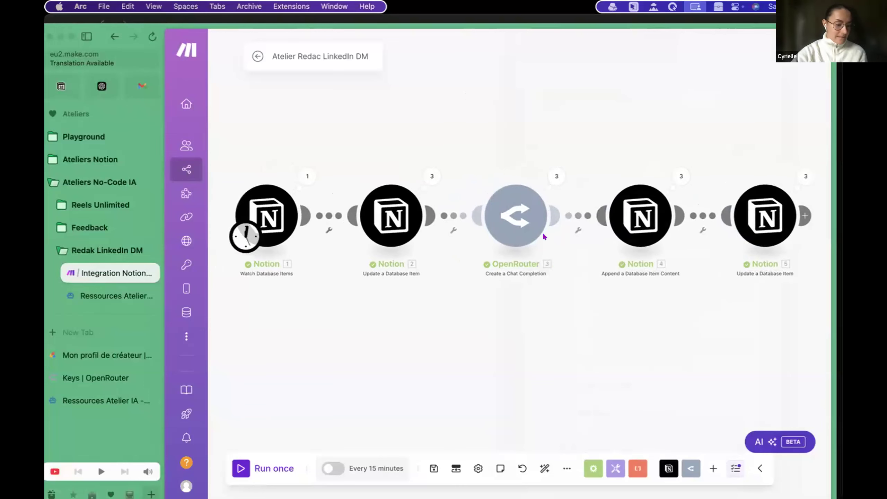
Step: Look at the connections available to the OpenRouter module, close it unchanged, and view the API keys on the OpenRouter site
{"action": "left_click", "coordinate": [522, 215]}
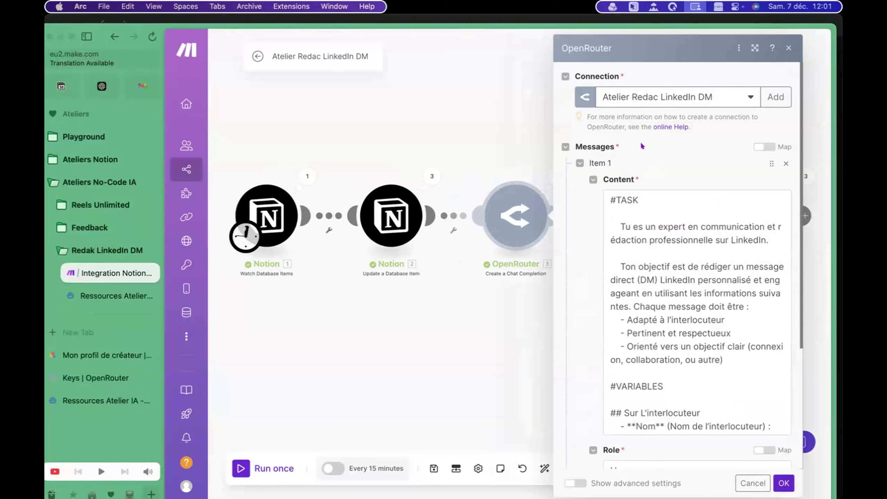
{"action": "left_click", "coordinate": [626, 97]}
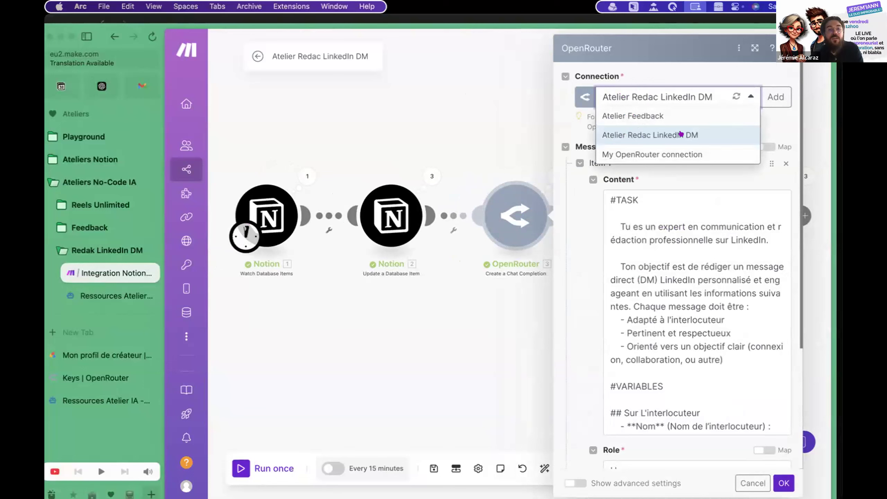
{"action": "left_click", "coordinate": [509, 120]}
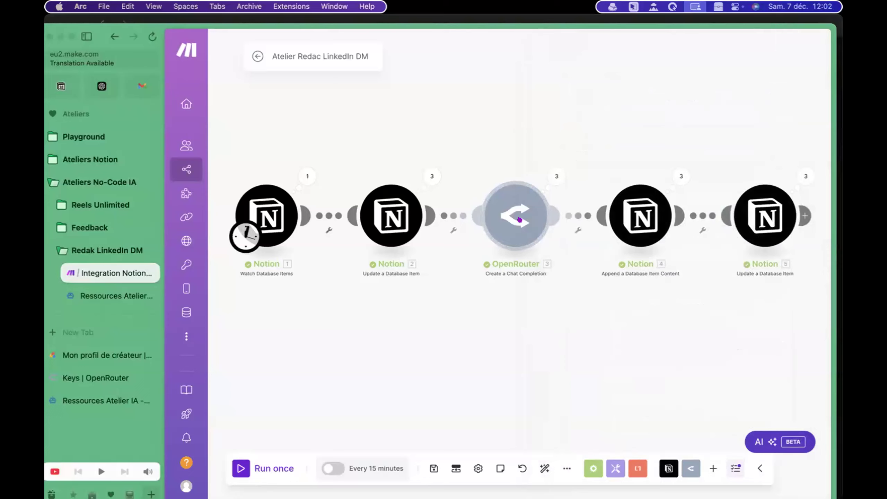
{"action": "left_click", "coordinate": [96, 378]}
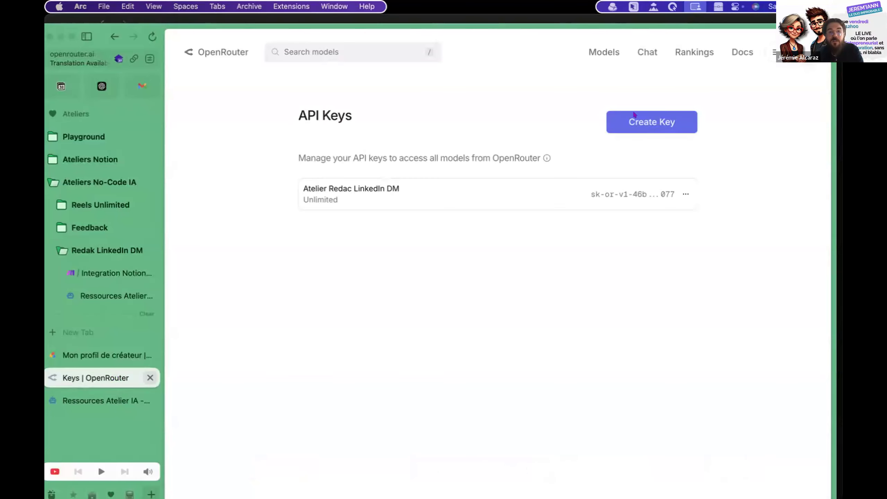
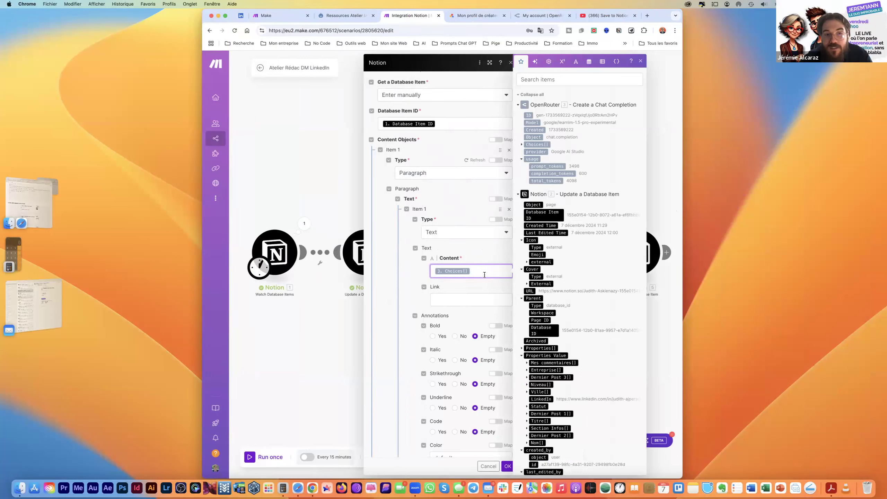
Step: Remap the append module's paragraph Content to OpenRouter's Choices[]: Message.Content, accept the settings and run the scenario once
{"action": "key", "text": "BackSpace"}
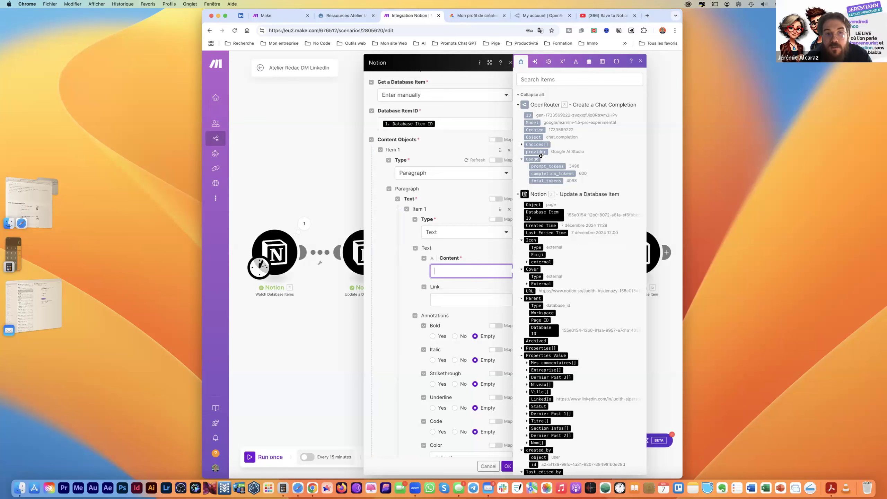
{"action": "left_click", "coordinate": [522, 144]}
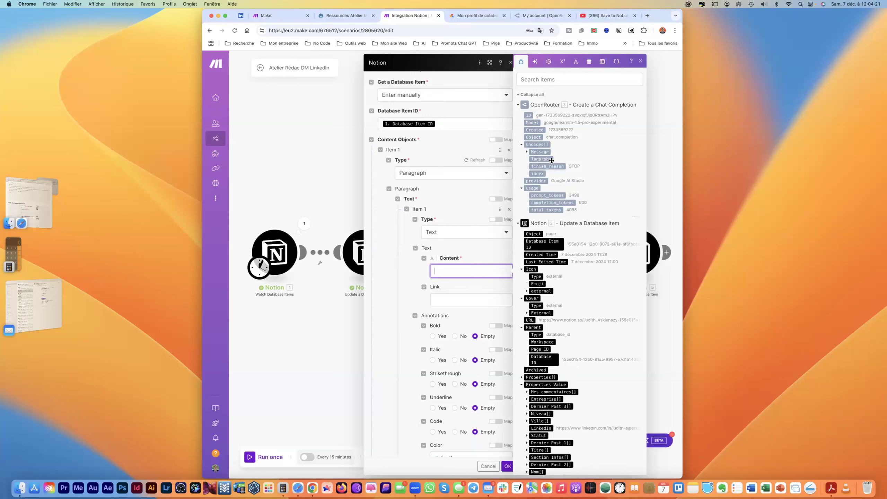
{"action": "left_click", "coordinate": [529, 153]}
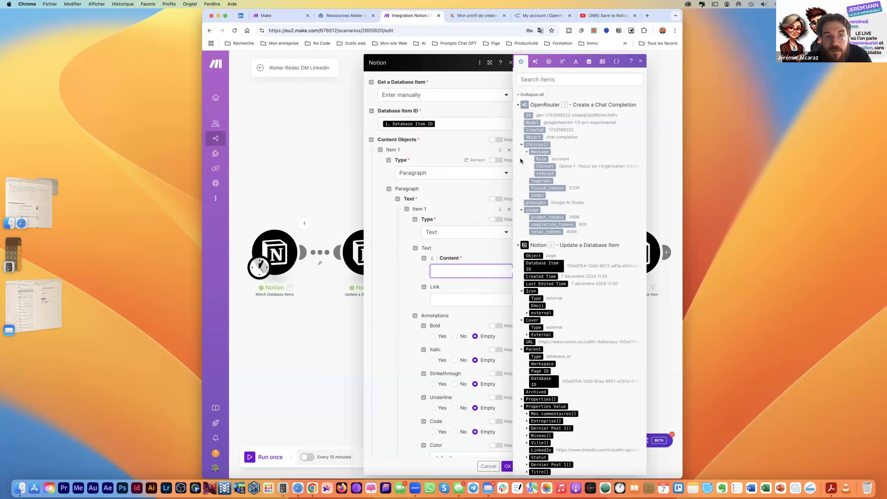
{"action": "left_click", "coordinate": [546, 166]}
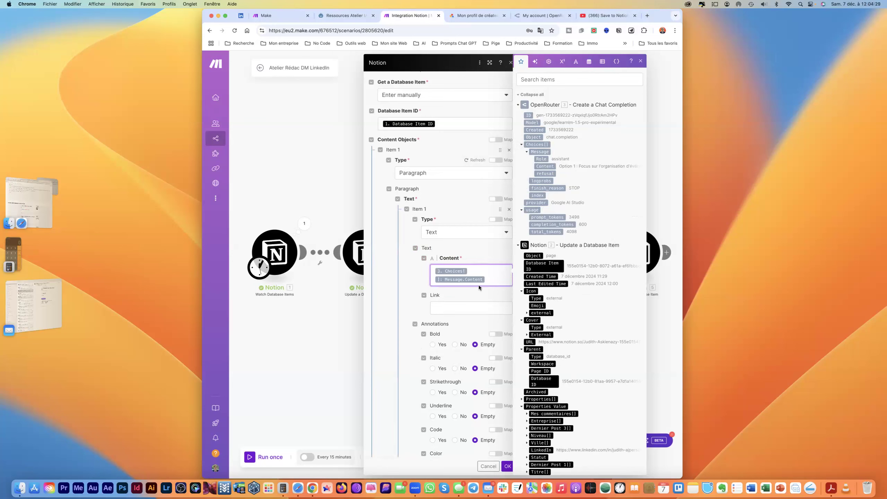
{"action": "left_click", "coordinate": [406, 287]}
{"action": "left_click", "coordinate": [506, 468]}
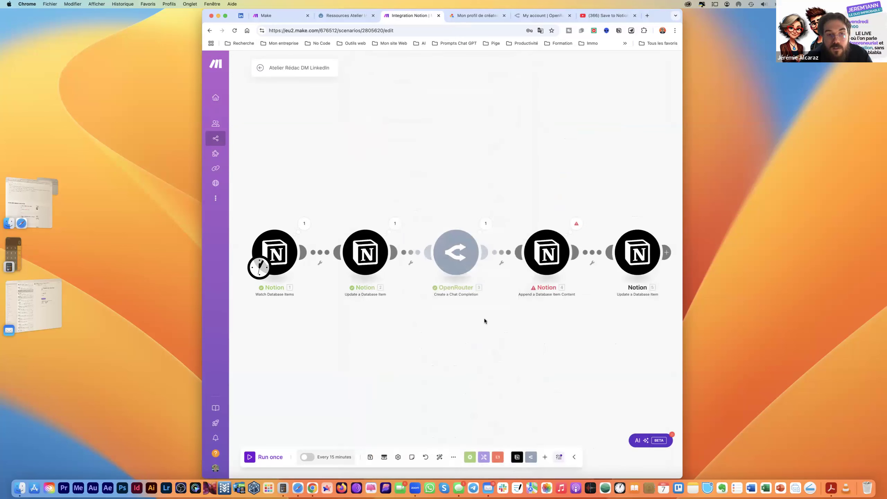
{"action": "left_click", "coordinate": [250, 457]}
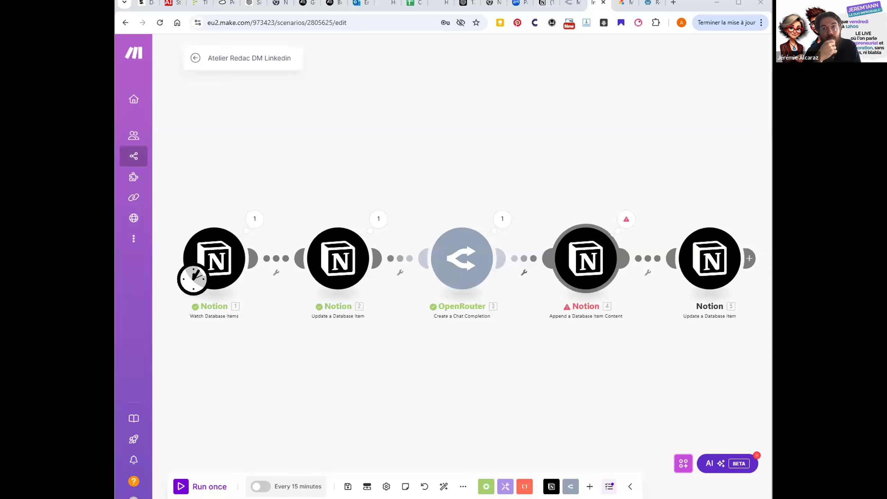
Step: Review the Append a Database Item Content module's connection, Database Item ID, paragraph content mapping and annotation settings
{"action": "left_click", "coordinate": [579, 258]}
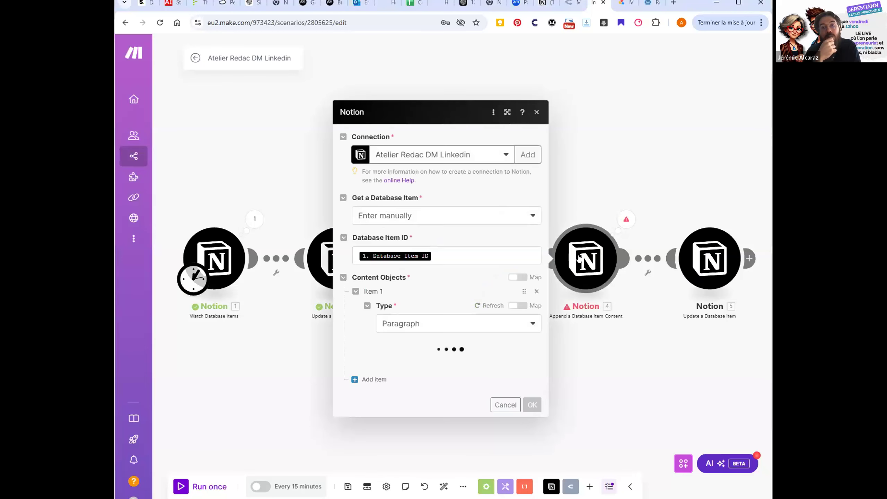
{"action": "scroll", "coordinate": [425, 281], "scroll_direction": "down", "scroll_amount": 2}
{"action": "scroll", "coordinate": [426, 280], "scroll_direction": "down", "scroll_amount": 1}
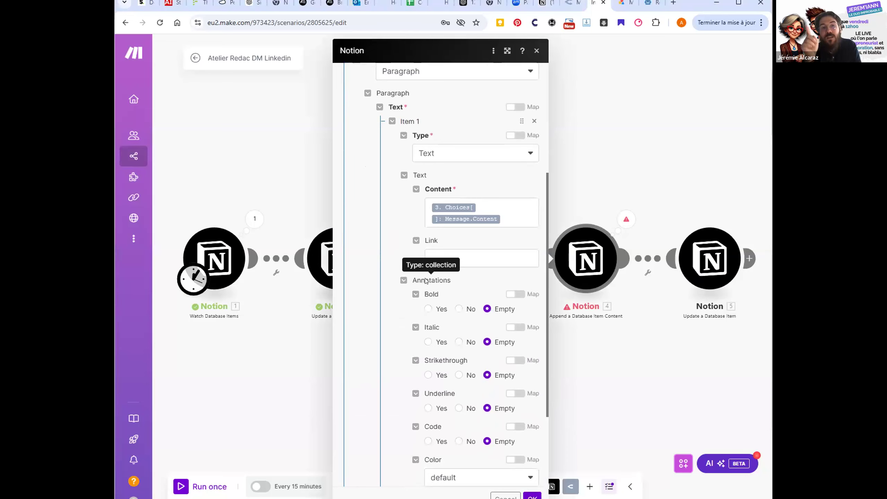
{"action": "scroll", "coordinate": [425, 281], "scroll_direction": "down", "scroll_amount": 1}
{"action": "scroll", "coordinate": [426, 280], "scroll_direction": "up", "scroll_amount": 2}
{"action": "scroll", "coordinate": [426, 280], "scroll_direction": "up", "scroll_amount": 4}
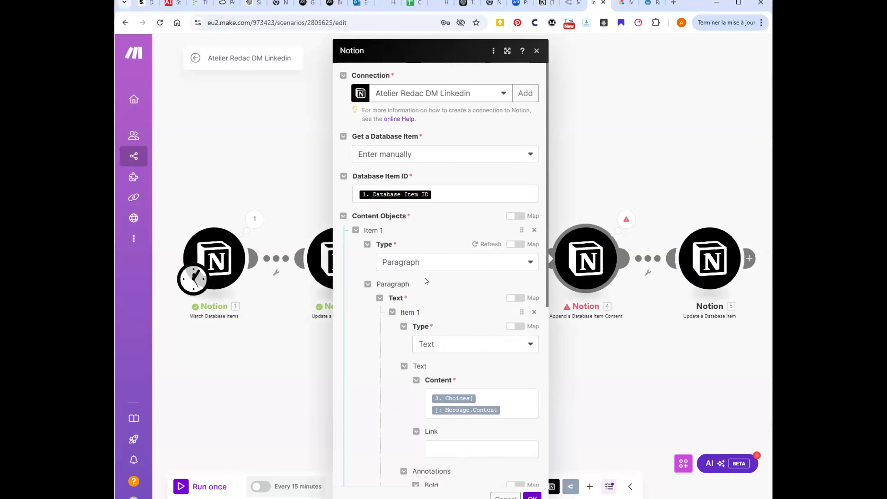
{"action": "scroll", "coordinate": [426, 281], "scroll_direction": "down", "scroll_amount": 3}
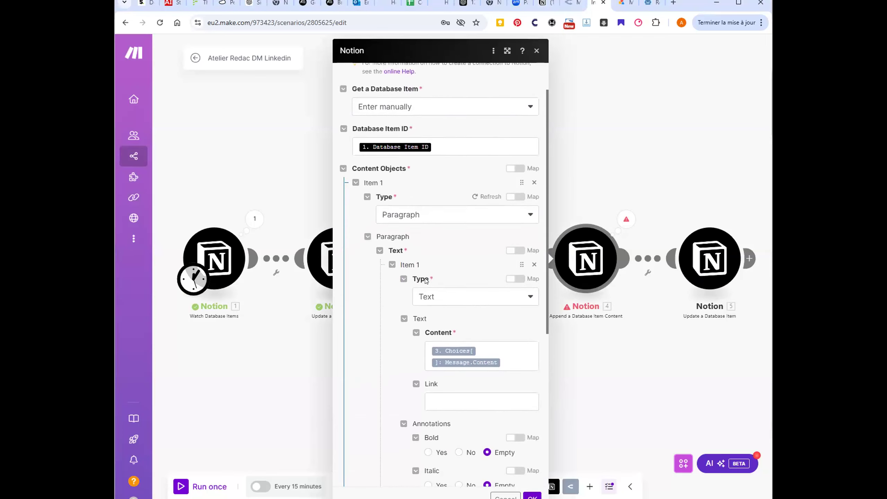
{"action": "scroll", "coordinate": [426, 280], "scroll_direction": "up", "scroll_amount": 2}
{"action": "scroll", "coordinate": [426, 281], "scroll_direction": "down", "scroll_amount": 5}
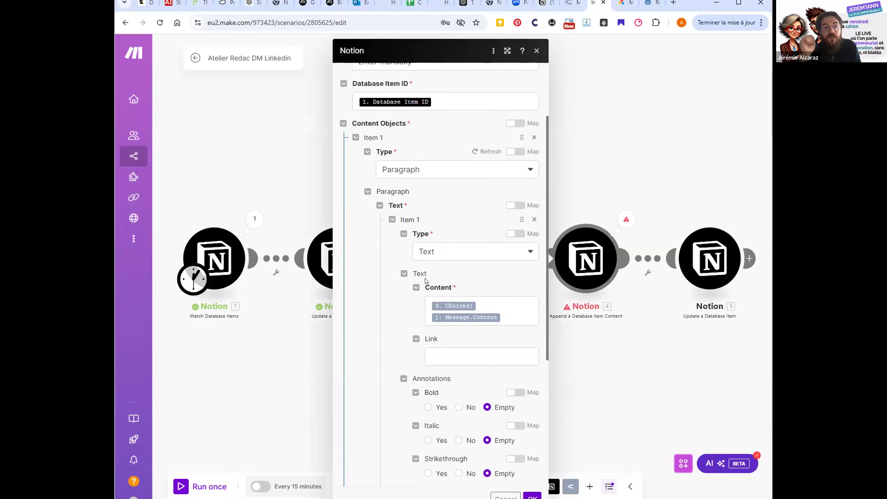
{"action": "scroll", "coordinate": [426, 280], "scroll_direction": "down", "scroll_amount": 5}
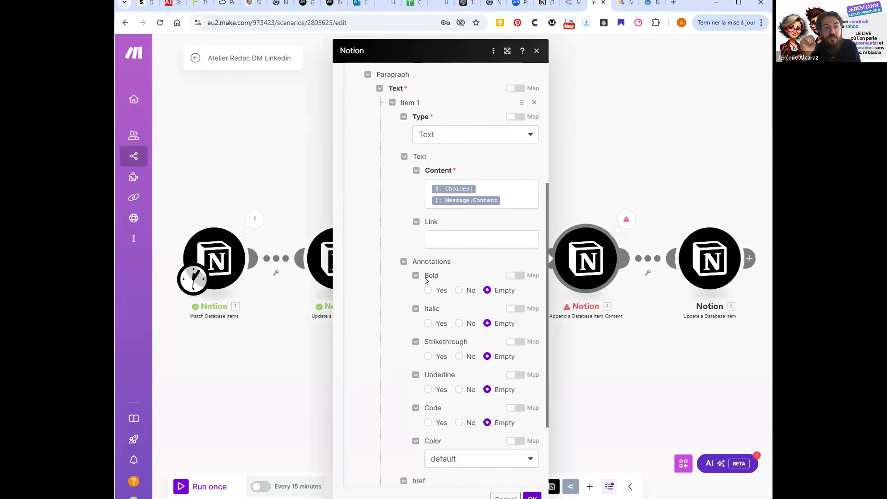
{"action": "scroll", "coordinate": [426, 281], "scroll_direction": "down", "scroll_amount": 4}
{"action": "scroll", "coordinate": [426, 280], "scroll_direction": "up", "scroll_amount": 5}
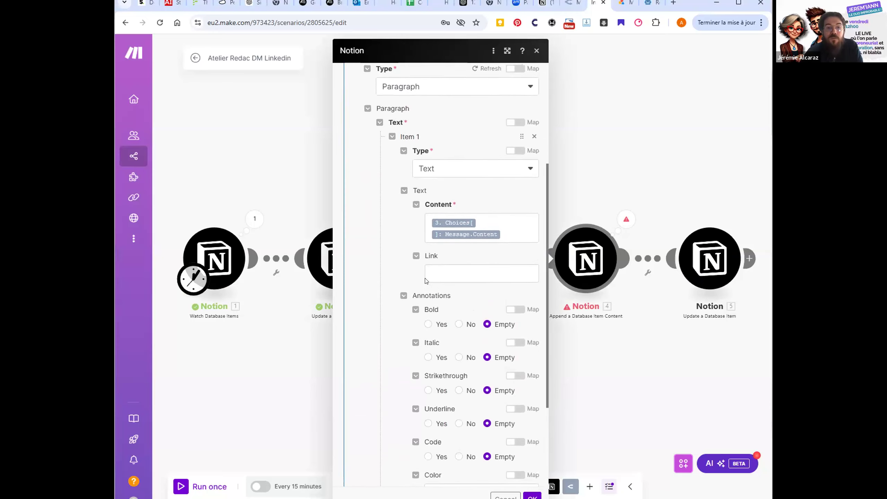
Step: Examine the failed append operation's error and expand its input bundle down to the paragraph's text collection, then close the details
{"action": "left_click", "coordinate": [626, 219]}
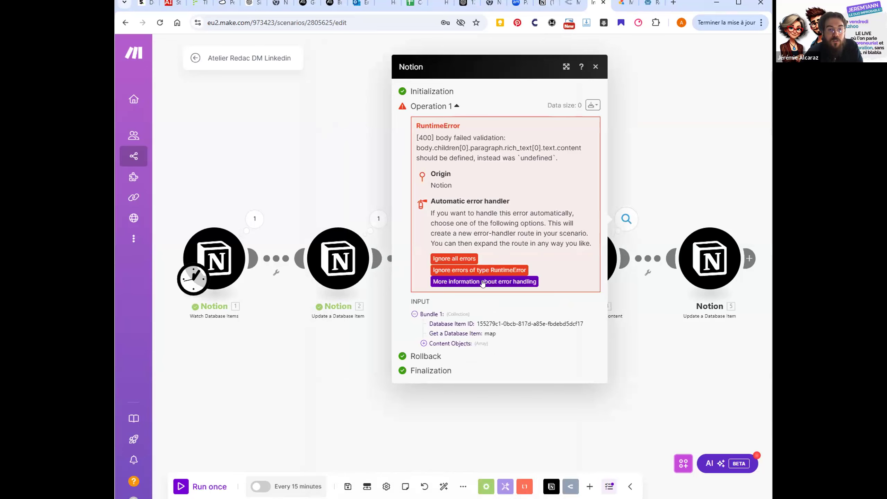
{"action": "left_click", "coordinate": [424, 344]}
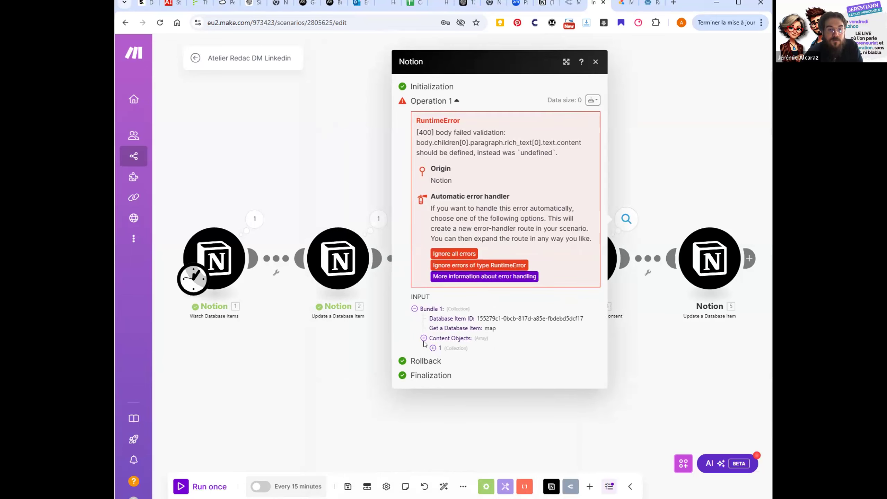
{"action": "left_click", "coordinate": [433, 348]}
{"action": "left_click", "coordinate": [442, 359]}
{"action": "left_click", "coordinate": [450, 367]}
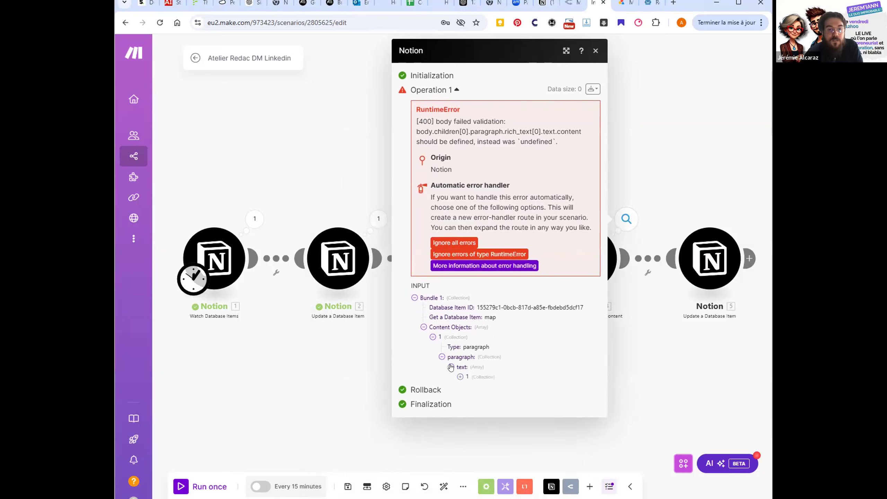
{"action": "left_click", "coordinate": [460, 377]}
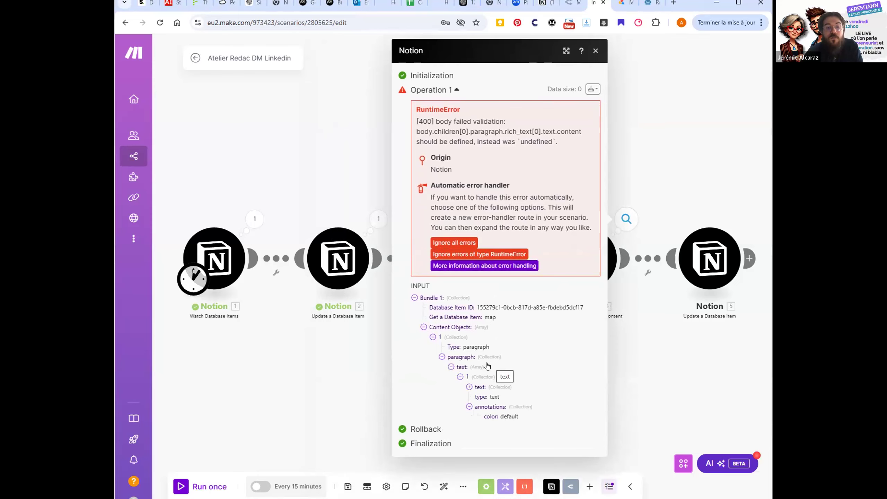
{"action": "left_click", "coordinate": [353, 364]}
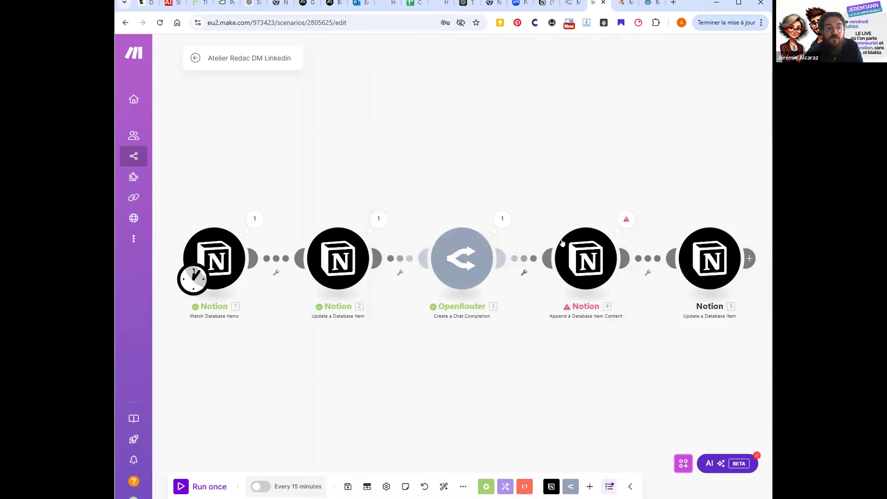
Step: Inspect the OpenRouter operation's output bundle, expanding its error and metadata entries
{"action": "left_click", "coordinate": [501, 219]}
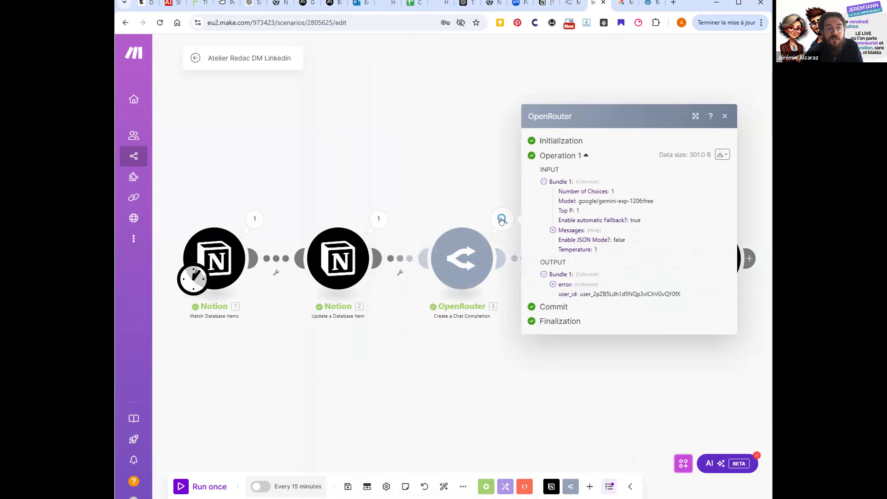
{"action": "left_click", "coordinate": [552, 284]}
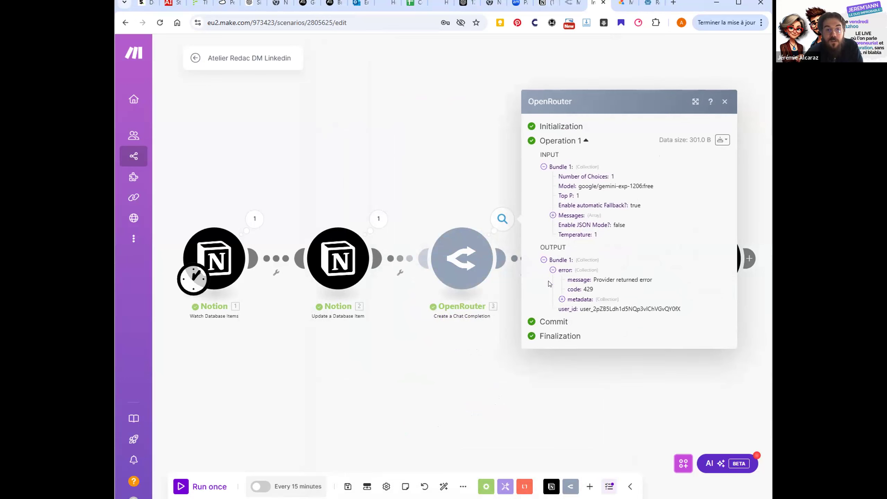
{"action": "left_click", "coordinate": [562, 299]}
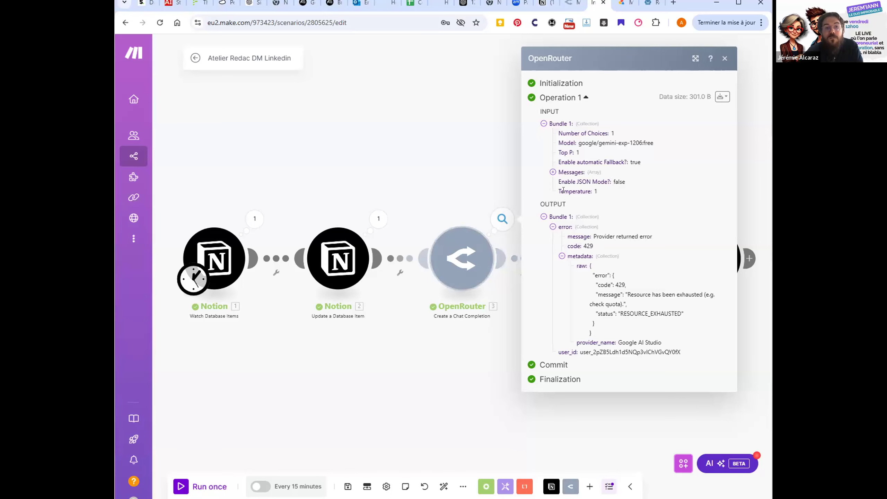
Step: Change the OpenRouter module's model to Google: LearnLM 1.5 Pro Experimental (free) and accept the settings
{"action": "scroll", "coordinate": [471, 274], "scroll_direction": "up", "scroll_amount": 1}
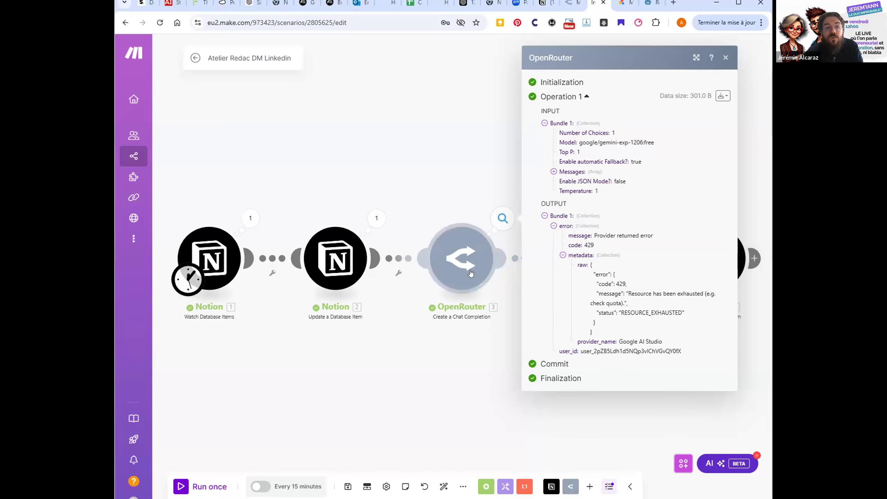
{"action": "left_click", "coordinate": [471, 274]}
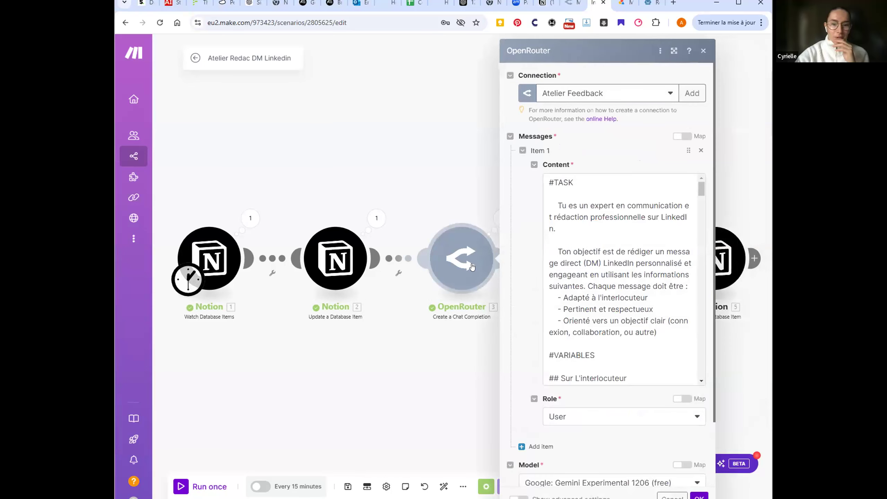
{"action": "scroll", "coordinate": [622, 280], "scroll_direction": "down", "scroll_amount": 6}
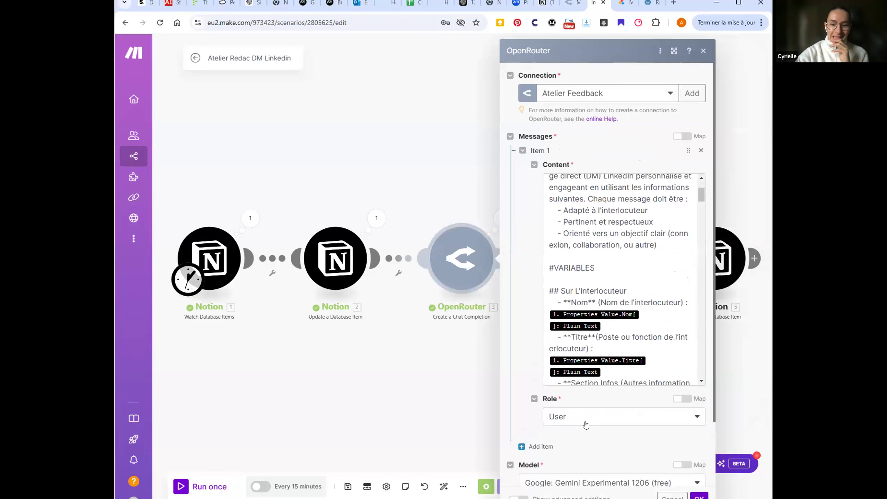
{"action": "left_click", "coordinate": [582, 410]}
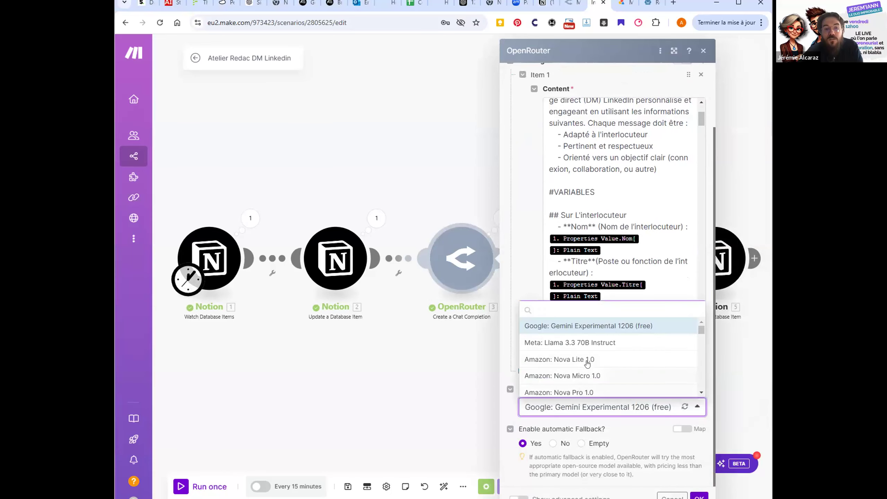
{"action": "scroll", "coordinate": [587, 363], "scroll_direction": "down", "scroll_amount": 5}
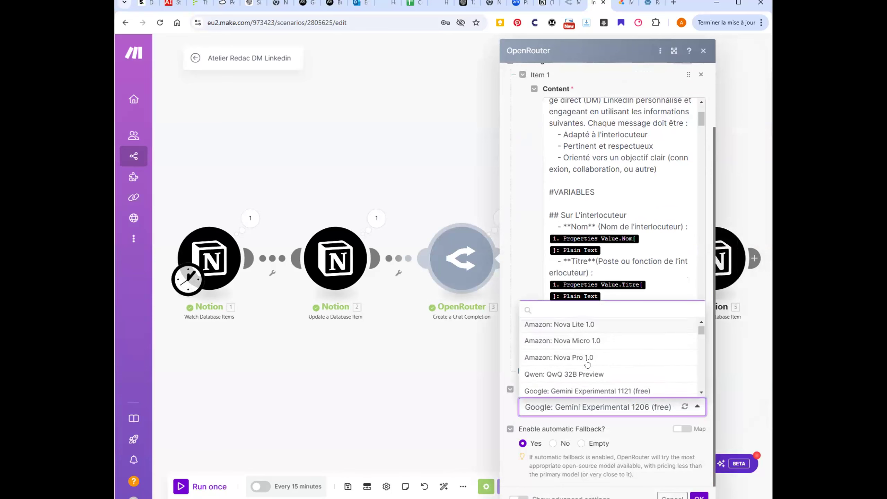
{"action": "scroll", "coordinate": [587, 360], "scroll_direction": "up", "scroll_amount": 2}
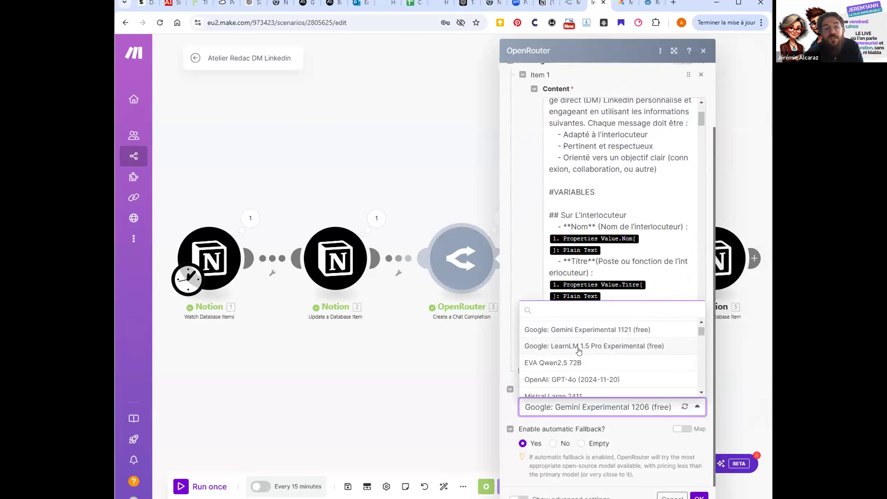
{"action": "left_click", "coordinate": [580, 347]}
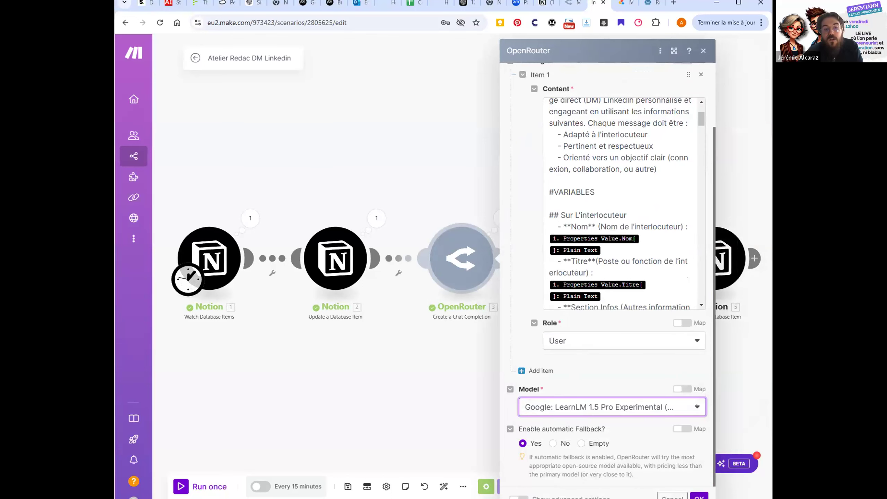
{"action": "left_click", "coordinate": [699, 497]}
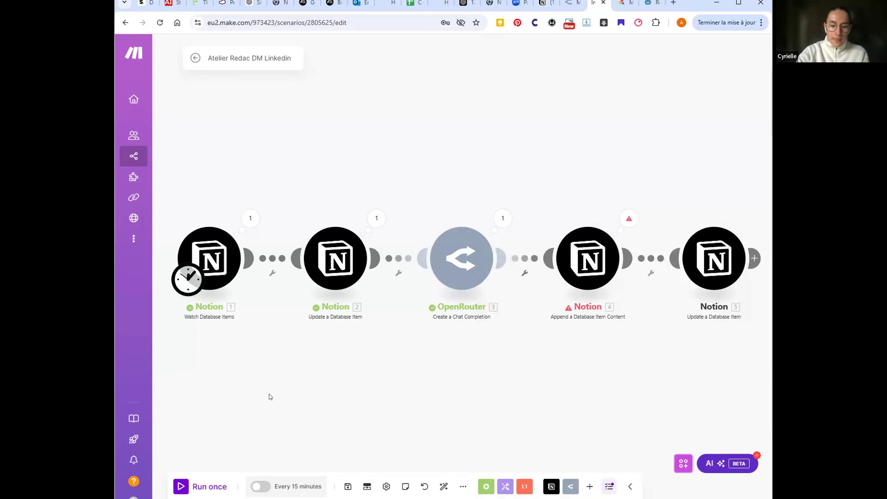
Step: Run the scenario once to test the OpenRouter module with its new model
{"action": "scroll", "coordinate": [316, 411], "scroll_direction": "down", "scroll_amount": 1}
{"action": "scroll", "coordinate": [316, 411], "scroll_direction": "down", "scroll_amount": 1}
{"action": "scroll", "coordinate": [317, 411], "scroll_direction": "up", "scroll_amount": 2}
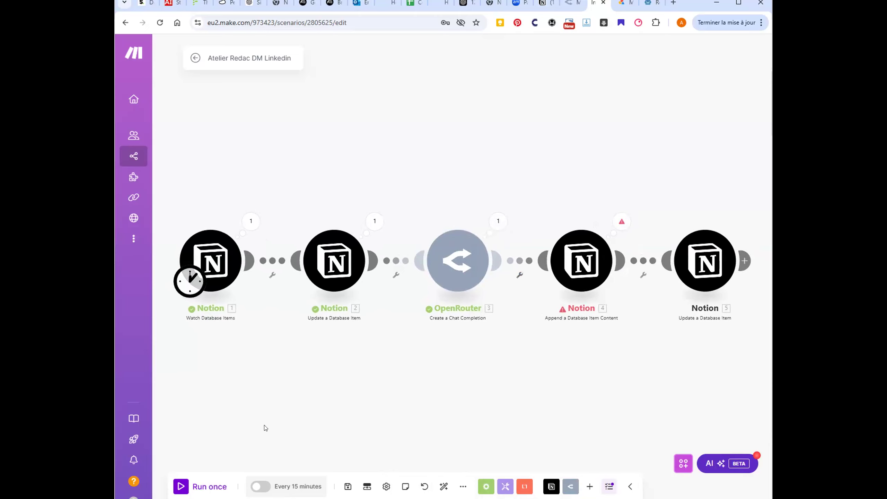
{"action": "left_click", "coordinate": [181, 485]}
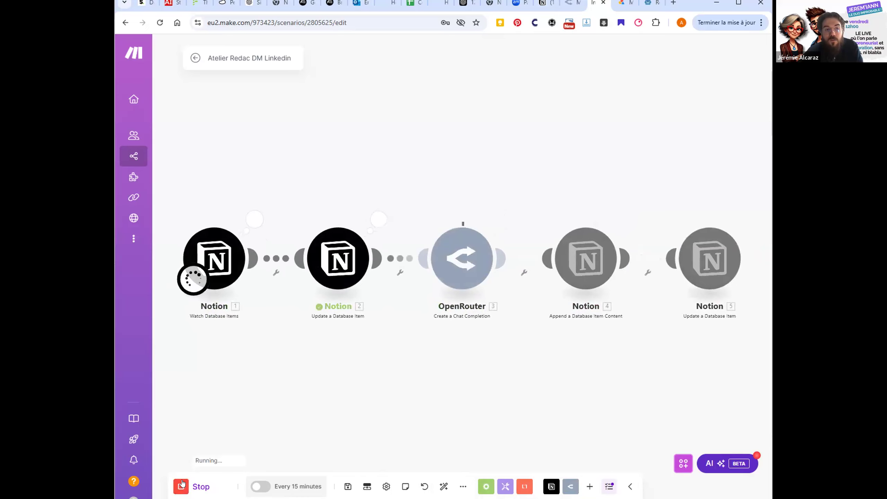